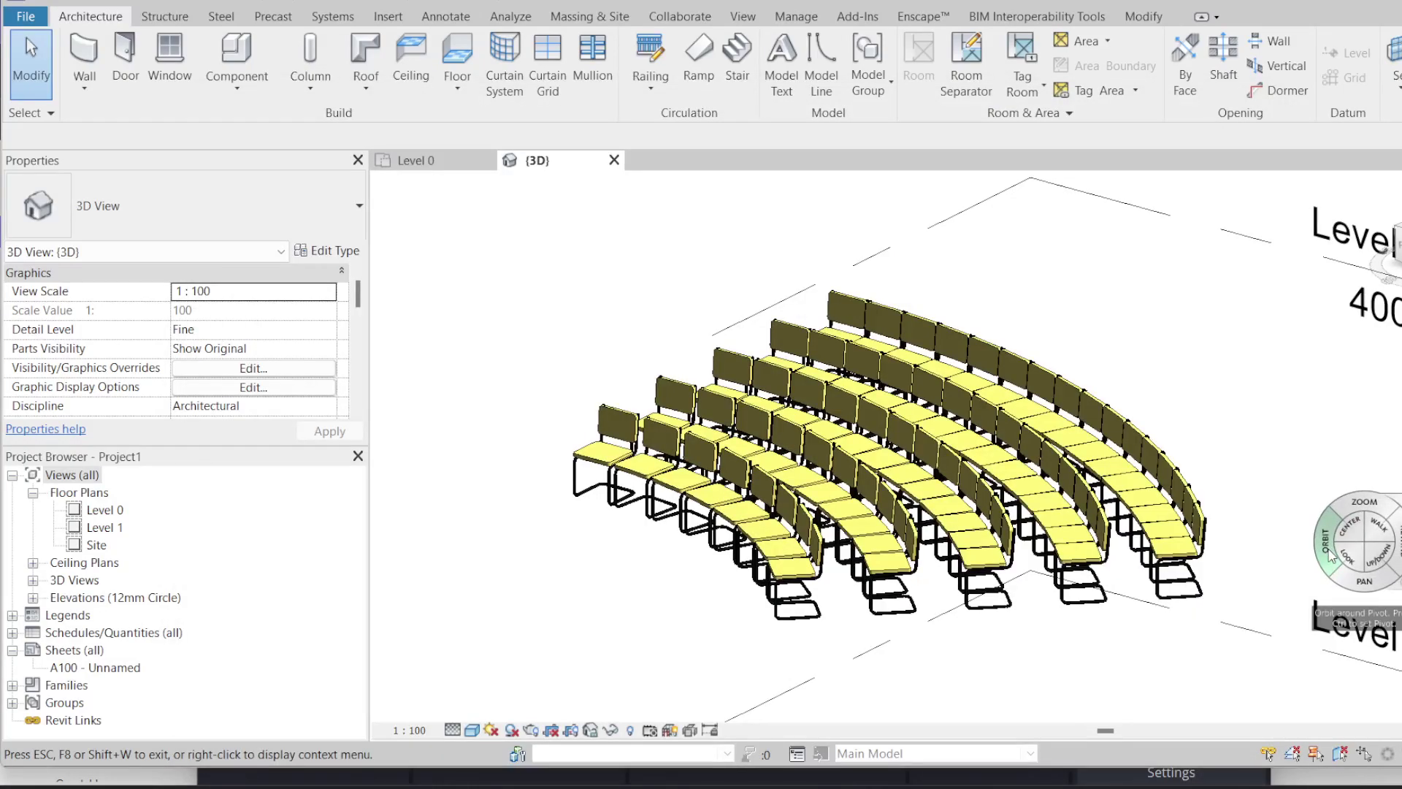
pyautogui.click(1389, 537)
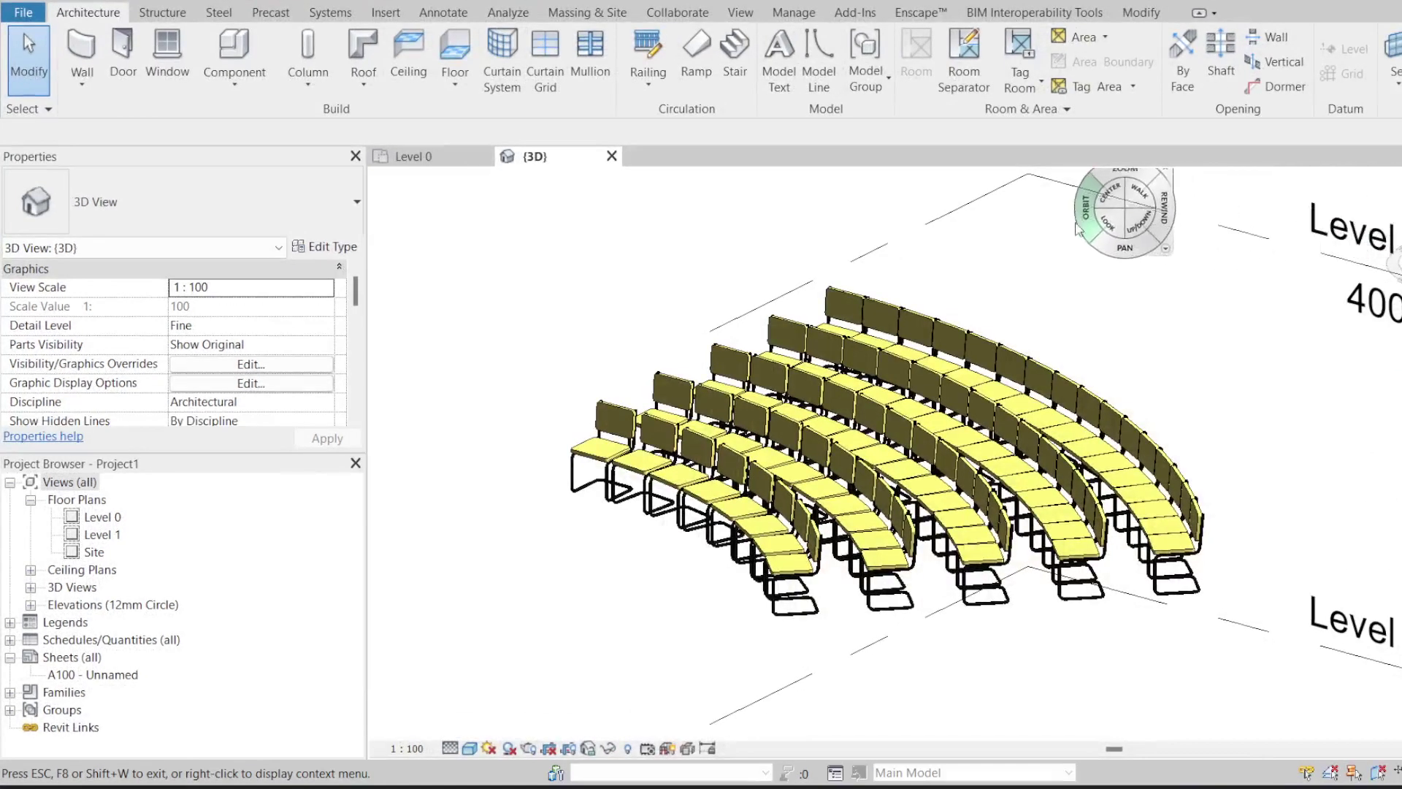
pyautogui.hotkey('shift', 'w')
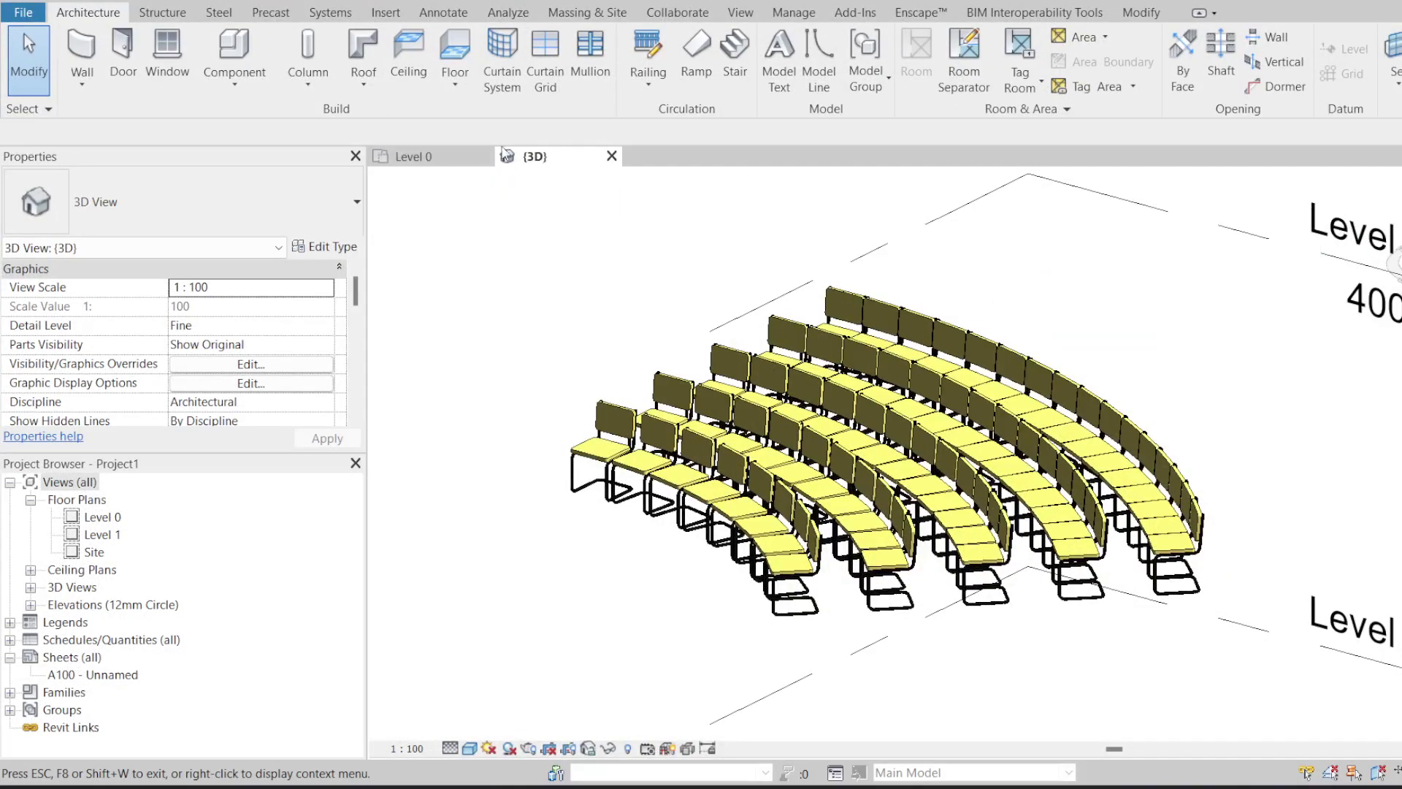
pyautogui.click(450, 15)
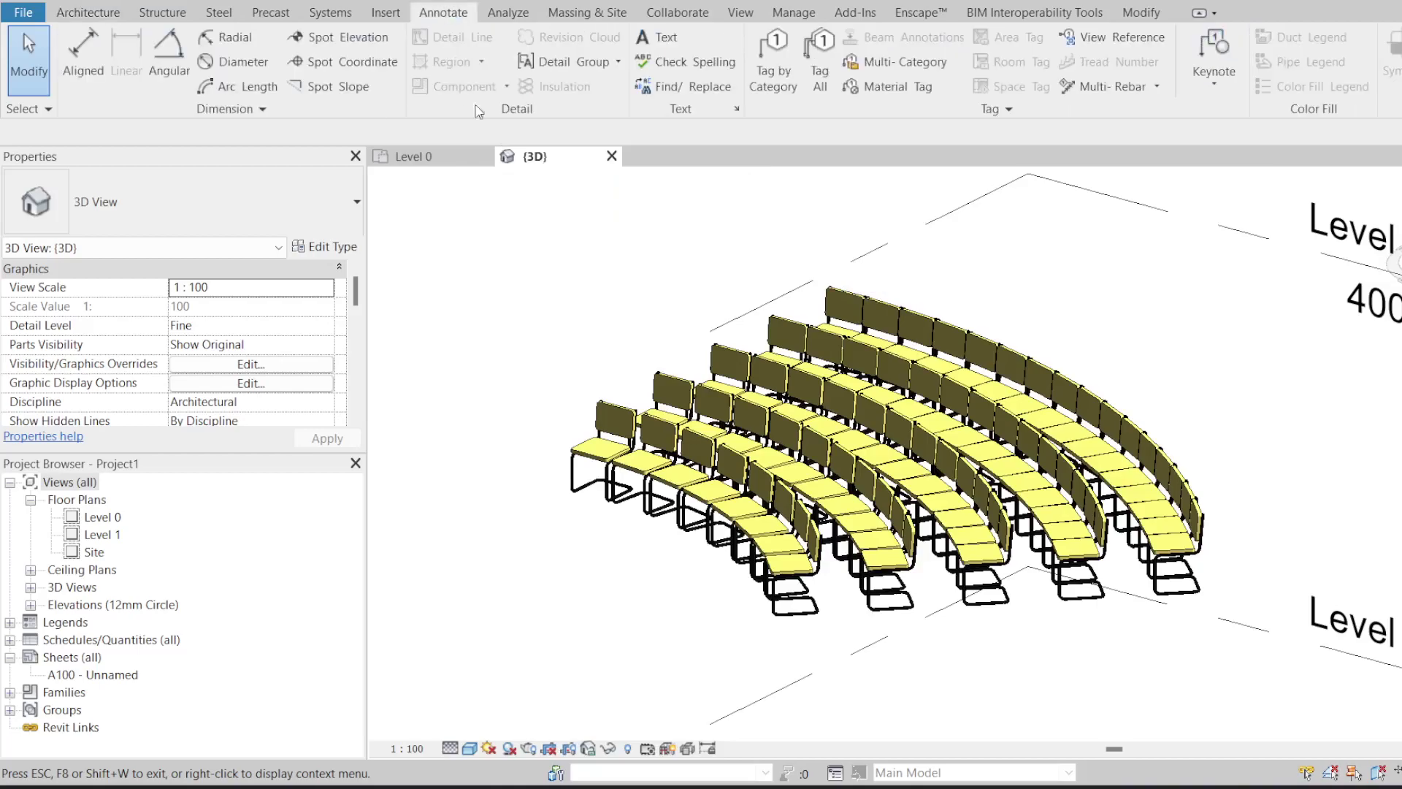
pyautogui.click(514, 15)
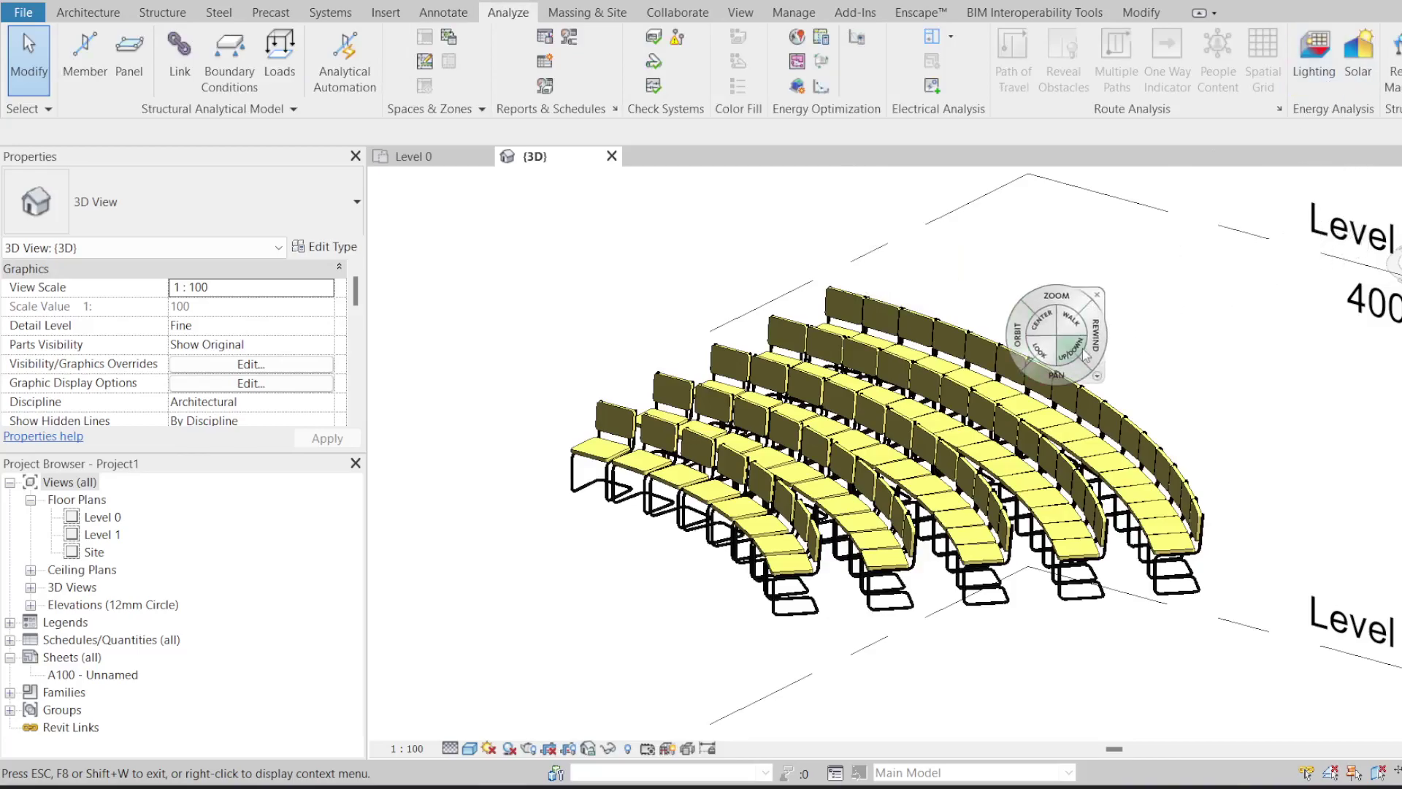
pyautogui.click(1097, 294)
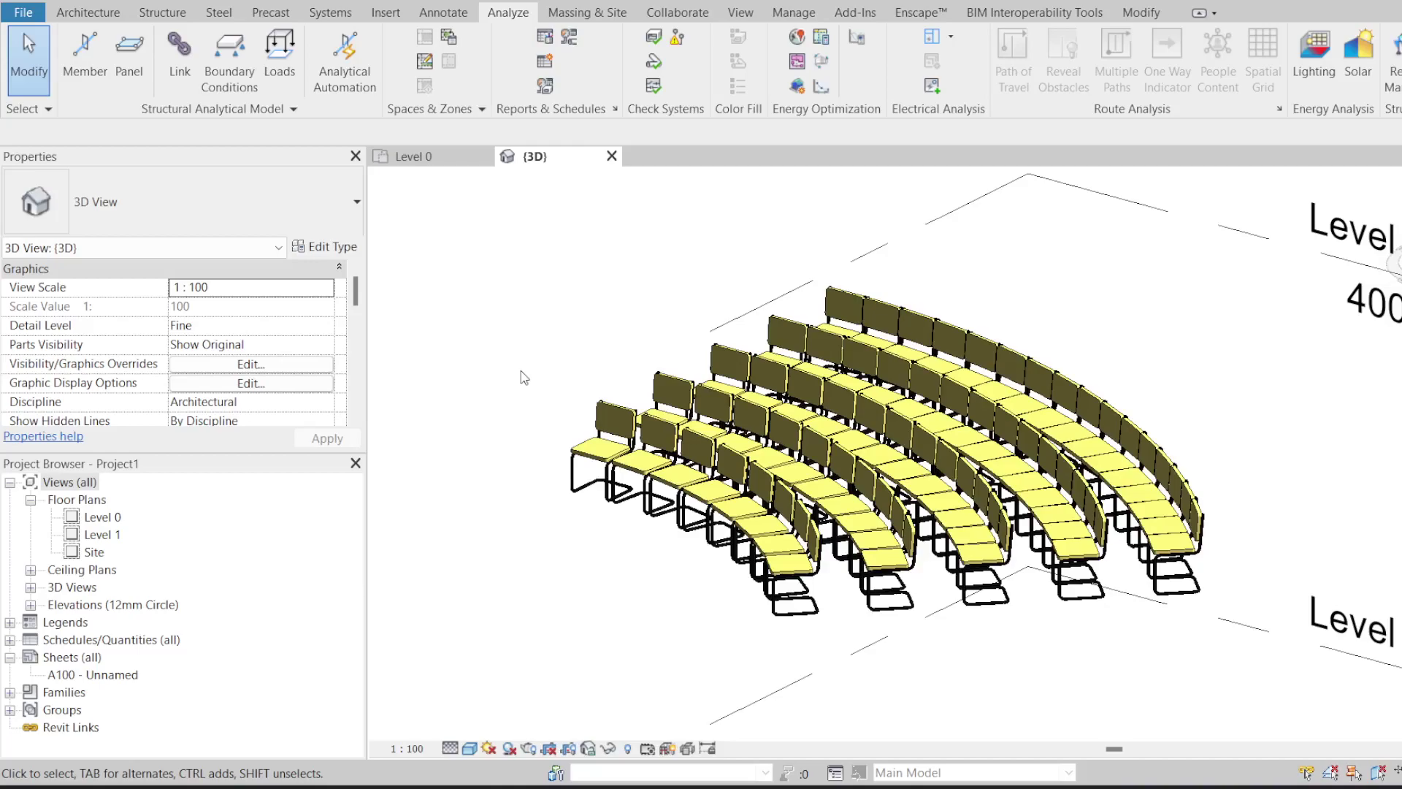
pyautogui.scroll(-1, 507, 355)
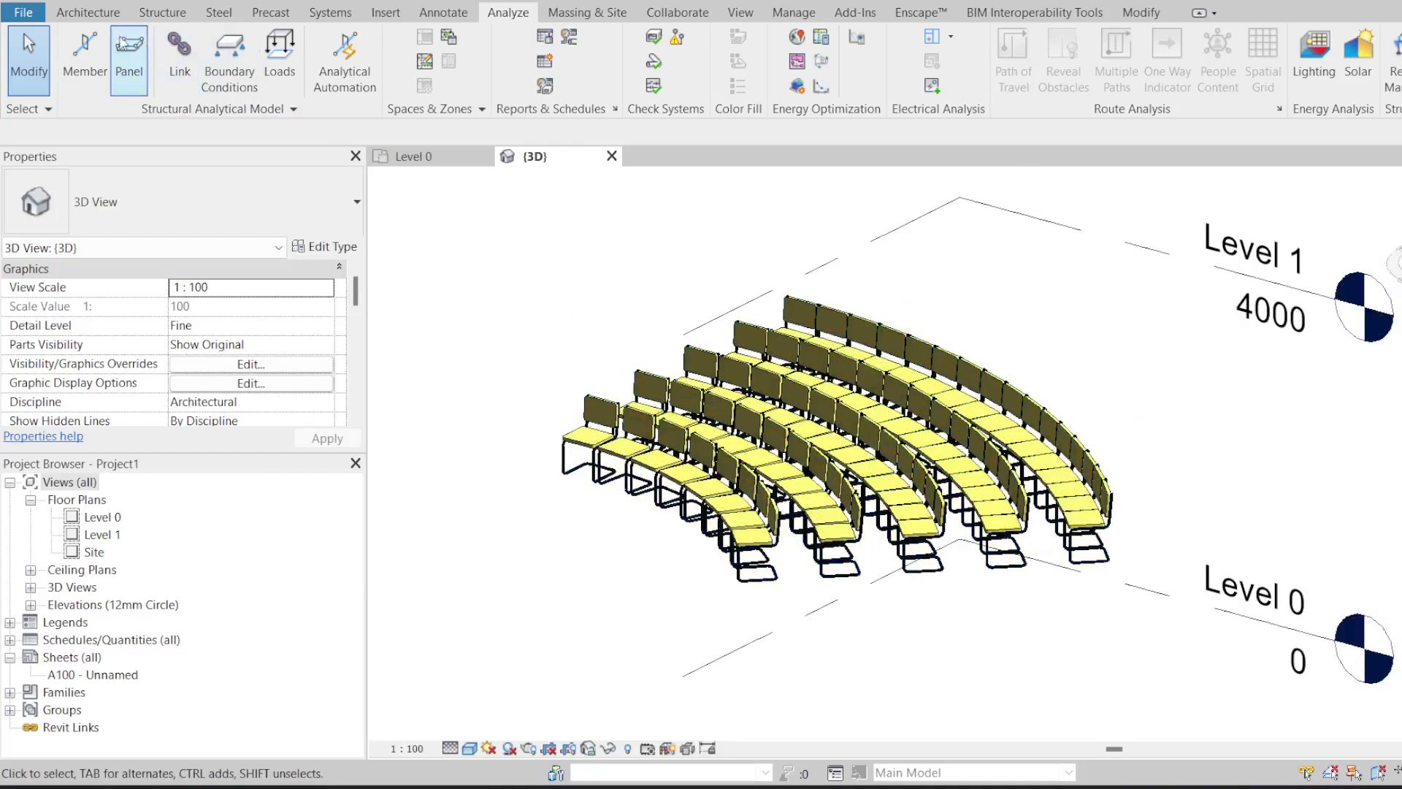
pyautogui.click(117, 17)
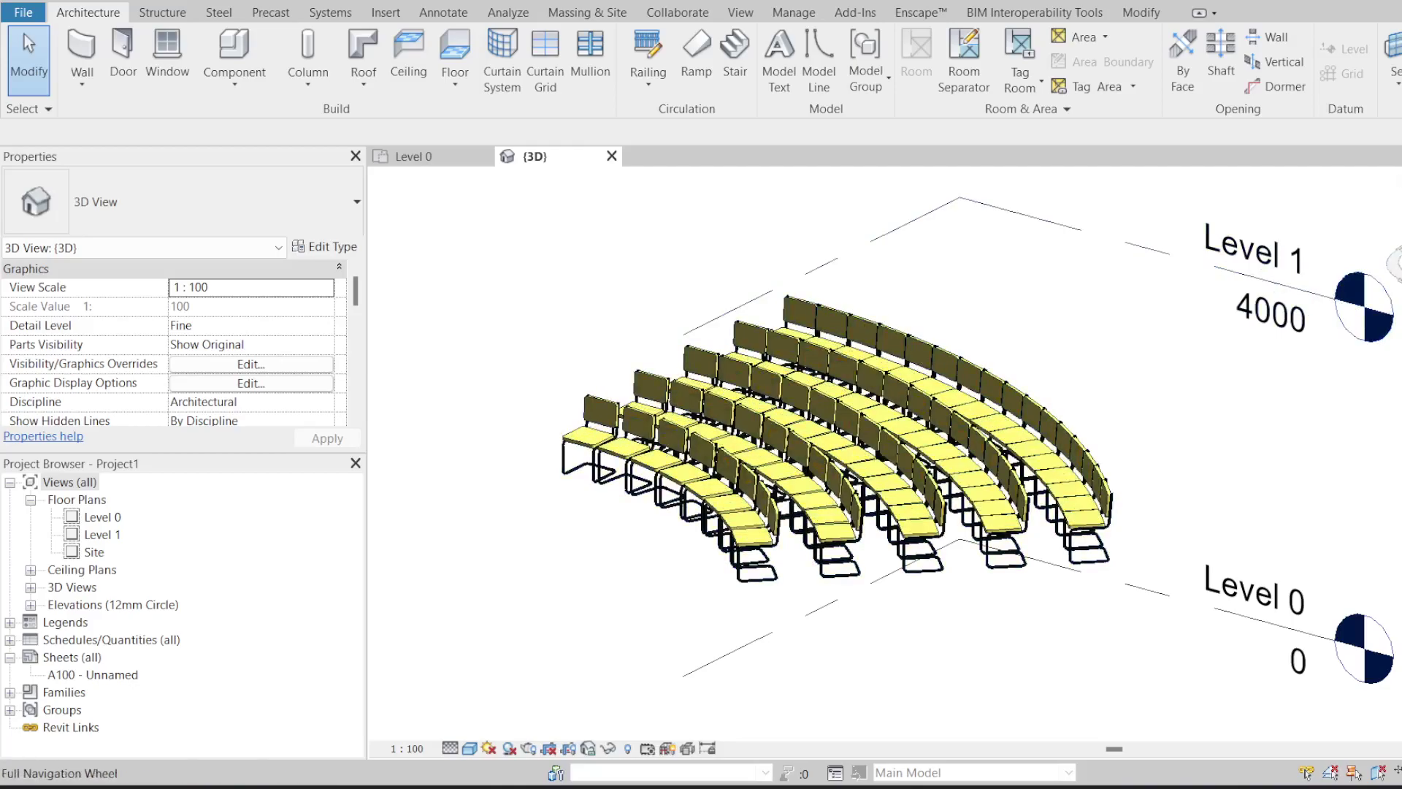
pyautogui.hotkey('shift', 'w')
pyautogui.moveTo(502, 400); pyautogui.dragTo(706, 506)
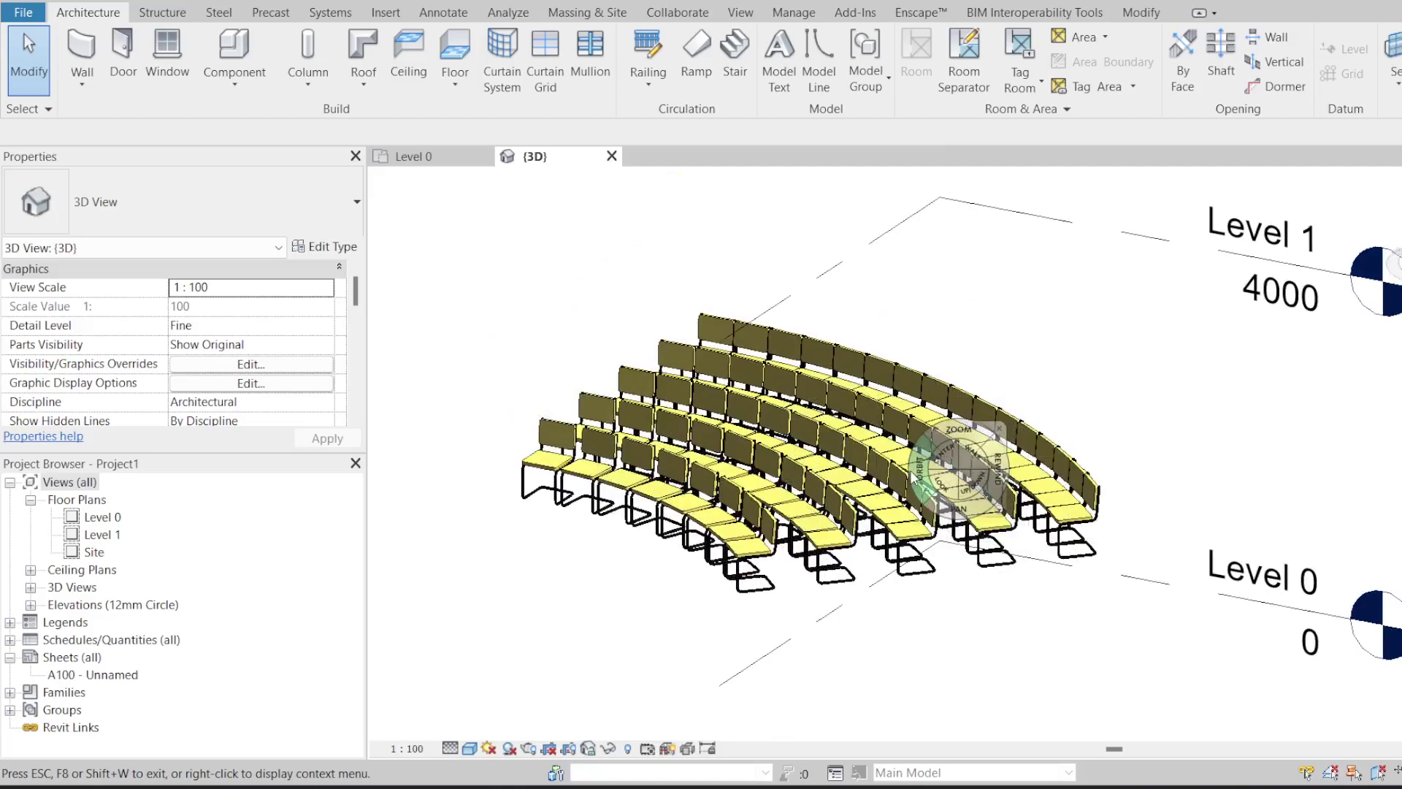
pyautogui.moveTo(914, 476); pyautogui.dragTo(804, 325)
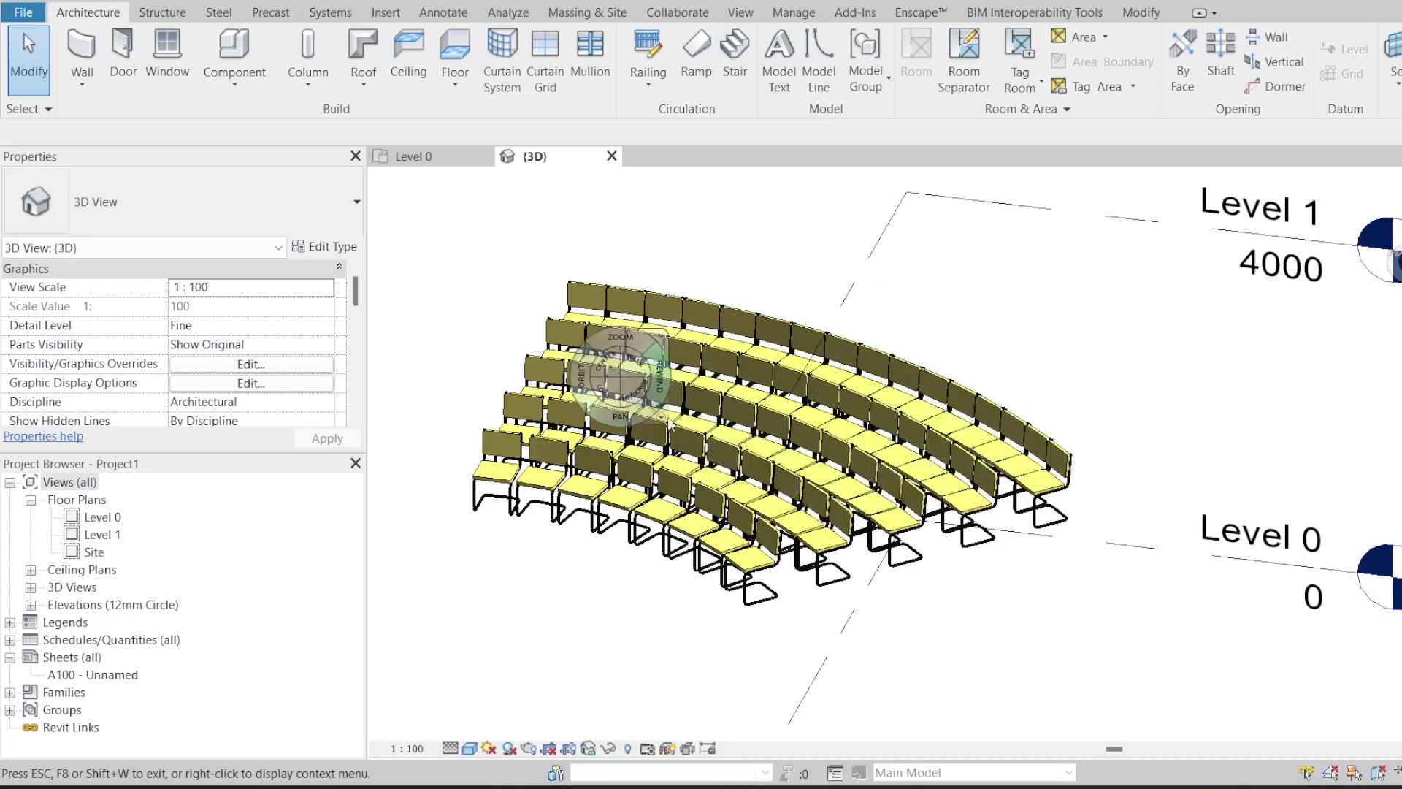
pyautogui.press('Escape')
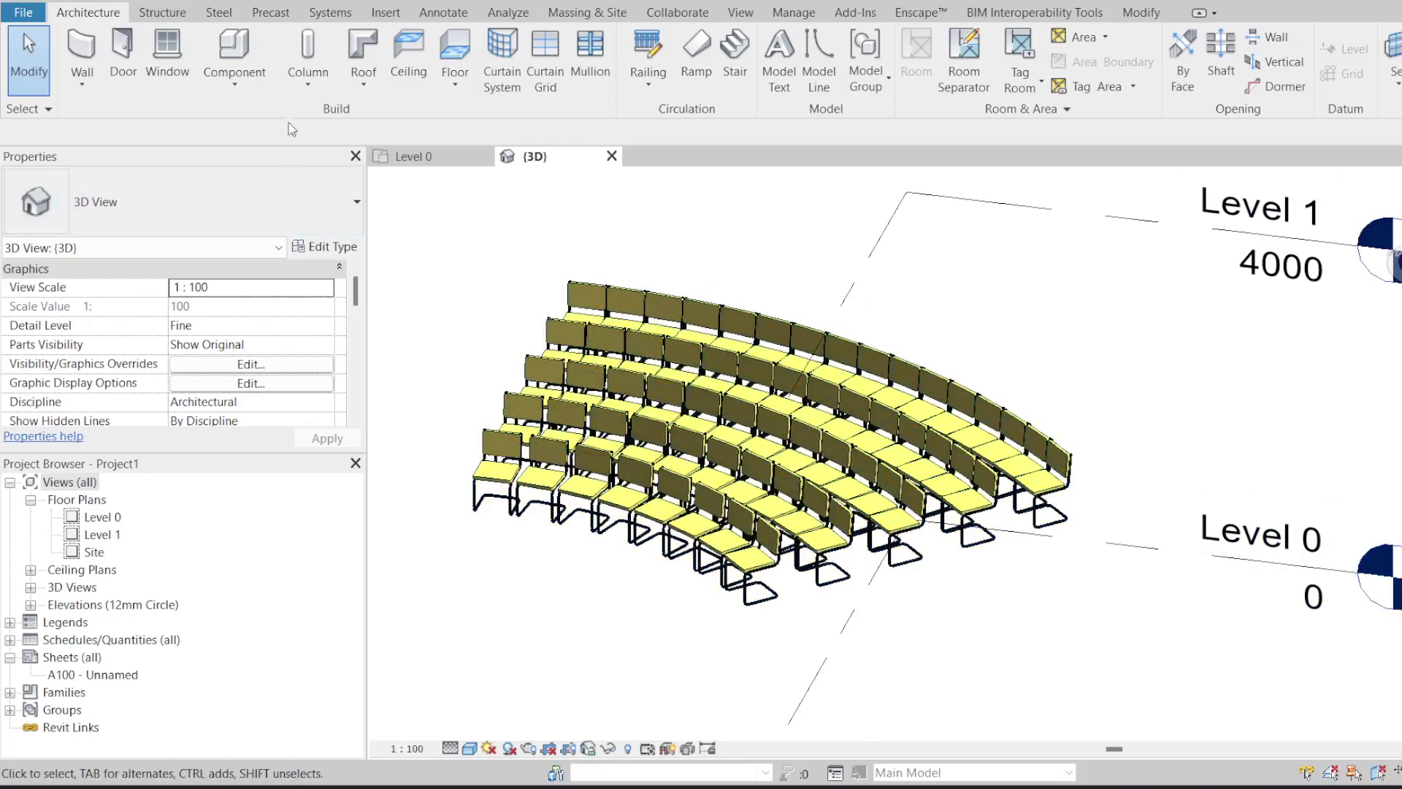
# Step: Start loading a component family and go up from the Seating folder to the English content library
pyautogui.click(234, 51)
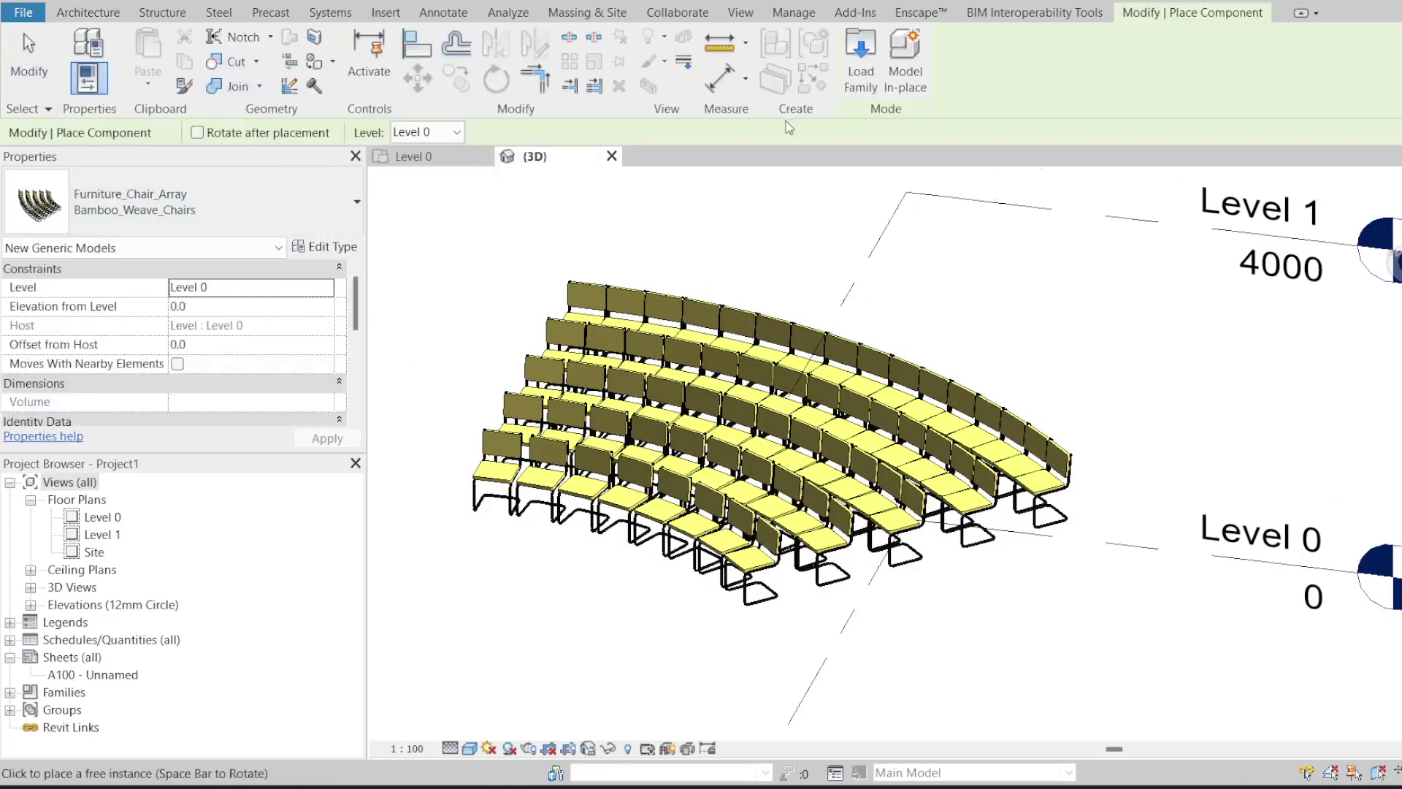
pyautogui.click(869, 91)
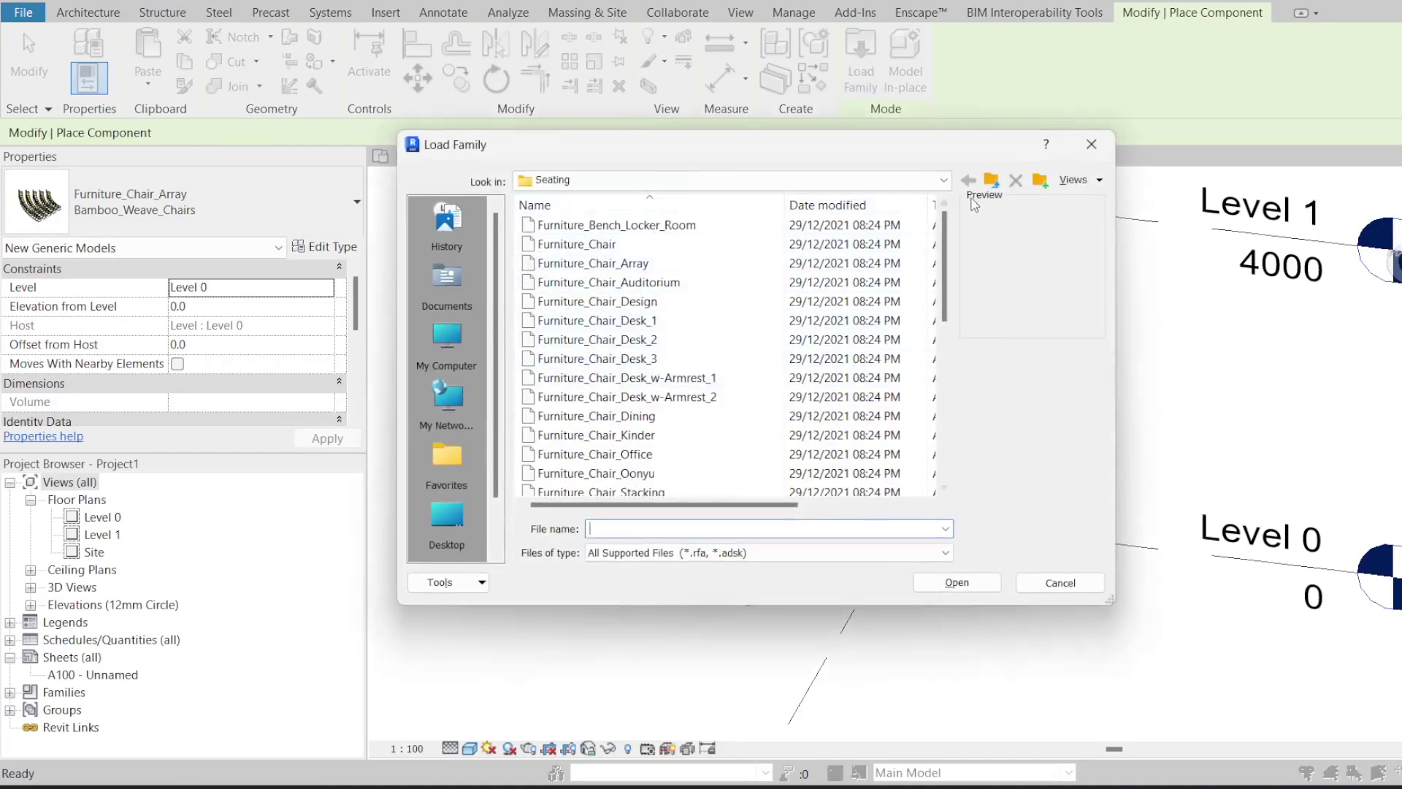
pyautogui.click(991, 180)
pyautogui.click(992, 180)
pyautogui.click(993, 183)
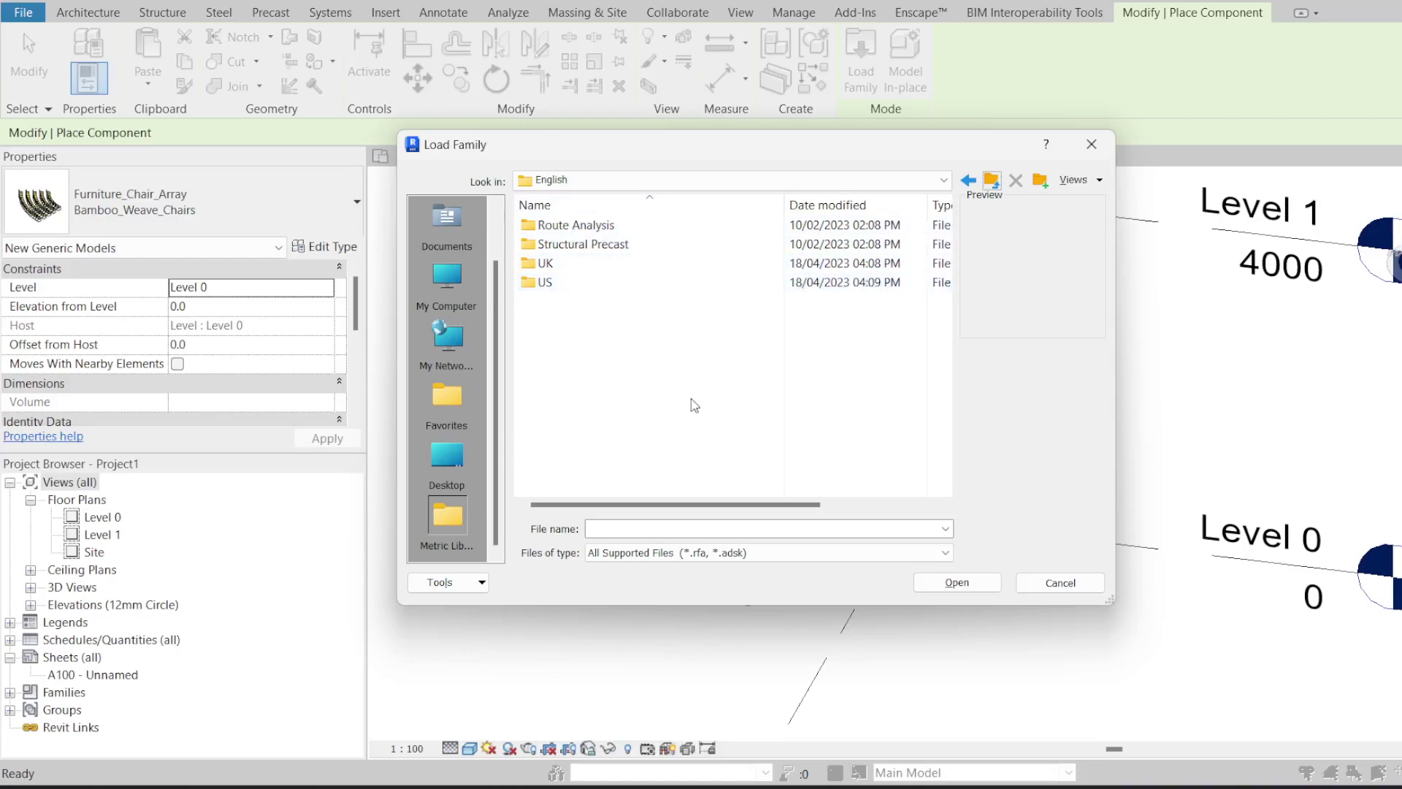
# Step: Look through the Route Analysis and Structural Precast folders of the English library
pyautogui.doubleClick(598, 228)
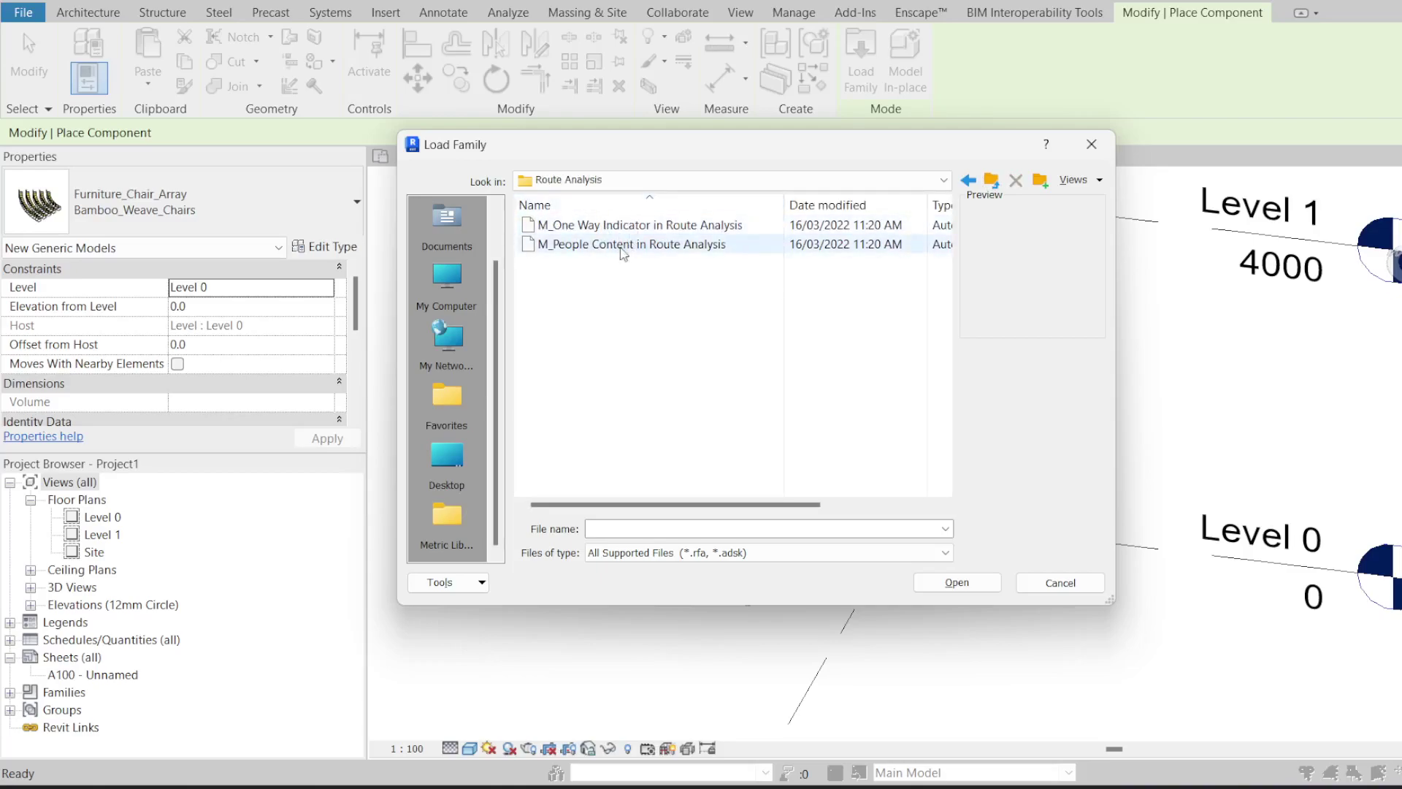
pyautogui.click(968, 179)
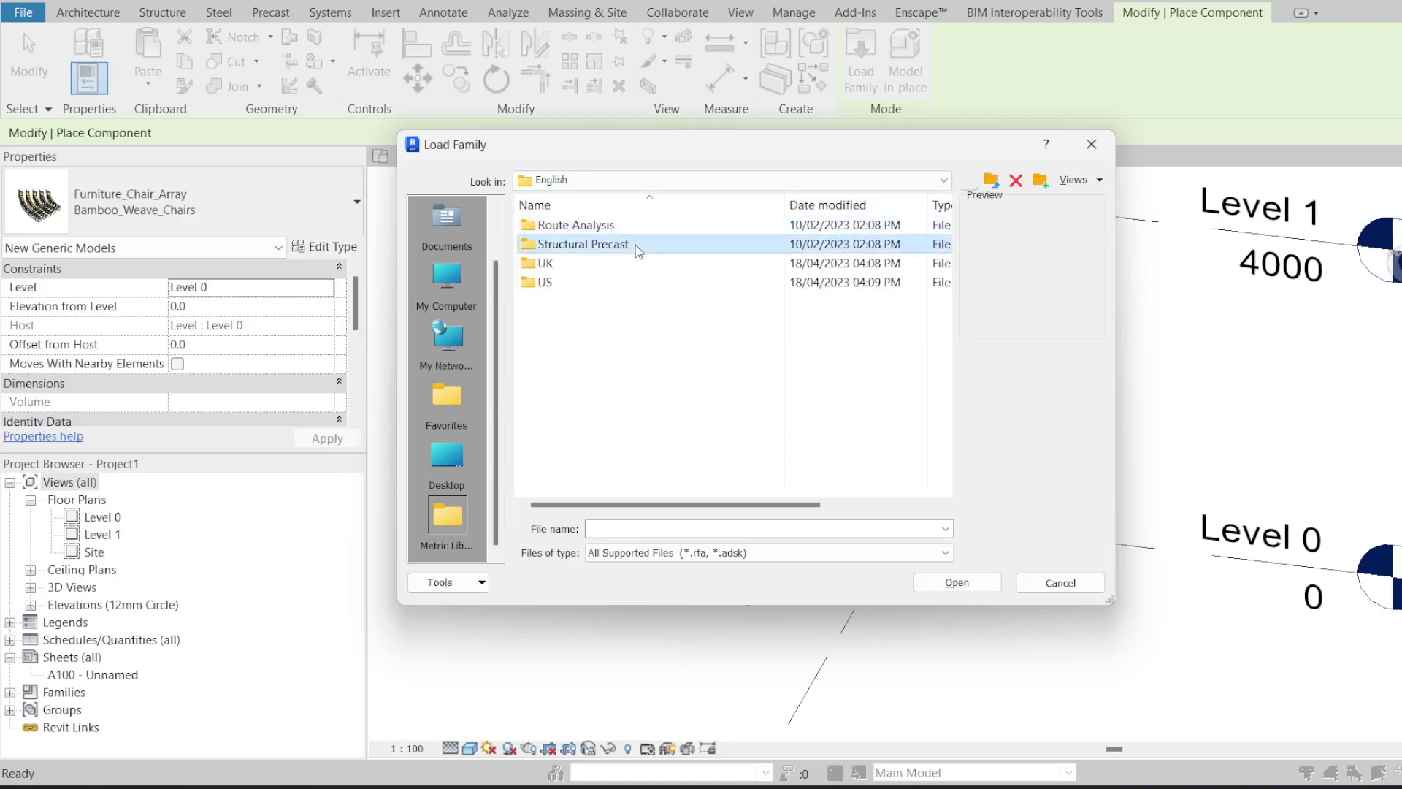
pyautogui.doubleClick(635, 244)
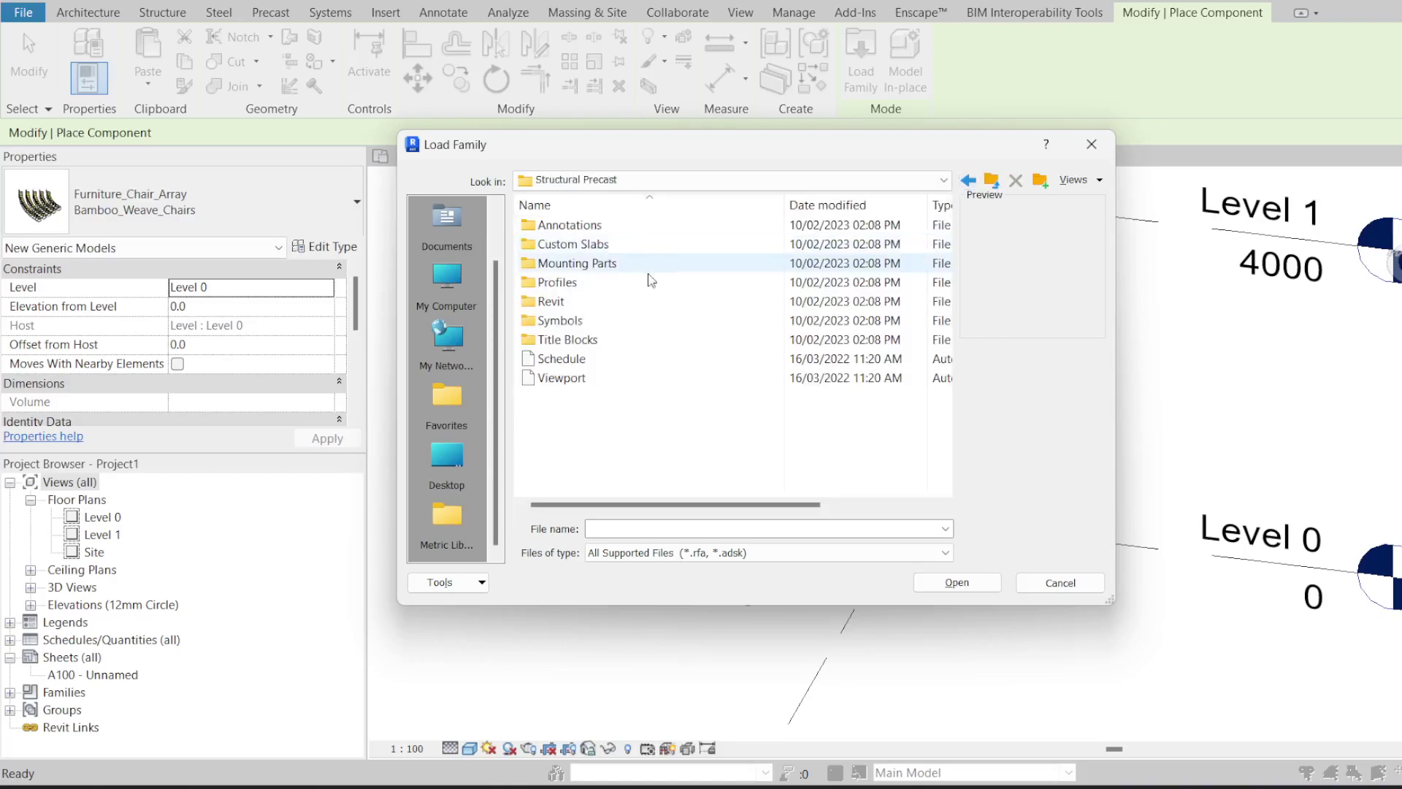
pyautogui.click(969, 179)
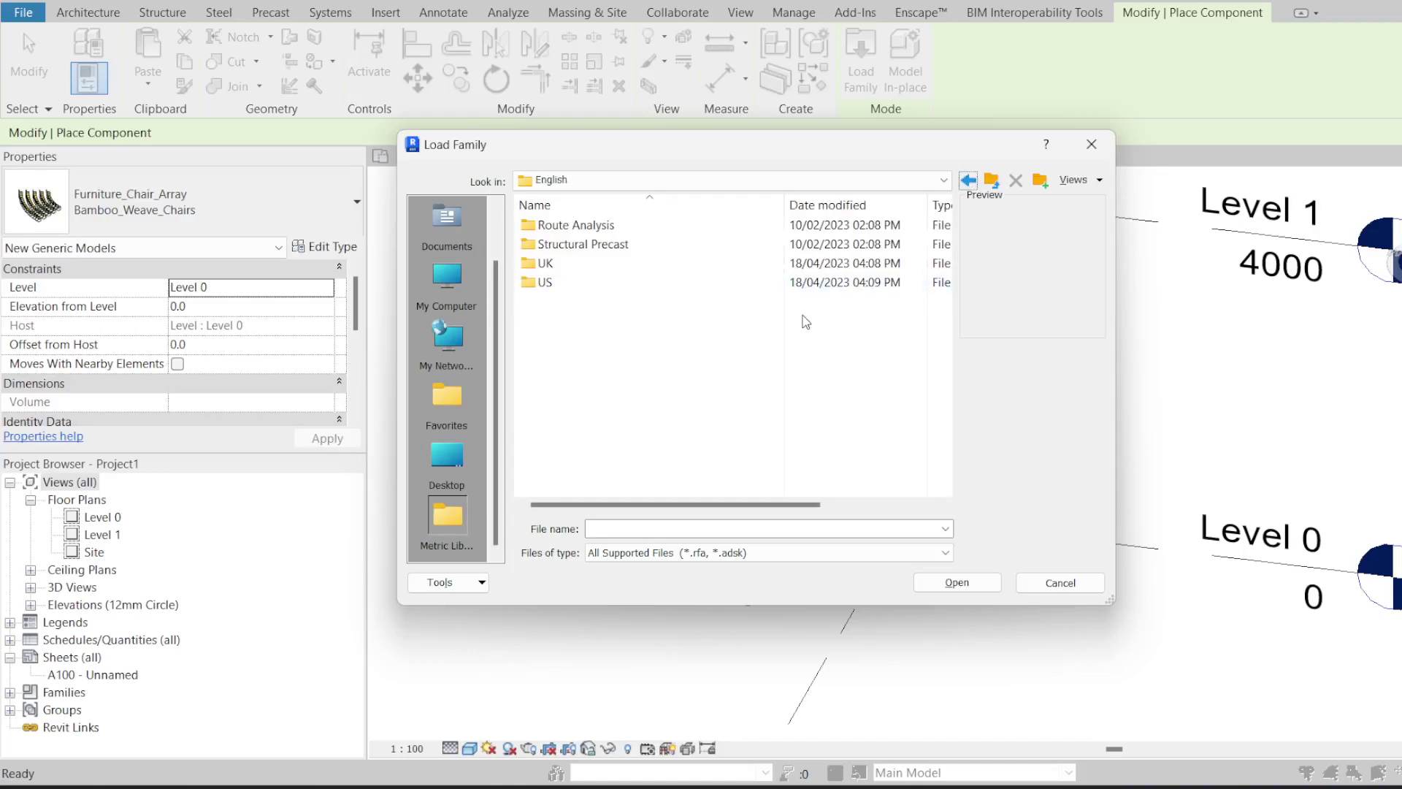
# Step: Look through the family folders in the UK library, and leave component placement without loading anything
pyautogui.click(648, 268)
pyautogui.doubleClick(652, 275)
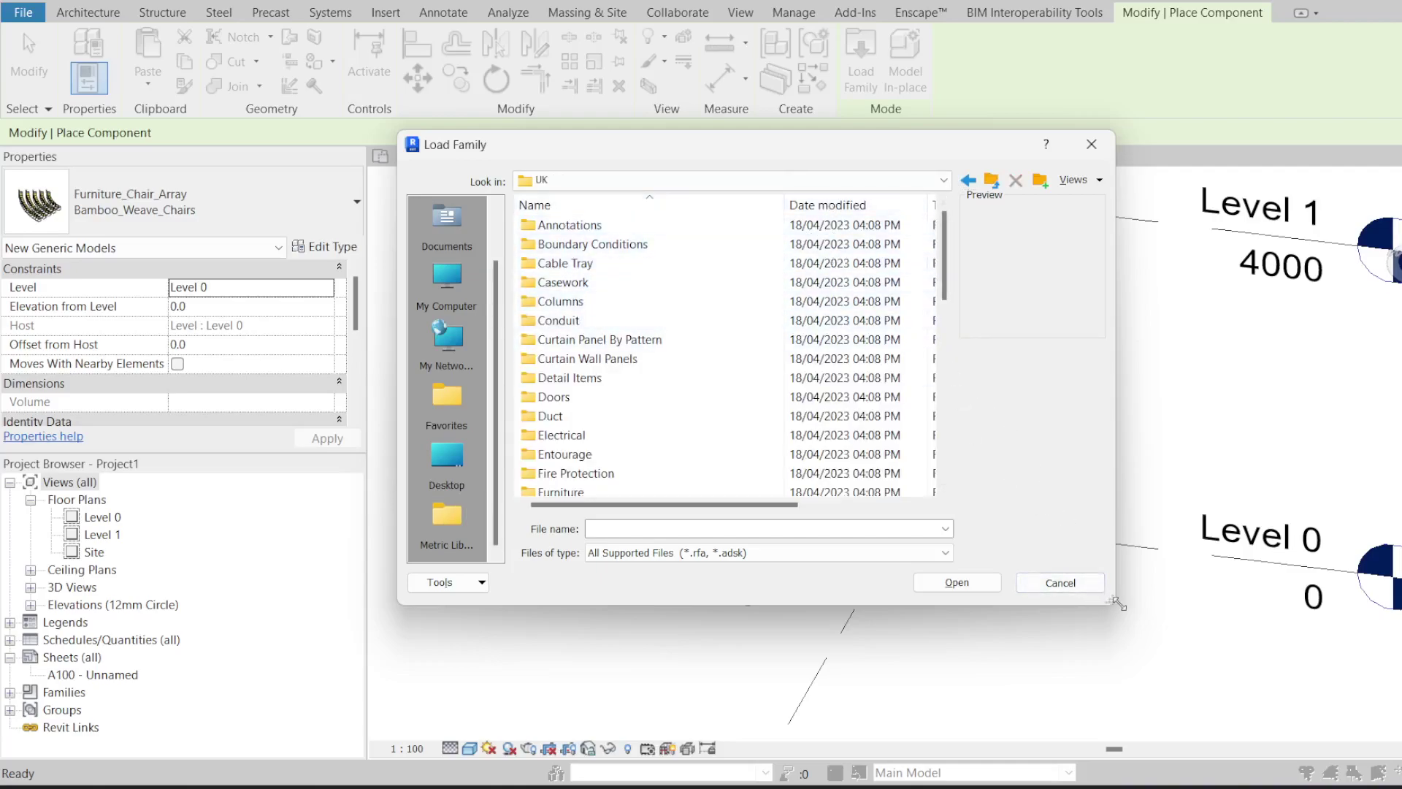
pyautogui.moveTo(1113, 602); pyautogui.dragTo(1209, 607)
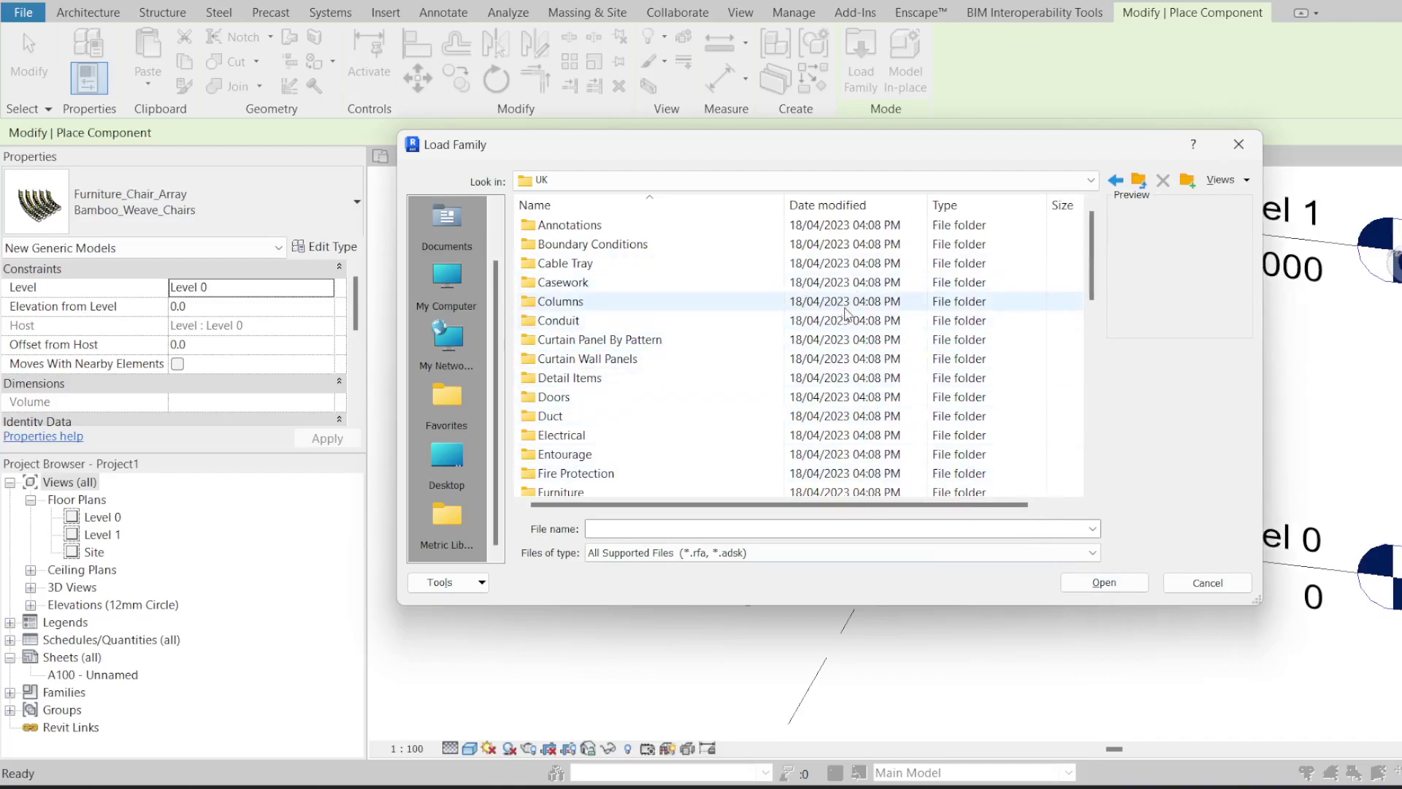
pyautogui.moveTo(1090, 263); pyautogui.dragTo(1090, 445)
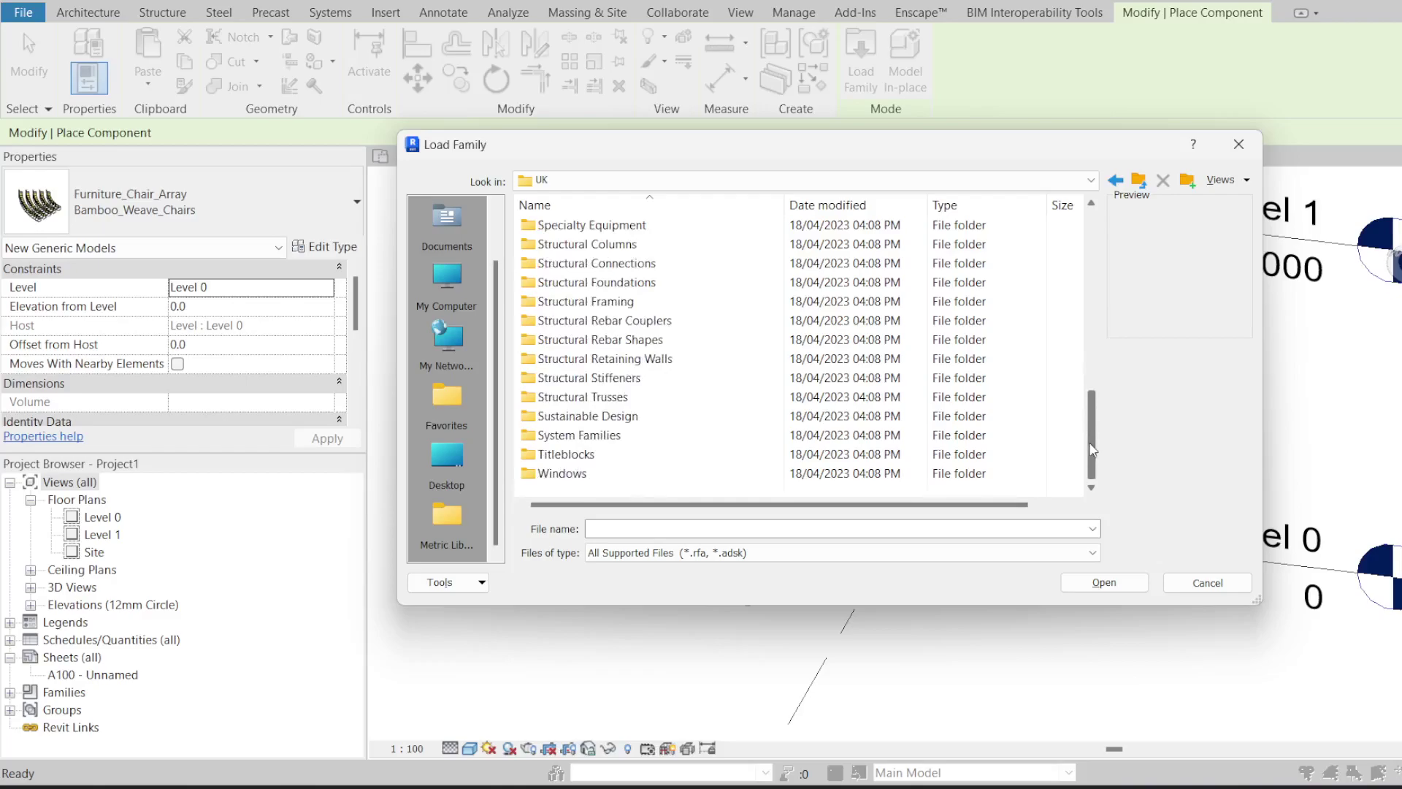
pyautogui.click(1239, 144)
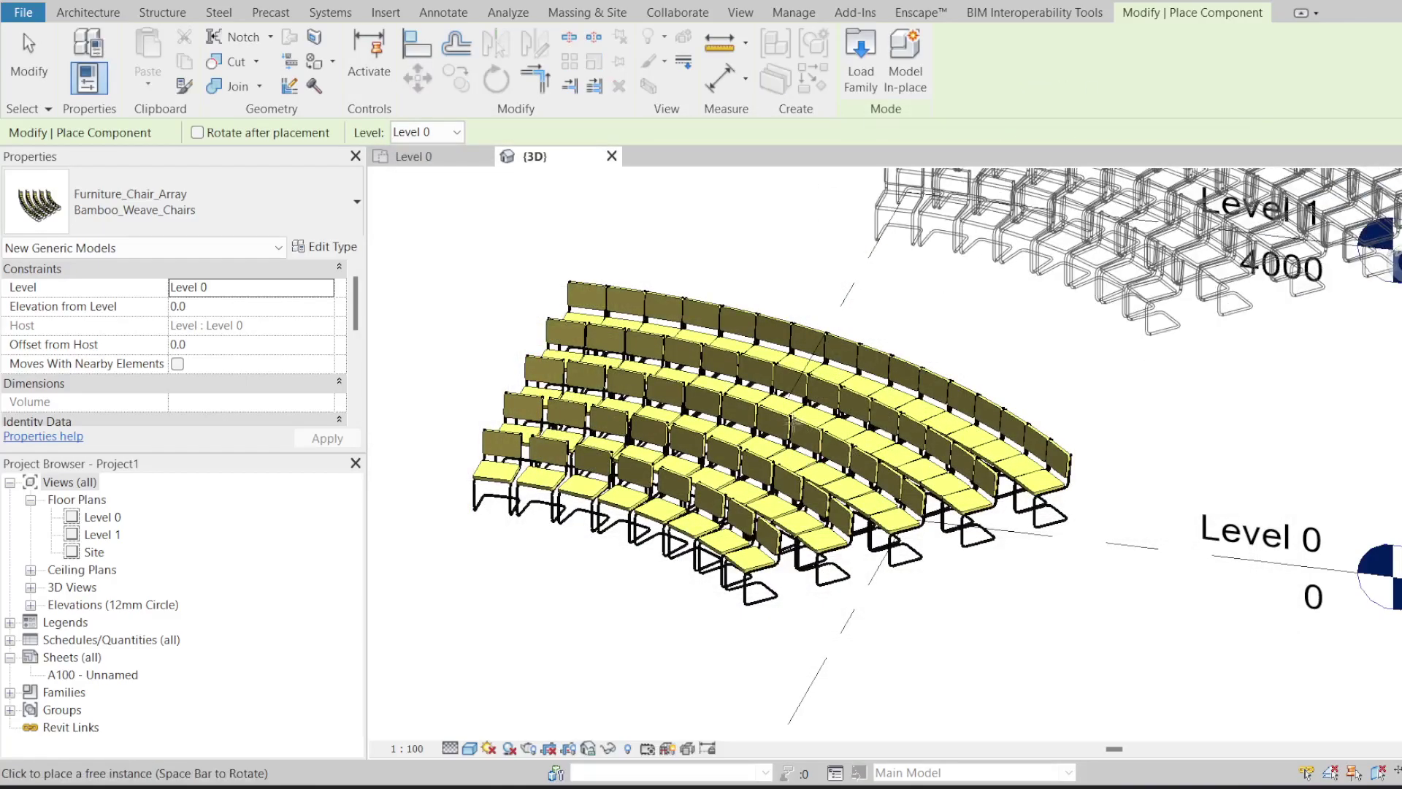
pyautogui.press('Escape')
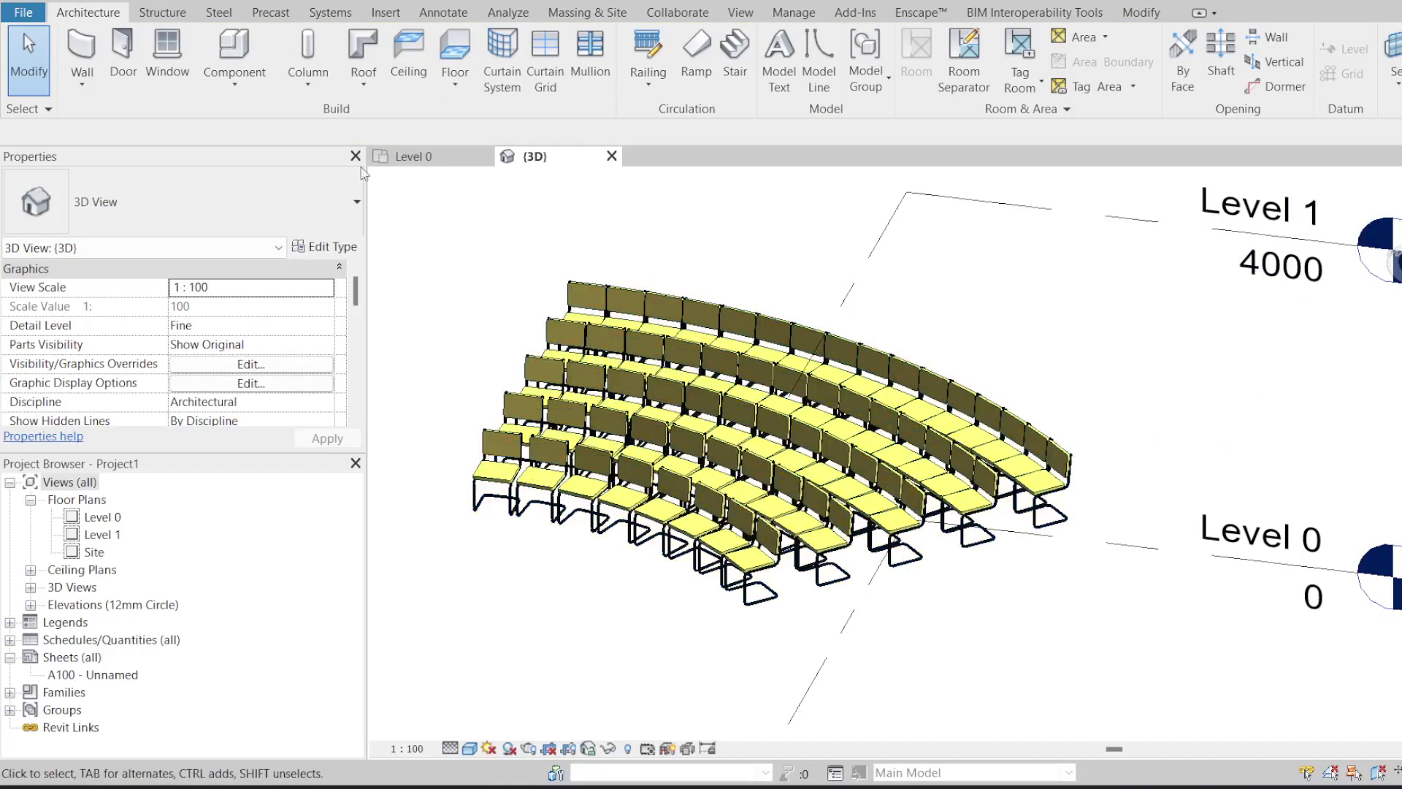
pyautogui.click(443, 12)
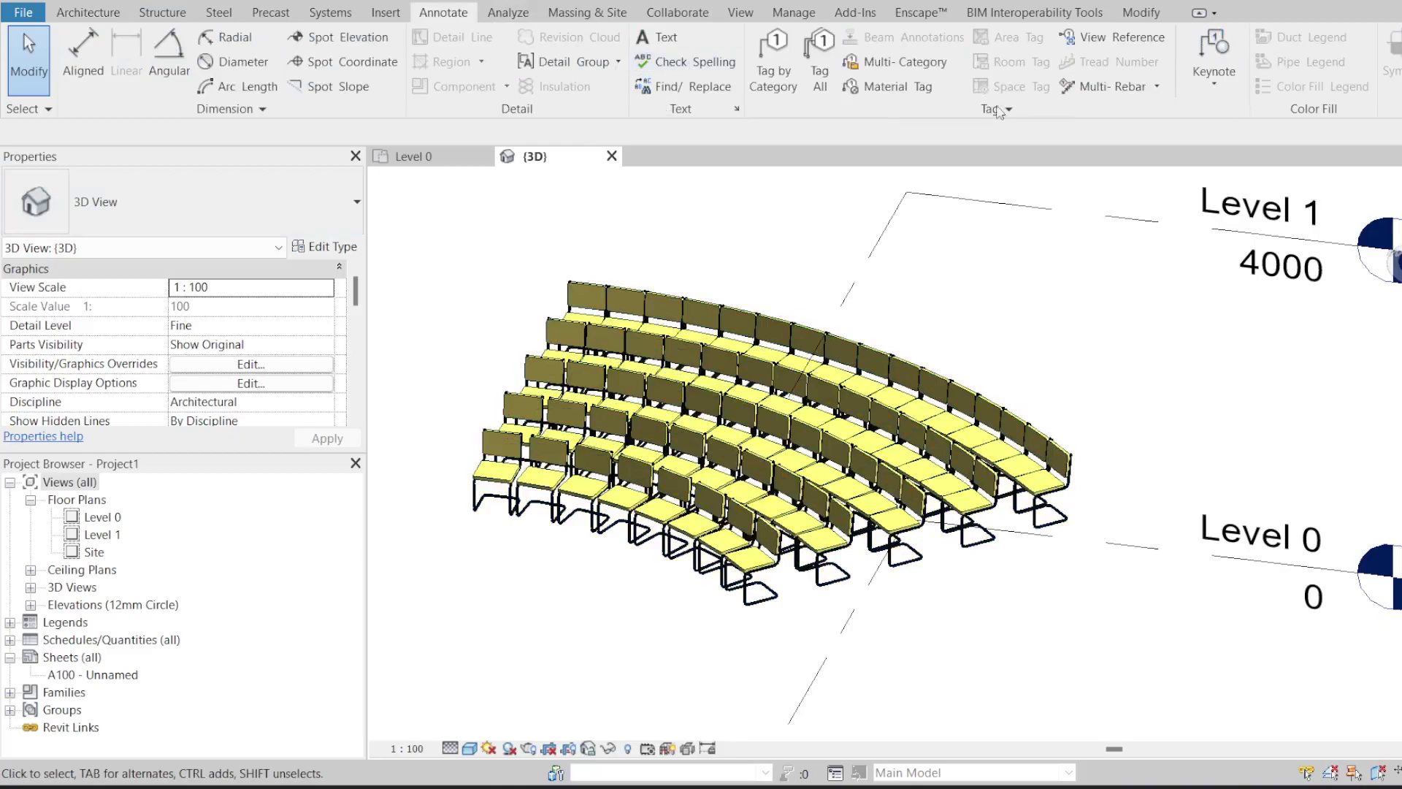
pyautogui.click(519, 17)
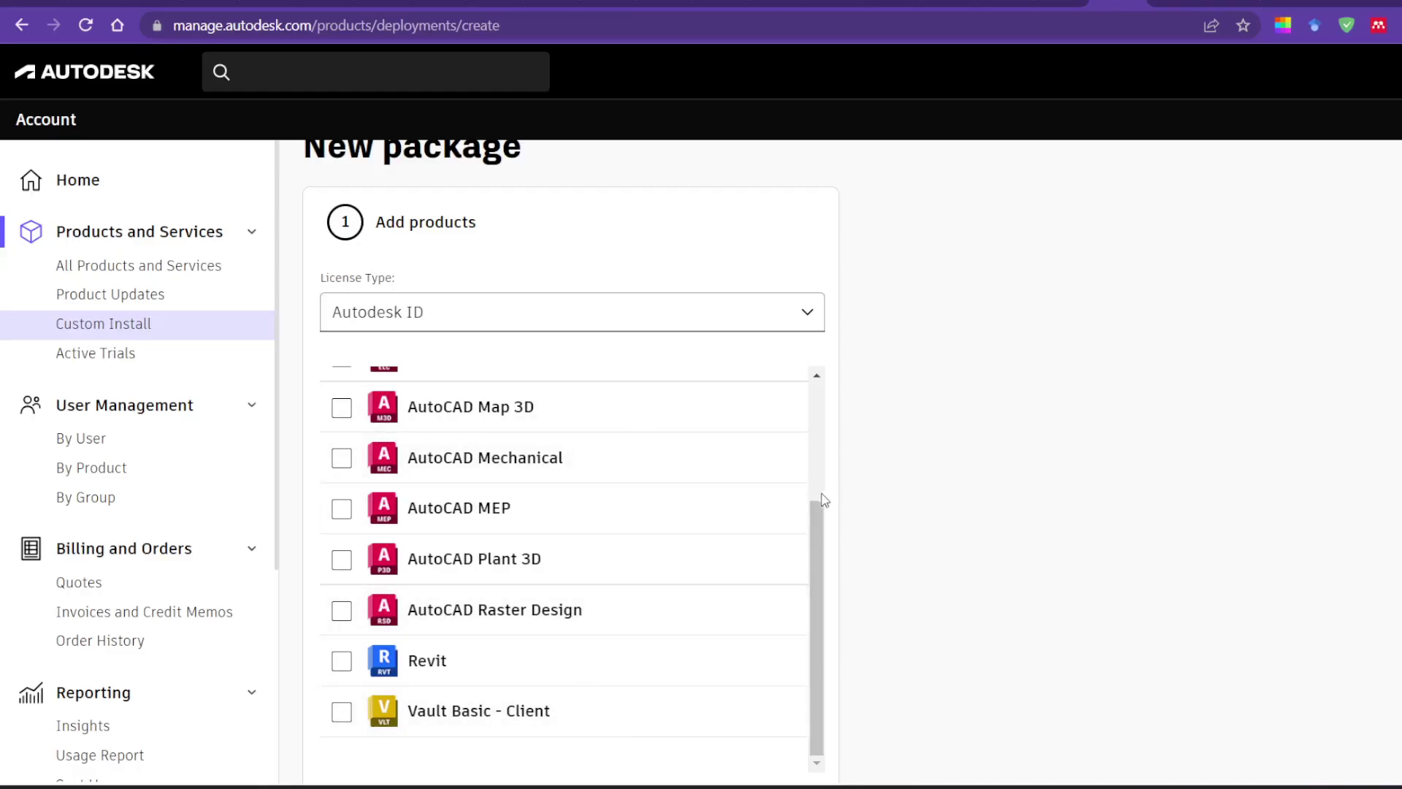
# Step: Switch to the Autodesk account site and look through the products offered for a new package under the Autodesk ID license type
pyautogui.scroll(1, 874, 600)
pyautogui.scroll(1, 898, 511)
pyautogui.scroll(-3, 898, 453)
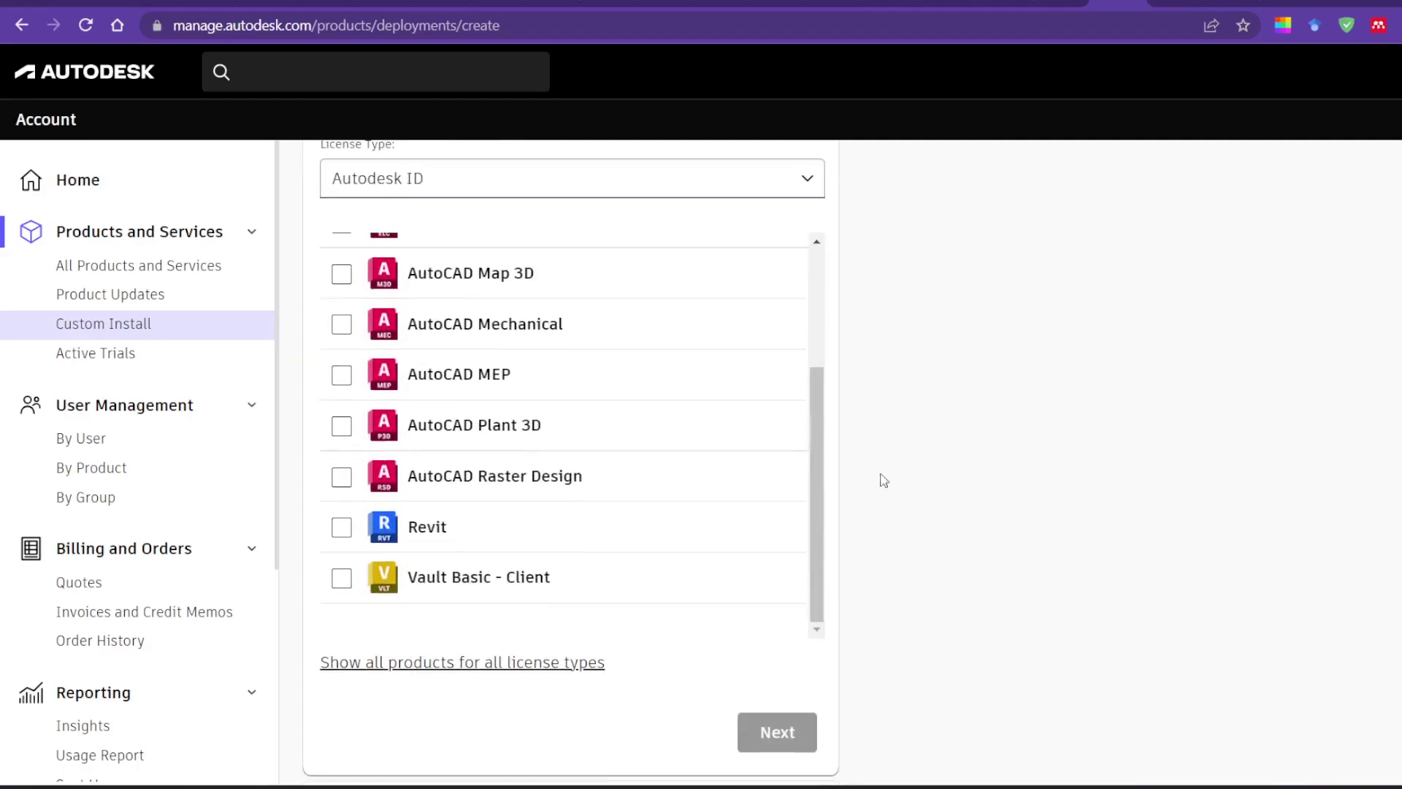
pyautogui.scroll(1, 821, 353)
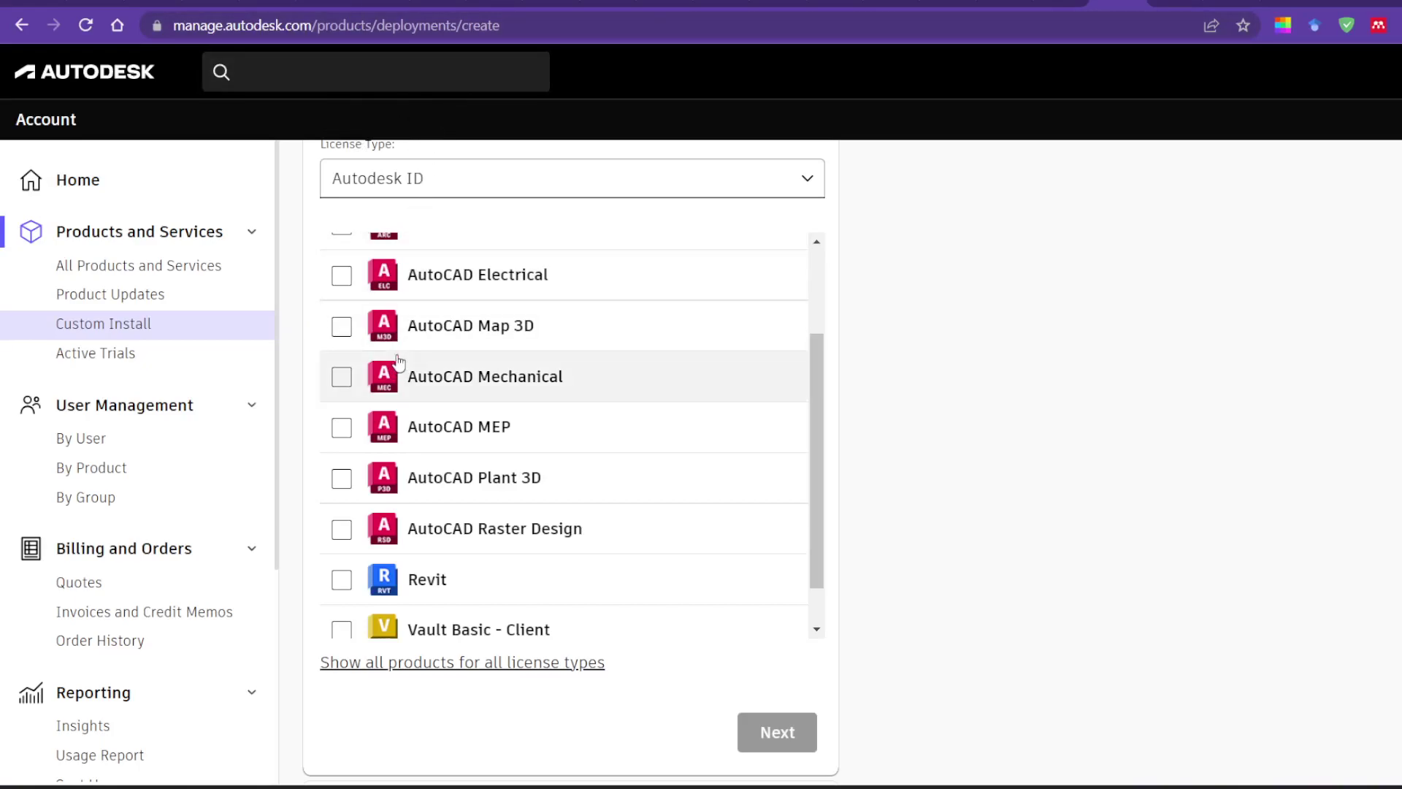
pyautogui.scroll(3, 1126, 407)
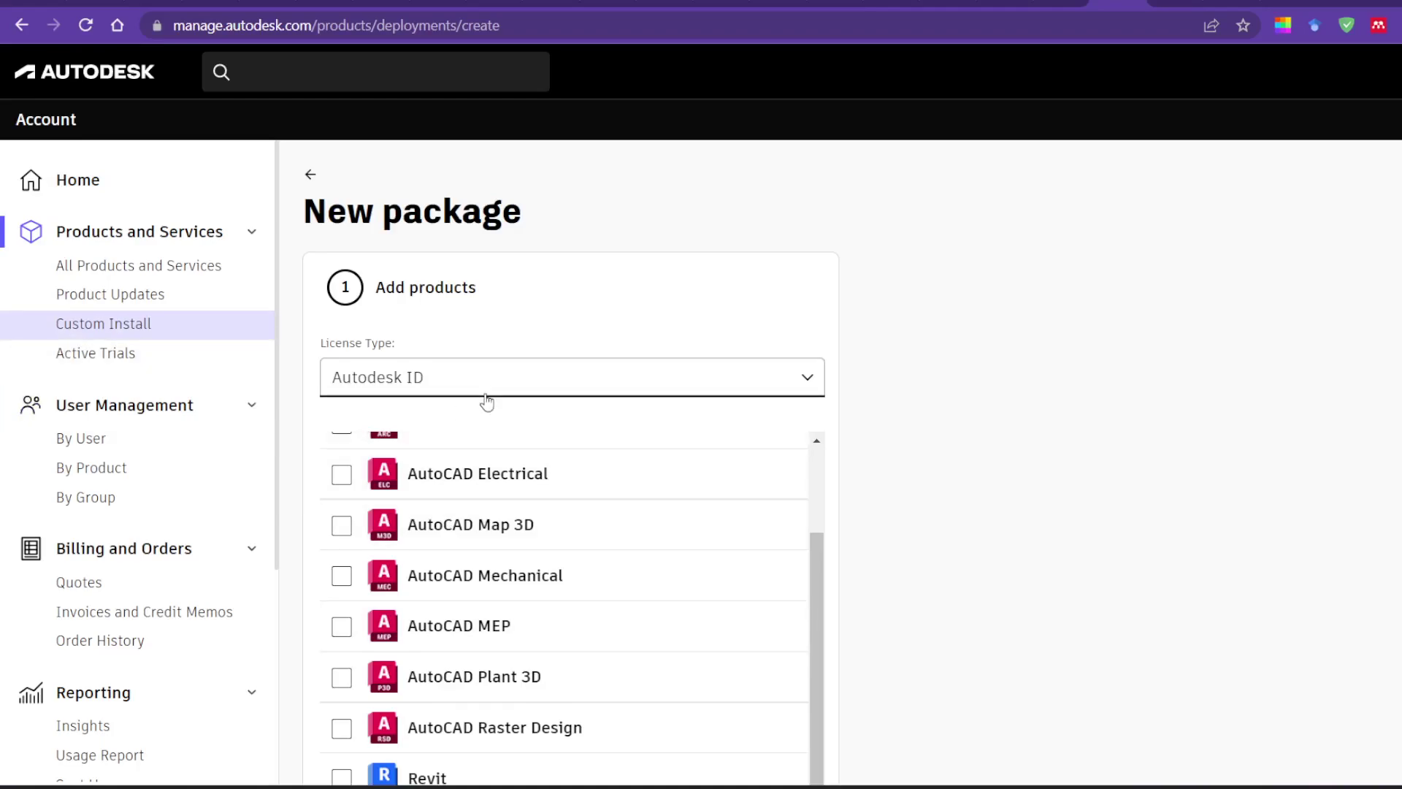
# Step: Open the Custom Install page and look over the saved packages in My Library, leaving their names as they are
pyautogui.click(131, 333)
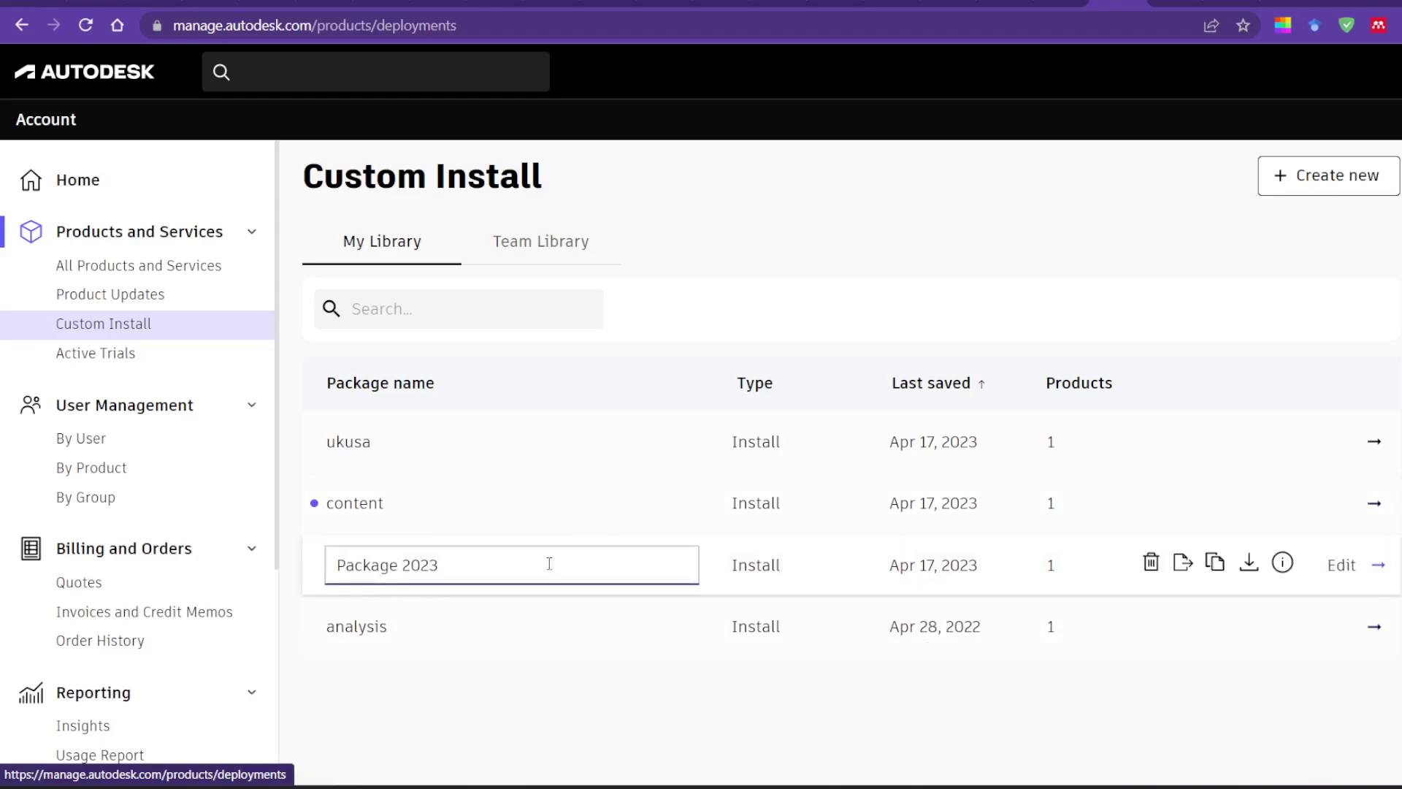
pyautogui.click(672, 573)
pyautogui.press('Return')
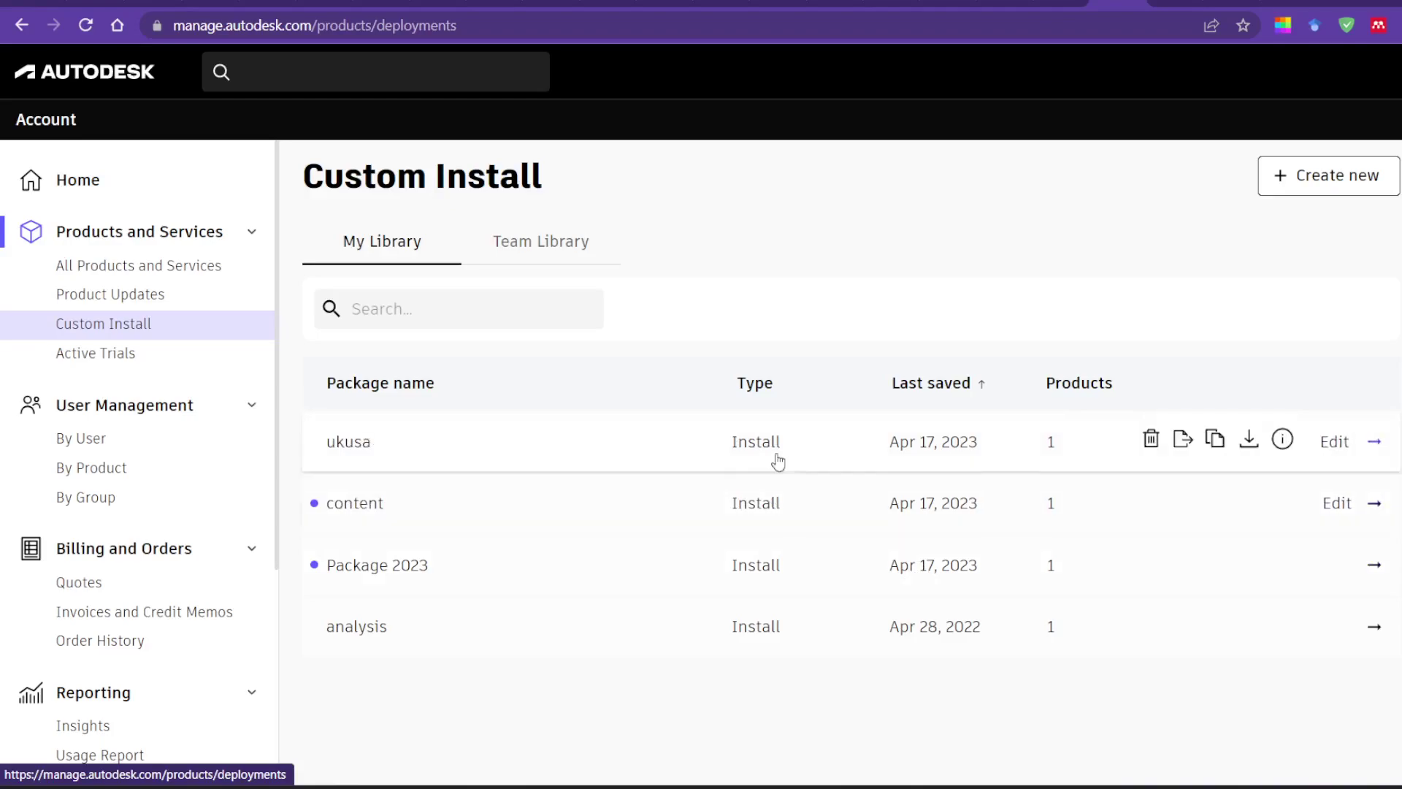
pyautogui.click(730, 526)
pyautogui.press('Escape')
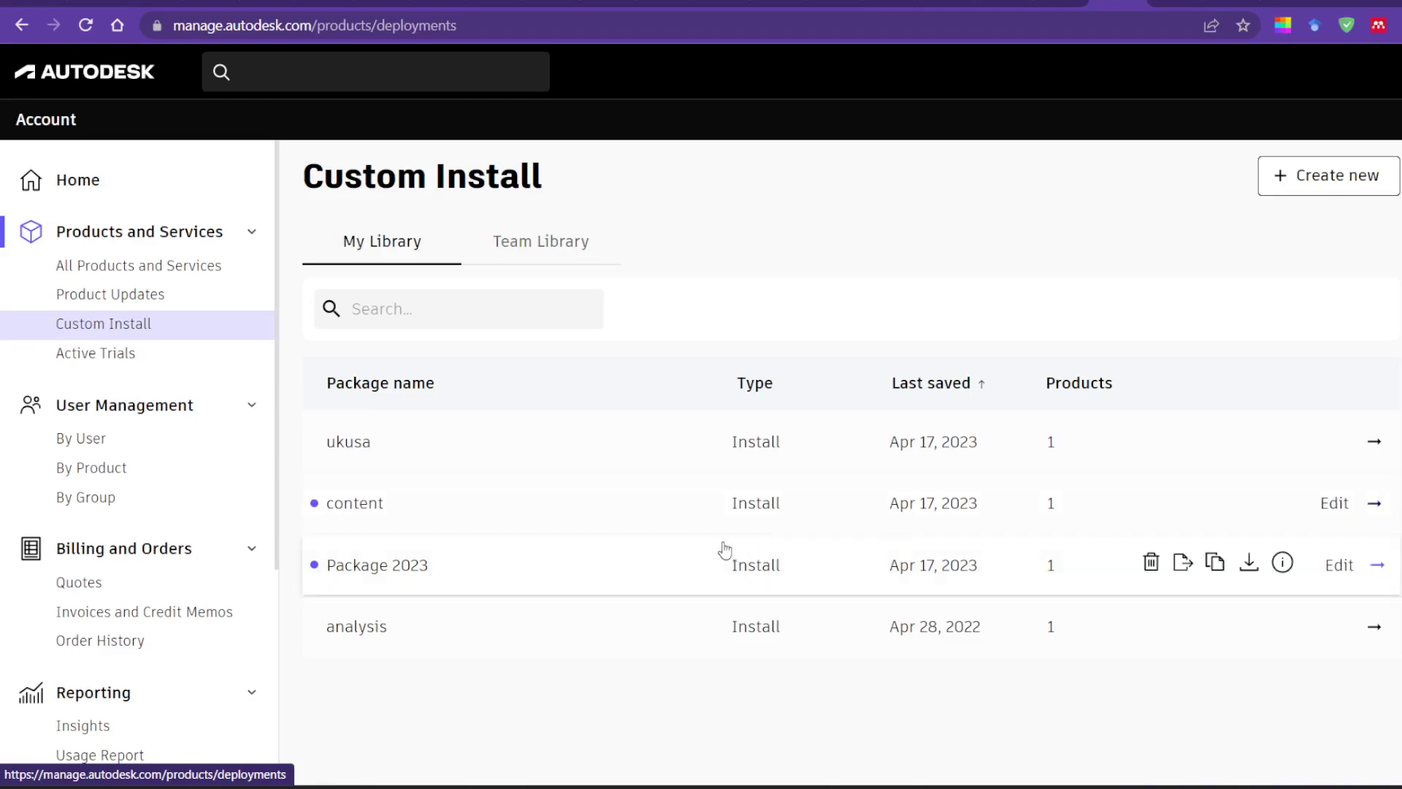
pyautogui.click(550, 492)
pyautogui.press('Escape')
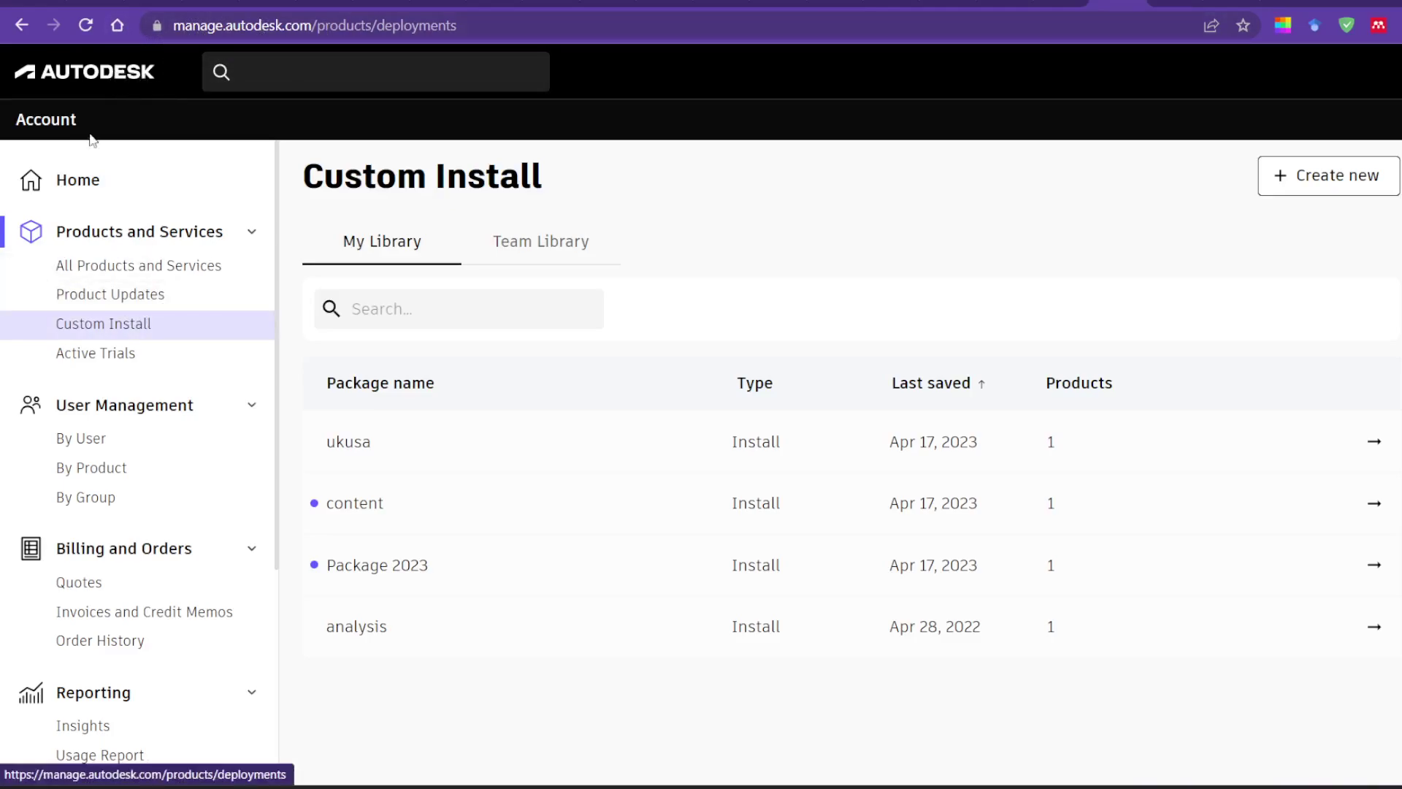
# Step: Create a new custom install package and look through the products available to add
pyautogui.click(131, 332)
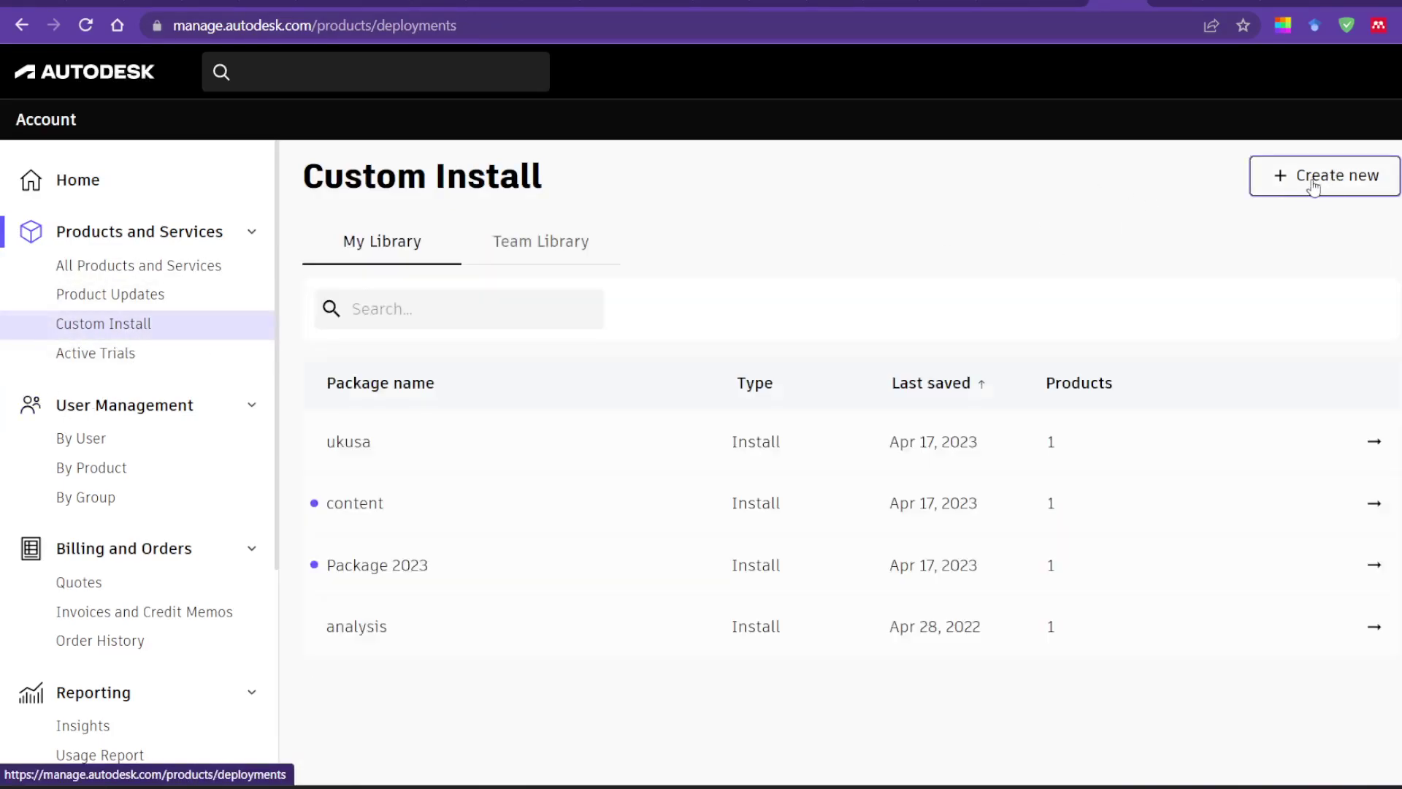
pyautogui.click(1313, 182)
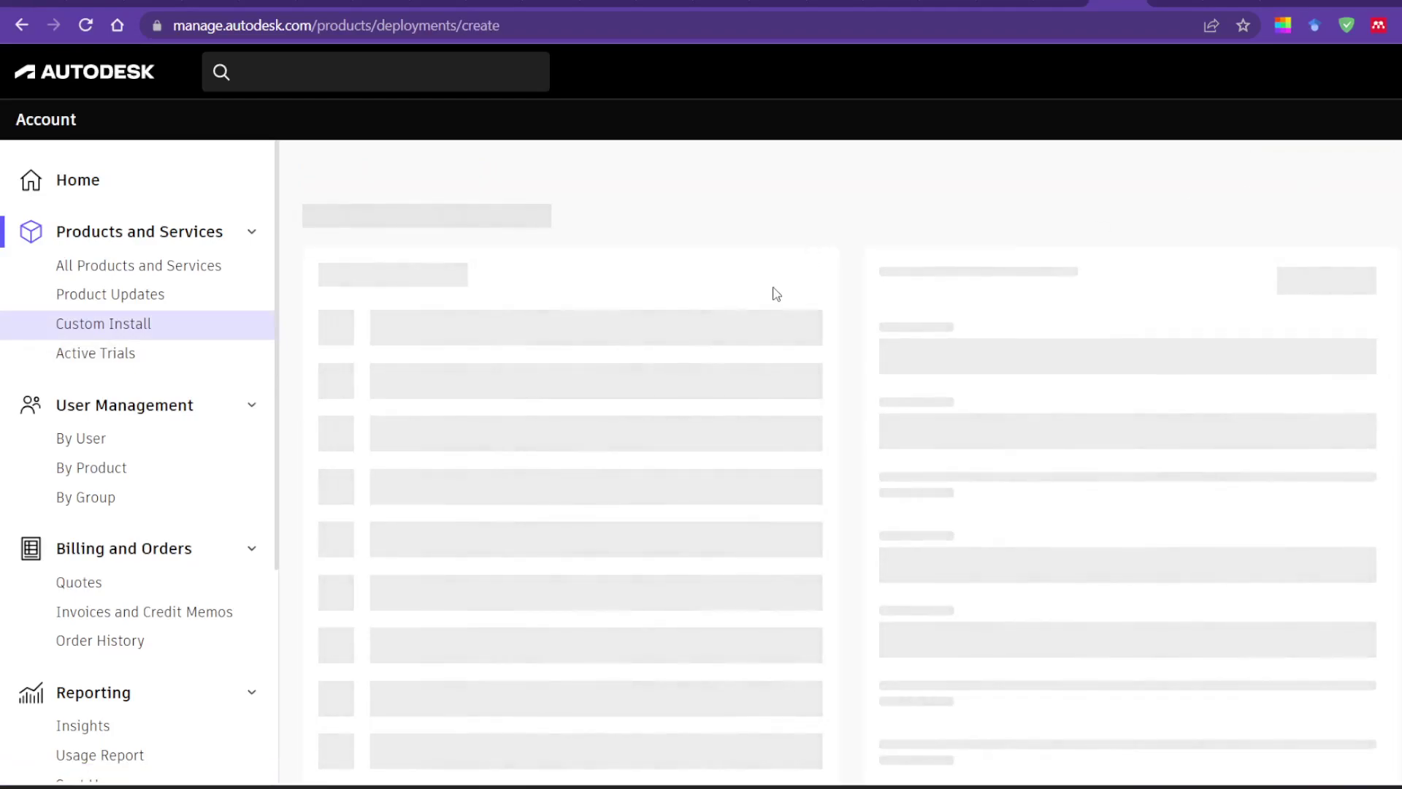
pyautogui.scroll(-6, 781, 299)
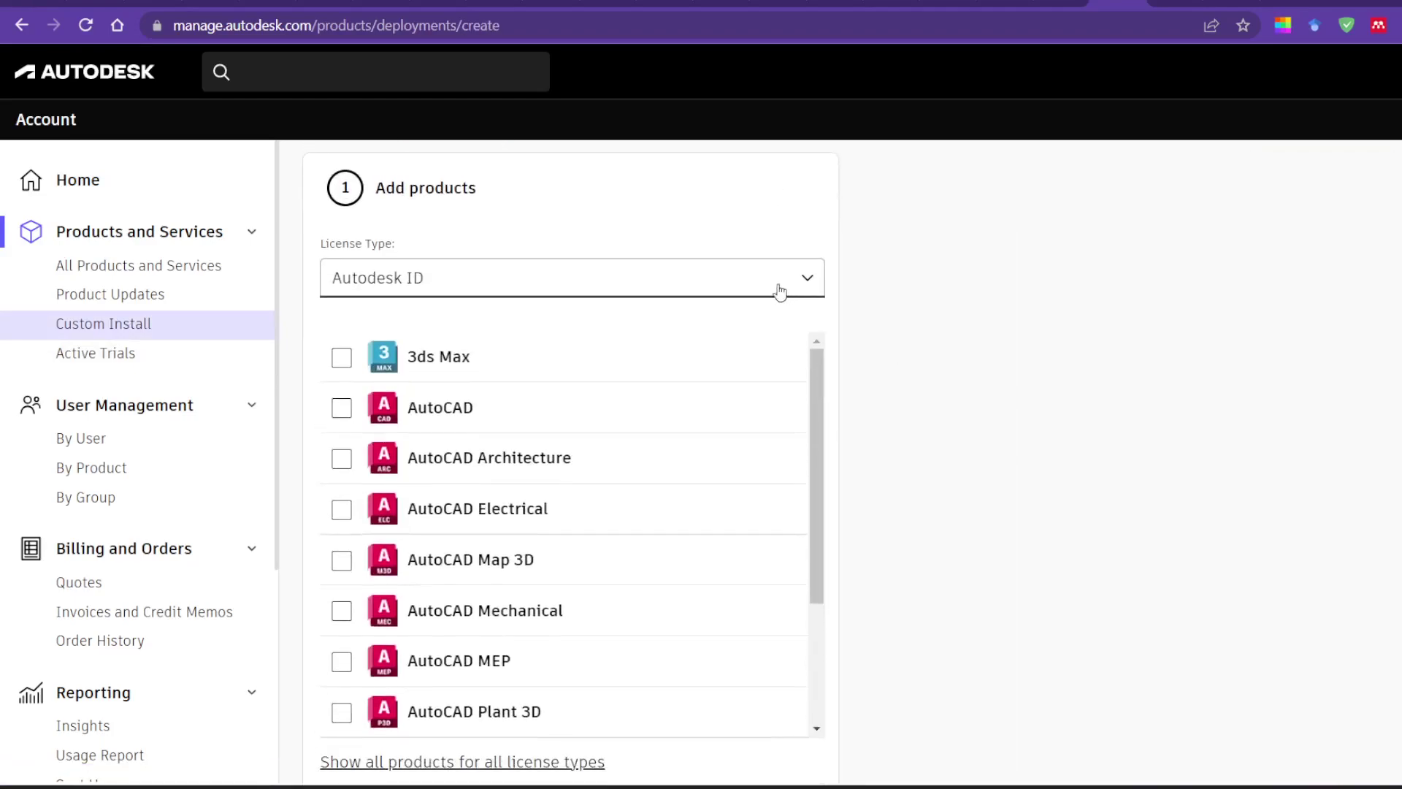
pyautogui.scroll(2, 782, 305)
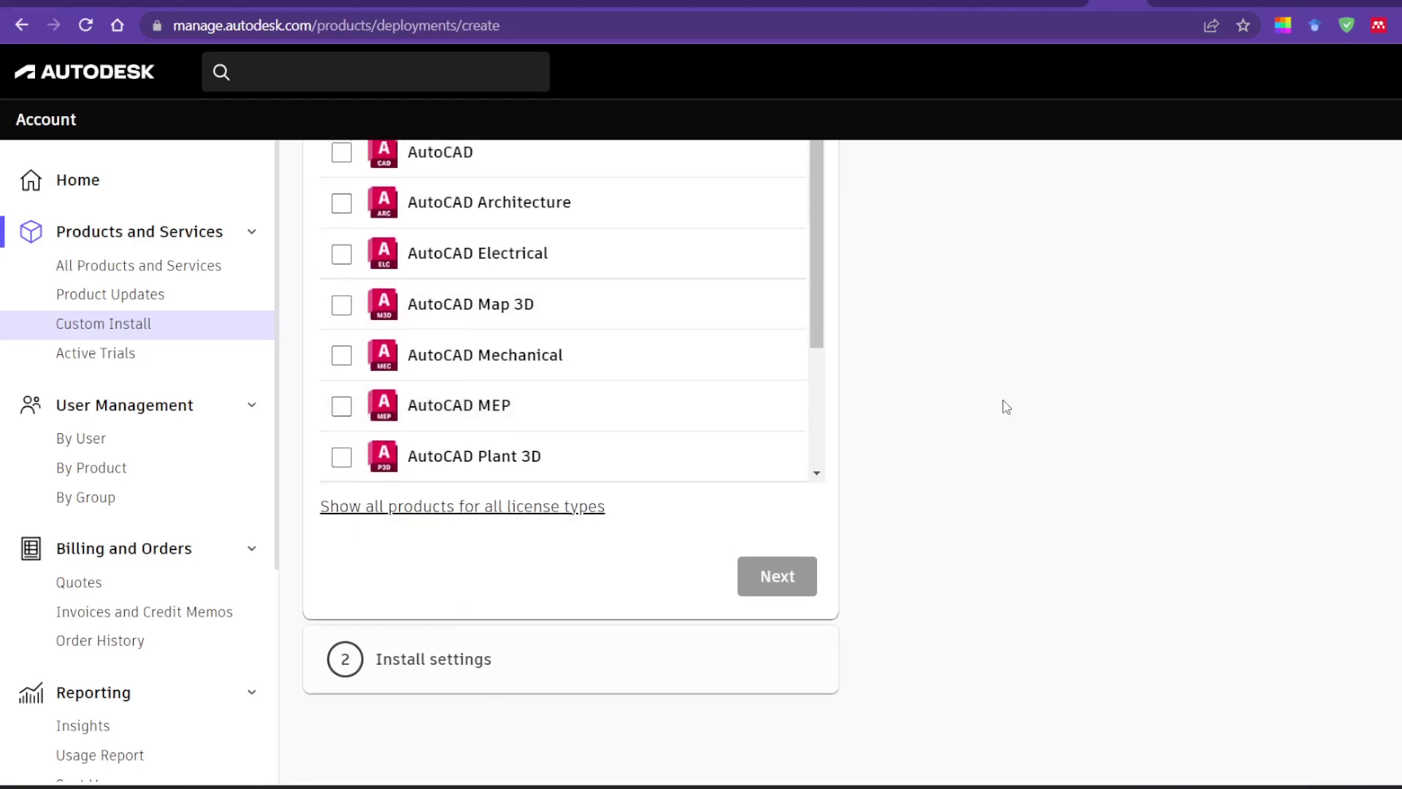
# Step: Add Revit to the package and choose Revit 2023 with 2023.0.1 Hotfix as the specific version to install
pyautogui.scroll(3, 1005, 404)
pyautogui.scroll(-4, 535, 540)
pyautogui.scroll(-2, 535, 541)
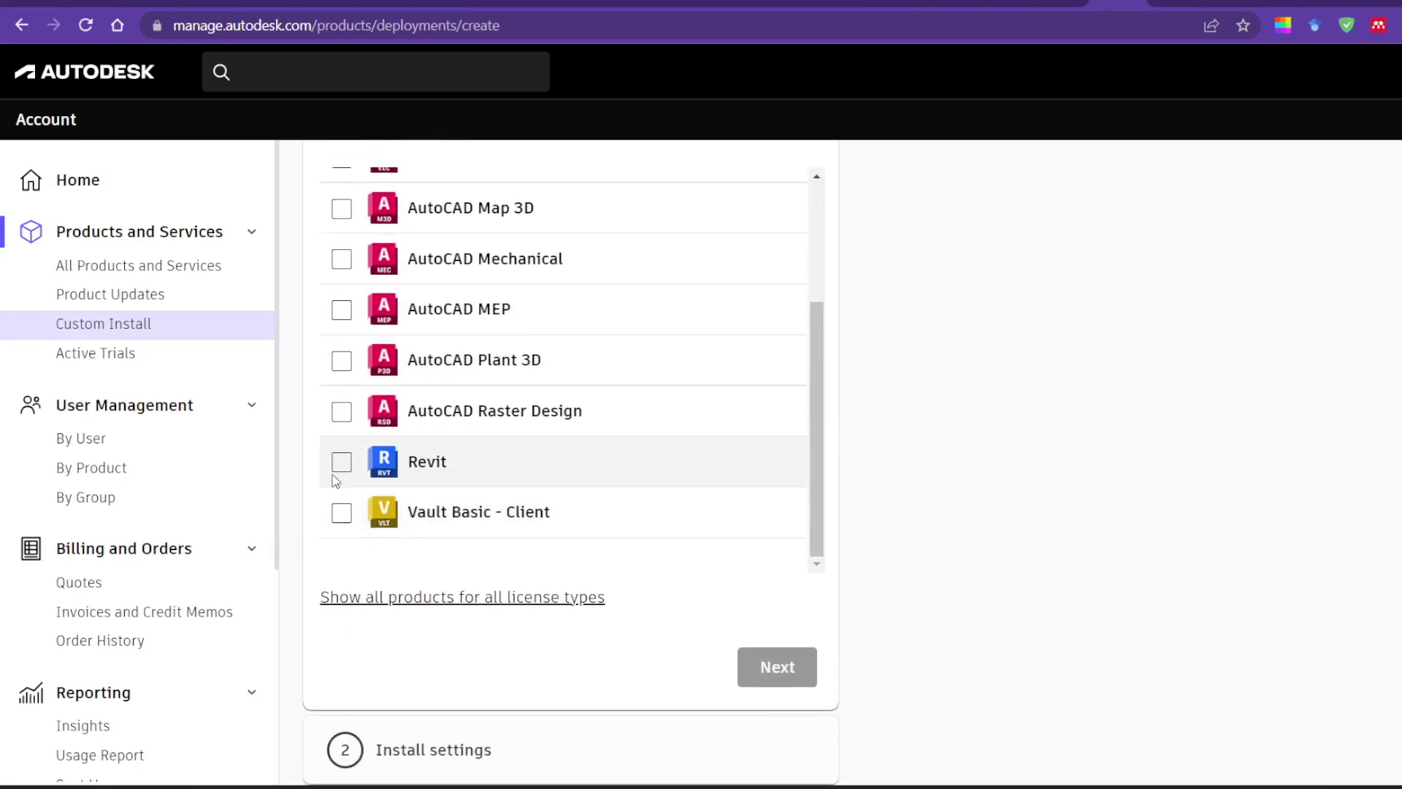
pyautogui.click(341, 460)
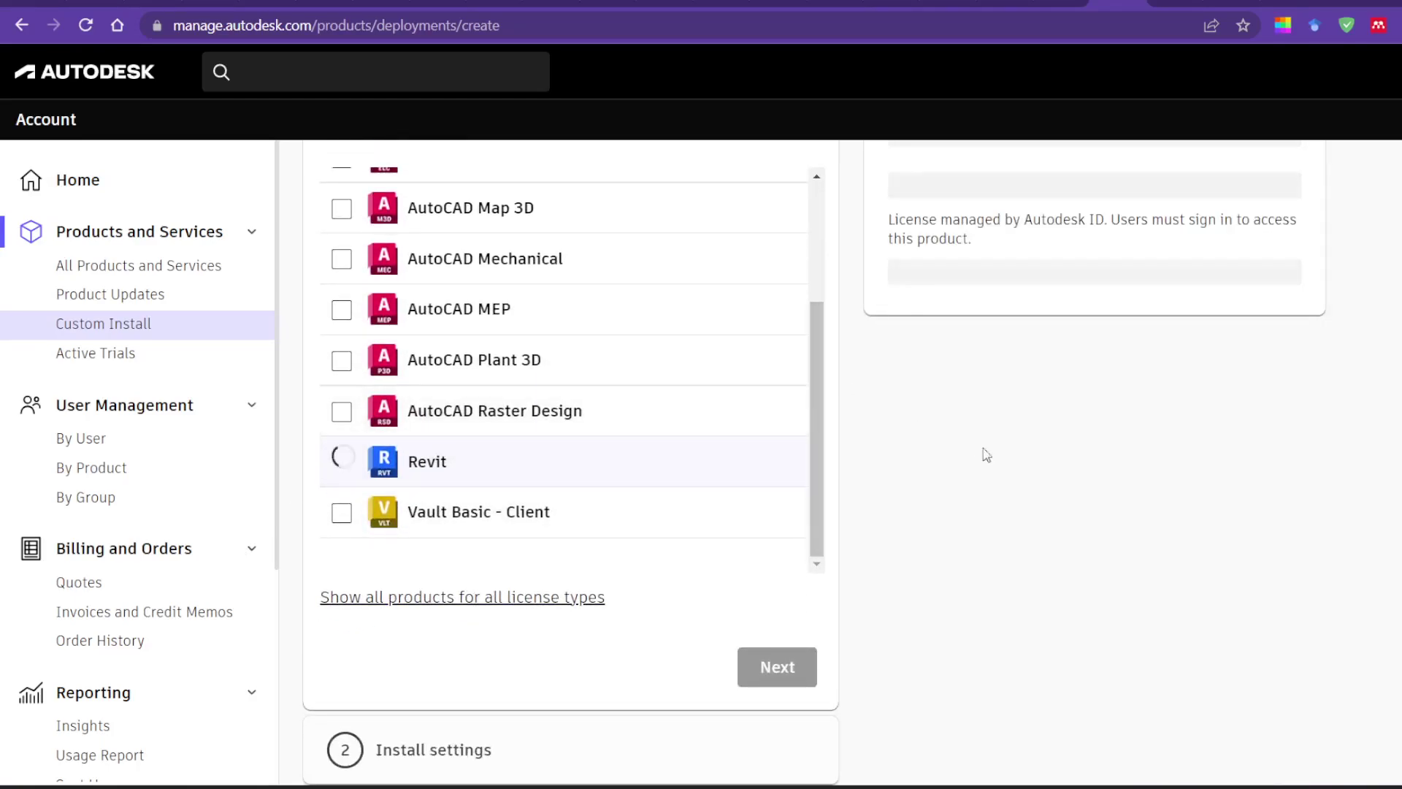
pyautogui.scroll(2, 1032, 469)
pyautogui.scroll(2, 1058, 543)
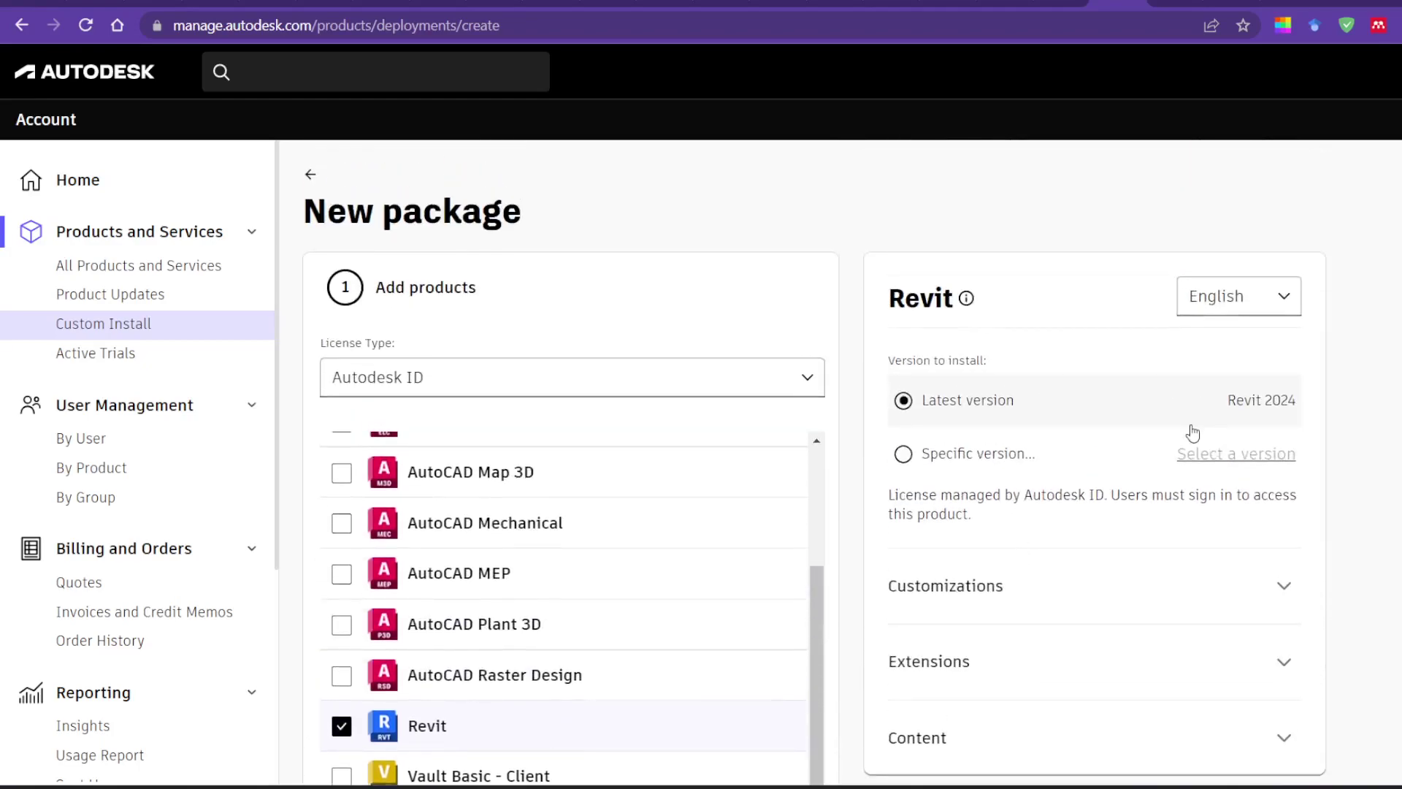
pyautogui.click(928, 453)
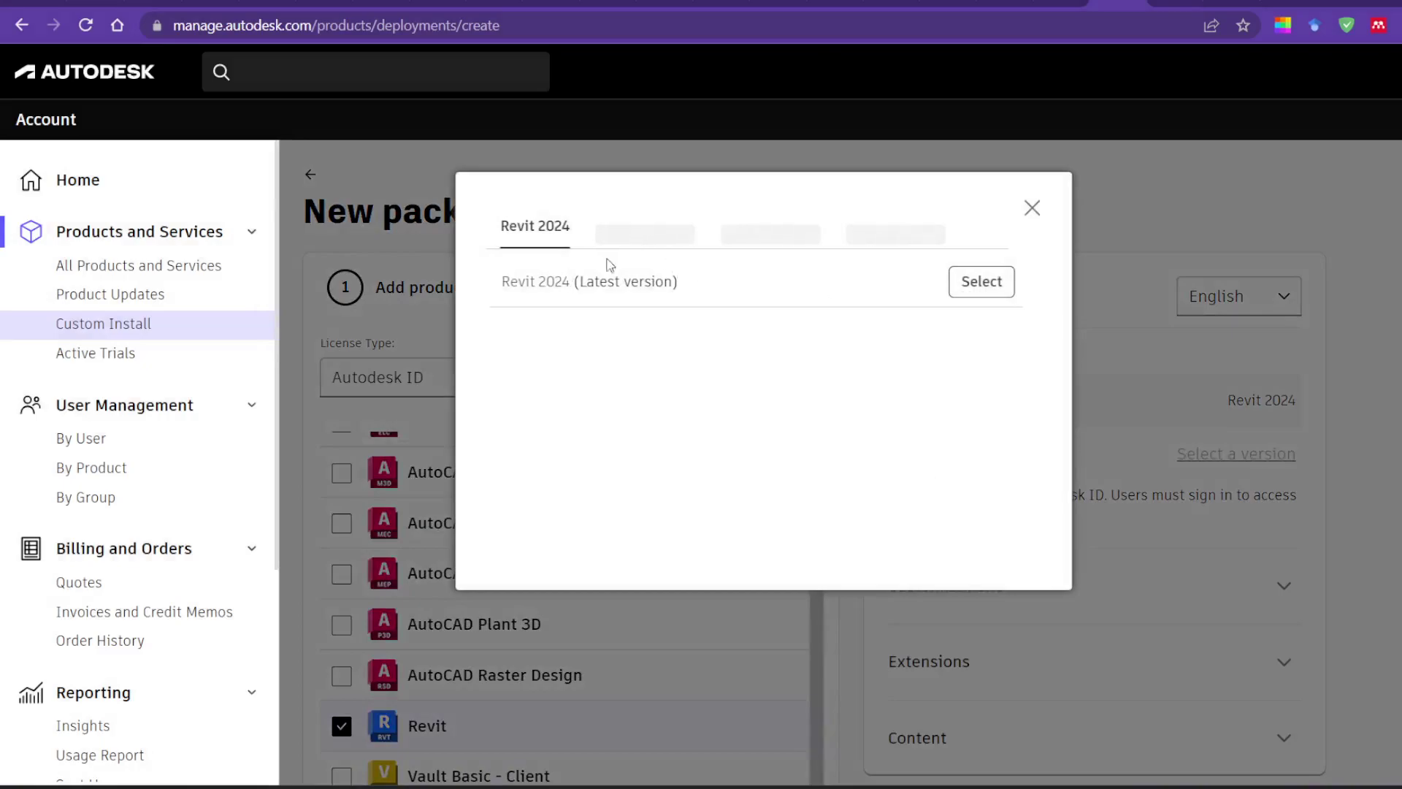
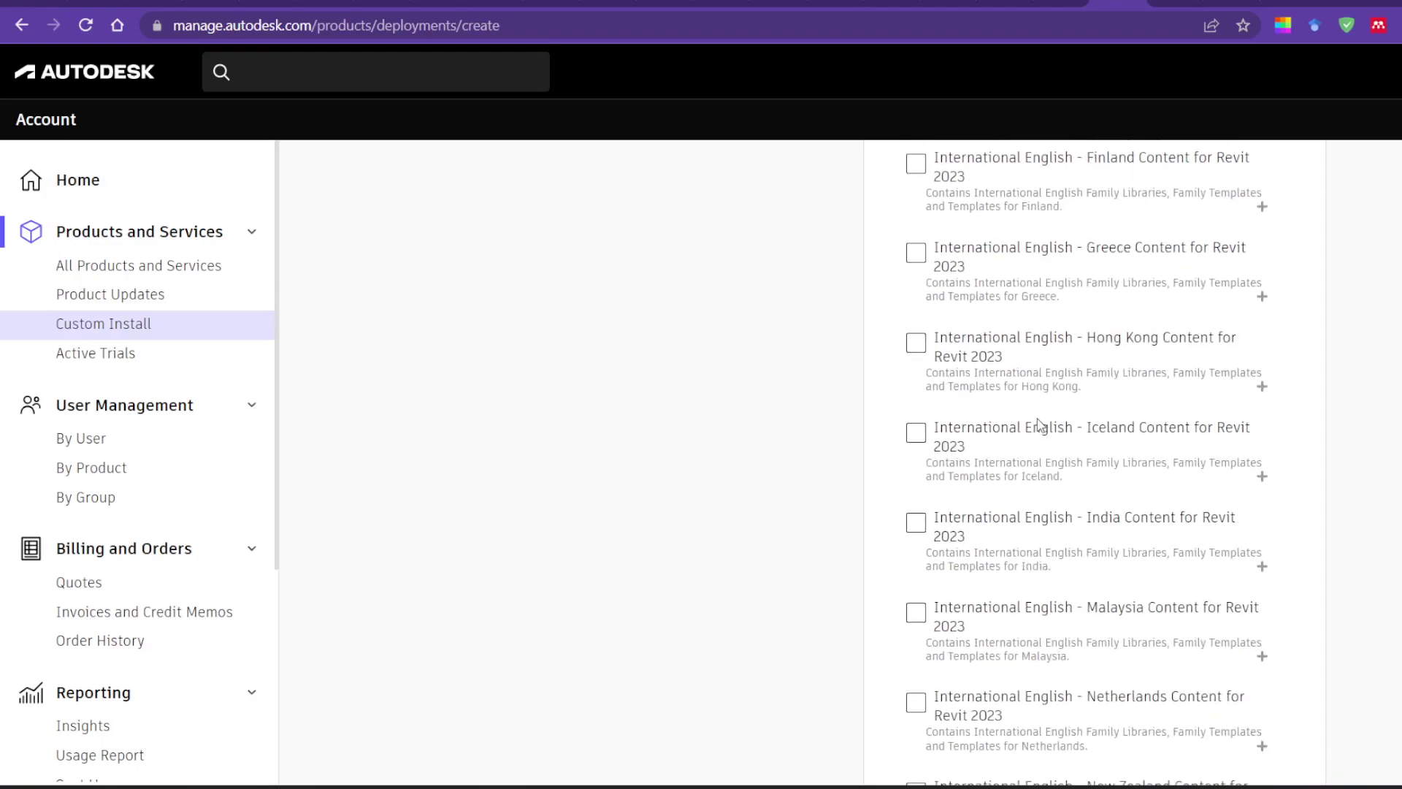
# Step: Select the UK English and US English Content for Revit 2023, and clear both selections again
pyautogui.scroll(-10, 1038, 425)
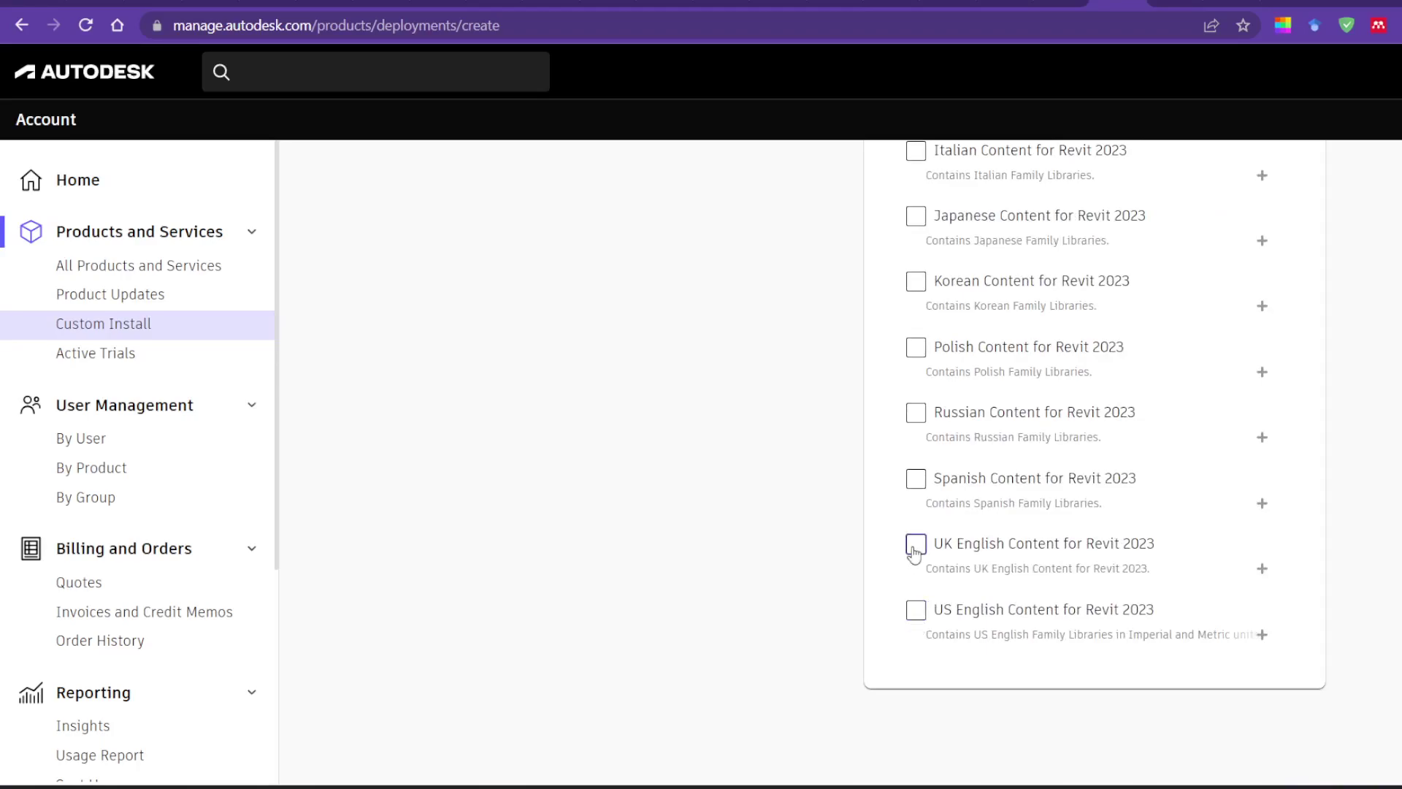
pyautogui.click(917, 621)
pyautogui.scroll(20, 572, 457)
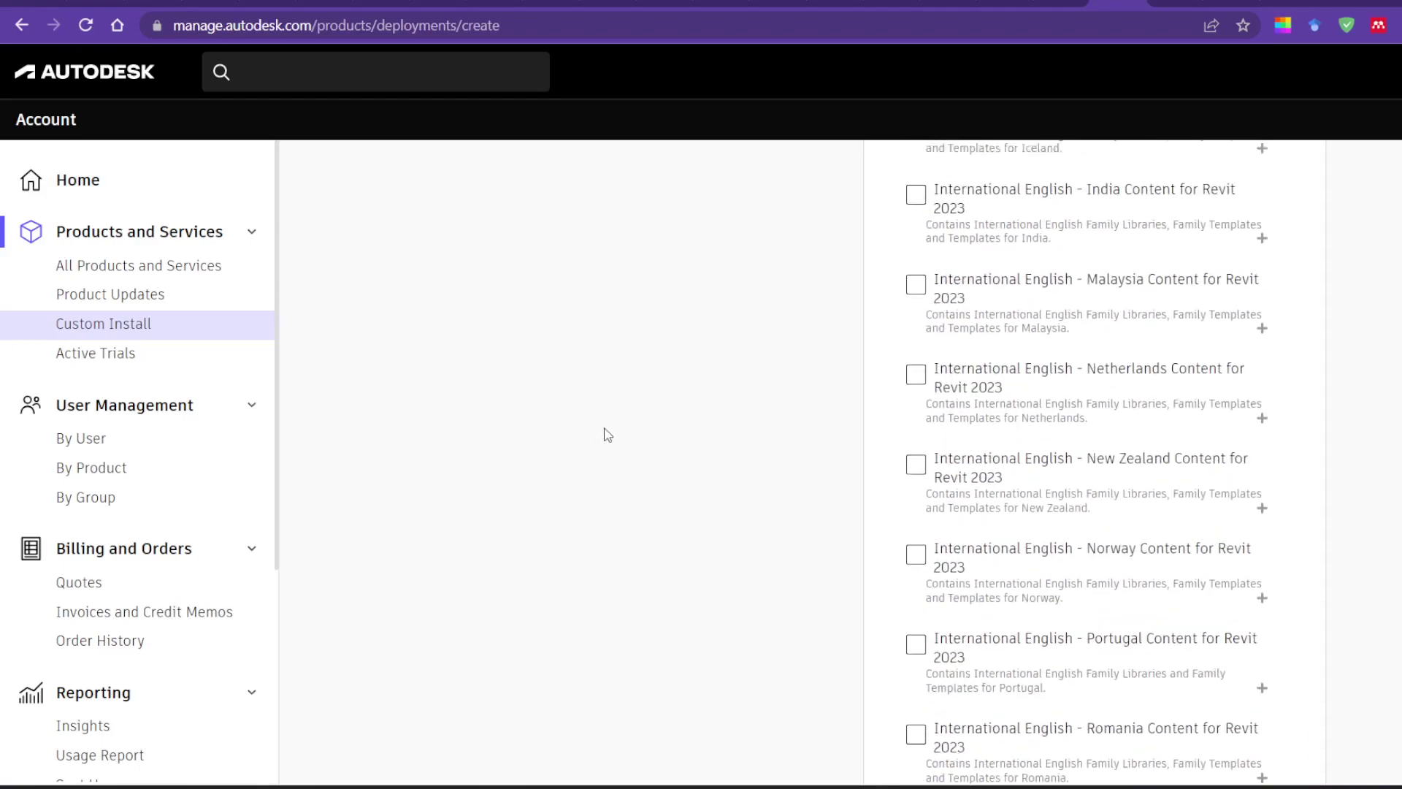
pyautogui.scroll(15, 622, 436)
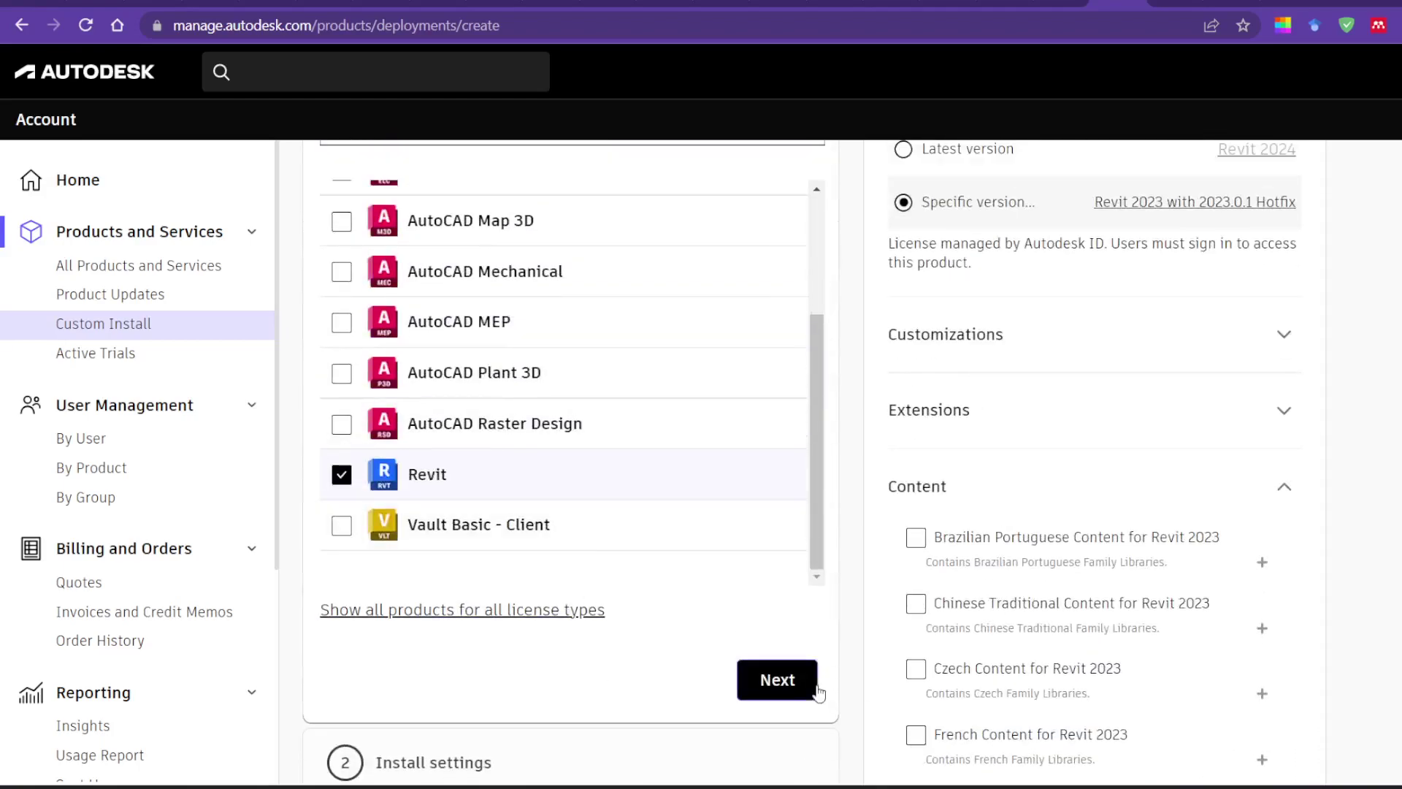
pyautogui.scroll(-1, 798, 589)
pyautogui.scroll(-14, 1242, 454)
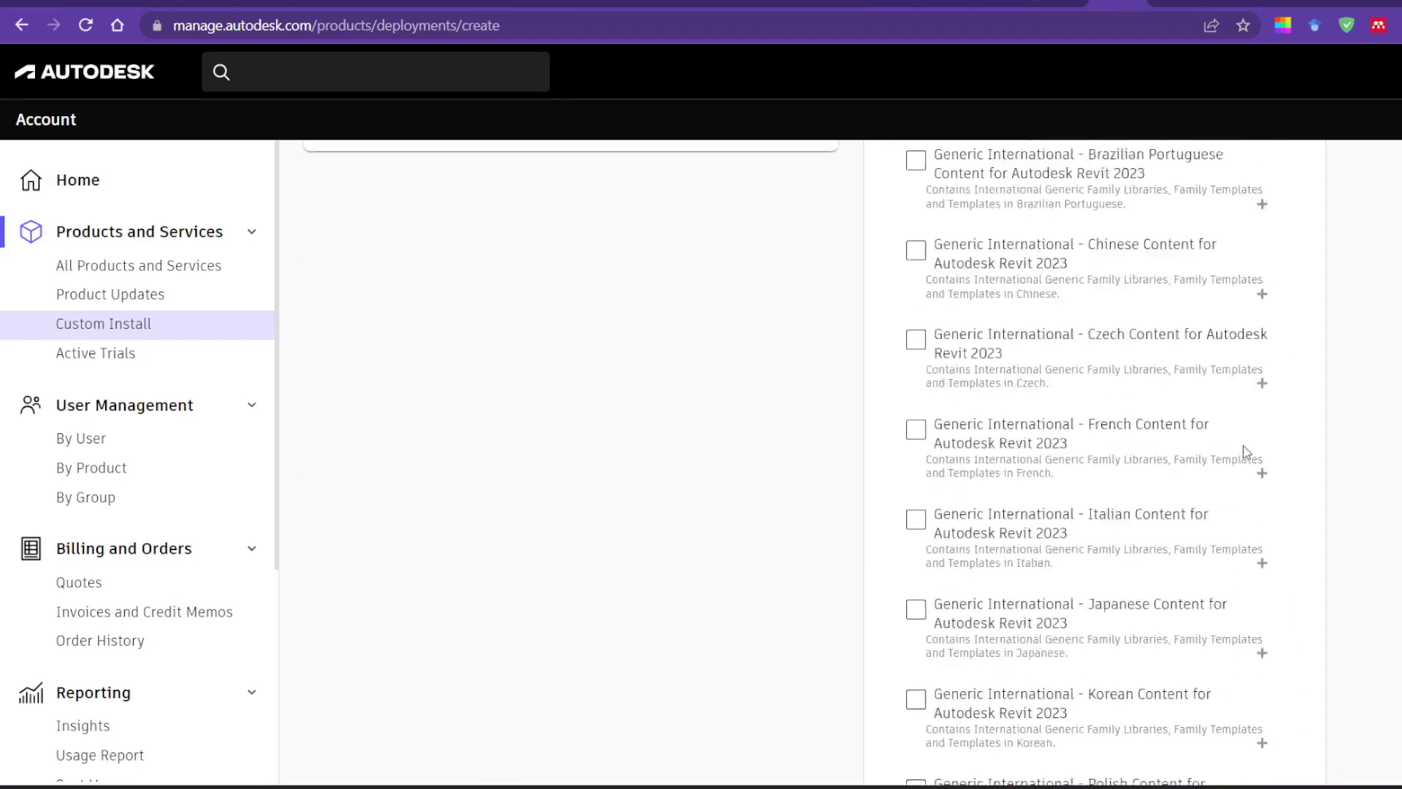
pyautogui.scroll(-4, 1011, 526)
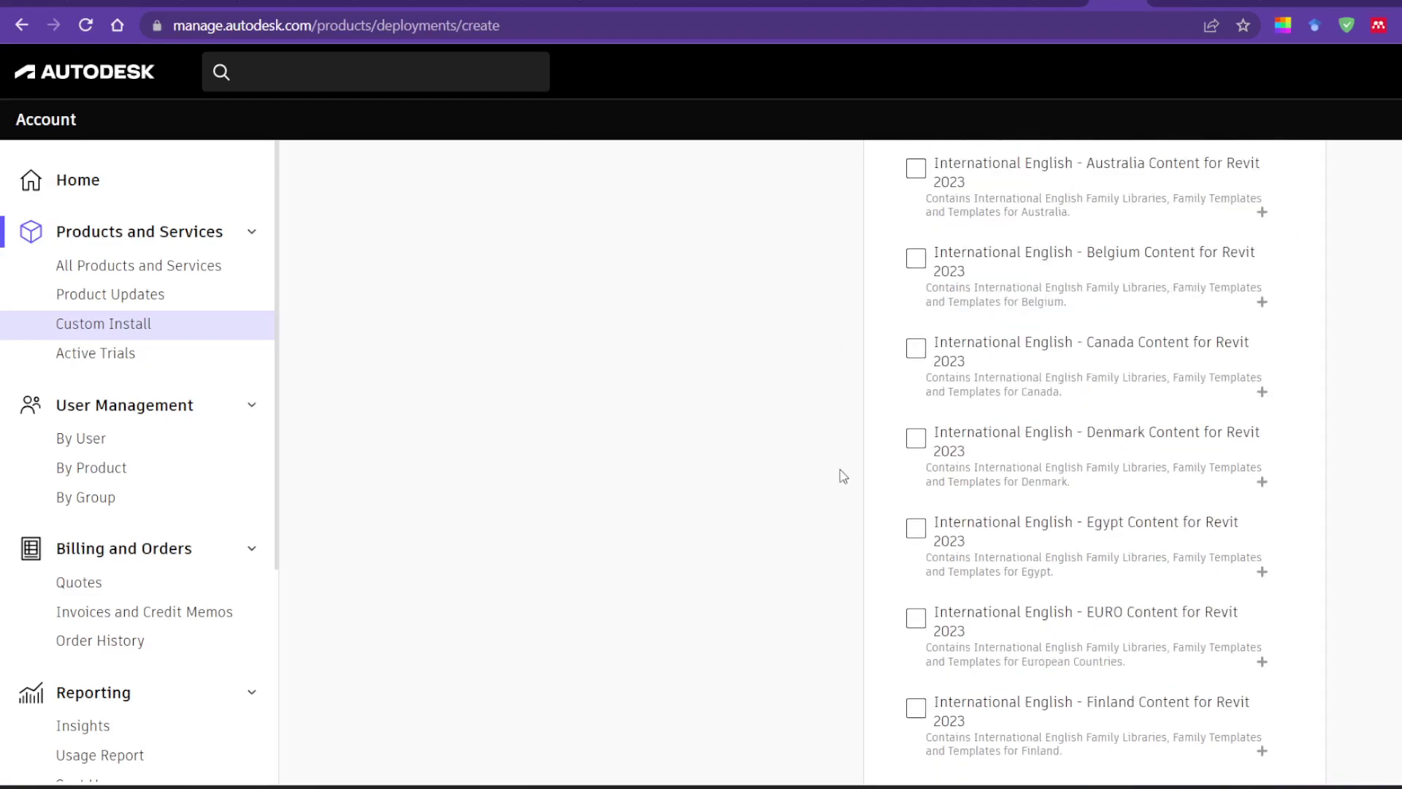
pyautogui.scroll(-20, 1111, 438)
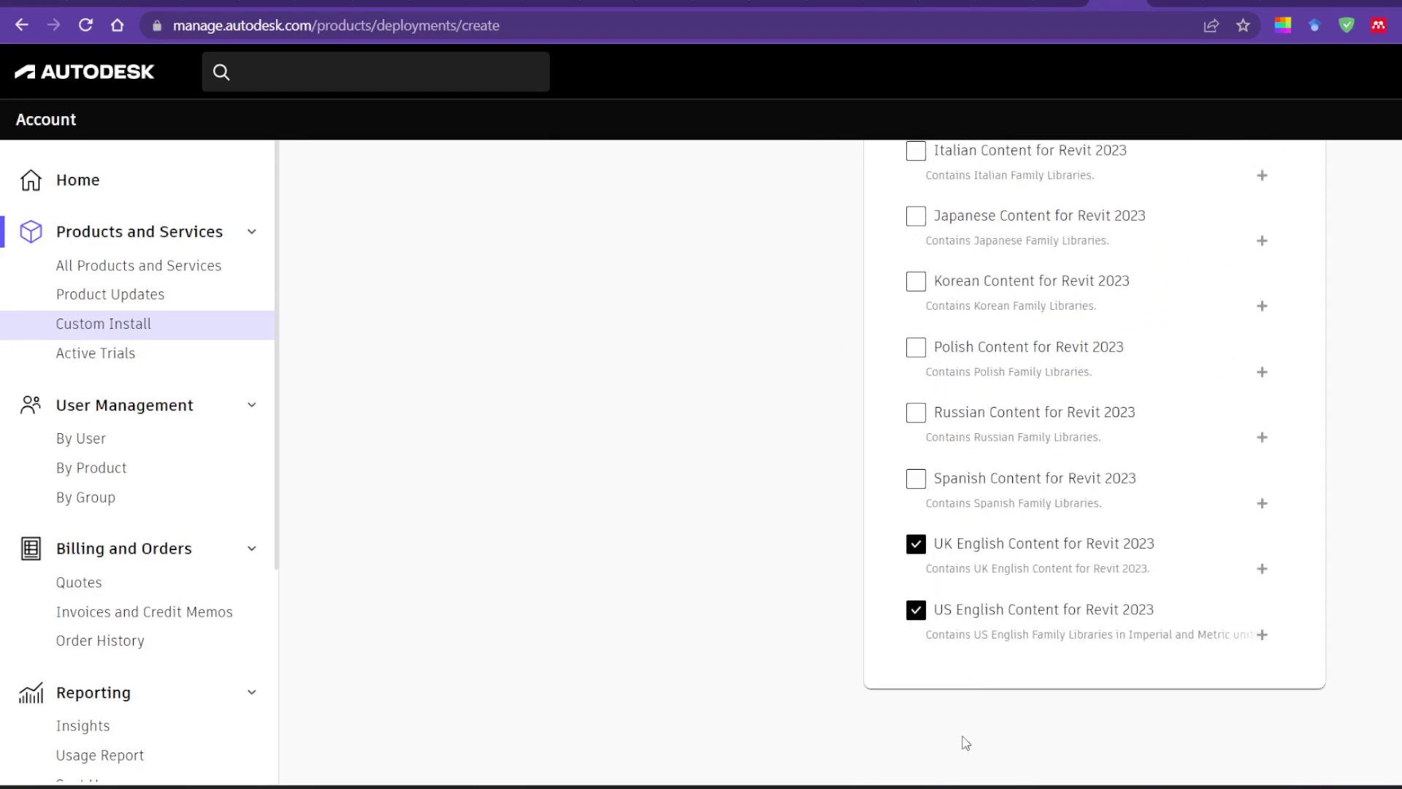
pyautogui.click(916, 543)
pyautogui.click(915, 609)
# Step: Look through the language and country content packs offered for Revit 2023, and collapse the content list
pyautogui.scroll(1, 1089, 616)
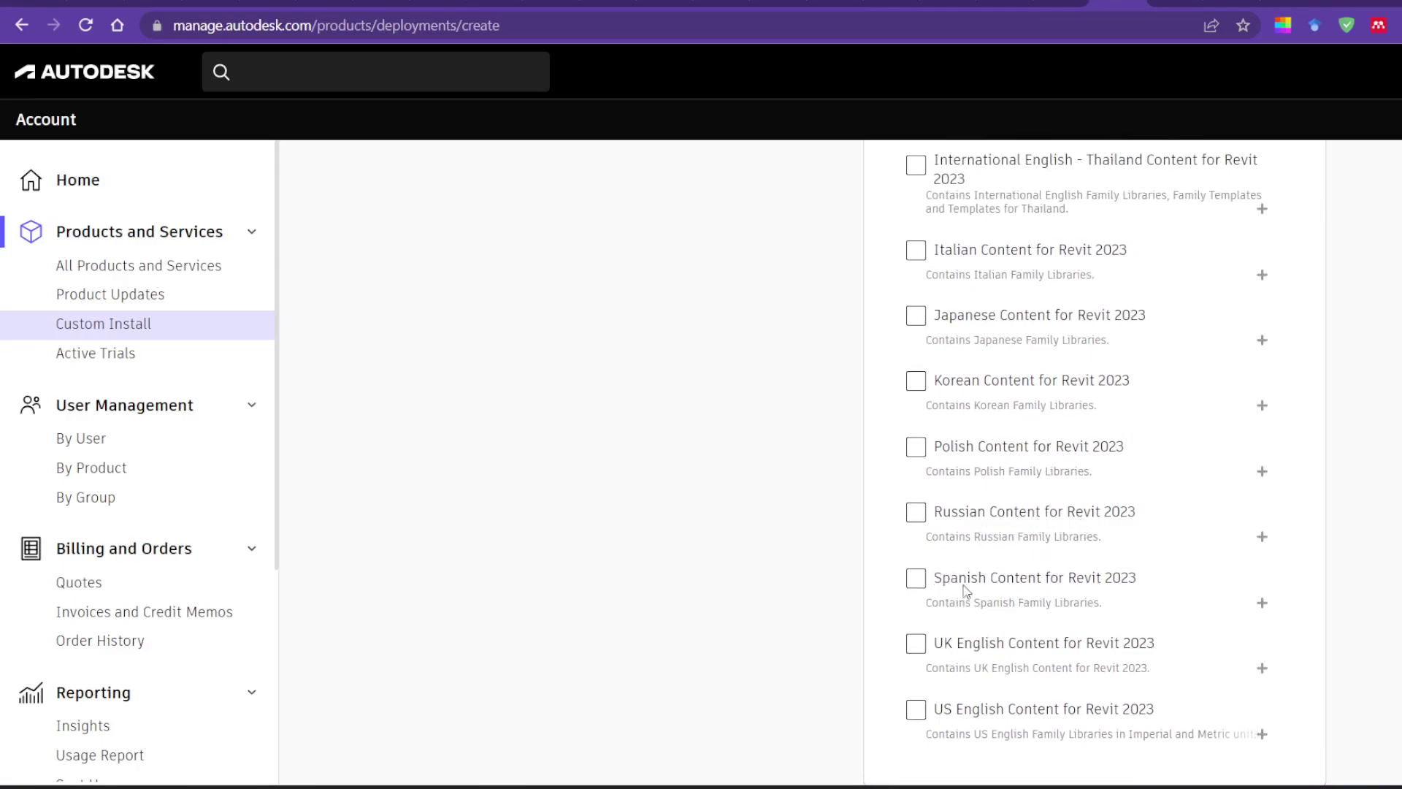
pyautogui.scroll(1, 942, 569)
pyautogui.scroll(3, 1107, 525)
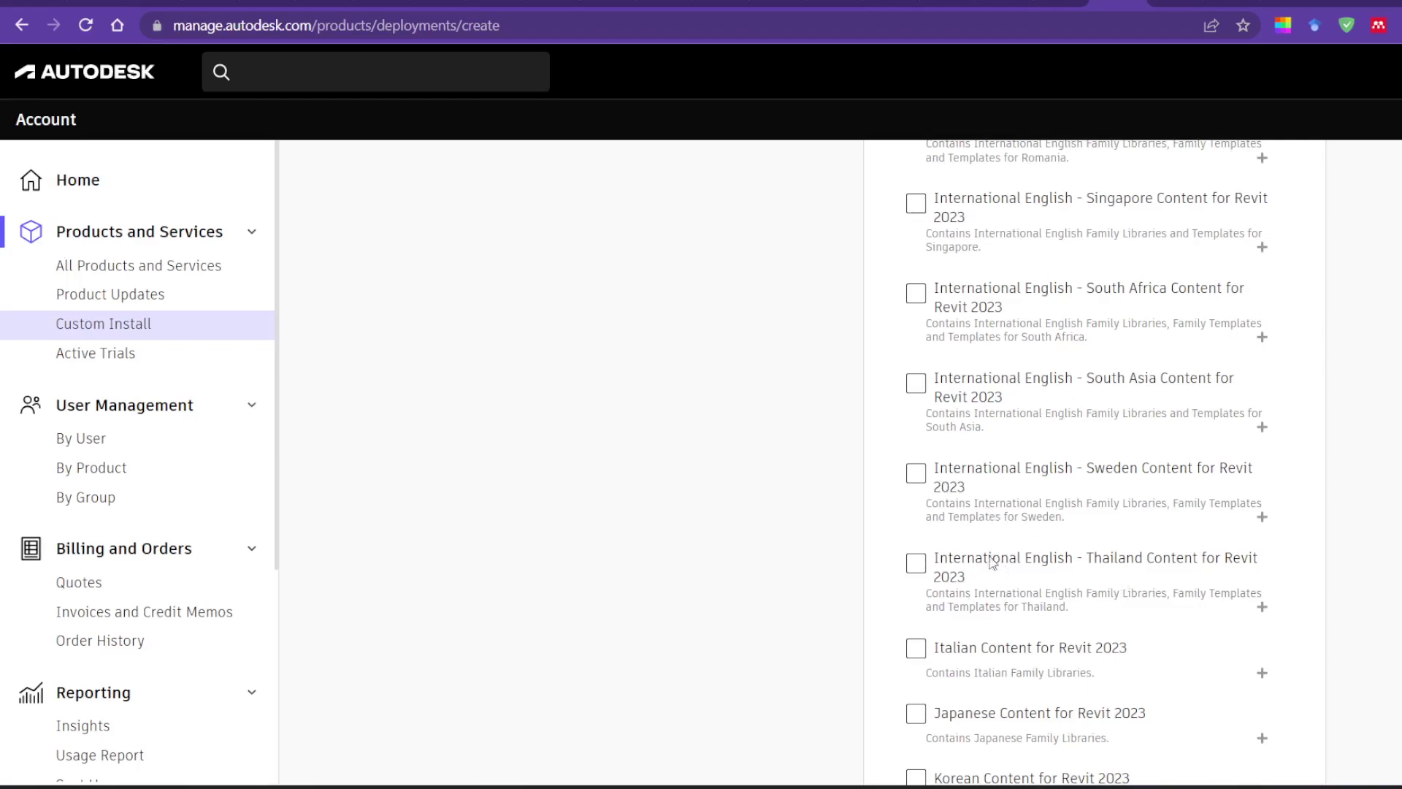
pyautogui.scroll(1, 974, 606)
pyautogui.scroll(1, 1020, 527)
pyautogui.scroll(1, 932, 377)
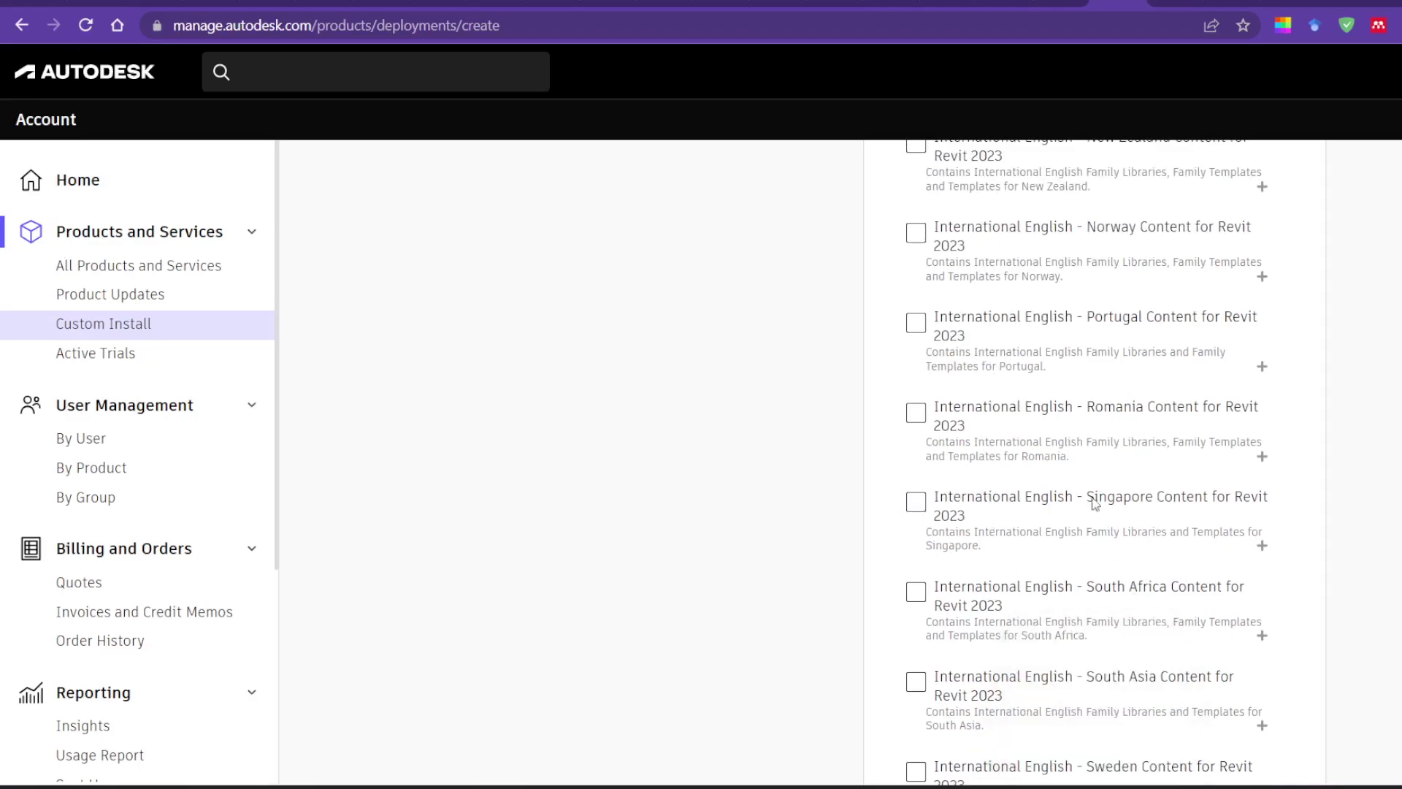
pyautogui.scroll(-1, 1093, 488)
pyautogui.scroll(-3, 1091, 495)
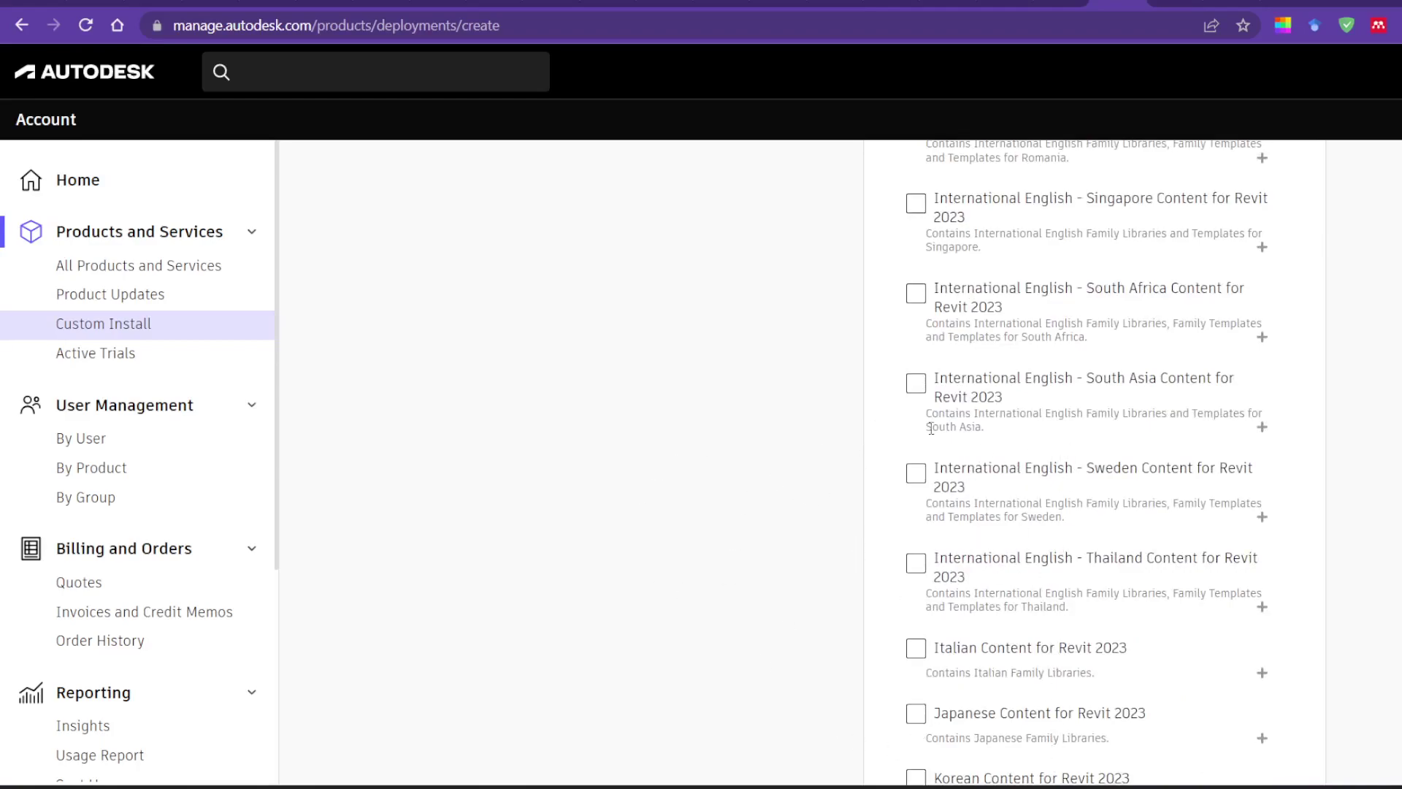
pyautogui.scroll(15, 1079, 438)
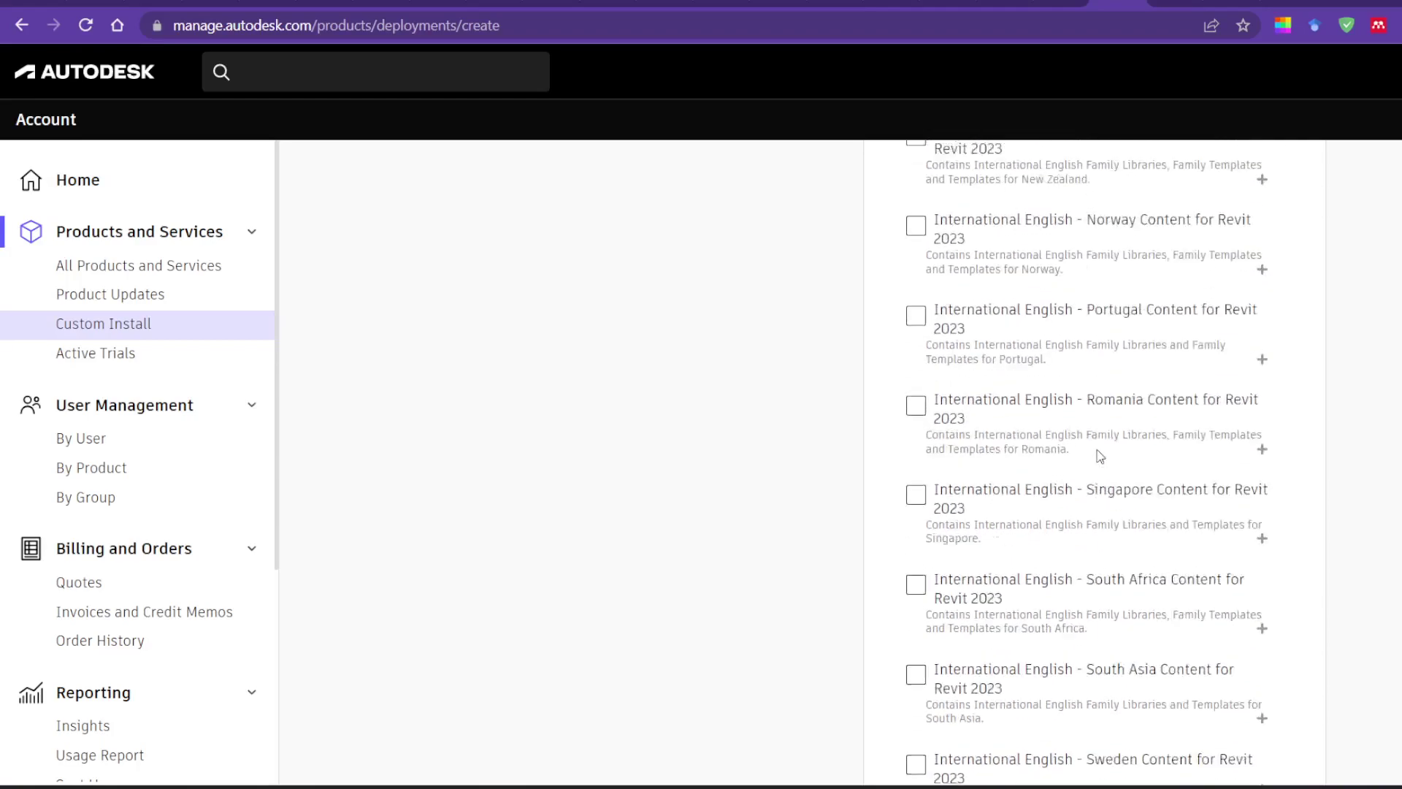
pyautogui.scroll(15, 1107, 454)
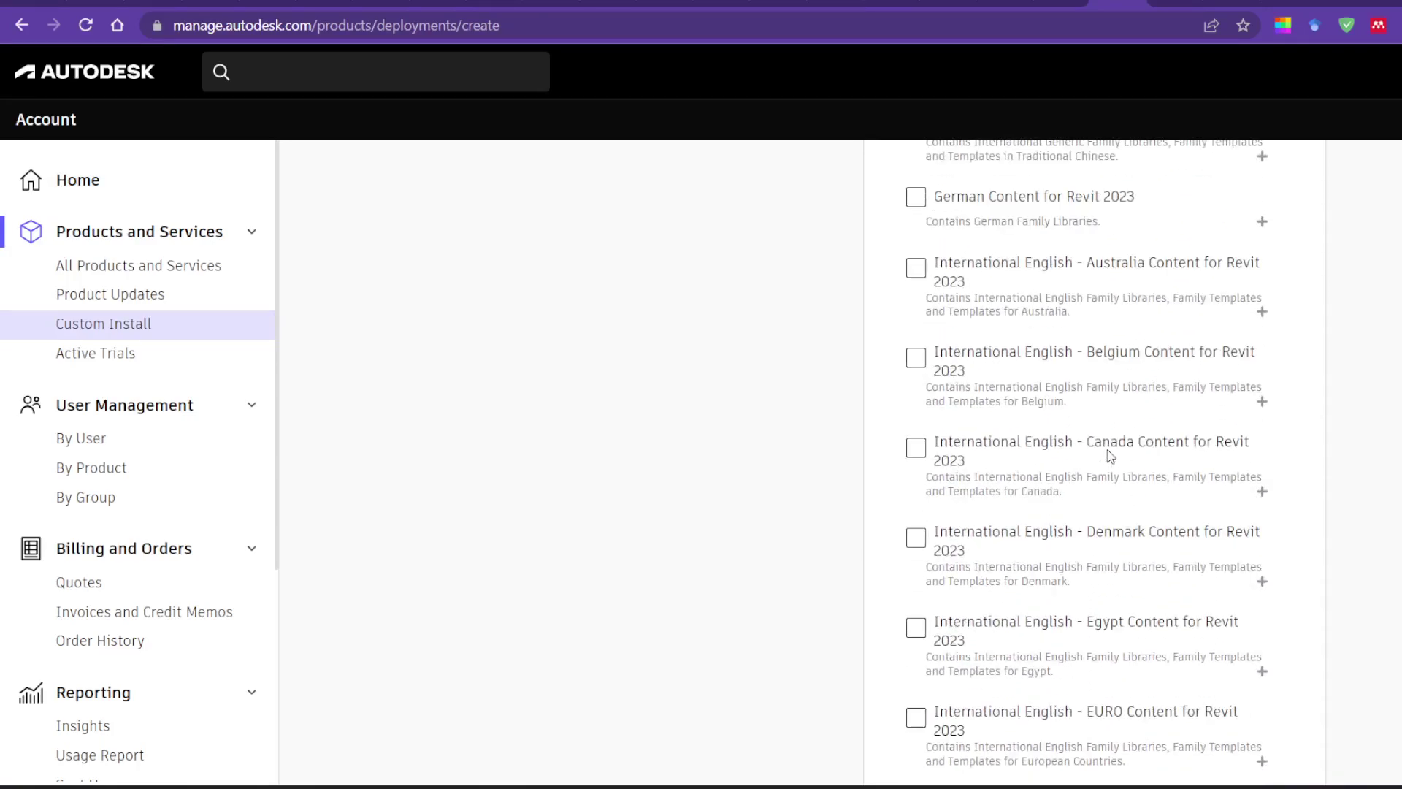
pyautogui.scroll(3, 1113, 435)
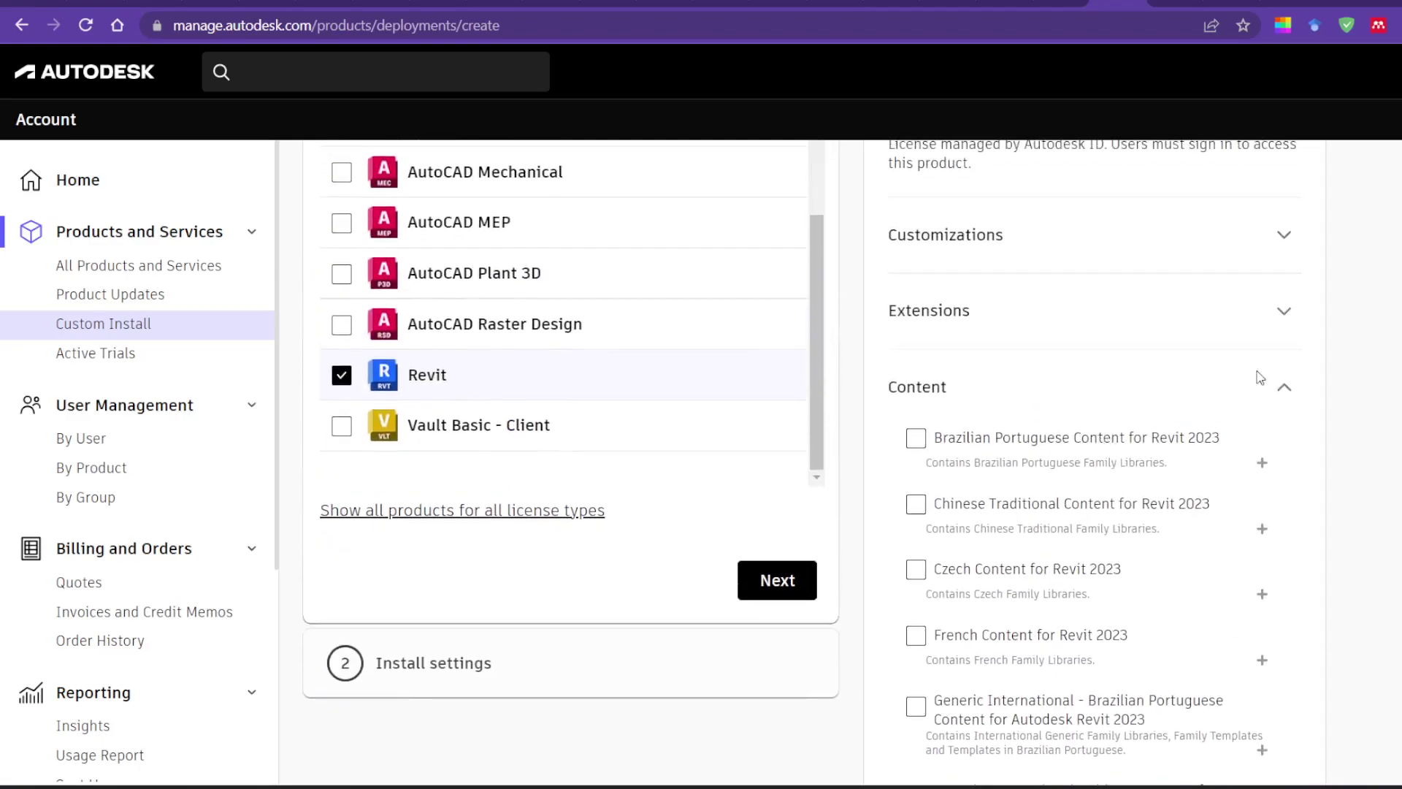
pyautogui.click(1279, 388)
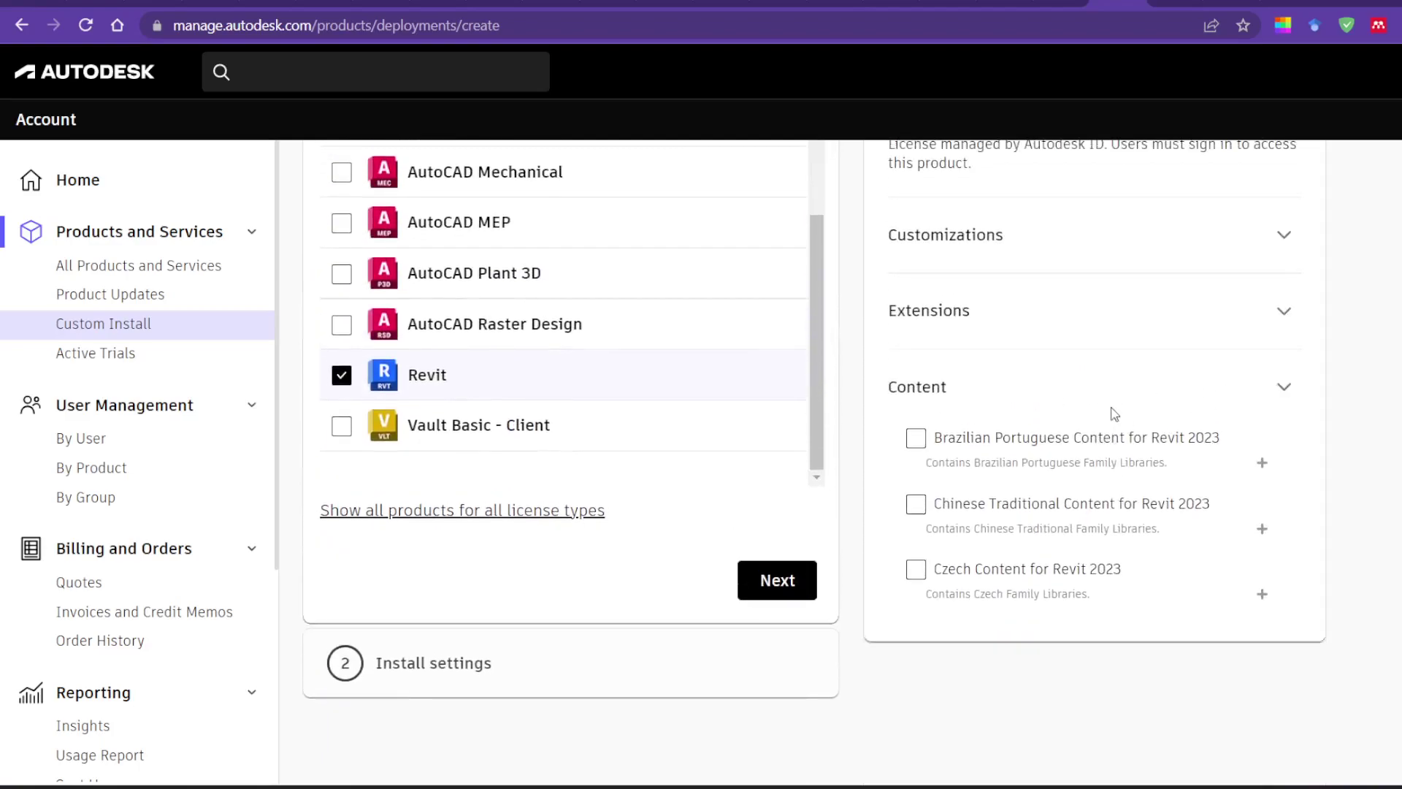
# Step: Expand the Revit customizations and examine the content paths, optional components, Revit Server and custom application settings
pyautogui.click(1285, 240)
pyautogui.scroll(-7, 1241, 328)
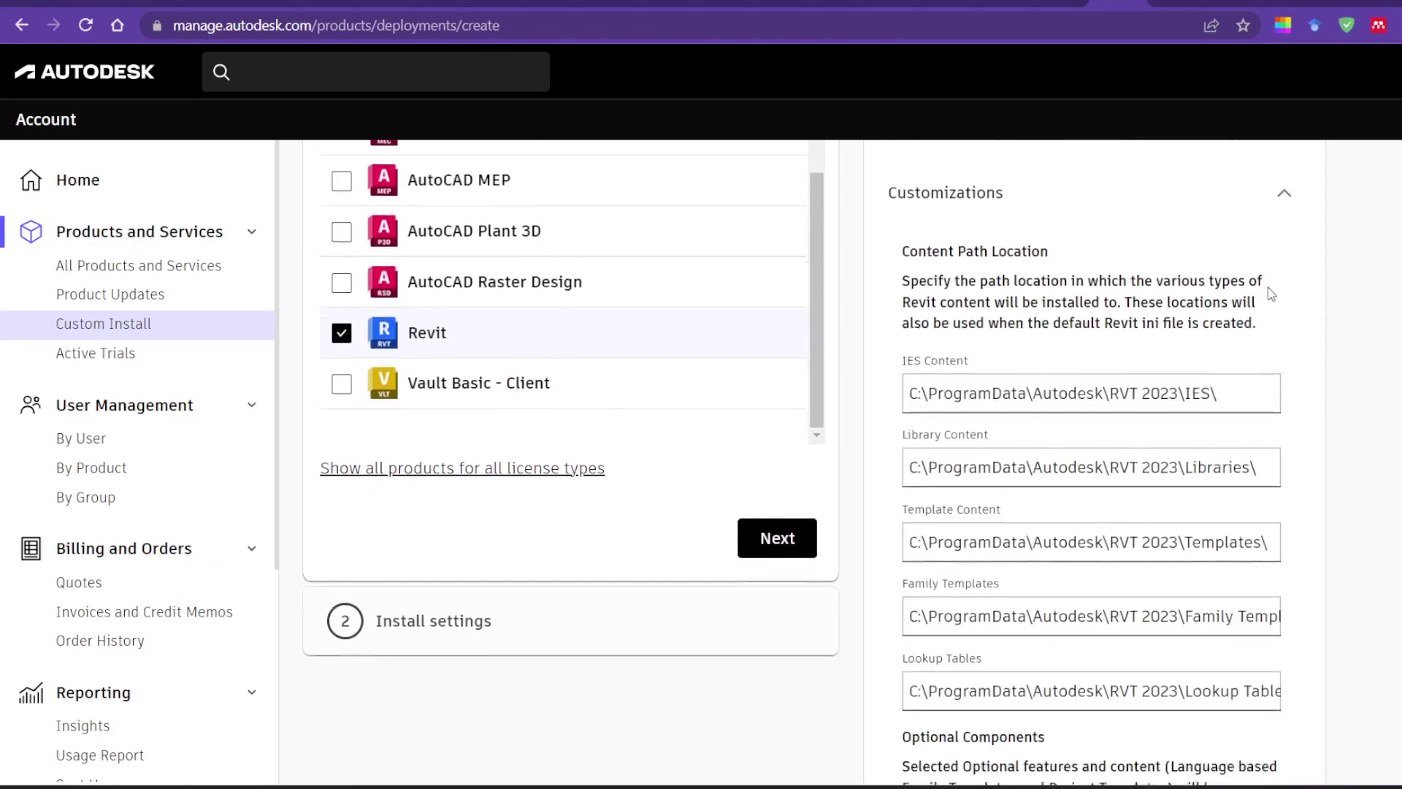
pyautogui.scroll(-12, 1226, 377)
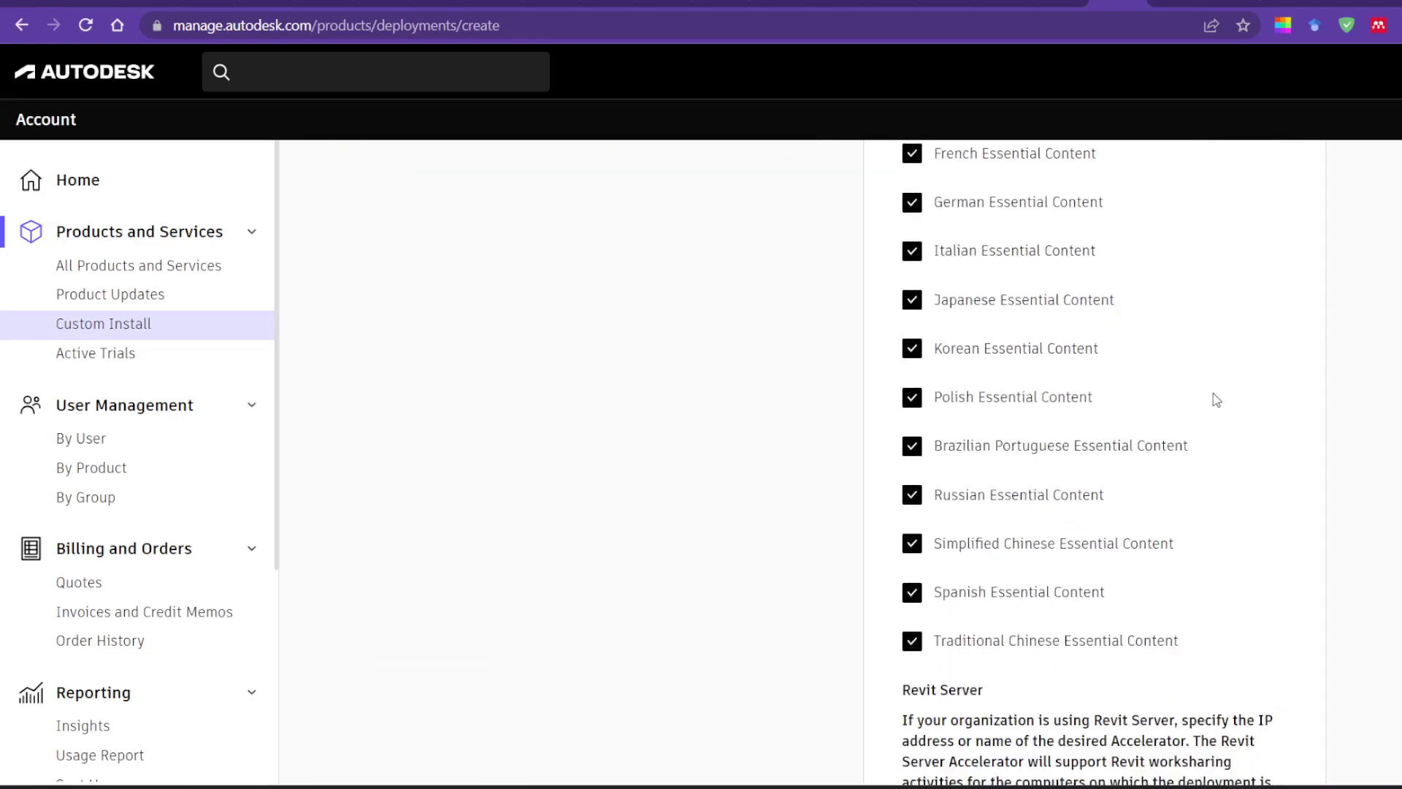
pyautogui.scroll(4, 949, 427)
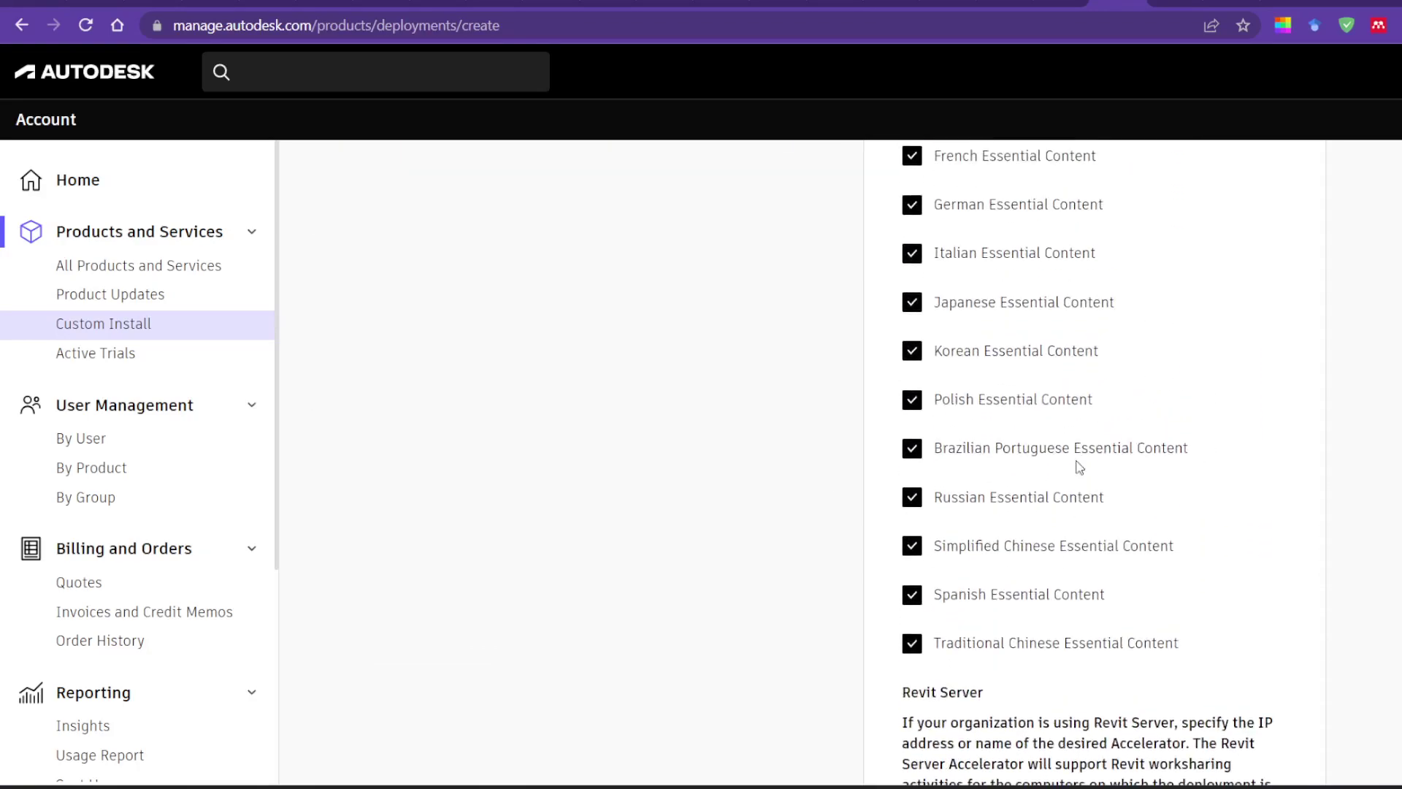
pyautogui.scroll(1, 964, 341)
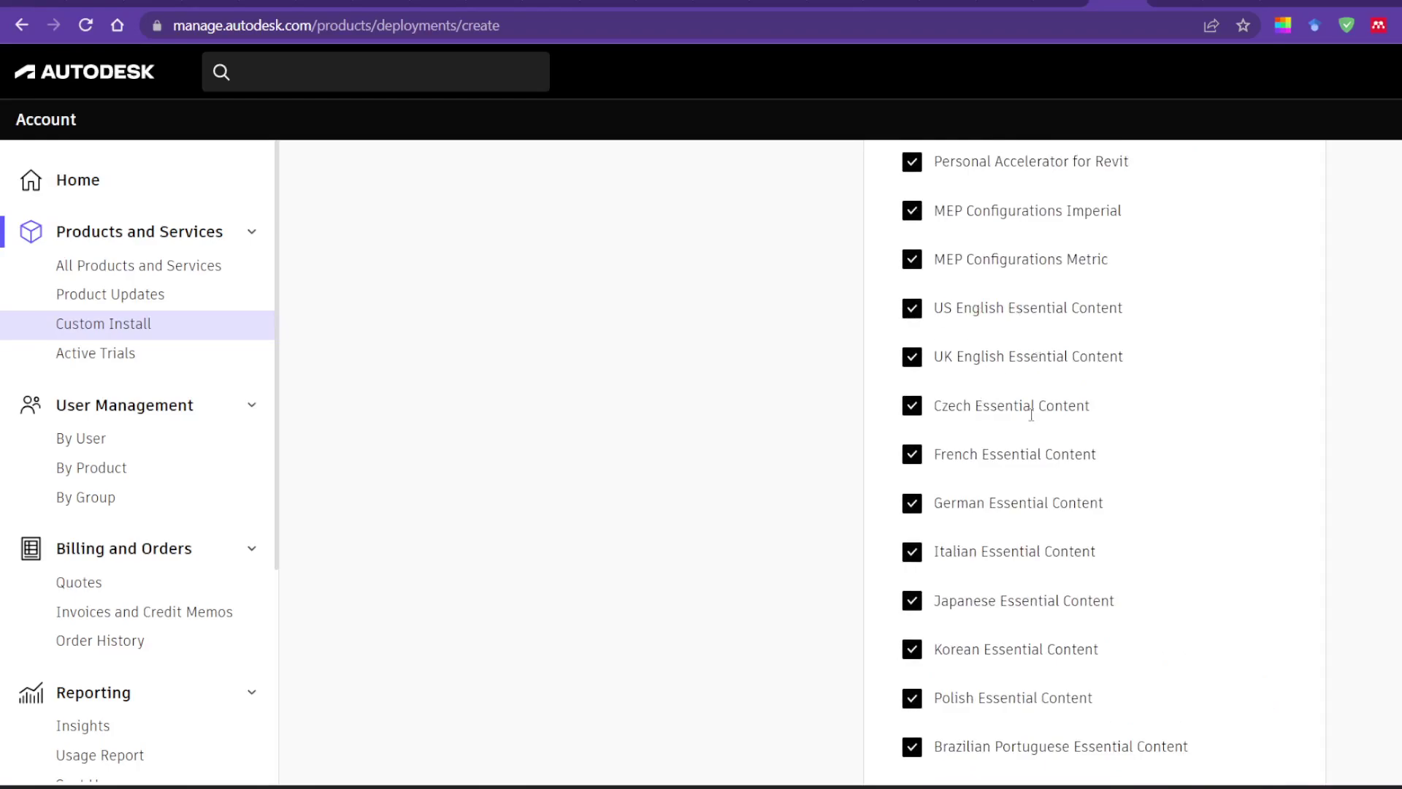
pyautogui.scroll(-7, 975, 422)
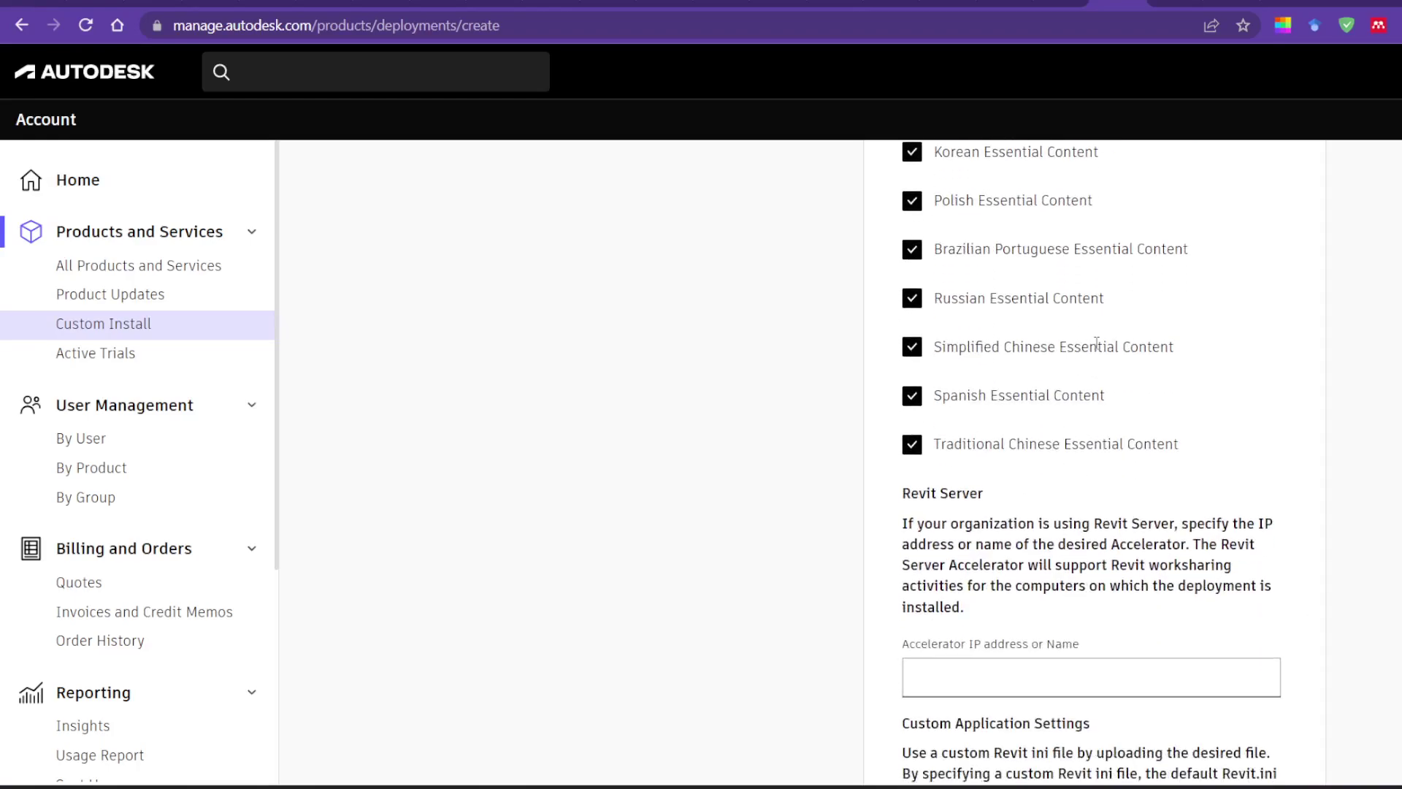
pyautogui.scroll(-3, 1021, 321)
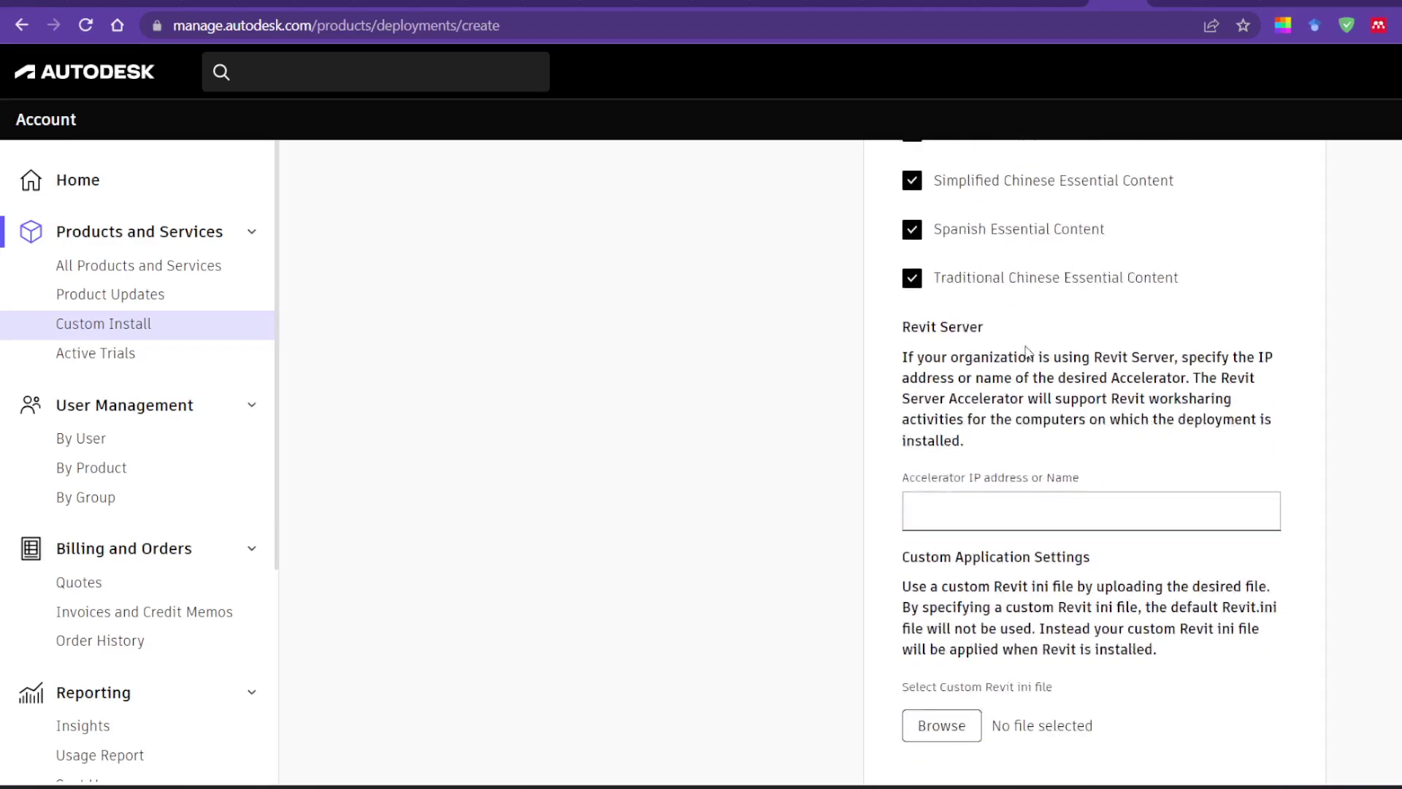
pyautogui.scroll(-3, 1029, 343)
pyautogui.scroll(14, 1114, 425)
pyautogui.scroll(7, 1008, 447)
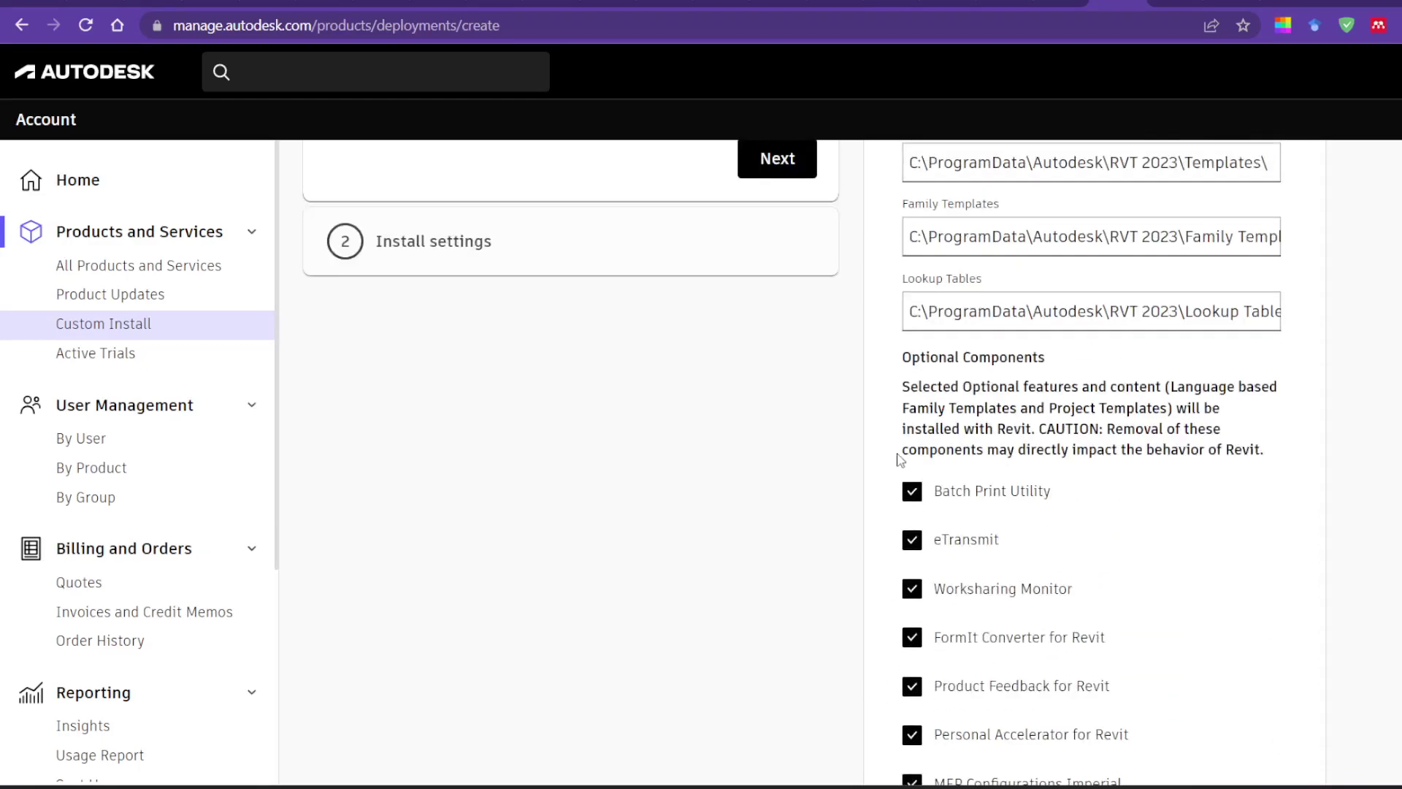
# Step: Exclude the optional components from Batch Print Utility through MEP Configurations Metric from the Revit installation
pyautogui.click(918, 493)
pyautogui.scroll(3, 518, 211)
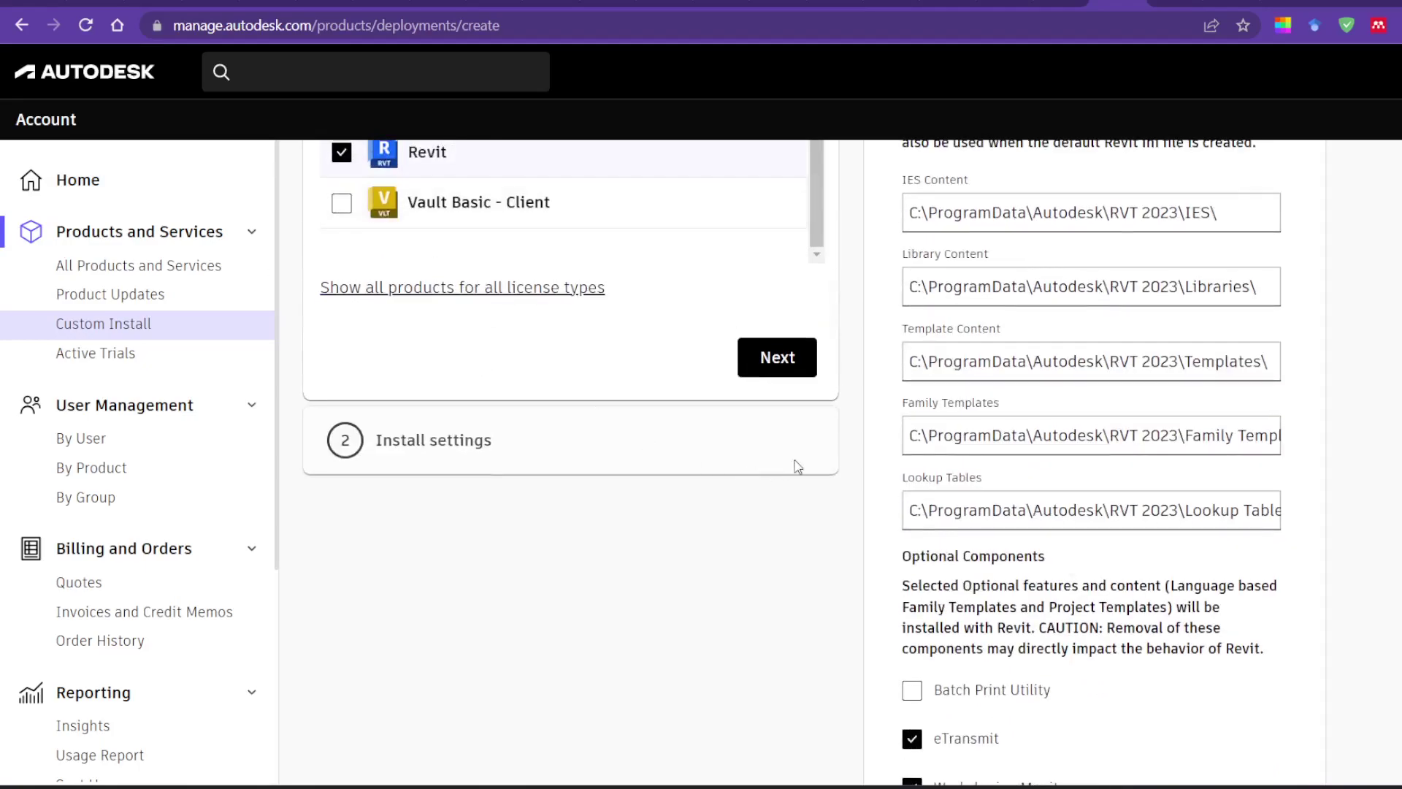
pyautogui.scroll(-4, 975, 540)
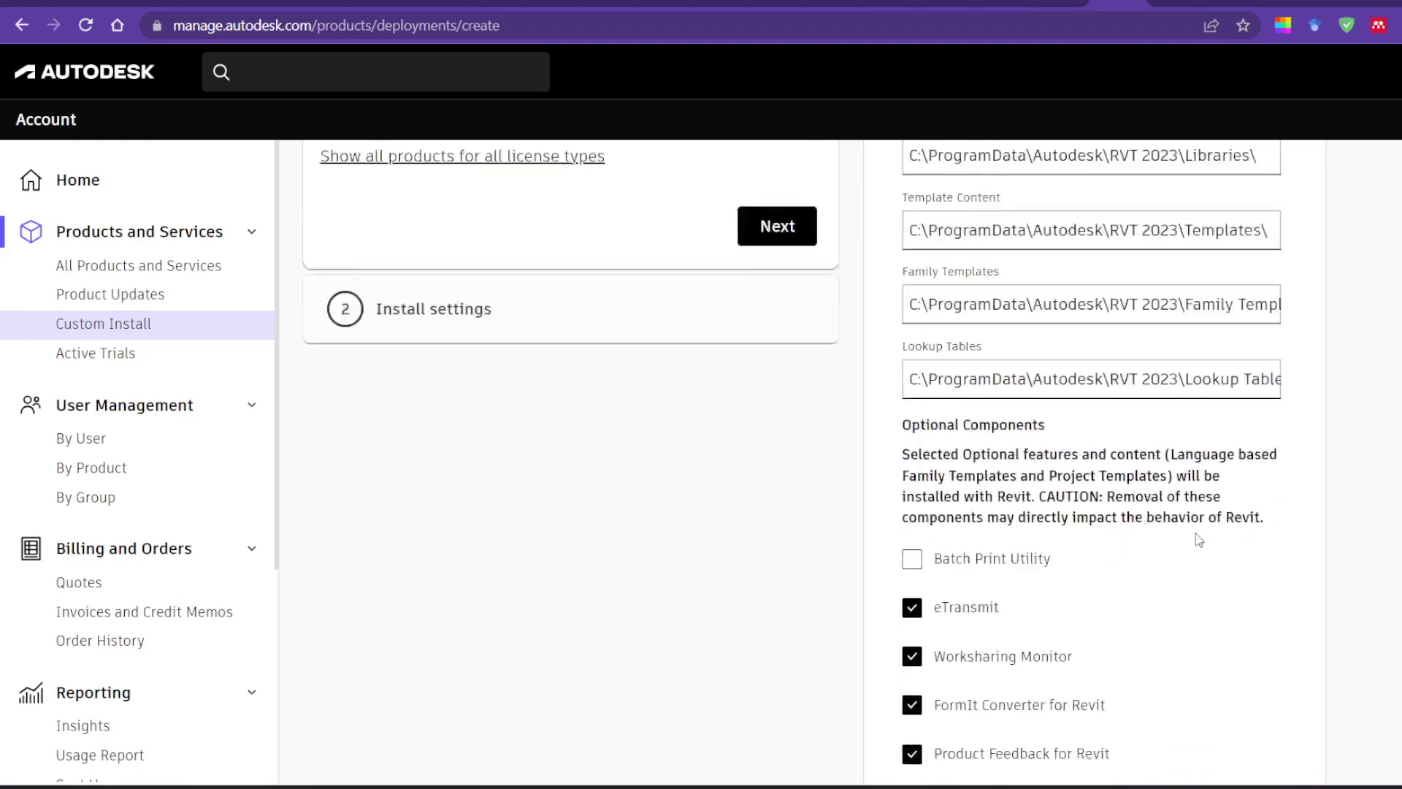
pyautogui.click(910, 442)
pyautogui.click(912, 489)
pyautogui.click(912, 537)
pyautogui.click(911, 586)
pyautogui.scroll(-3, 909, 514)
pyautogui.click(911, 437)
pyautogui.click(911, 485)
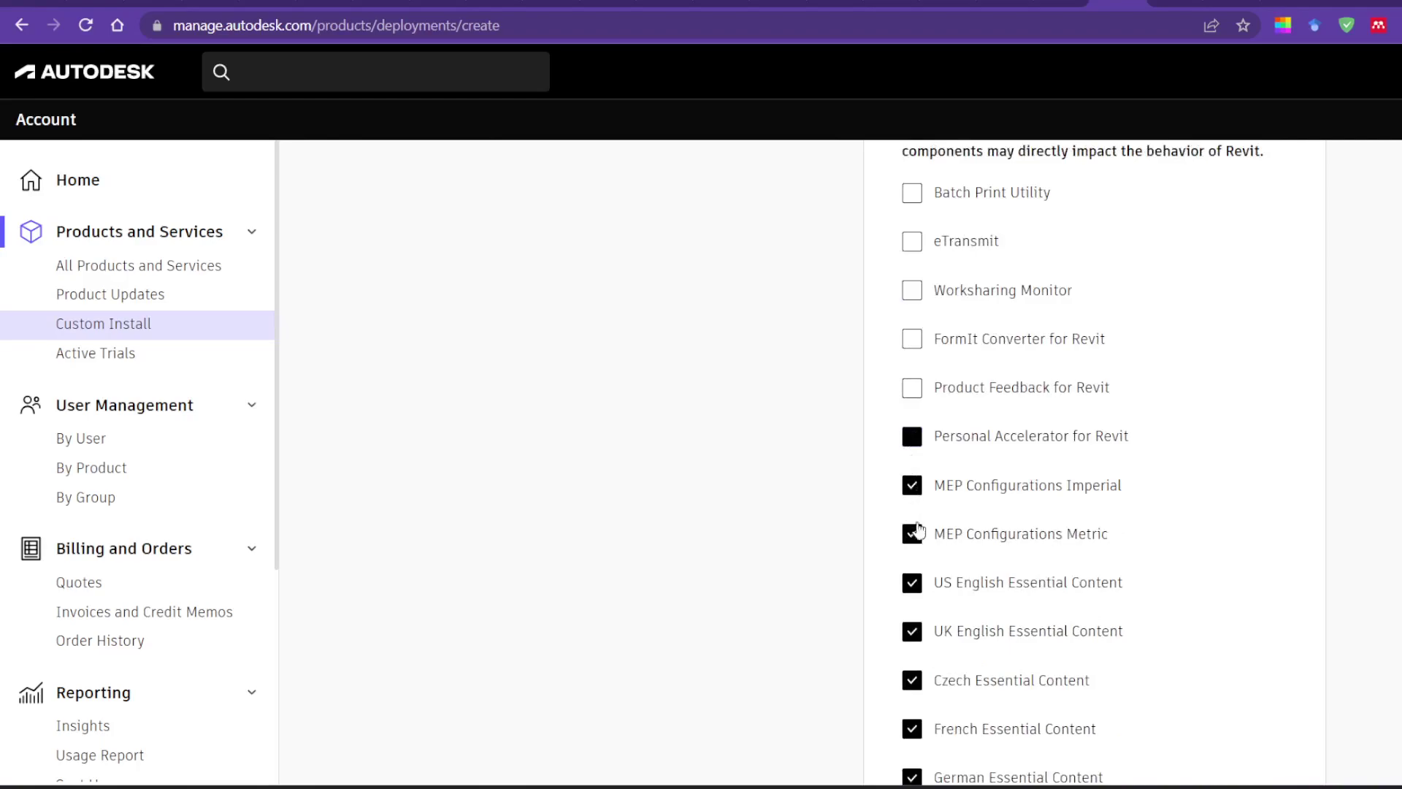
pyautogui.click(913, 540)
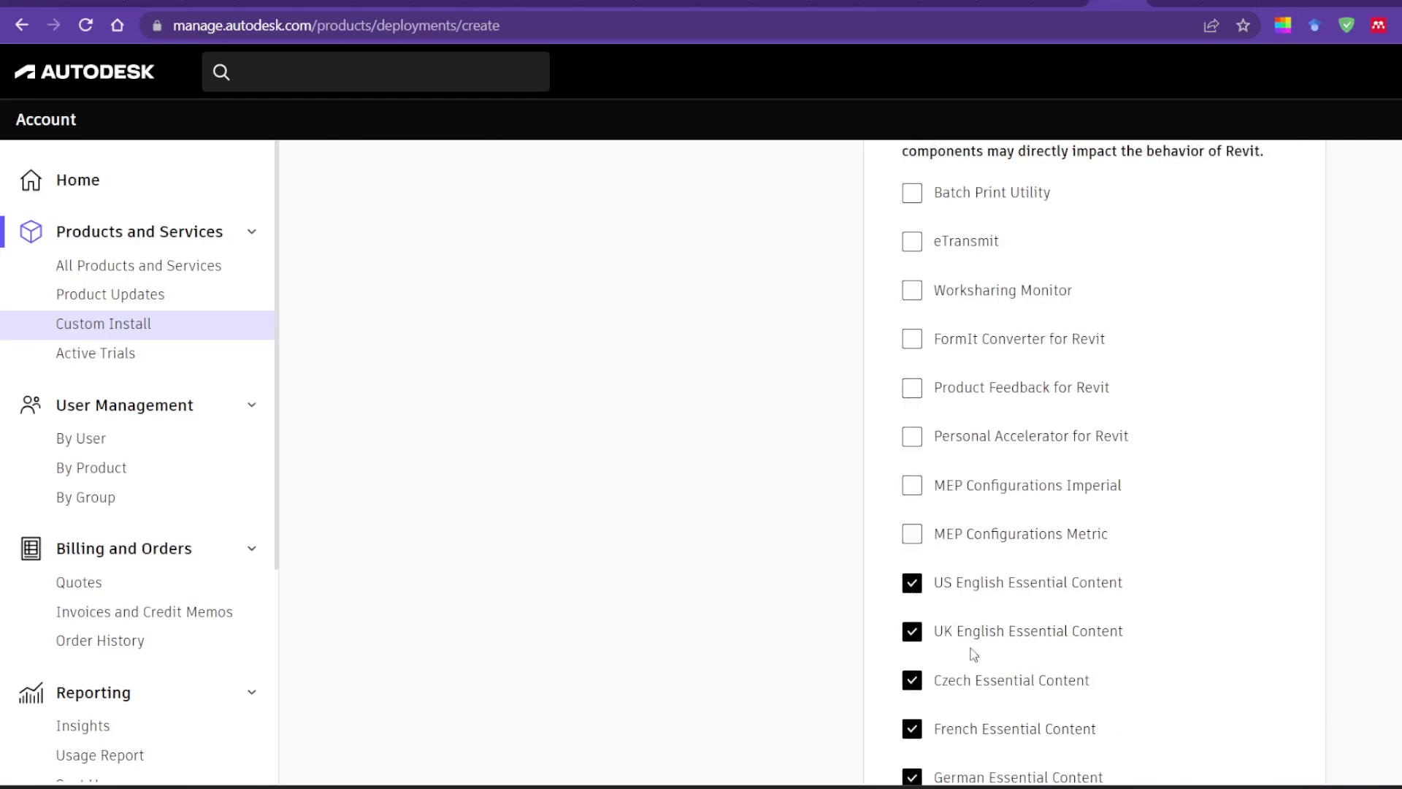
# Step: Exclude the essential content for all languages from Czech through Traditional Chinese, keeping only US English and UK English
pyautogui.click(912, 680)
pyautogui.scroll(-3, 976, 594)
pyautogui.click(912, 529)
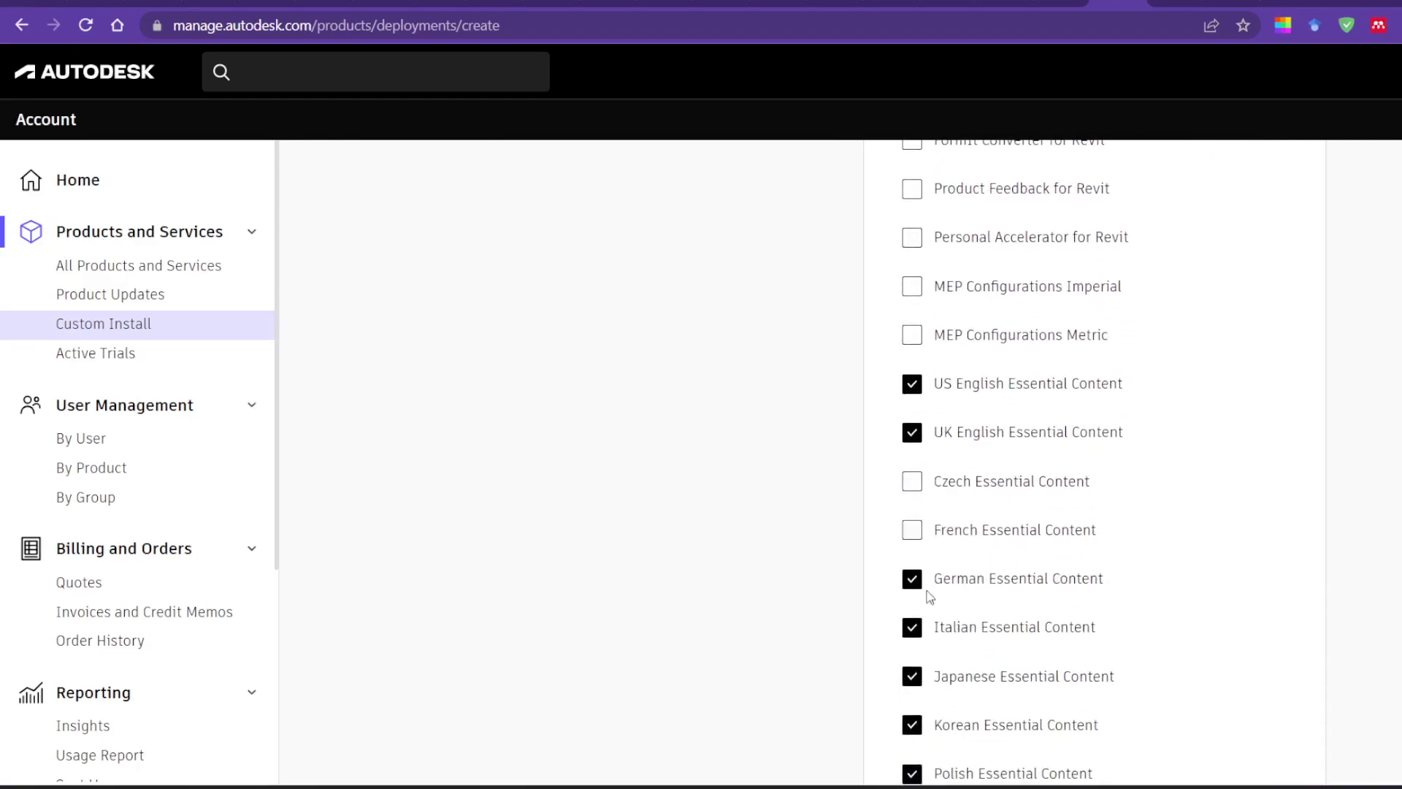
pyautogui.click(914, 584)
pyautogui.click(911, 627)
pyautogui.scroll(-3, 1037, 411)
pyautogui.click(912, 477)
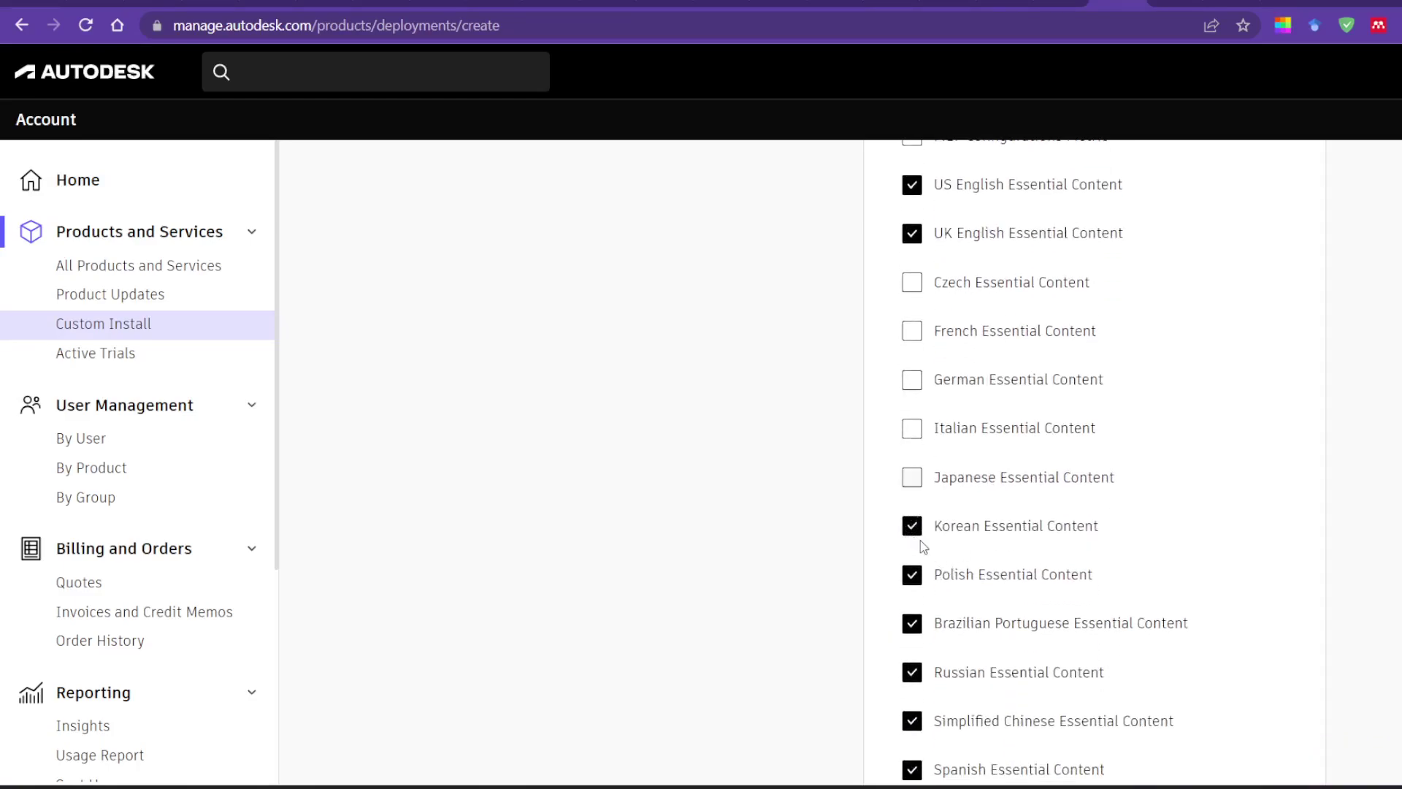
pyautogui.click(914, 531)
pyautogui.click(912, 622)
pyautogui.click(912, 574)
pyautogui.scroll(-1, 969, 579)
pyautogui.click(912, 572)
pyautogui.click(912, 620)
pyautogui.click(913, 672)
pyautogui.click(912, 719)
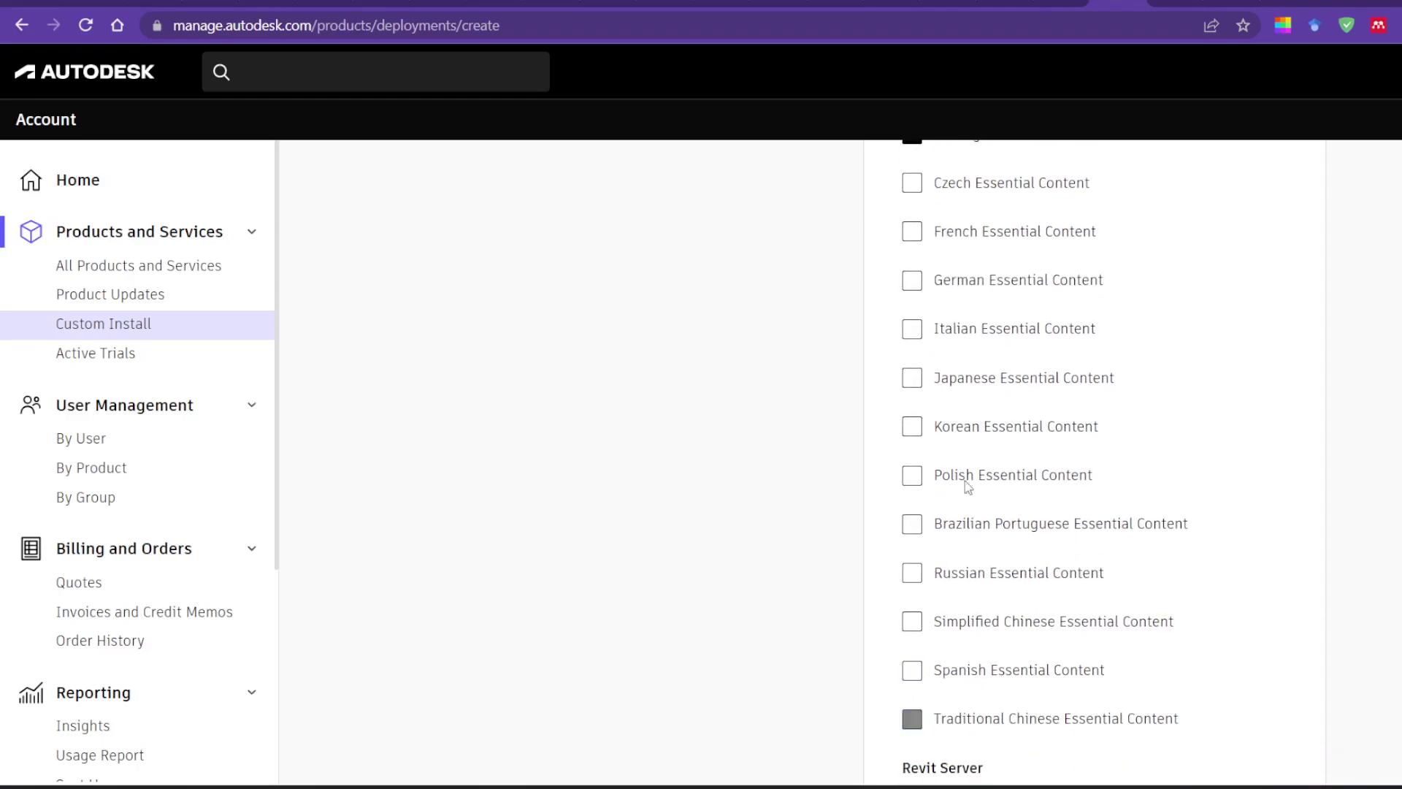
# Step: Finish adding products and proceed to the package's install settings
pyautogui.scroll(1, 969, 524)
pyautogui.scroll(5, 970, 524)
pyautogui.scroll(10, 954, 513)
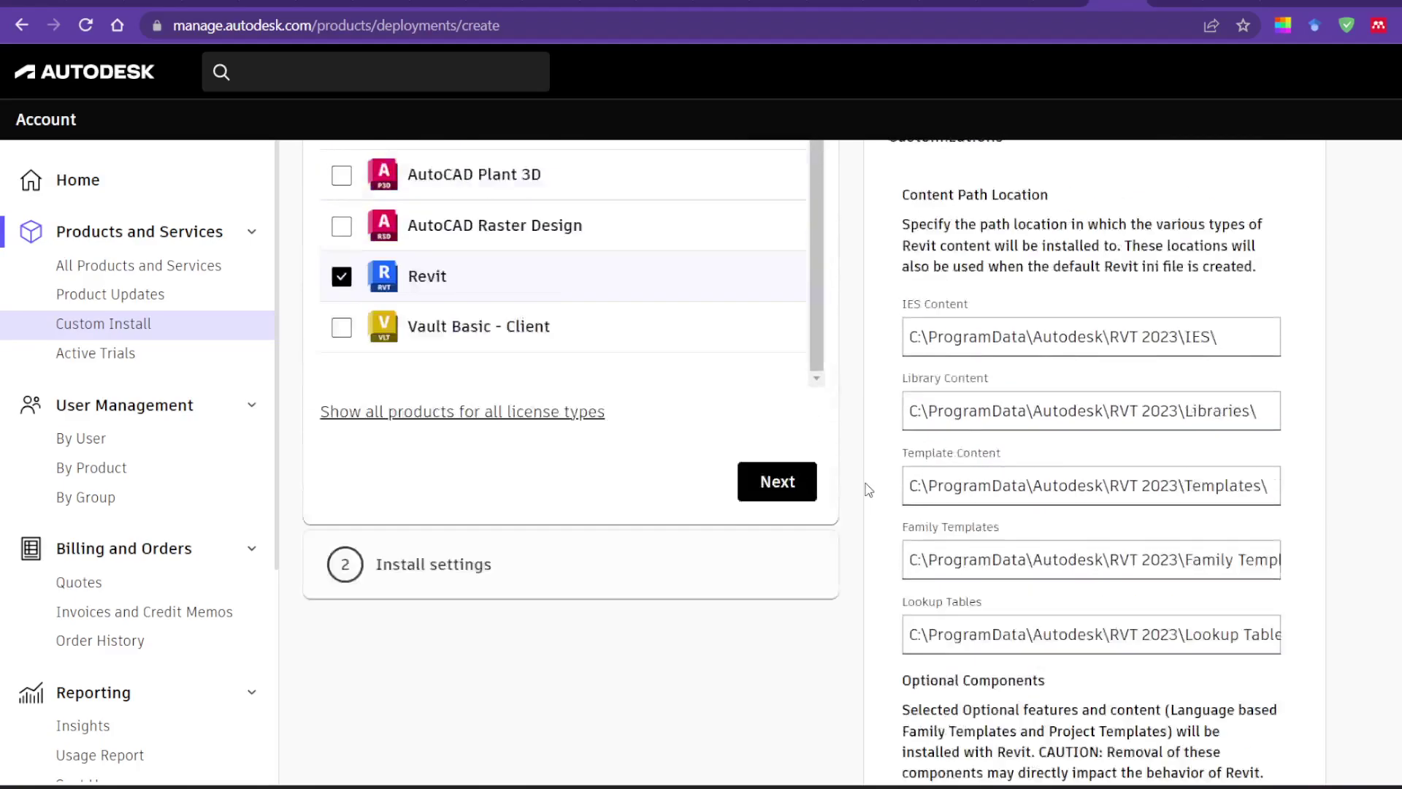
pyautogui.click(782, 566)
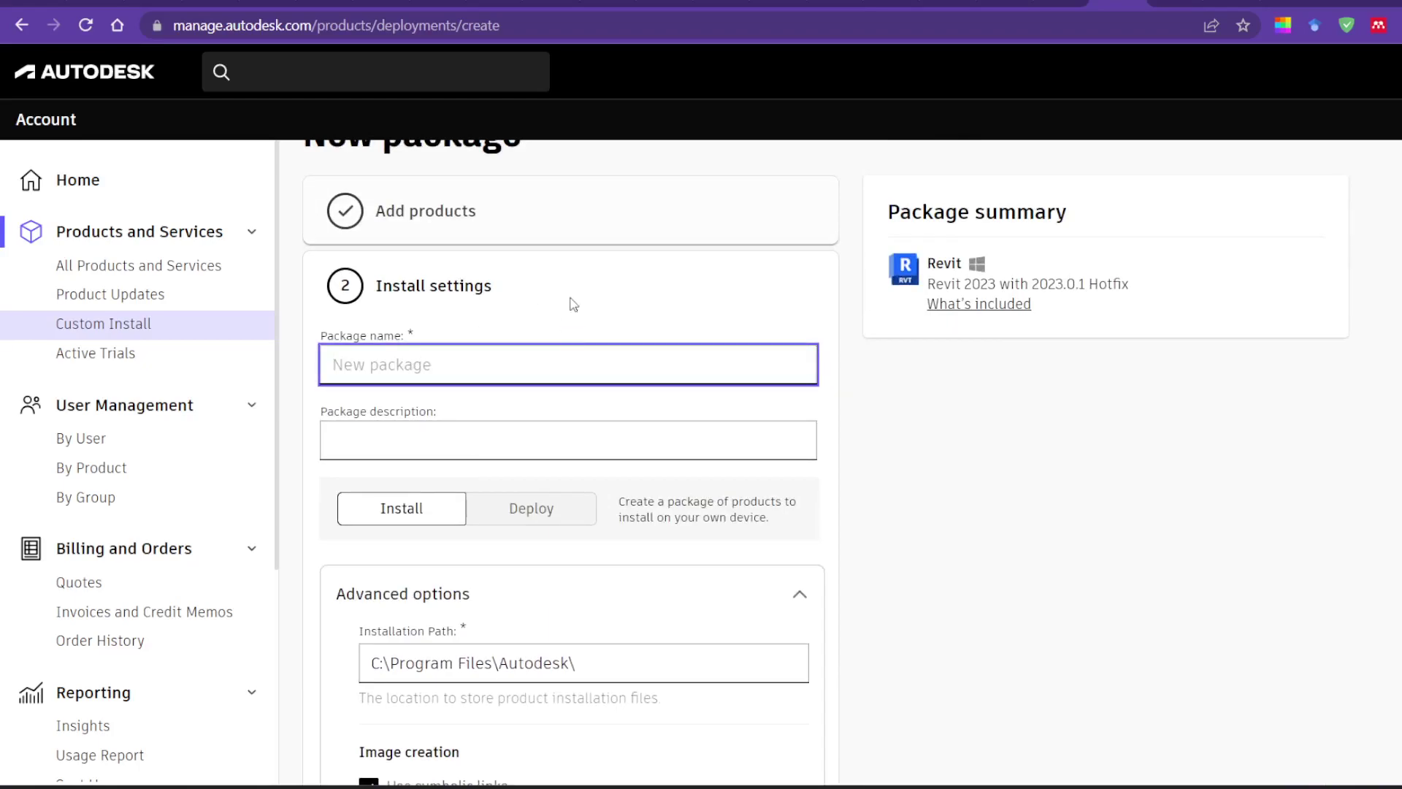
# Step: Agree to the terms of use for the Revit 2023 package and try to download it without entering a package name
pyautogui.scroll(-2, 493, 351)
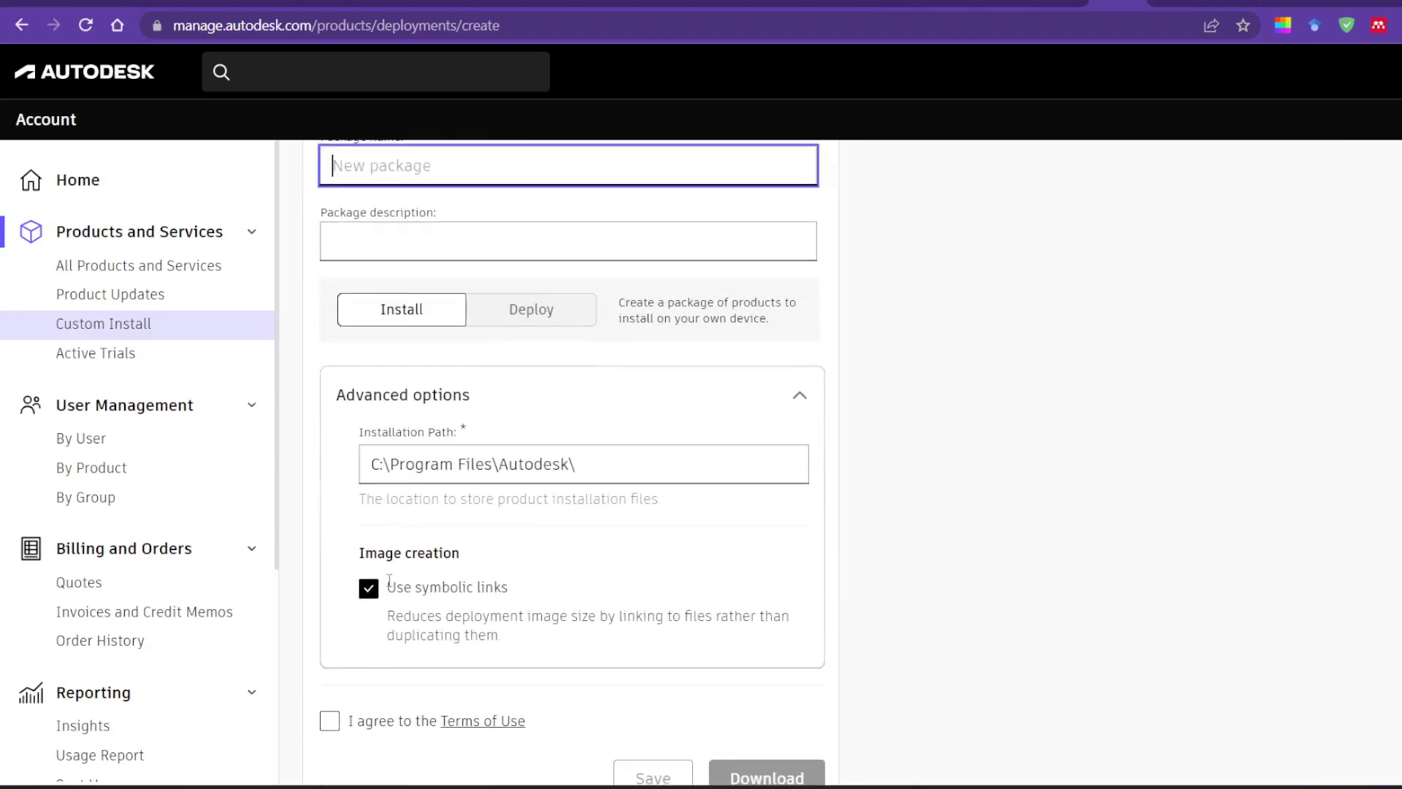
pyautogui.scroll(-1, 347, 679)
pyautogui.click(331, 626)
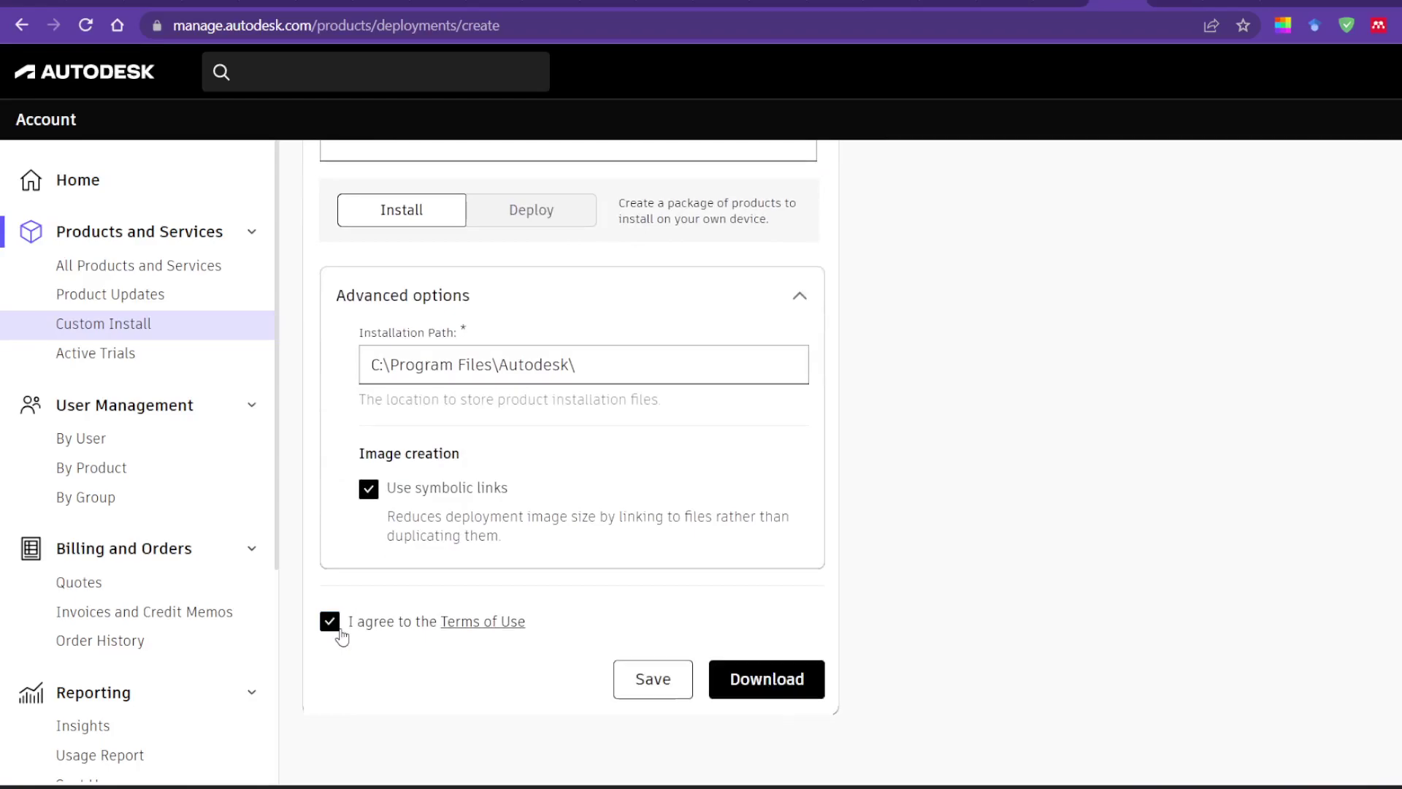
pyautogui.click(758, 682)
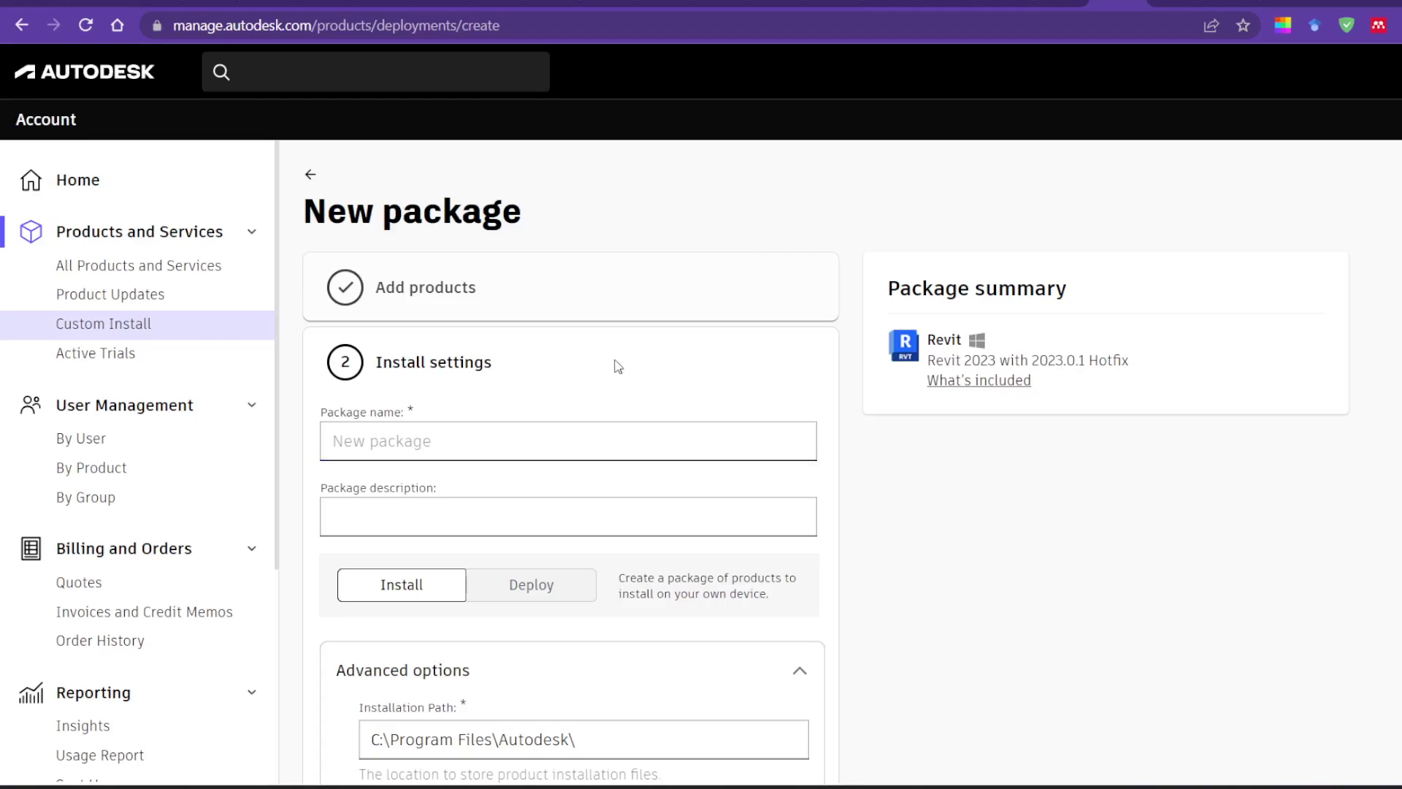
pyautogui.scroll(-5, 883, 734)
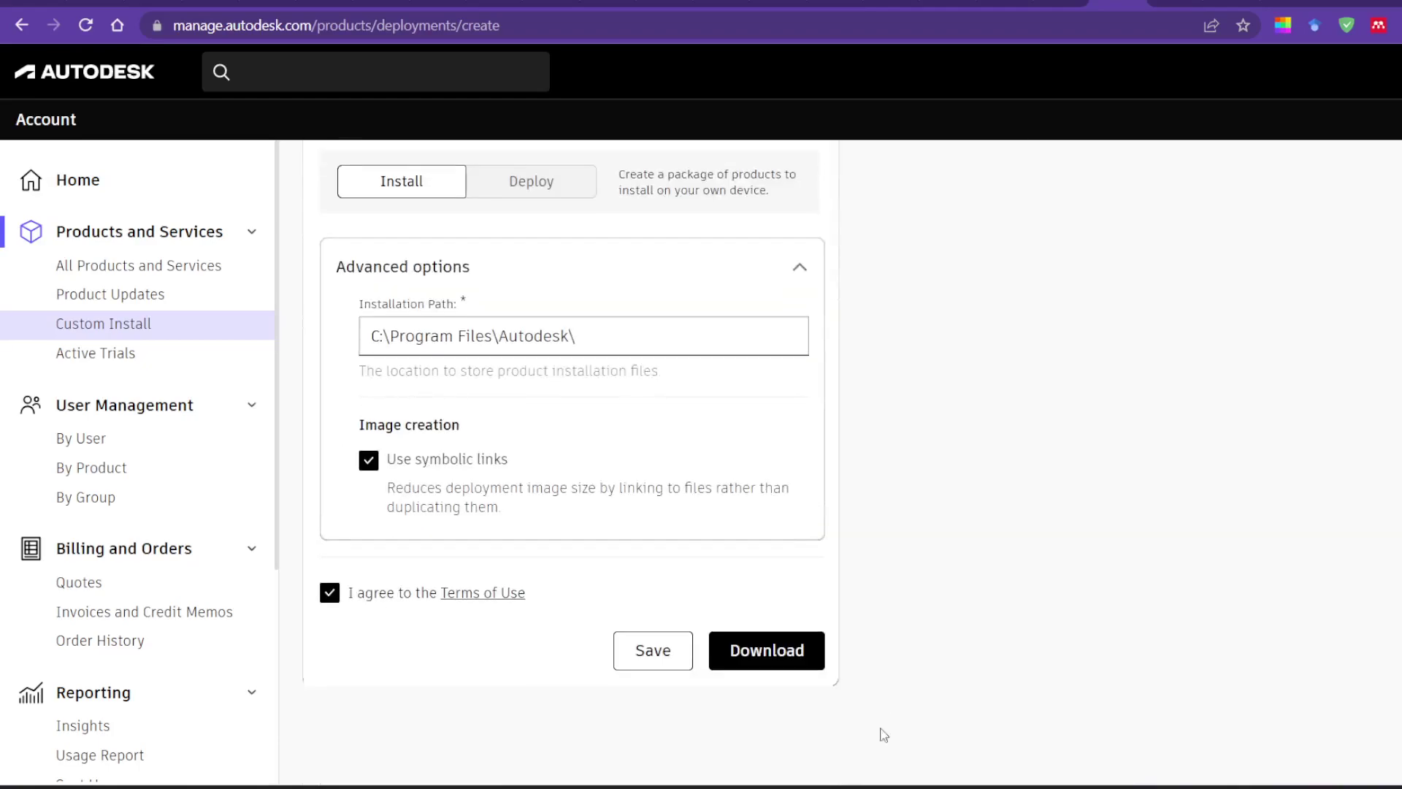
pyautogui.click(787, 652)
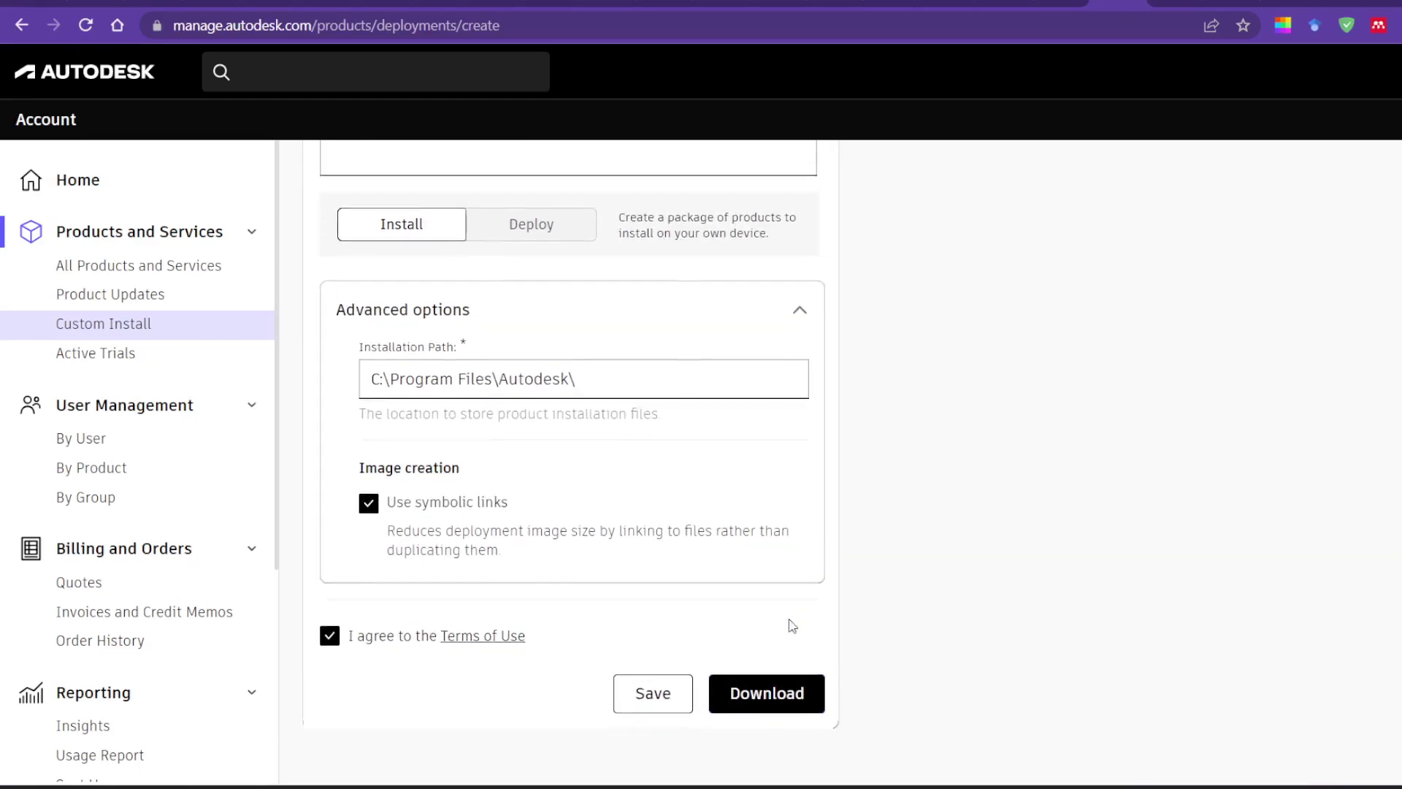
# Step: Return to the custom install library and review the saved content and ukusa packages
pyautogui.click(97, 325)
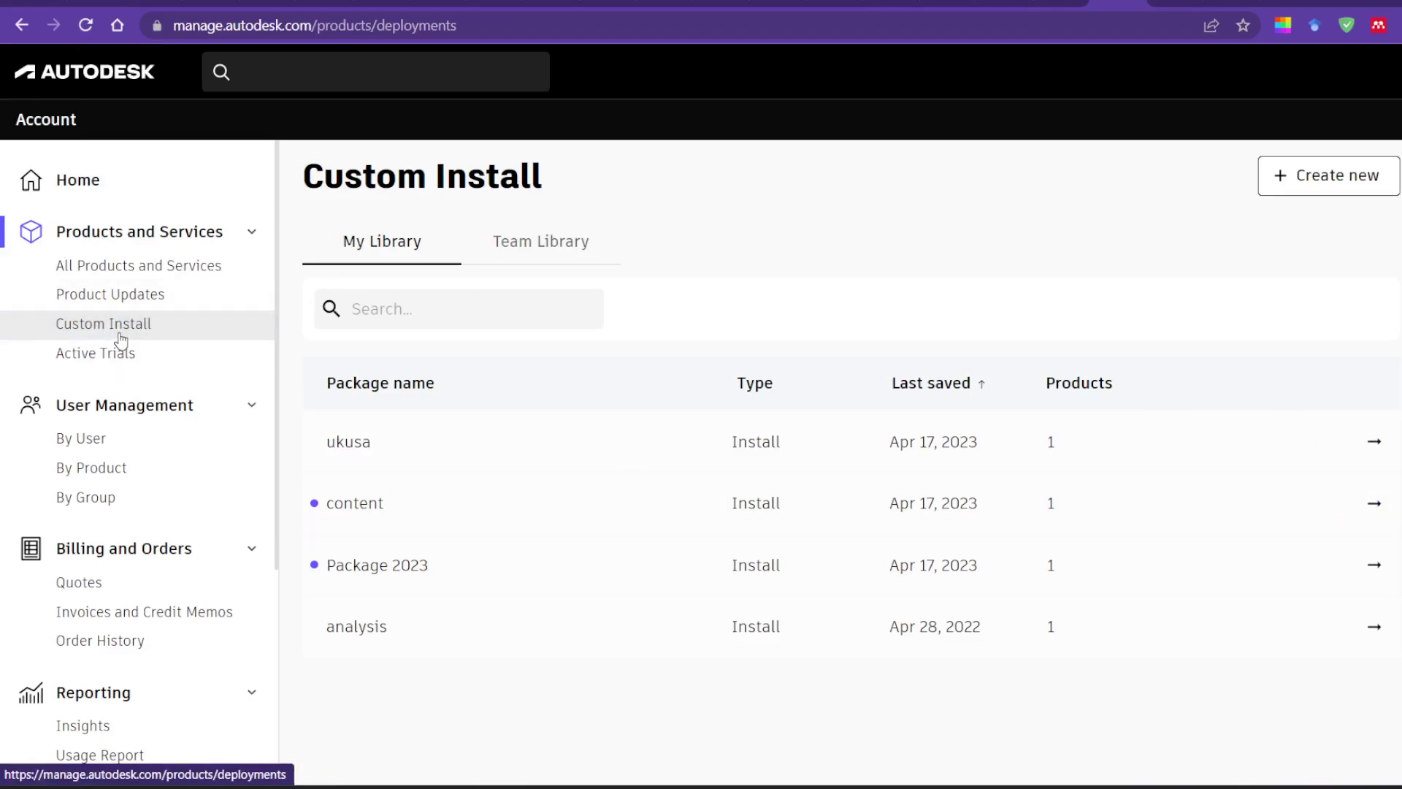
pyautogui.click(482, 509)
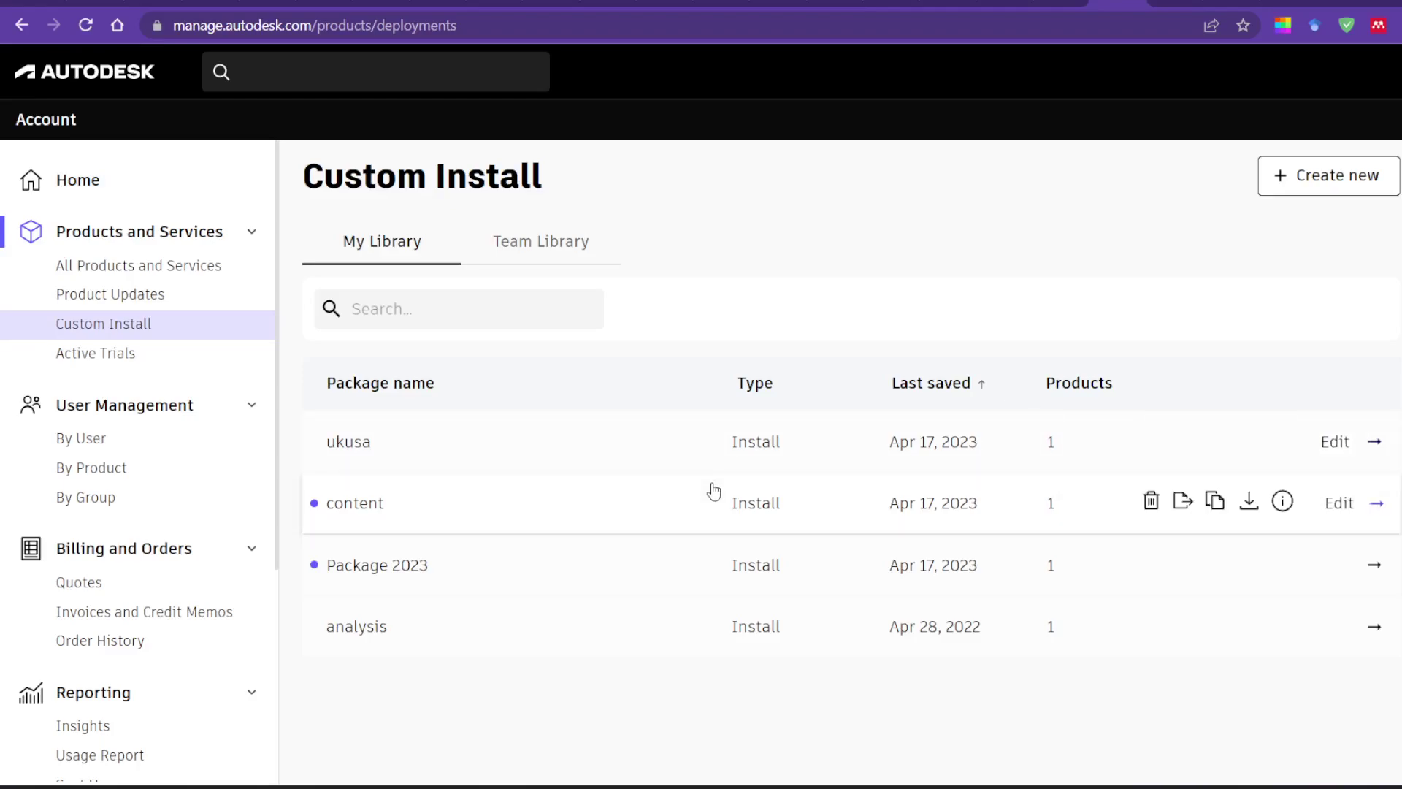
pyautogui.click(628, 444)
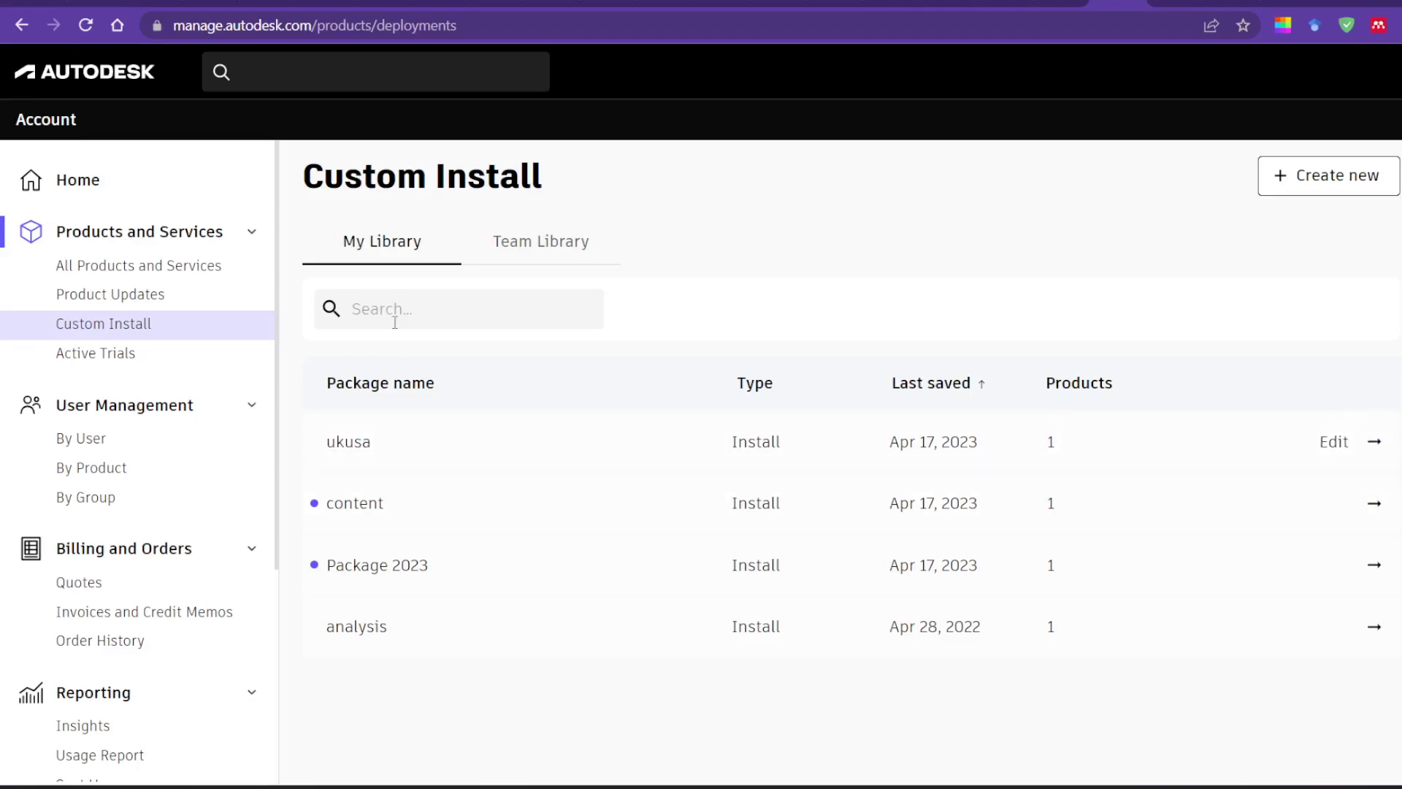
# Step: Create a new custom install package with Revit as its product and proceed to its install settings
pyautogui.click(1328, 176)
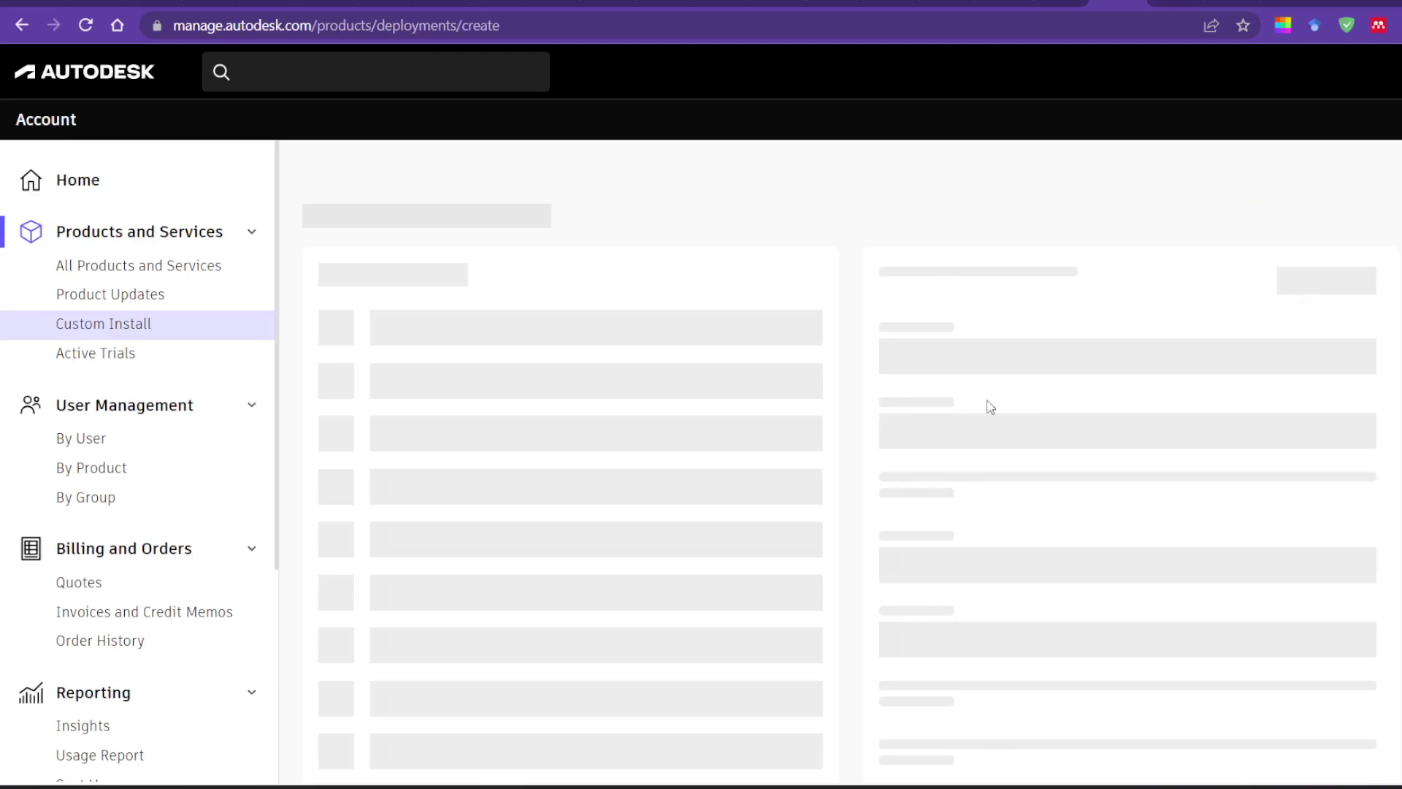
pyautogui.scroll(-3, 827, 650)
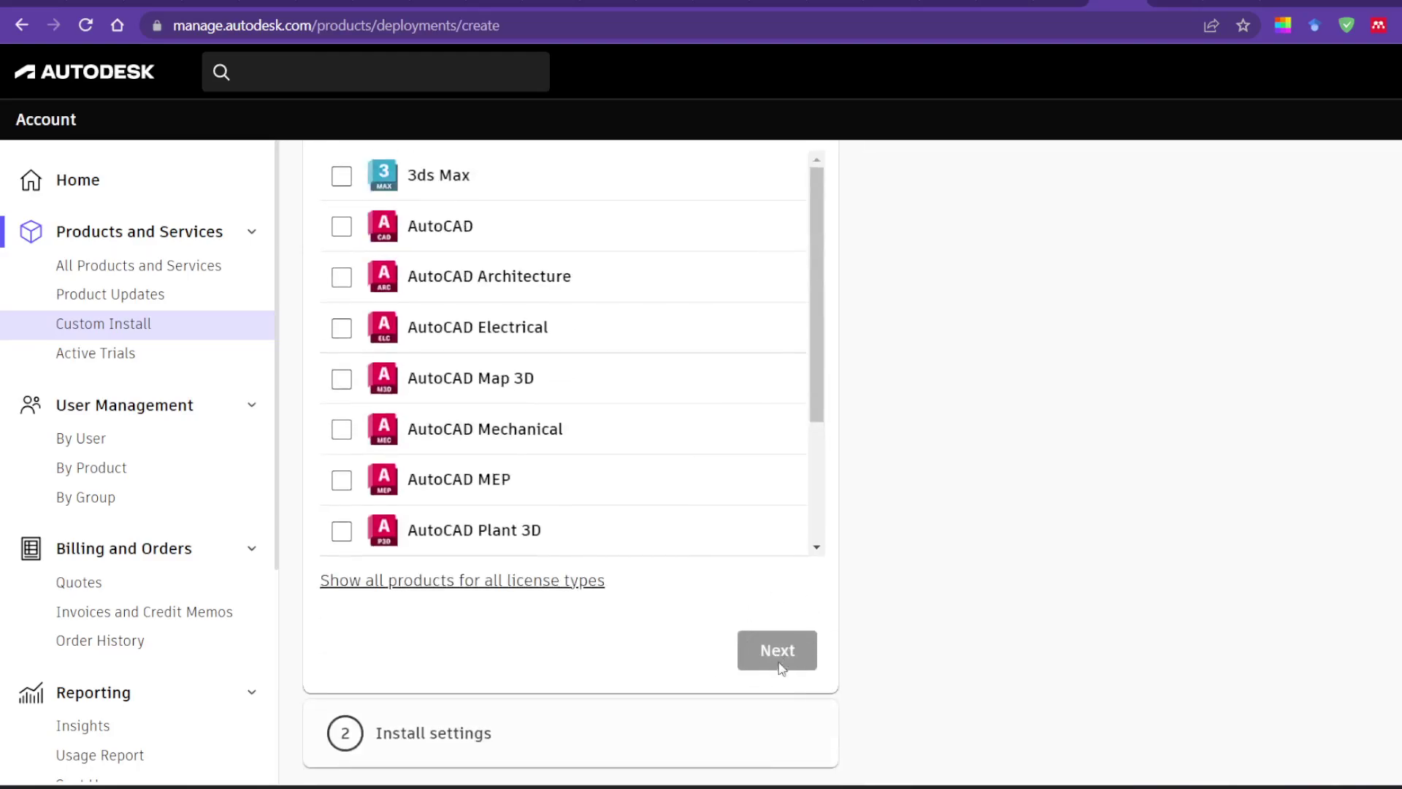
pyautogui.scroll(-1, 737, 657)
pyautogui.scroll(-3, 438, 439)
pyautogui.click(341, 363)
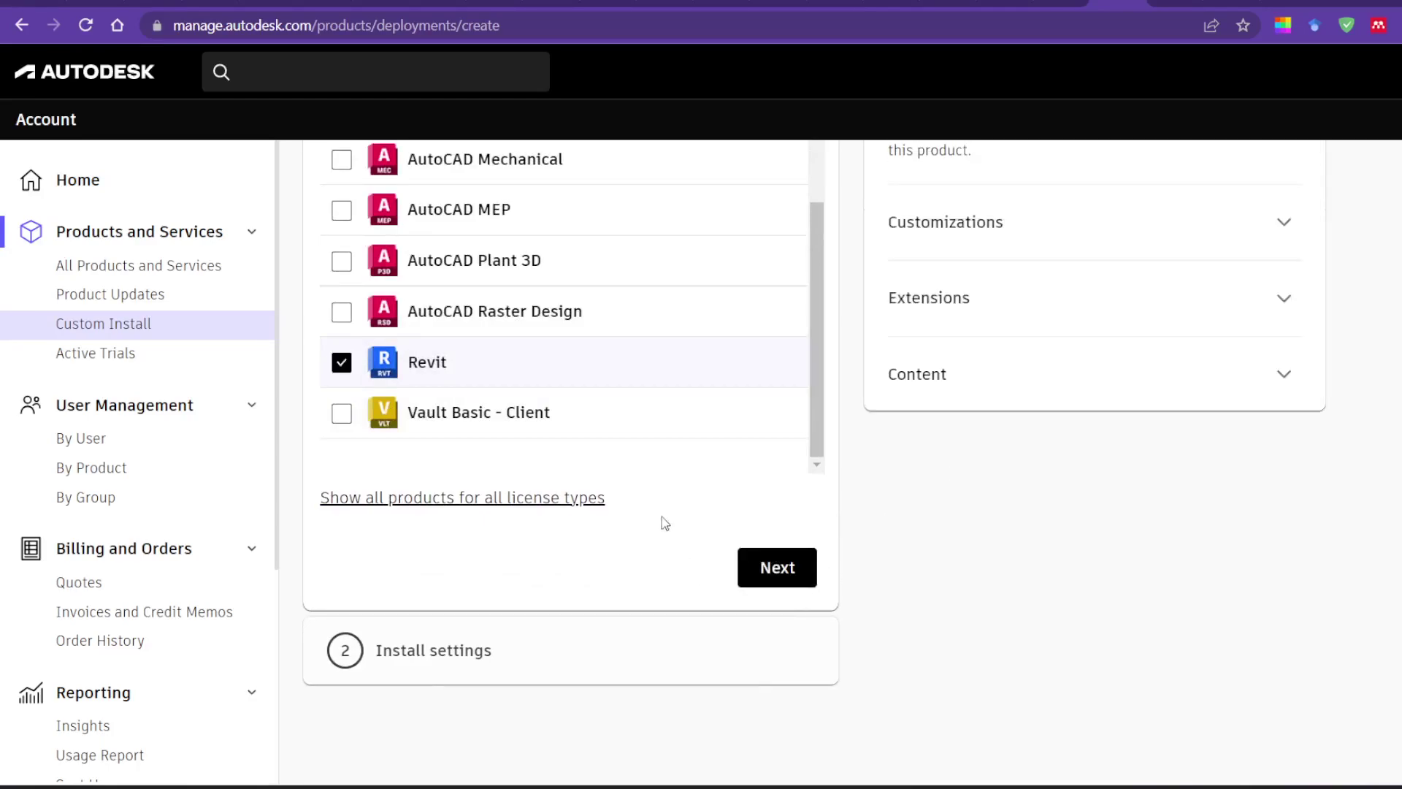
pyautogui.click(766, 563)
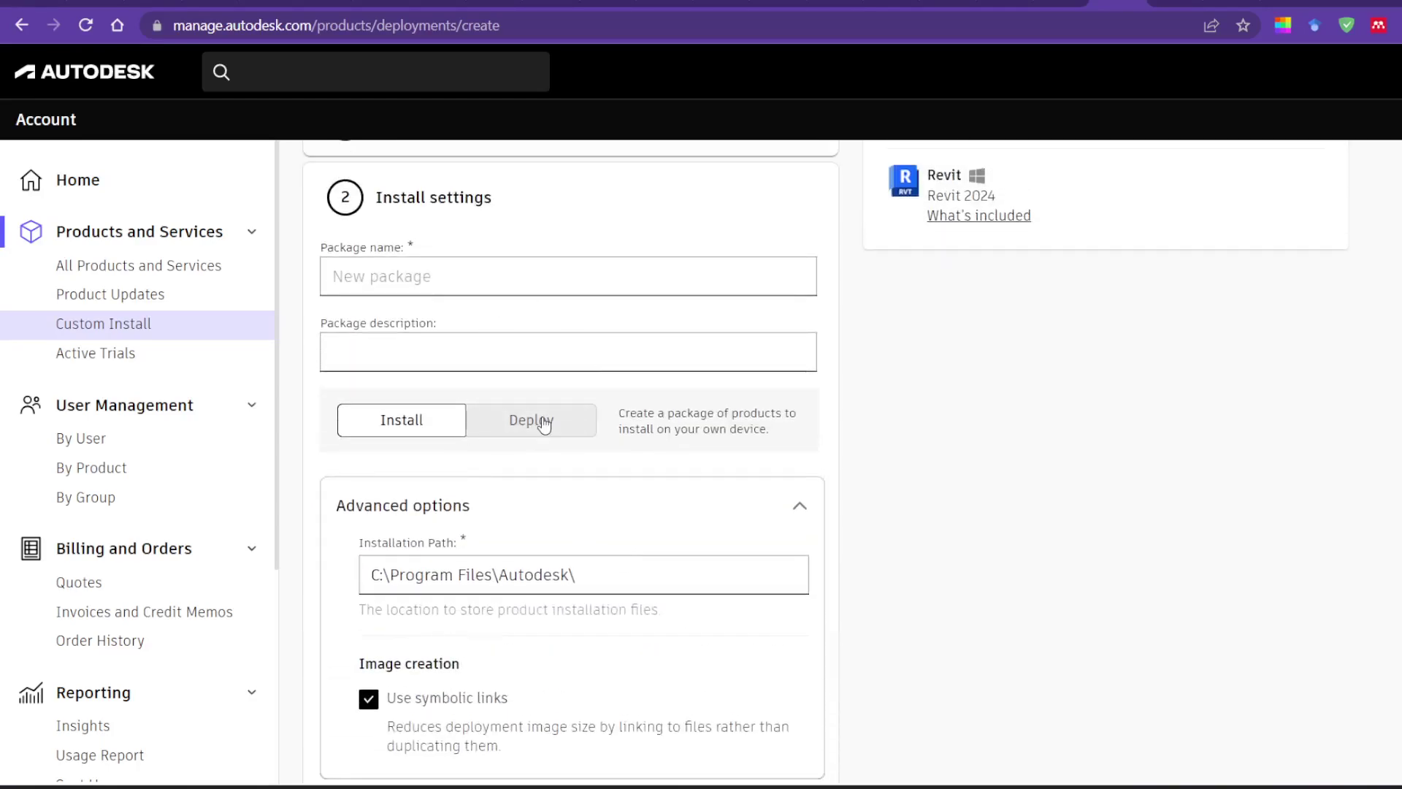
# Step: Name the new Revit package content and agree to the terms of use
pyautogui.click(744, 382)
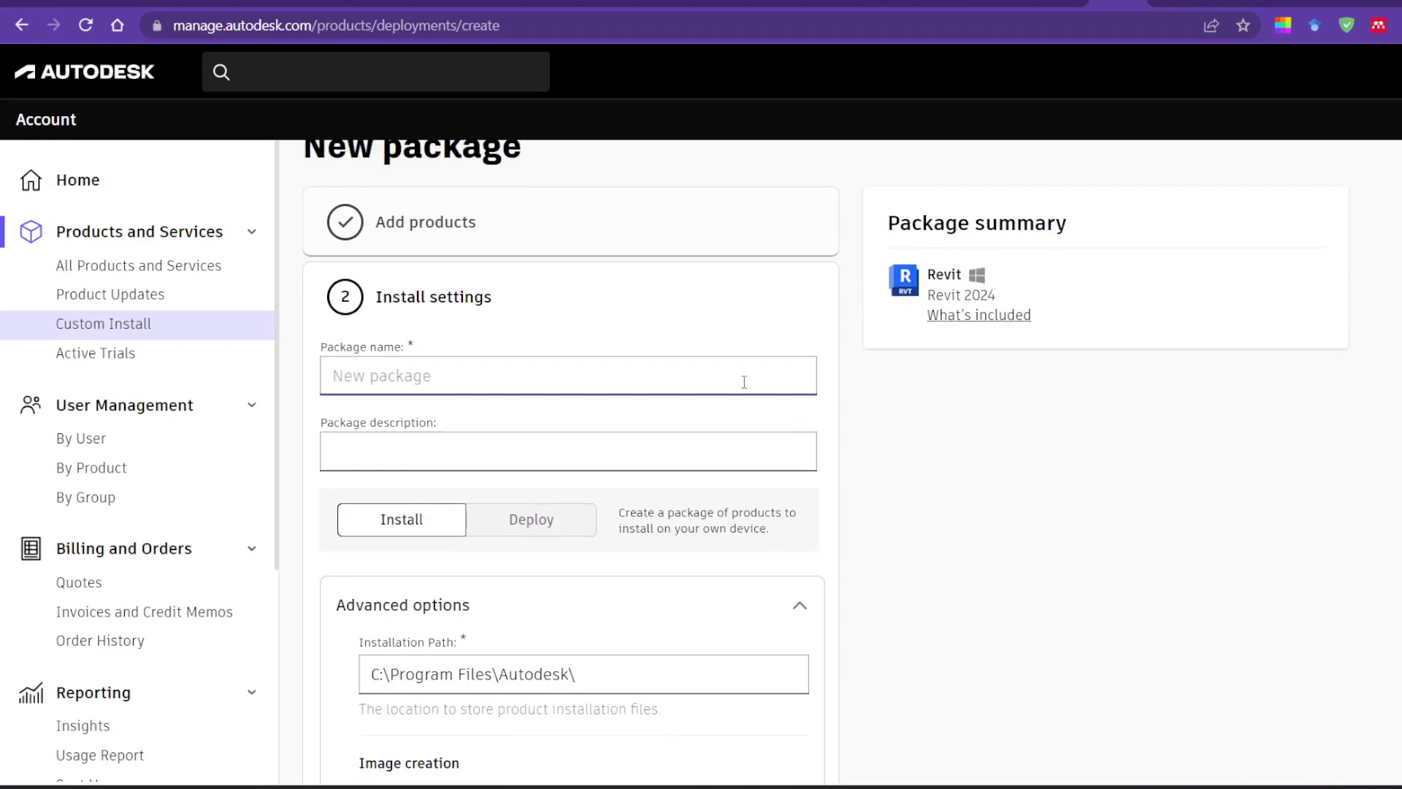
pyautogui.click(714, 374)
pyautogui.write('ffdvf')
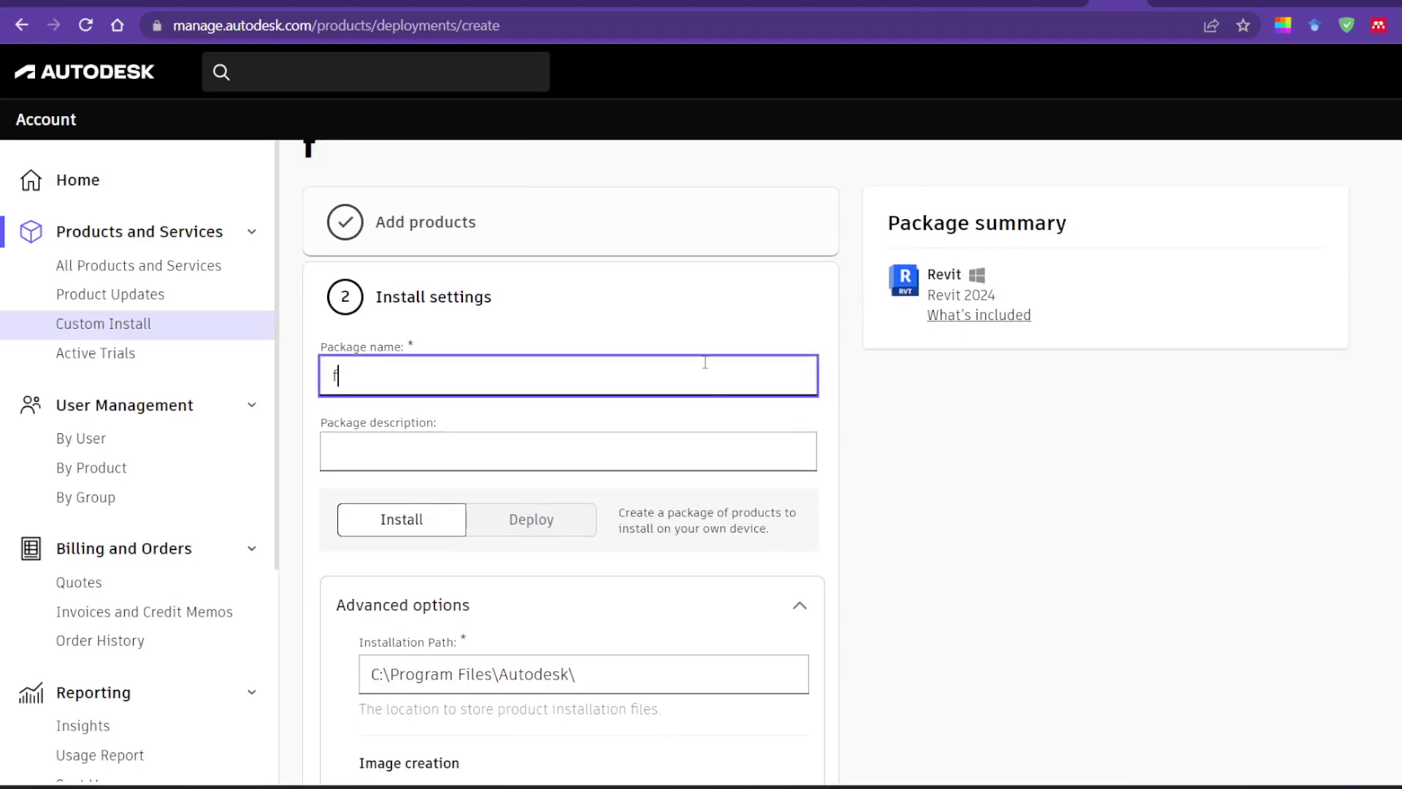
pyautogui.press('BackSpace')
pyautogui.press('BackSpace')
pyautogui.press('BackSpace')
pyautogui.press('BackSpace')
pyautogui.write('content')
pyautogui.scroll(-4, 655, 638)
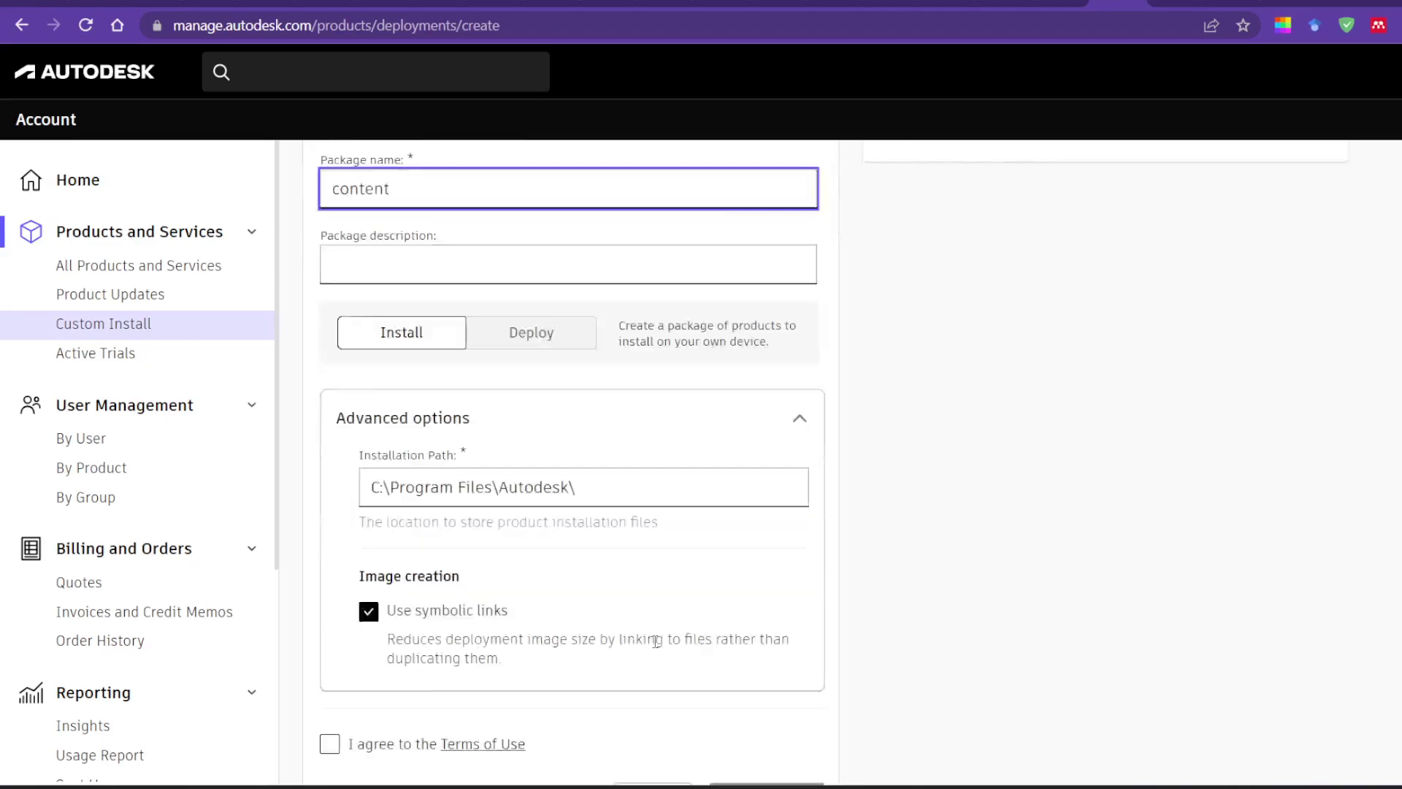
pyautogui.click(330, 635)
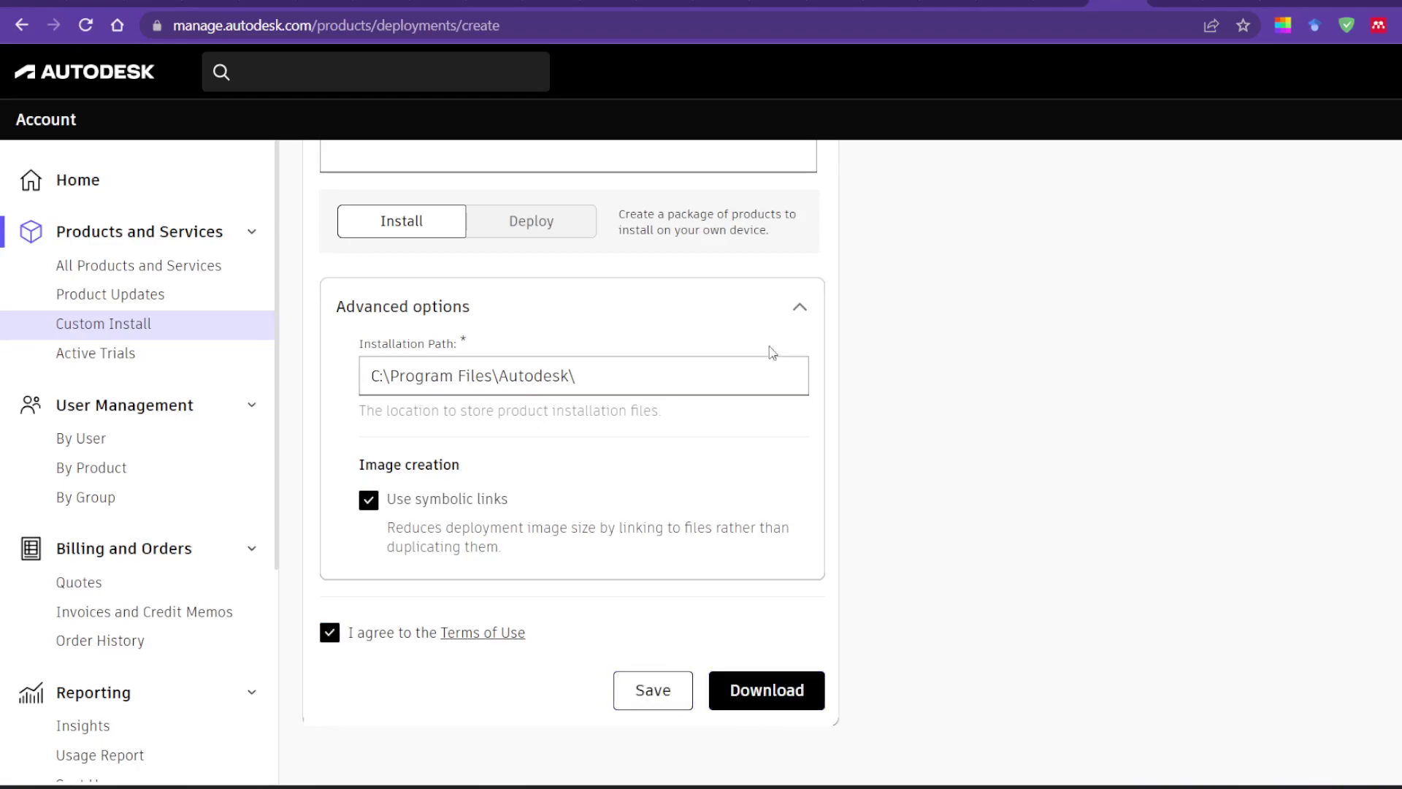
# Step: Leave the package without saving and go back to the list of saved custom install packages
pyautogui.scroll(4, 460, 335)
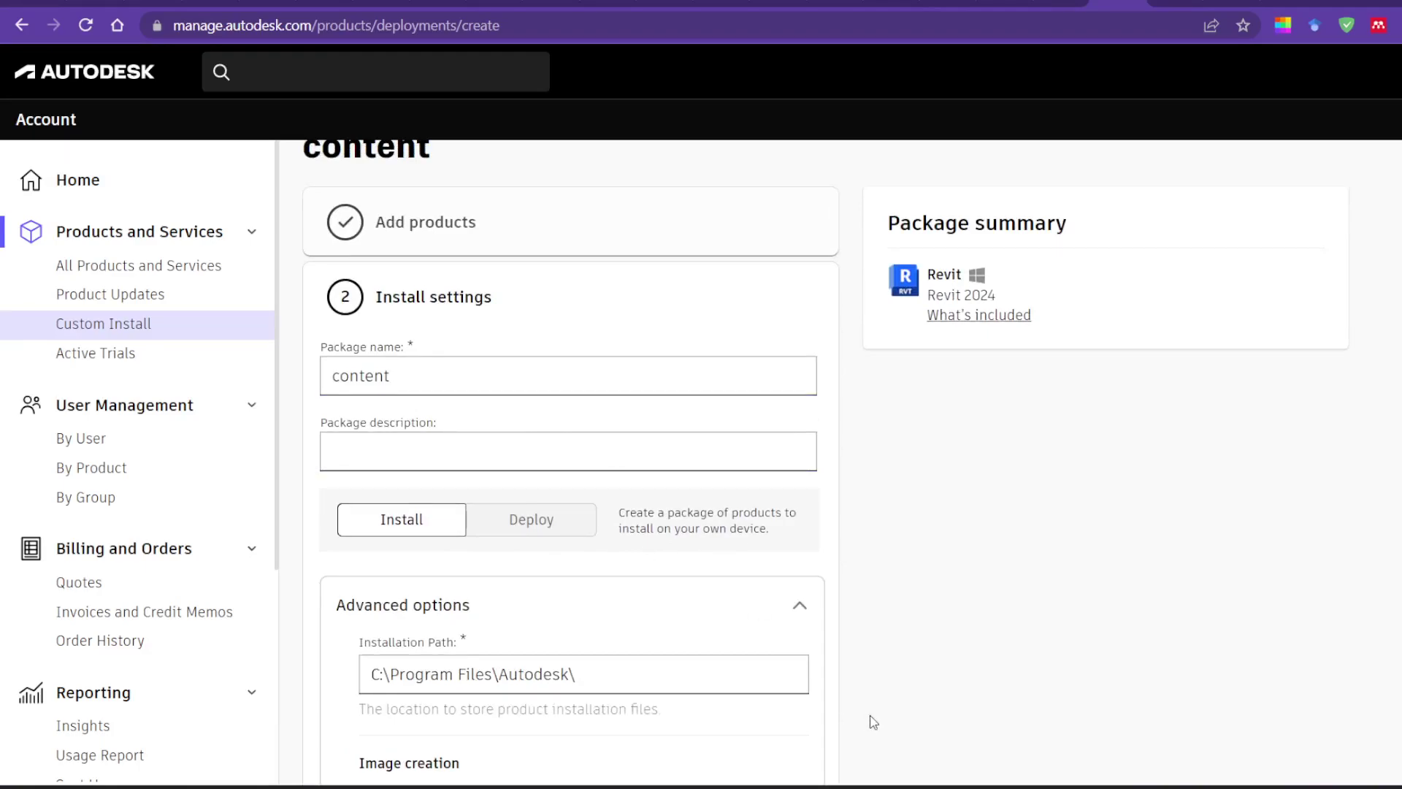
pyautogui.scroll(1, 873, 723)
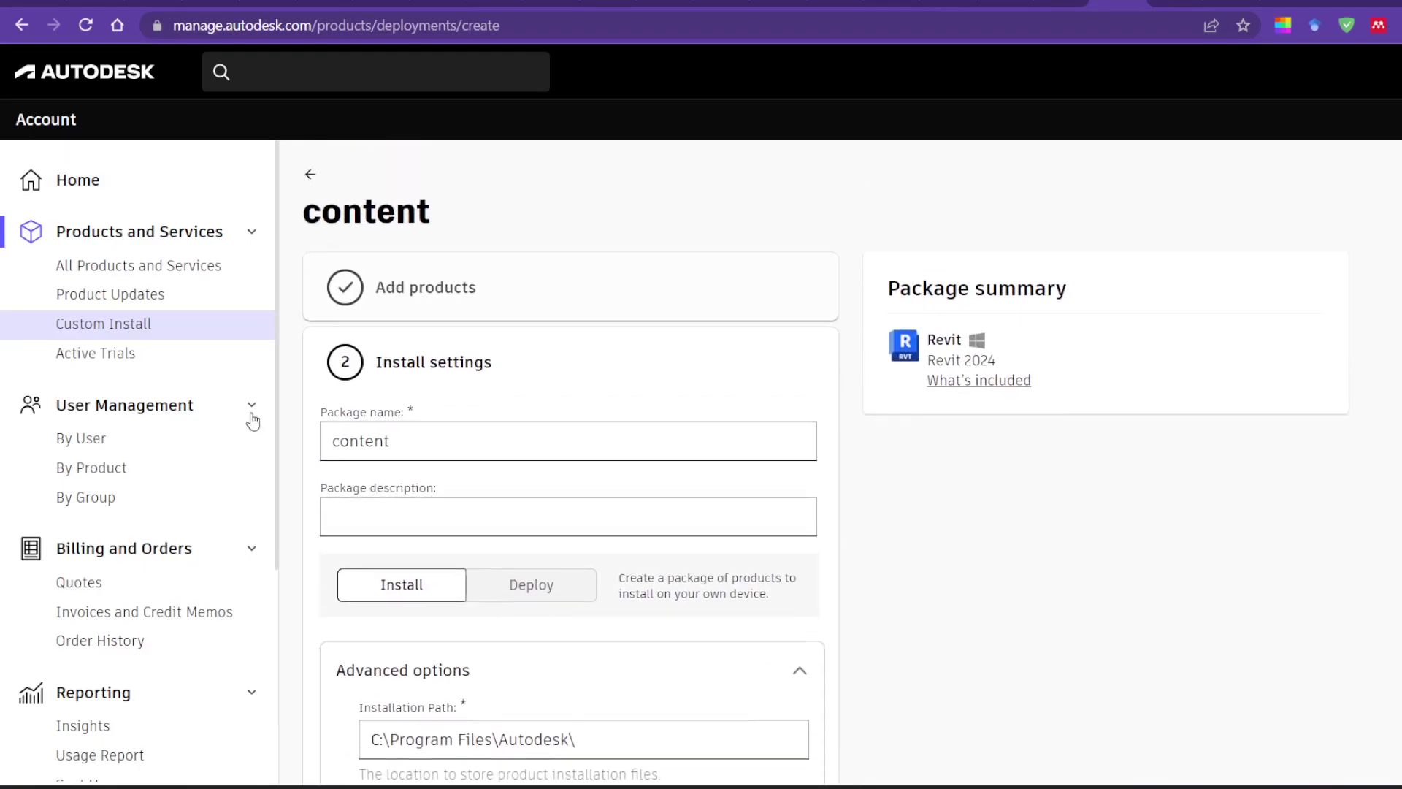
pyautogui.click(148, 328)
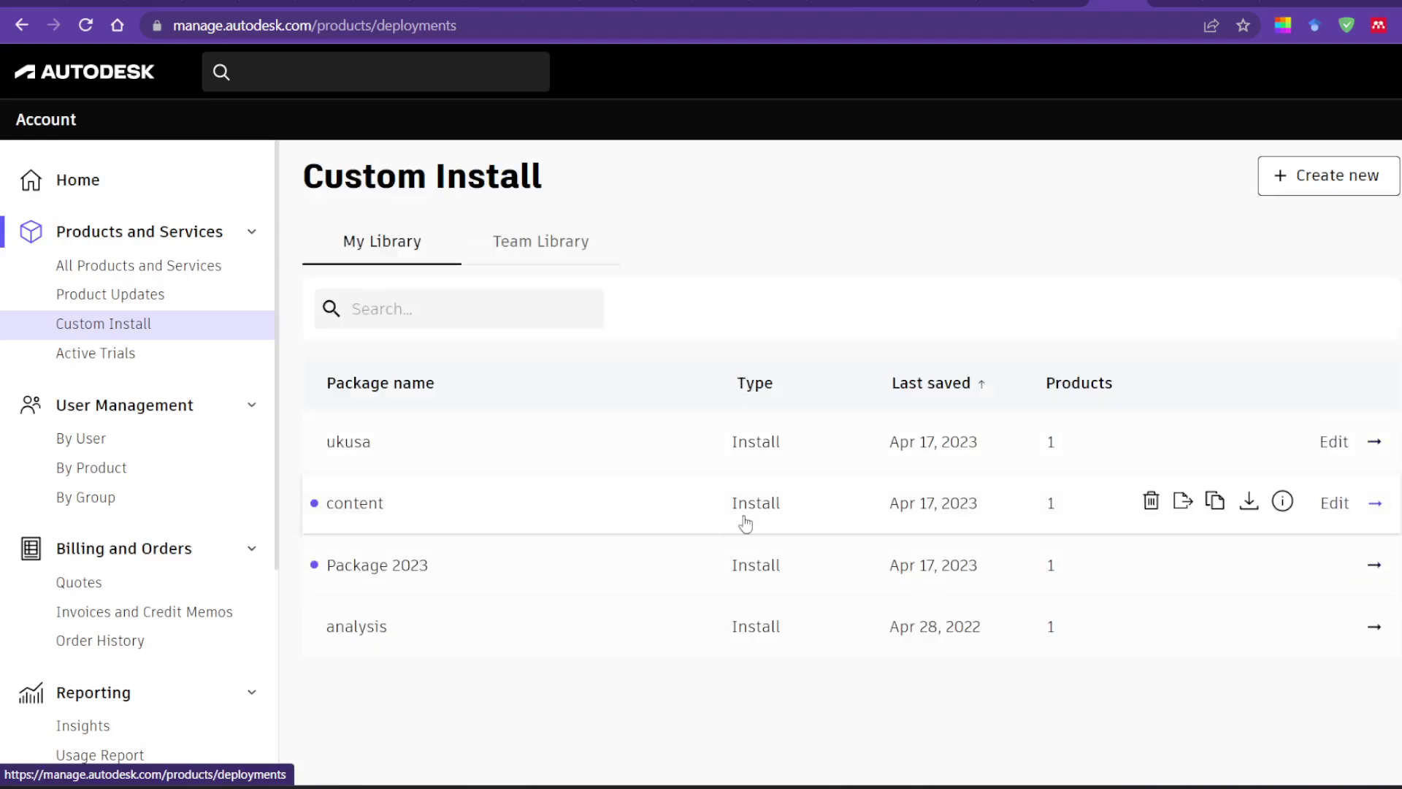
pyautogui.moveTo(757, 657)
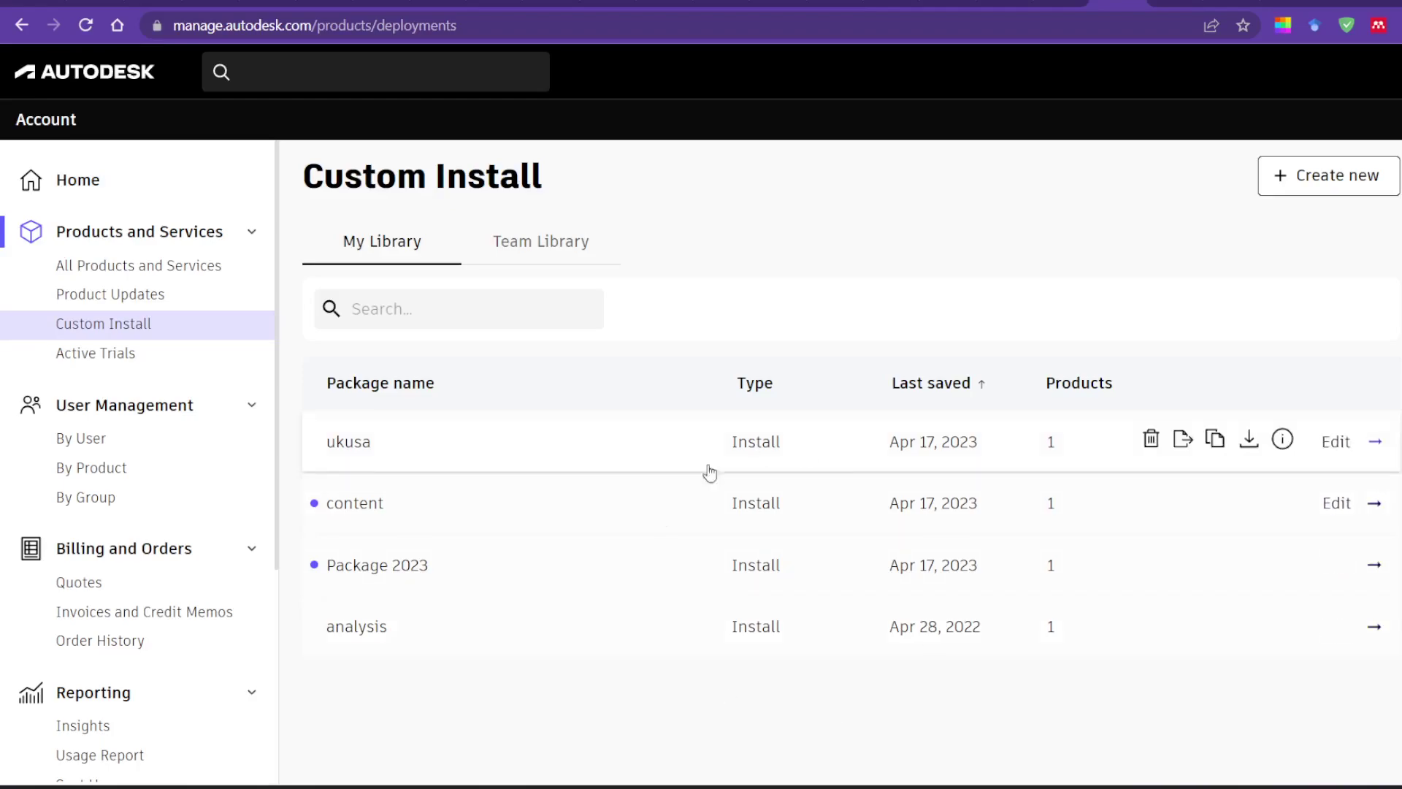
pyautogui.click(593, 512)
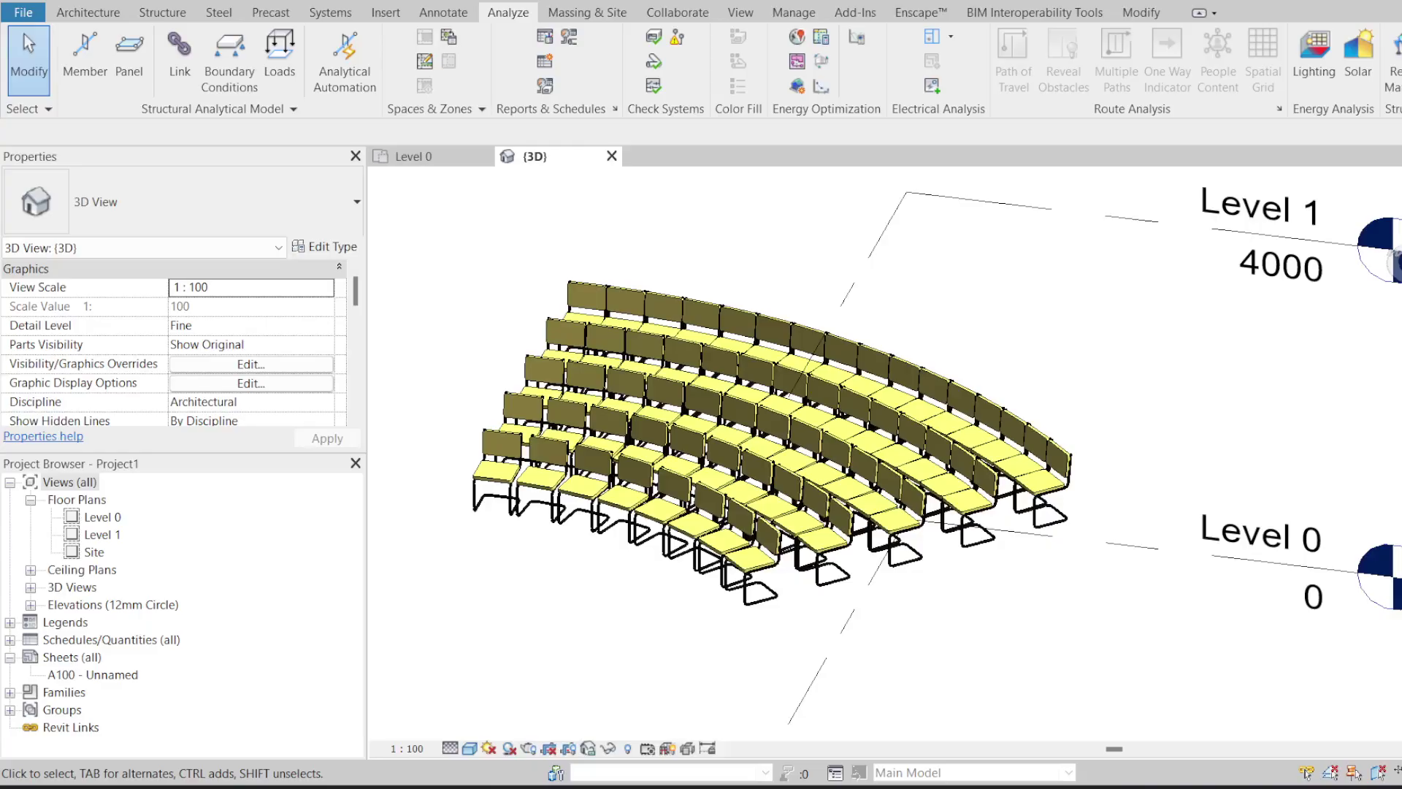
# Step: Switch to Revit, start placing a component in the 3D view and open the Load Family dialog
pyautogui.scroll(5, 787, 313)
pyautogui.scroll(-2, 920, 350)
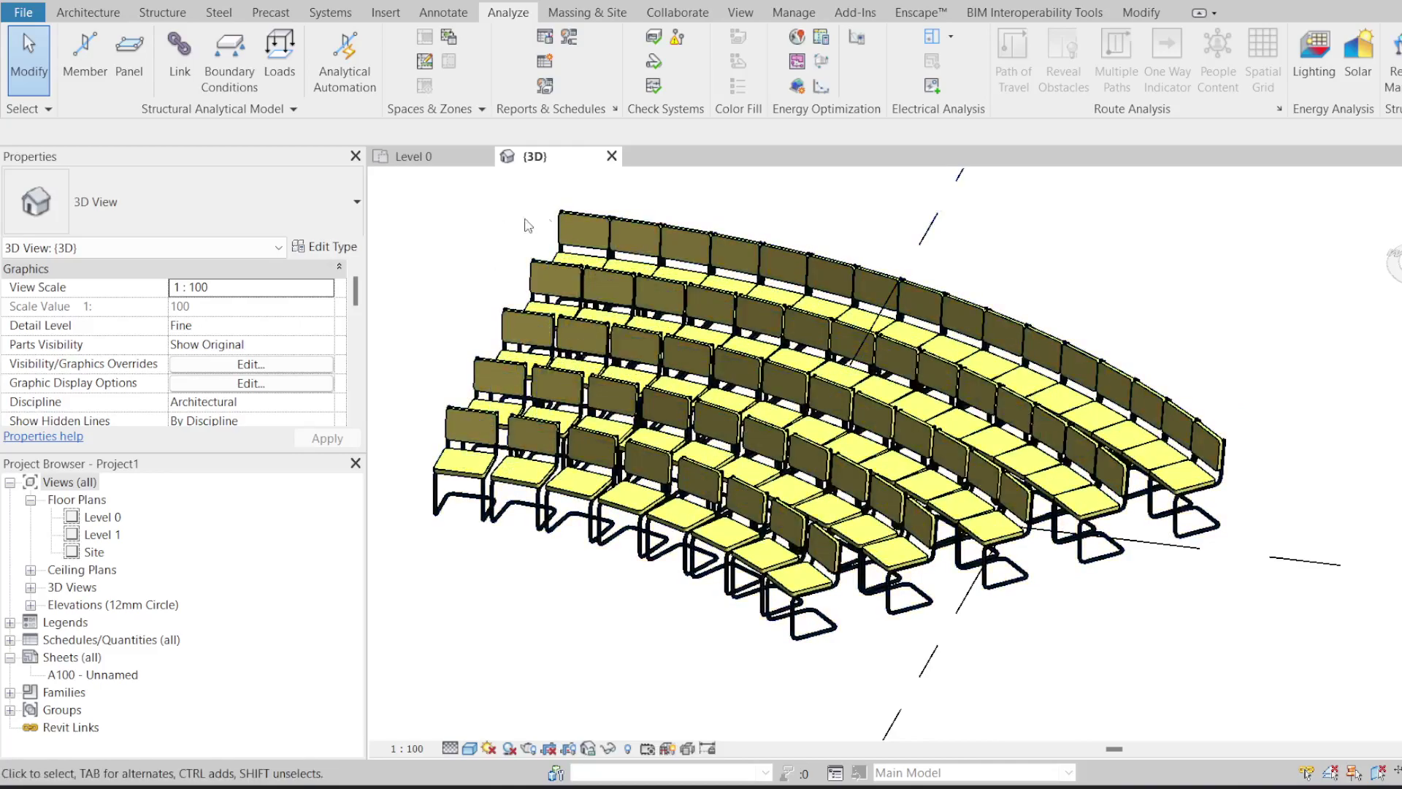
pyautogui.click(122, 22)
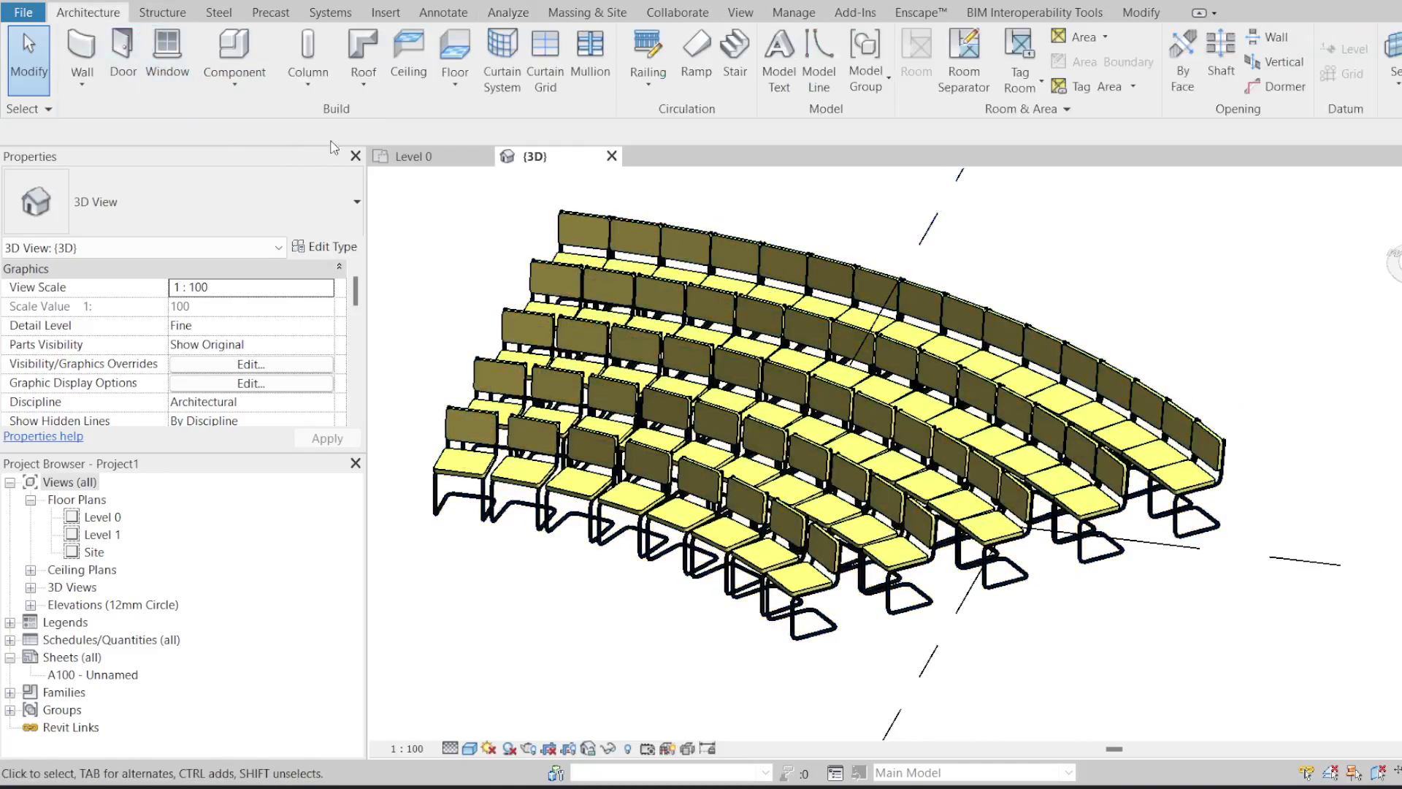
pyautogui.click(234, 47)
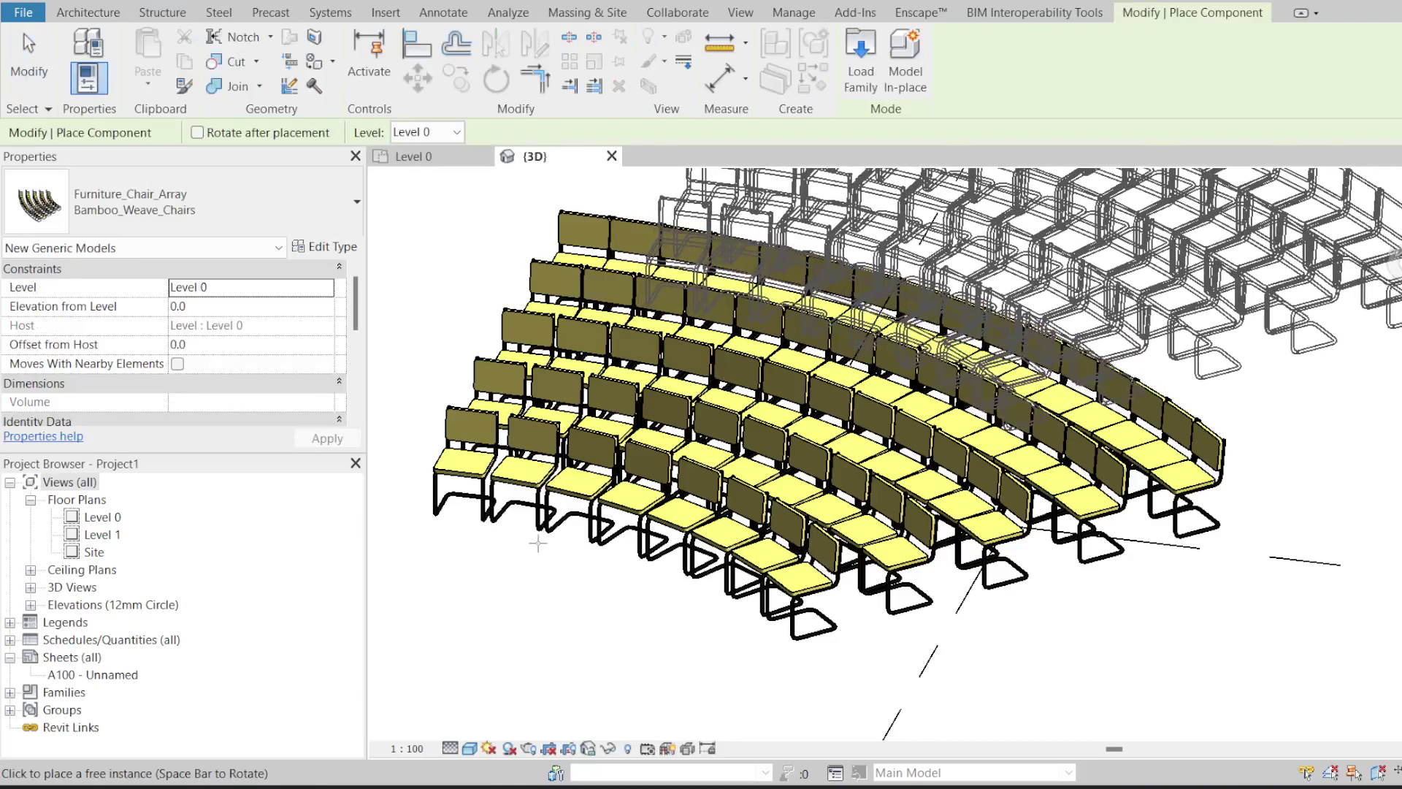
pyautogui.click(861, 58)
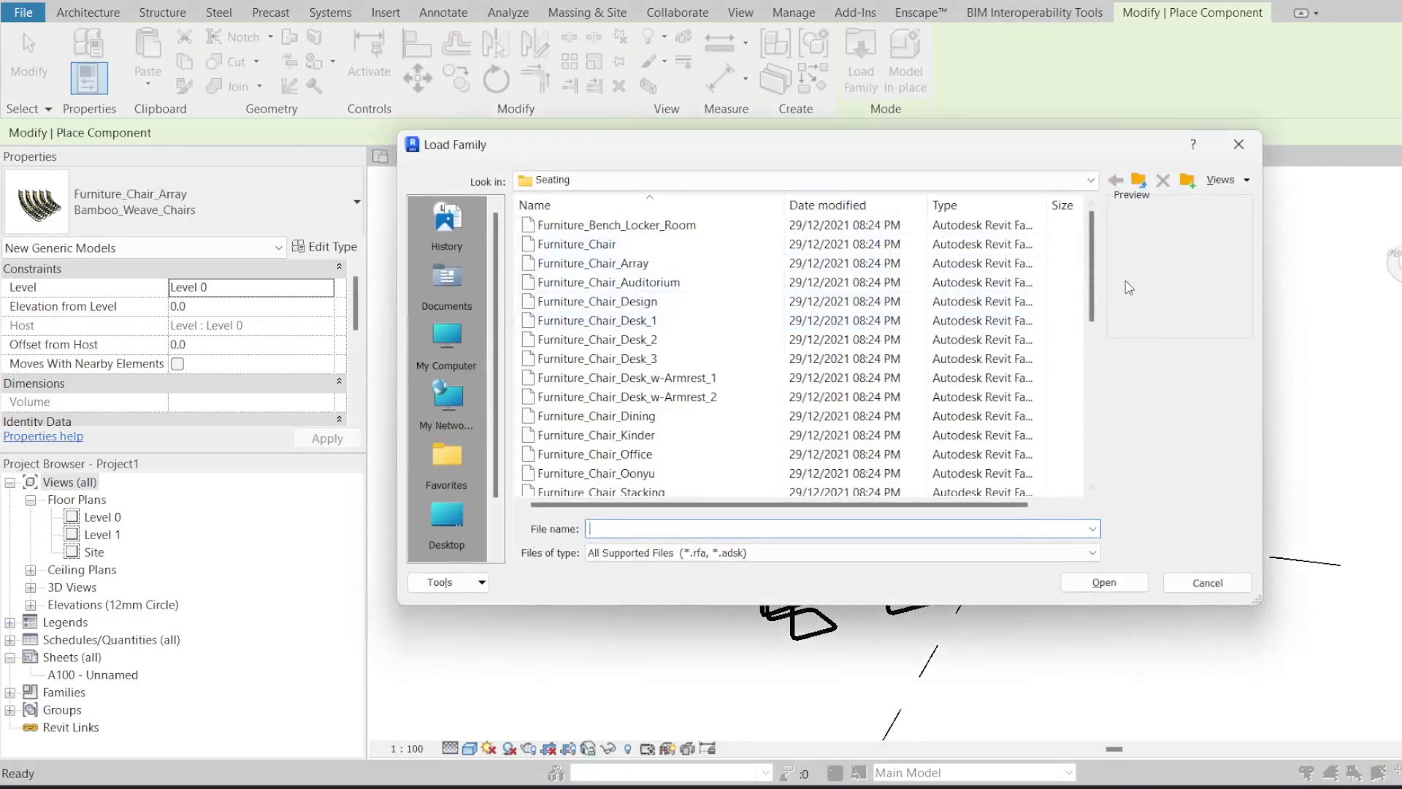
# Step: Move up from the Seating folder to the English library and open its US folder
pyautogui.click(1136, 182)
pyautogui.click(1136, 182)
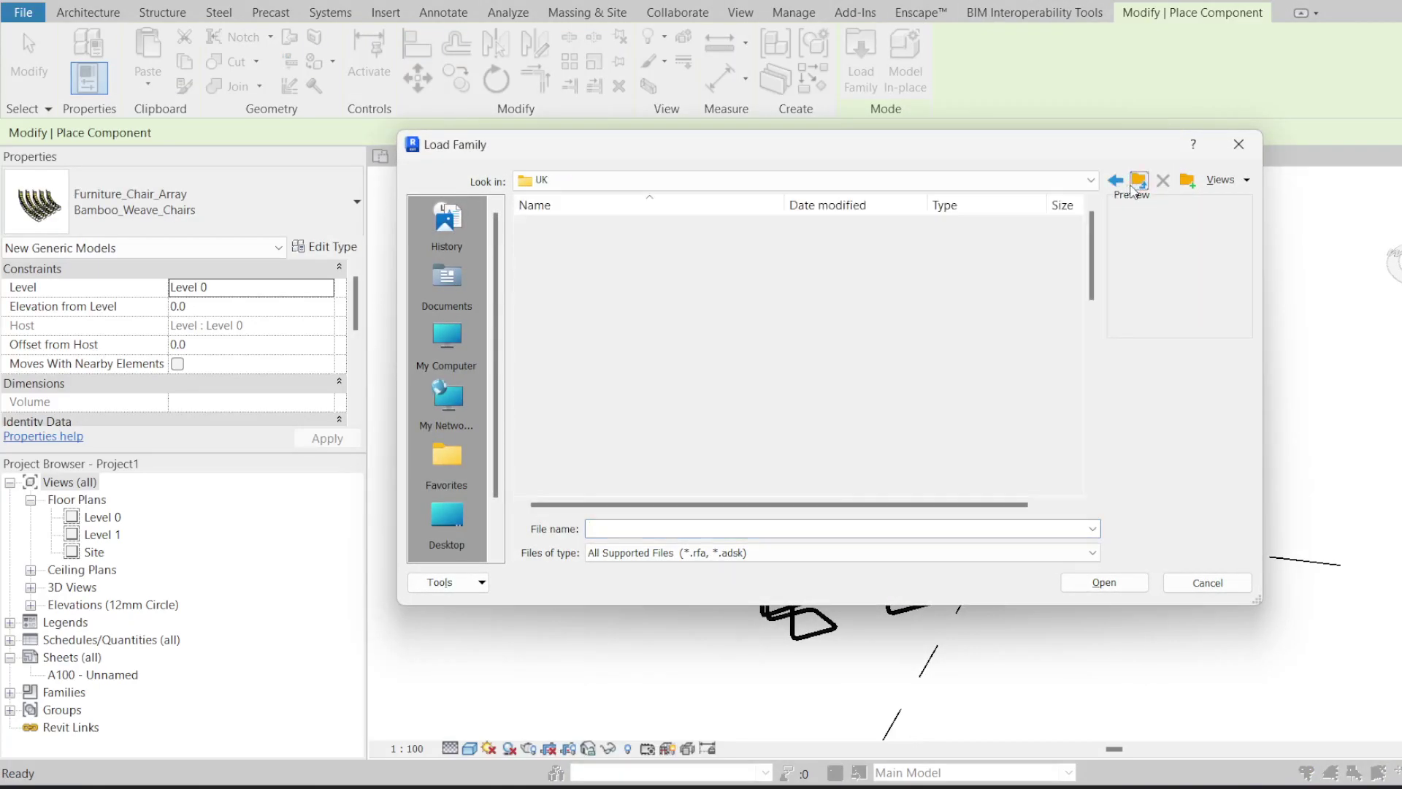
pyautogui.click(1137, 183)
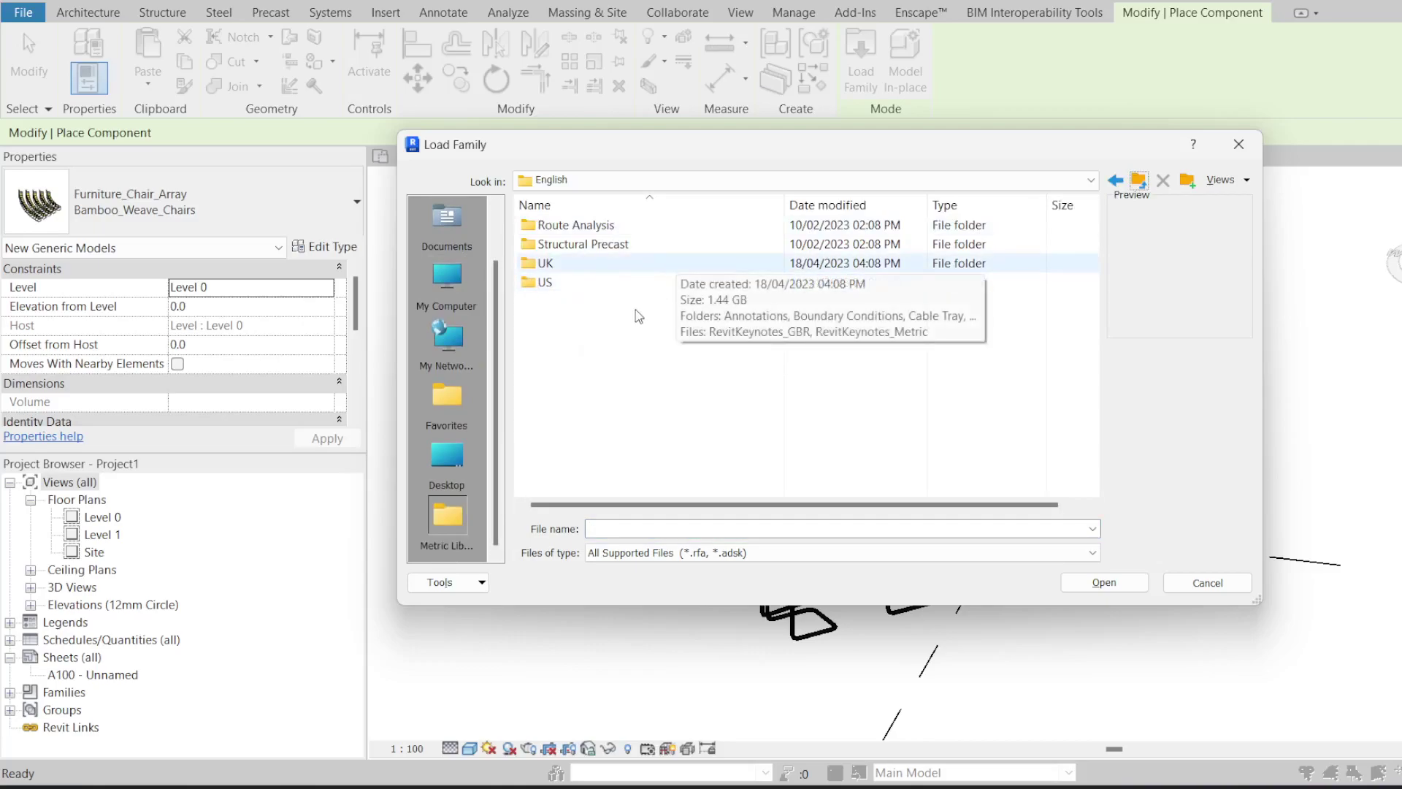
pyautogui.click(590, 287)
pyautogui.doubleClick(616, 287)
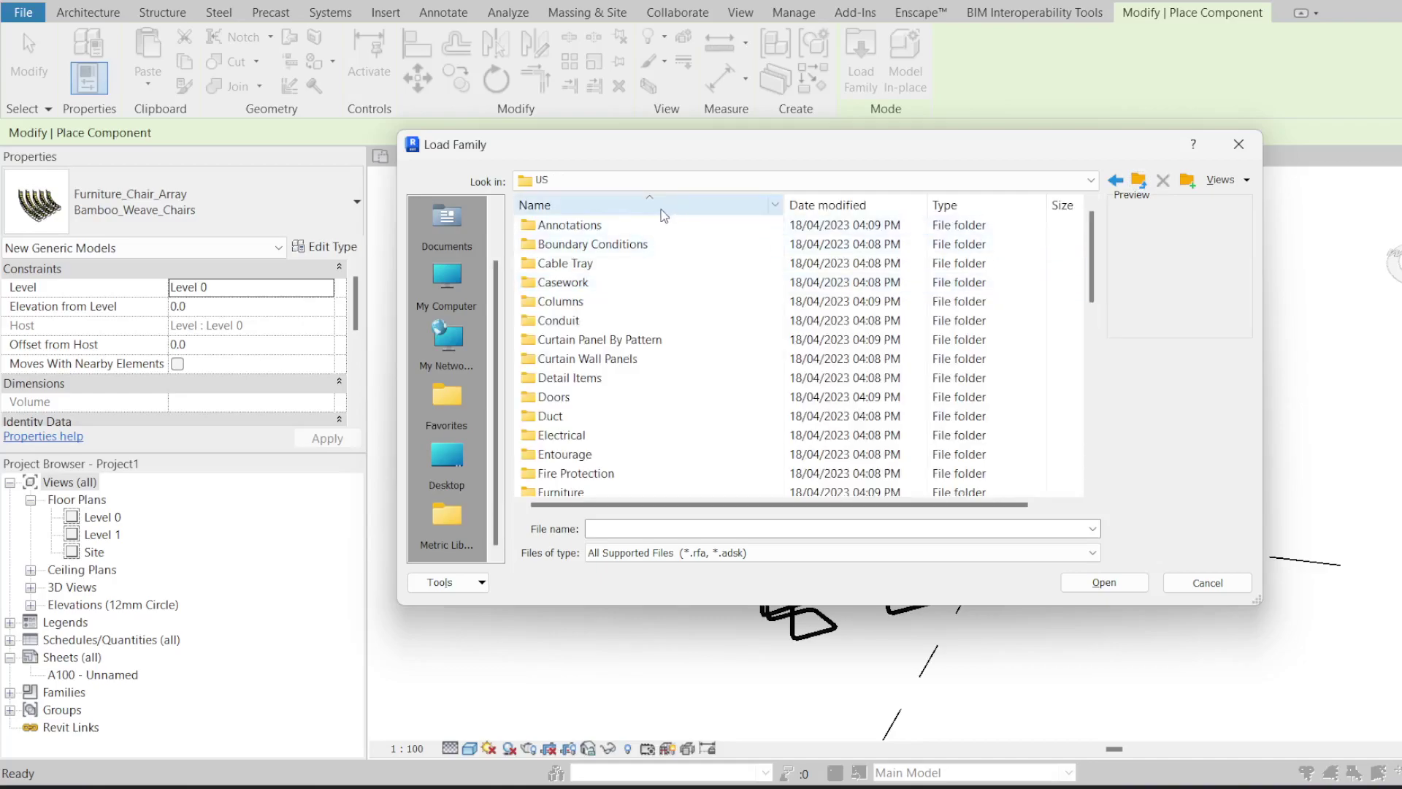
# Step: Look through the family category folders of the US library and open the Windows folder
pyautogui.scroll(-7, 654, 362)
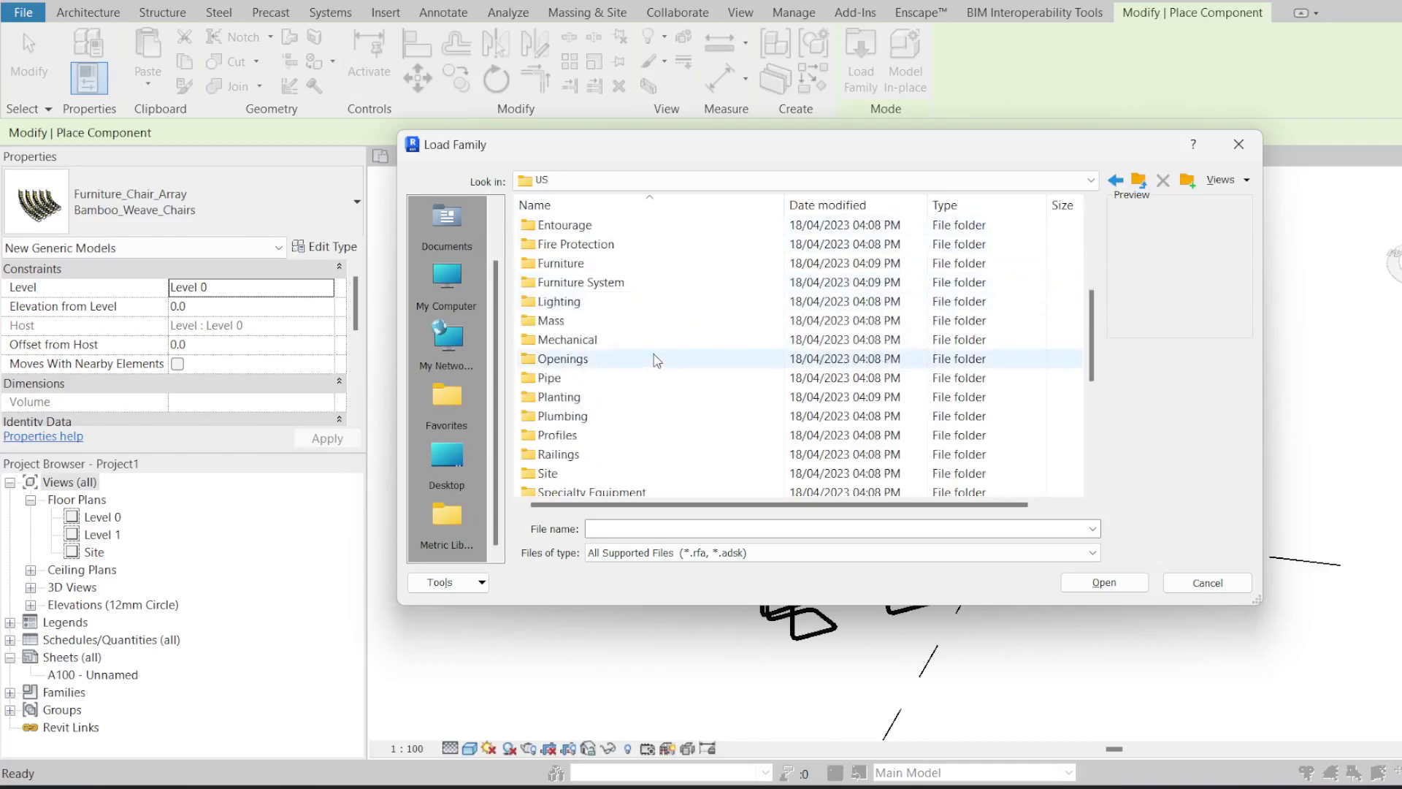
pyautogui.scroll(8, 643, 357)
pyautogui.scroll(-9, 624, 354)
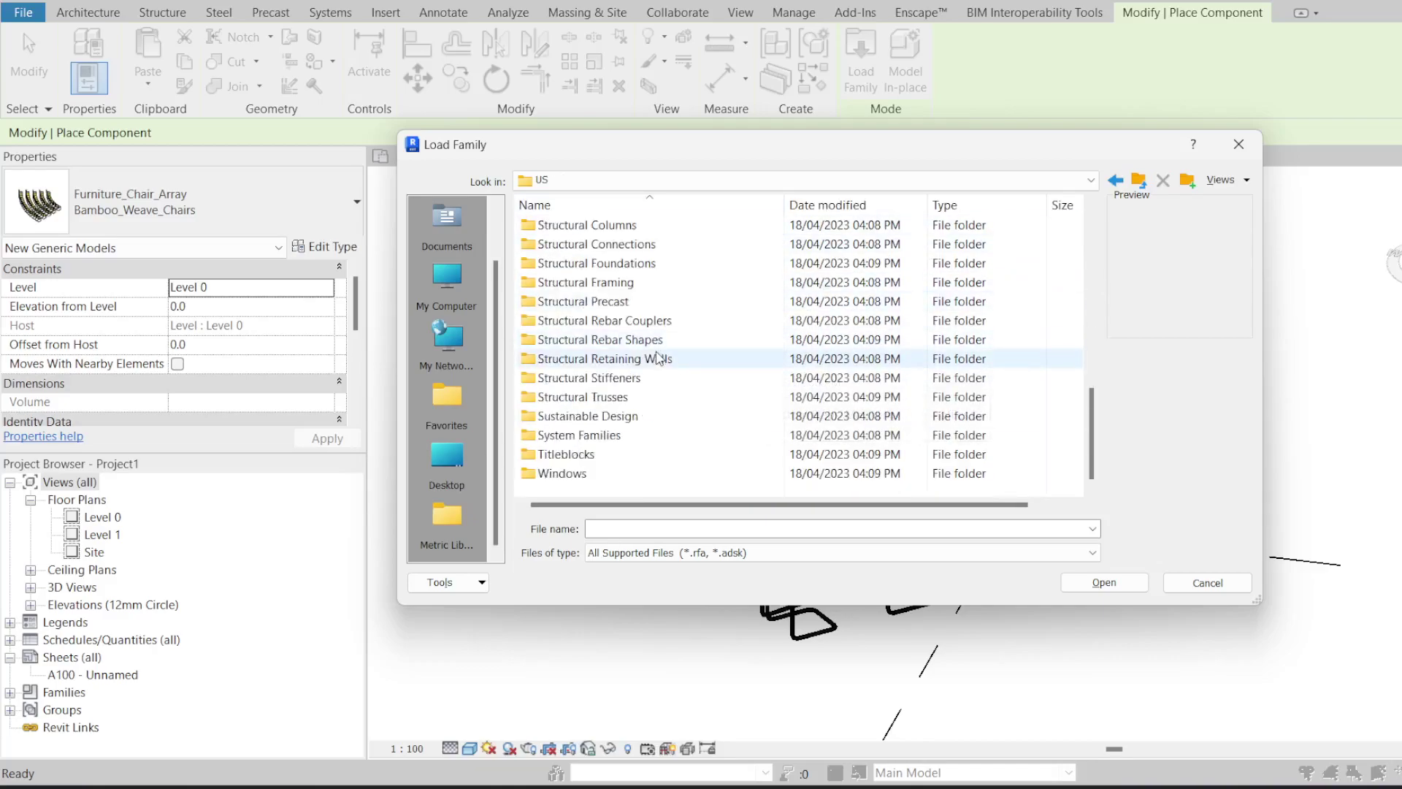
pyautogui.doubleClick(562, 474)
pyautogui.click(571, 474)
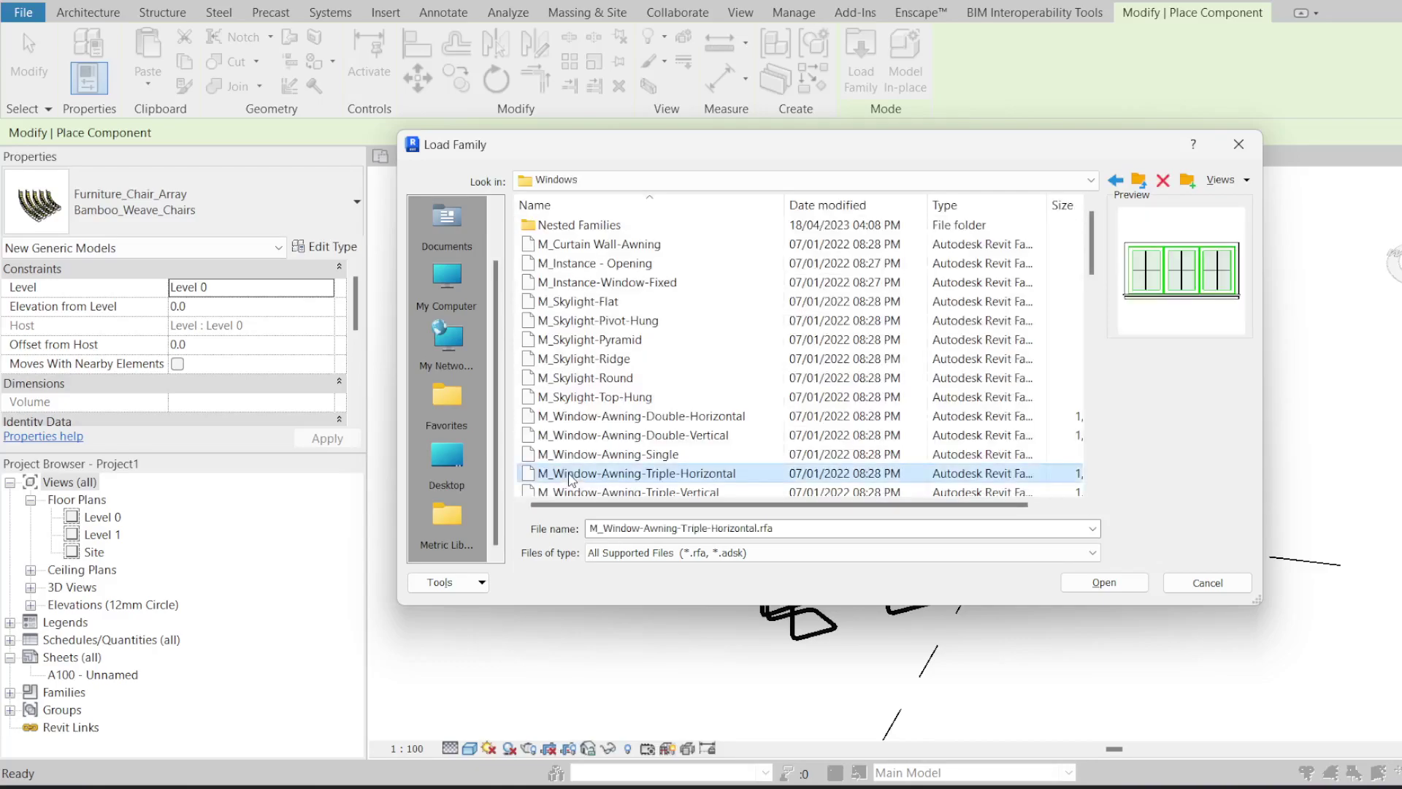
# Step: Preview window families in the Windows folder, from M_Instance-Window-Fixed through casement types such as Double-Roundtop, Double-Transom and Single_Left
pyautogui.click(723, 283)
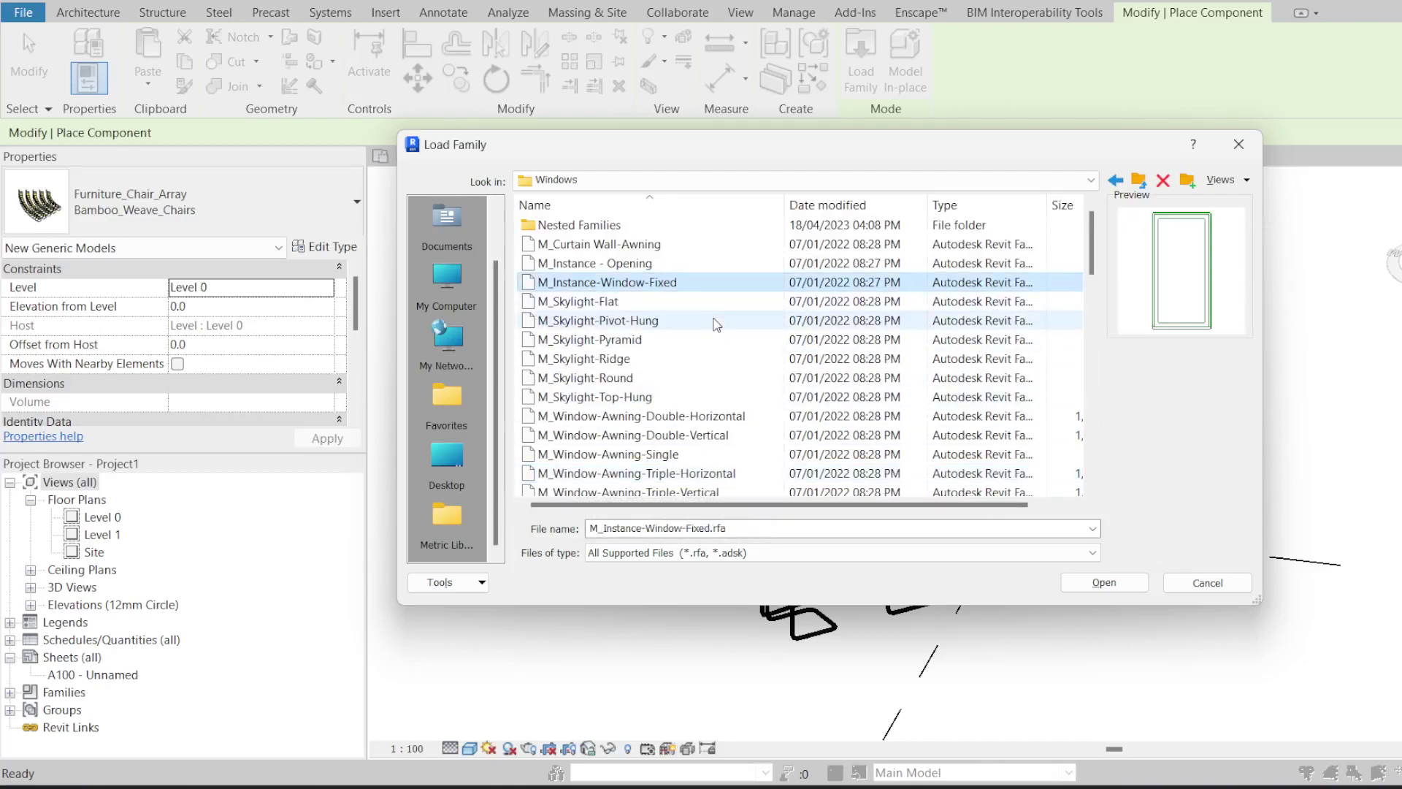
pyautogui.click(719, 321)
pyautogui.scroll(-2, 719, 322)
pyautogui.click(719, 321)
pyautogui.click(720, 340)
pyautogui.click(721, 377)
pyautogui.scroll(-1, 721, 369)
pyautogui.click(705, 378)
pyautogui.click(707, 416)
pyautogui.click(712, 435)
pyautogui.click(712, 454)
pyautogui.scroll(-1, 712, 454)
pyautogui.click(708, 415)
pyautogui.click(710, 435)
pyautogui.scroll(-1, 709, 433)
pyautogui.click(710, 397)
pyautogui.click(710, 359)
pyautogui.click(712, 416)
pyautogui.scroll(-1, 712, 415)
pyautogui.click(710, 396)
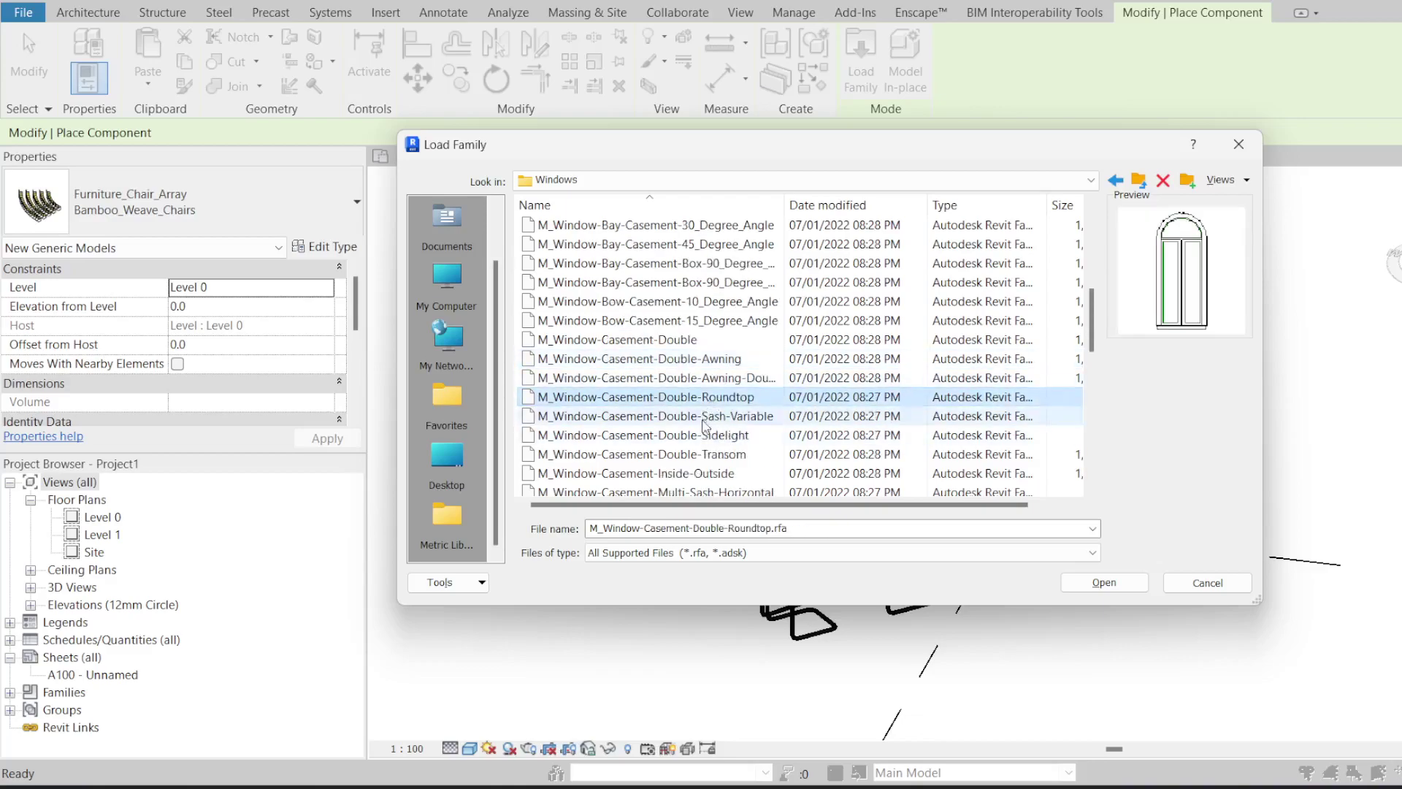
pyautogui.click(707, 435)
pyautogui.click(706, 454)
pyautogui.scroll(-4, 706, 444)
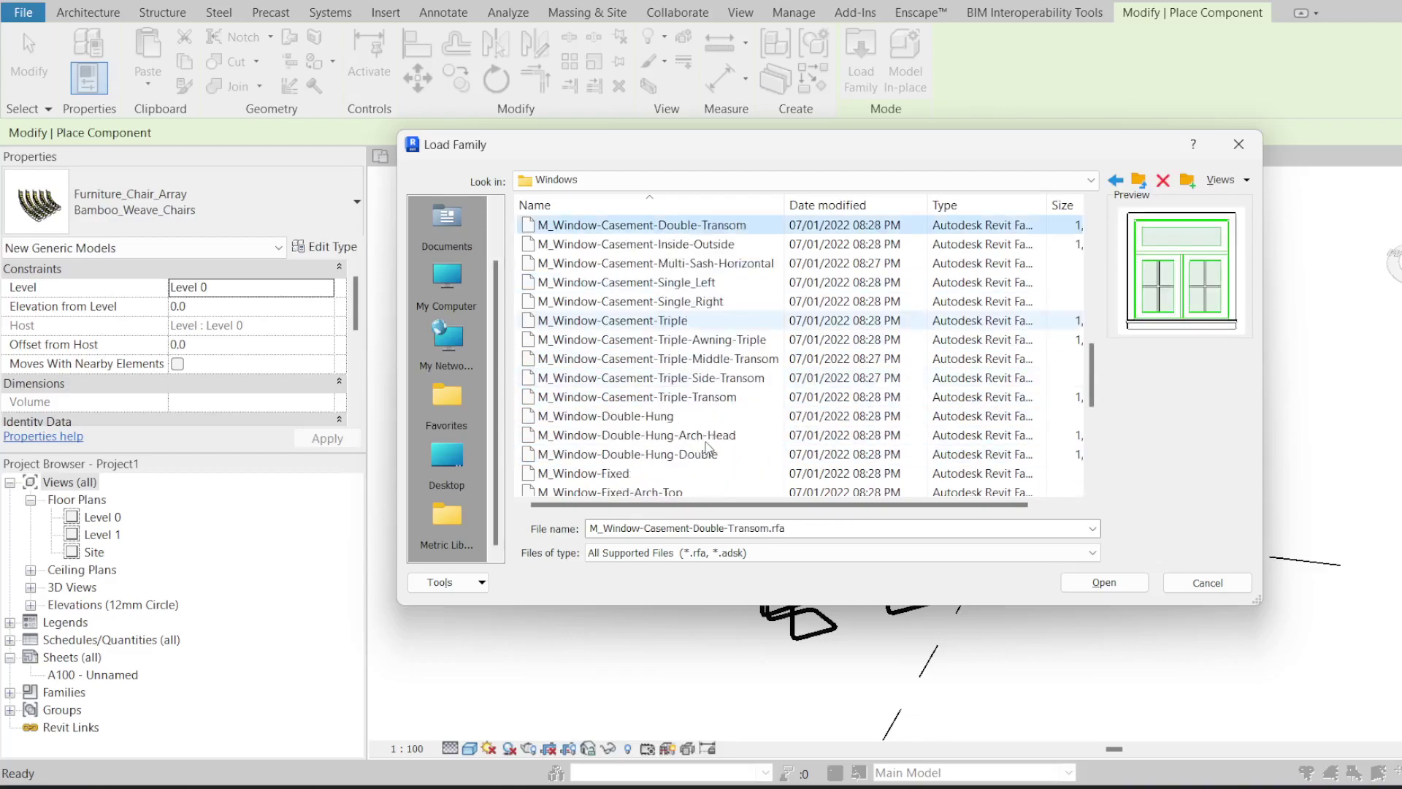
pyautogui.scroll(1, 707, 442)
pyautogui.click(693, 340)
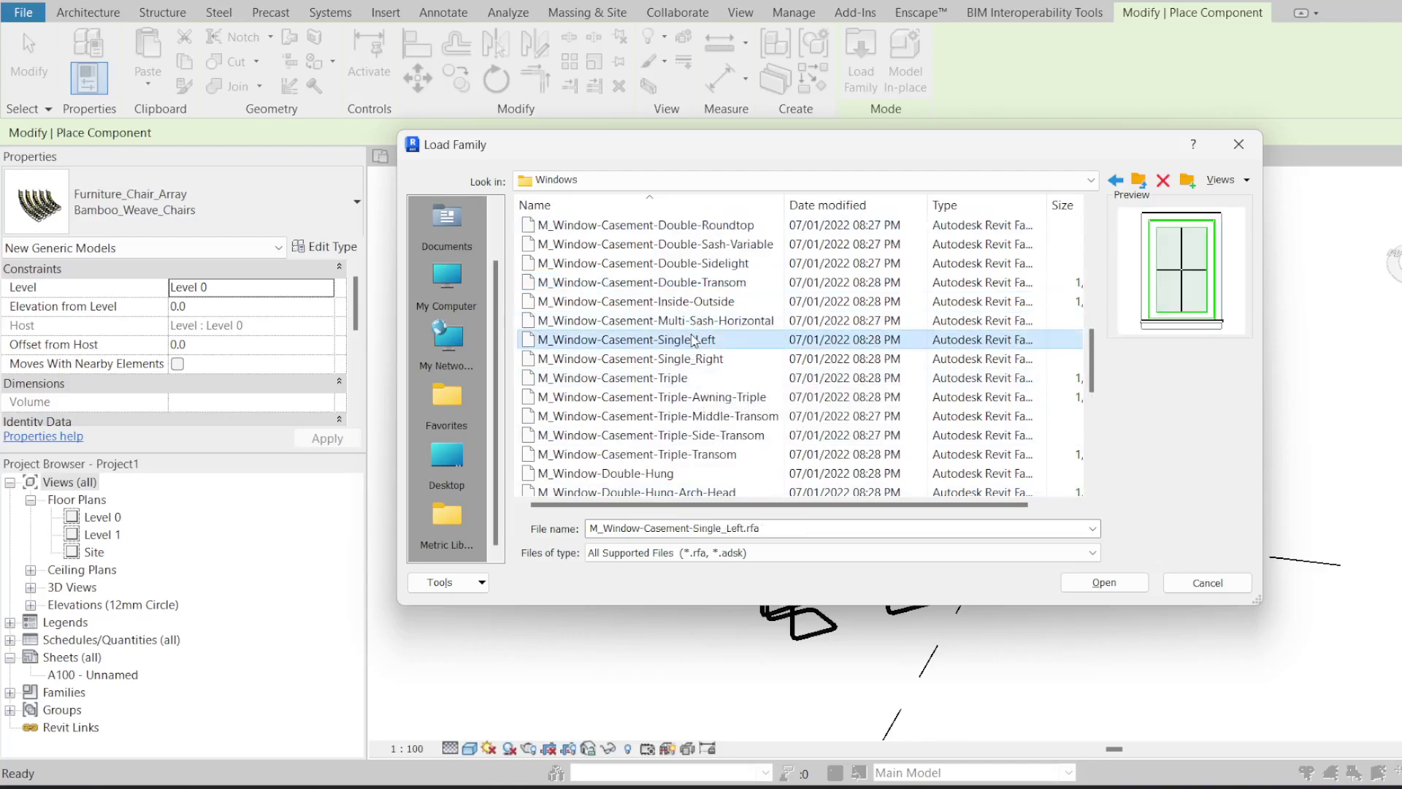
# Step: Preview further casement families in the US Windows folder, including Triple, Triple-Side-Transom, Double-Sash-Variable and Bow-Casement-10_Degree_Angle
pyautogui.click(682, 377)
pyautogui.click(676, 436)
pyautogui.scroll(-1, 675, 436)
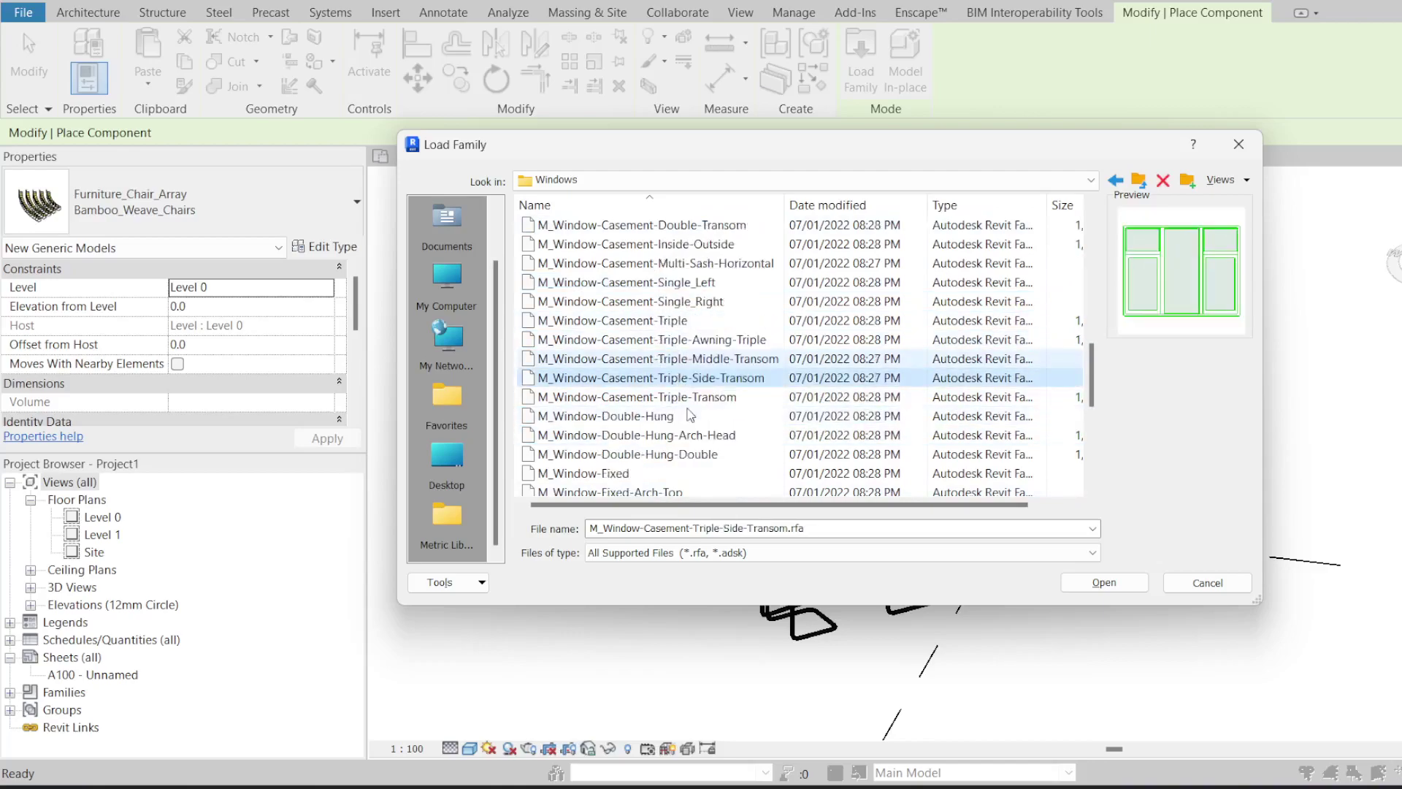
pyautogui.scroll(2, 675, 435)
pyautogui.click(686, 321)
pyautogui.click(690, 301)
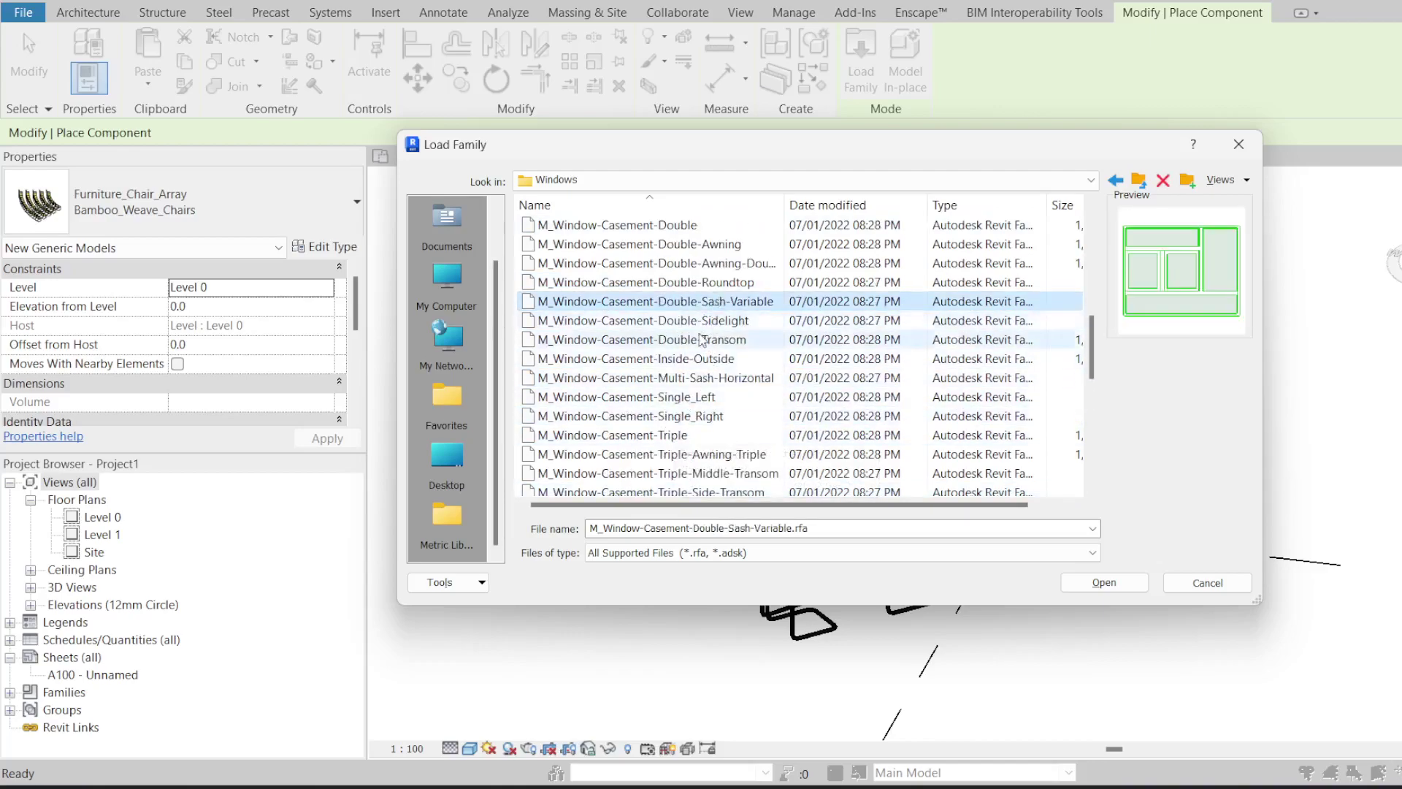
pyautogui.scroll(3, 695, 354)
pyautogui.click(694, 340)
pyautogui.click(695, 359)
# Step: Preview the opening, sliding, single-hung and fixed window families, from M_Window-Square Opening to M_Window-Round Opening and M_Window-Fixed-Octagon
pyautogui.scroll(-8, 698, 360)
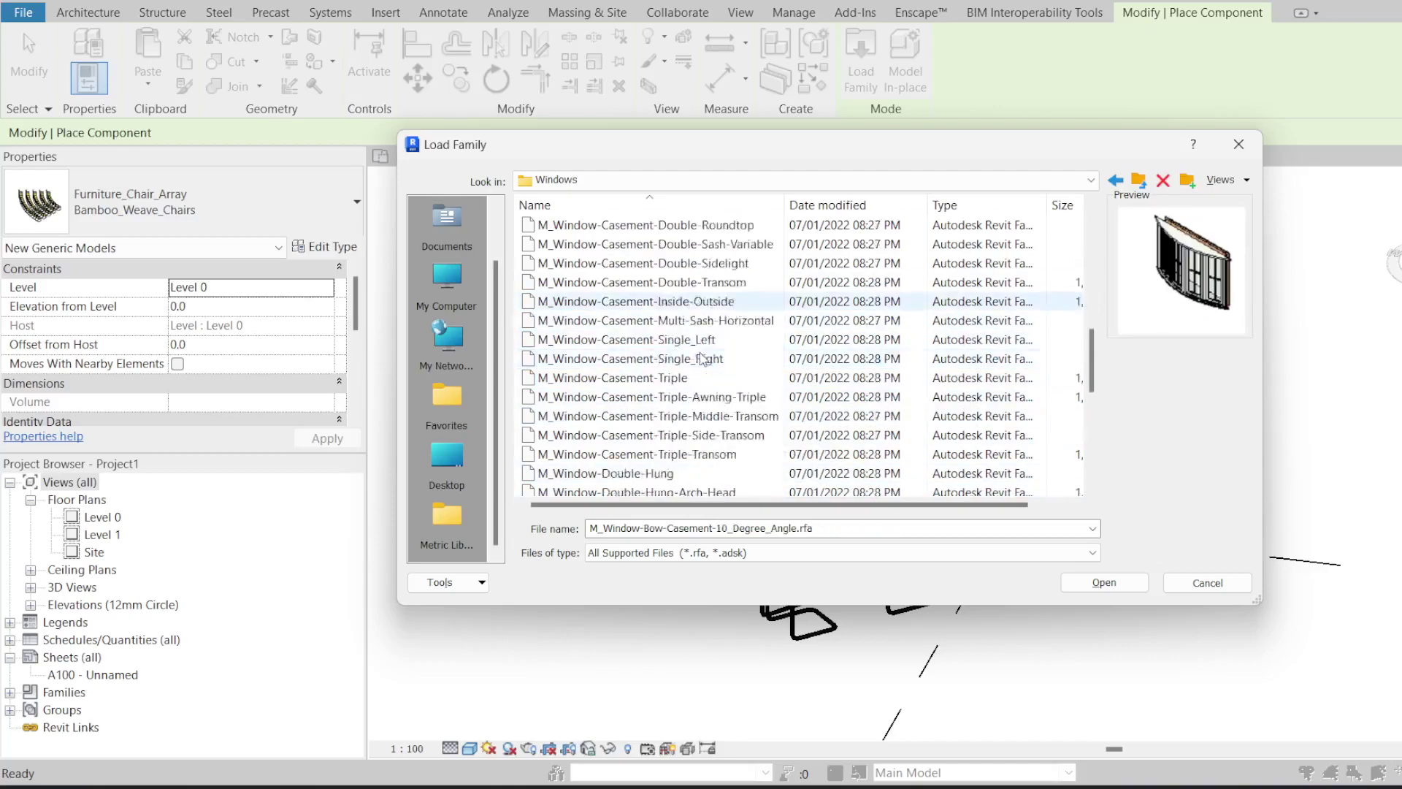
pyautogui.scroll(-1, 693, 365)
pyautogui.click(632, 473)
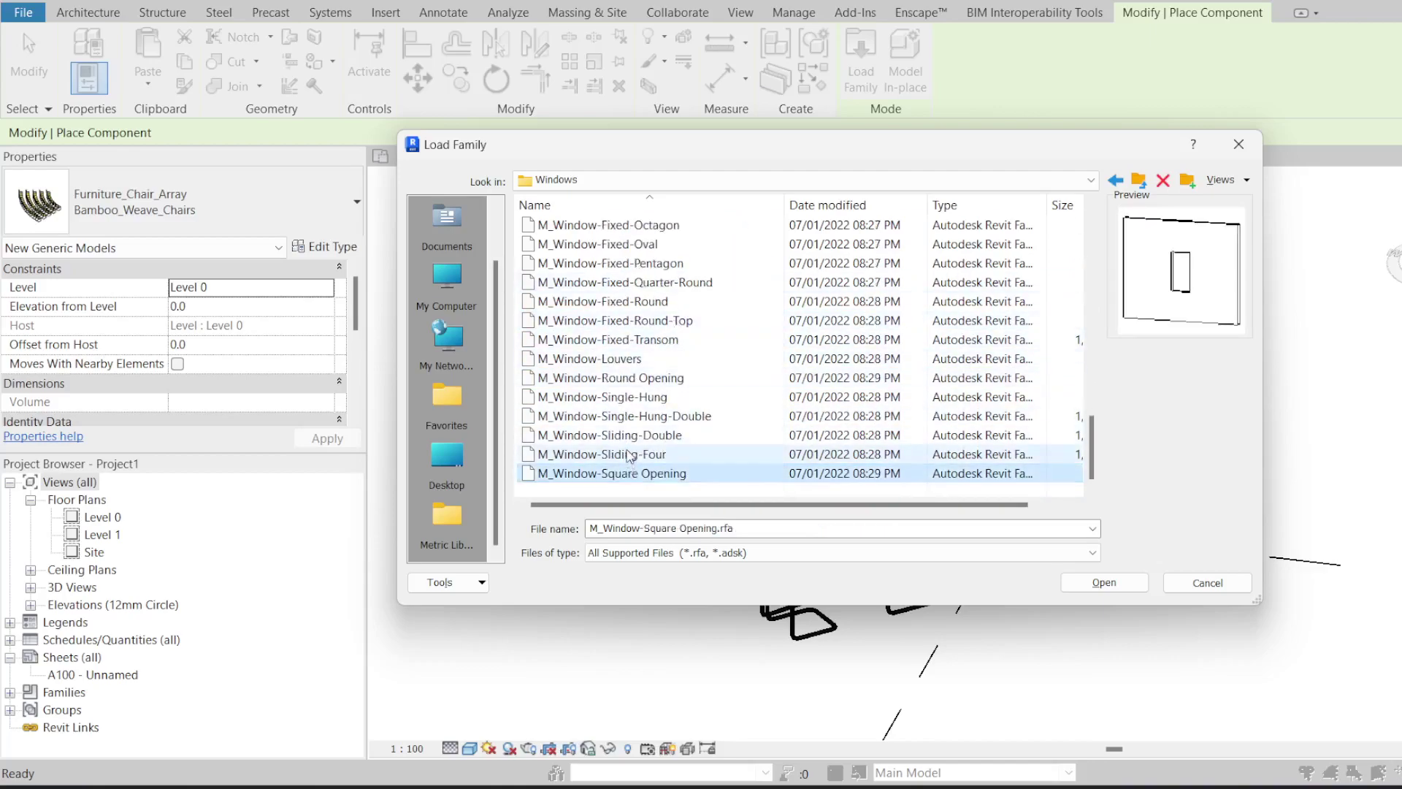
pyautogui.click(630, 453)
pyautogui.click(629, 435)
pyautogui.click(630, 415)
pyautogui.click(632, 377)
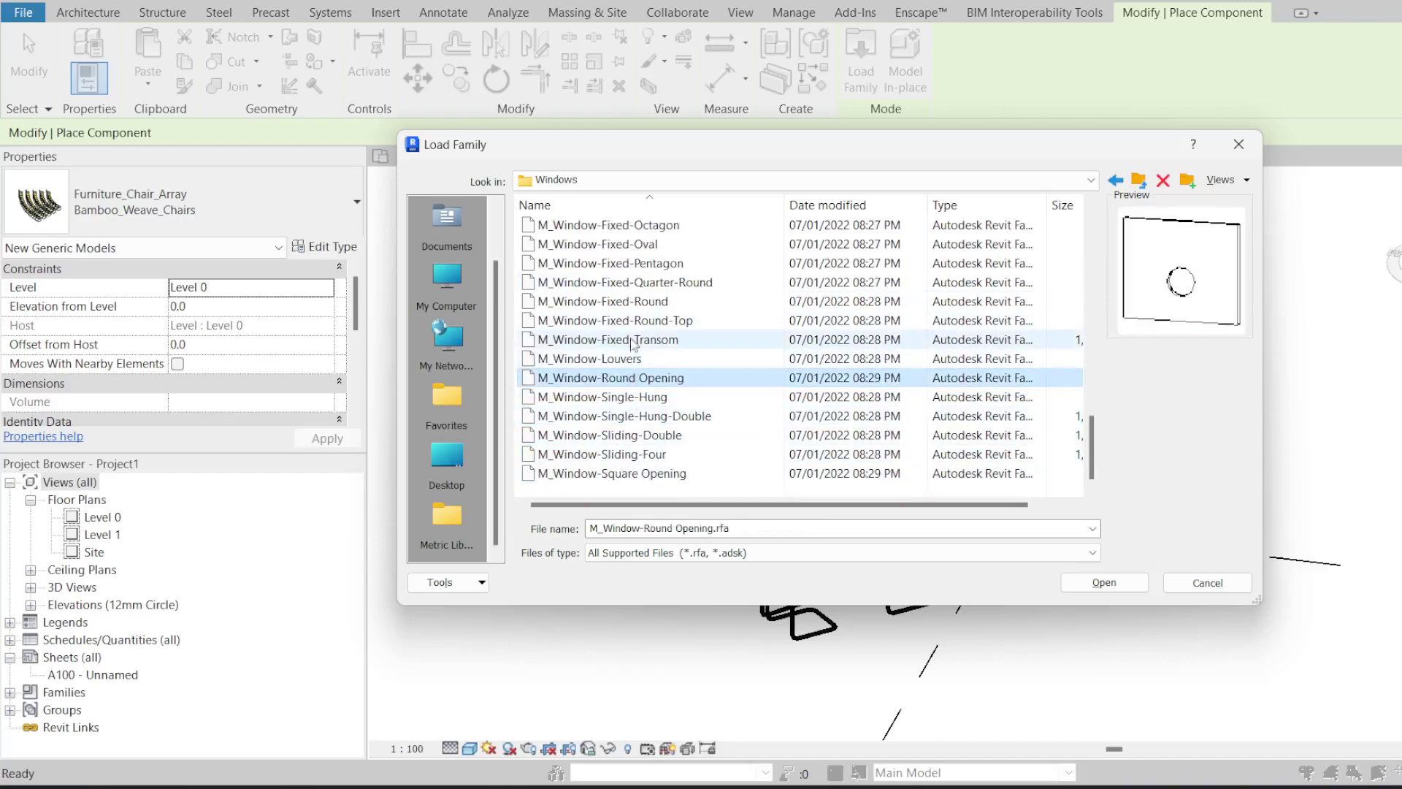
pyautogui.click(633, 320)
pyautogui.scroll(3, 638, 365)
pyautogui.click(639, 396)
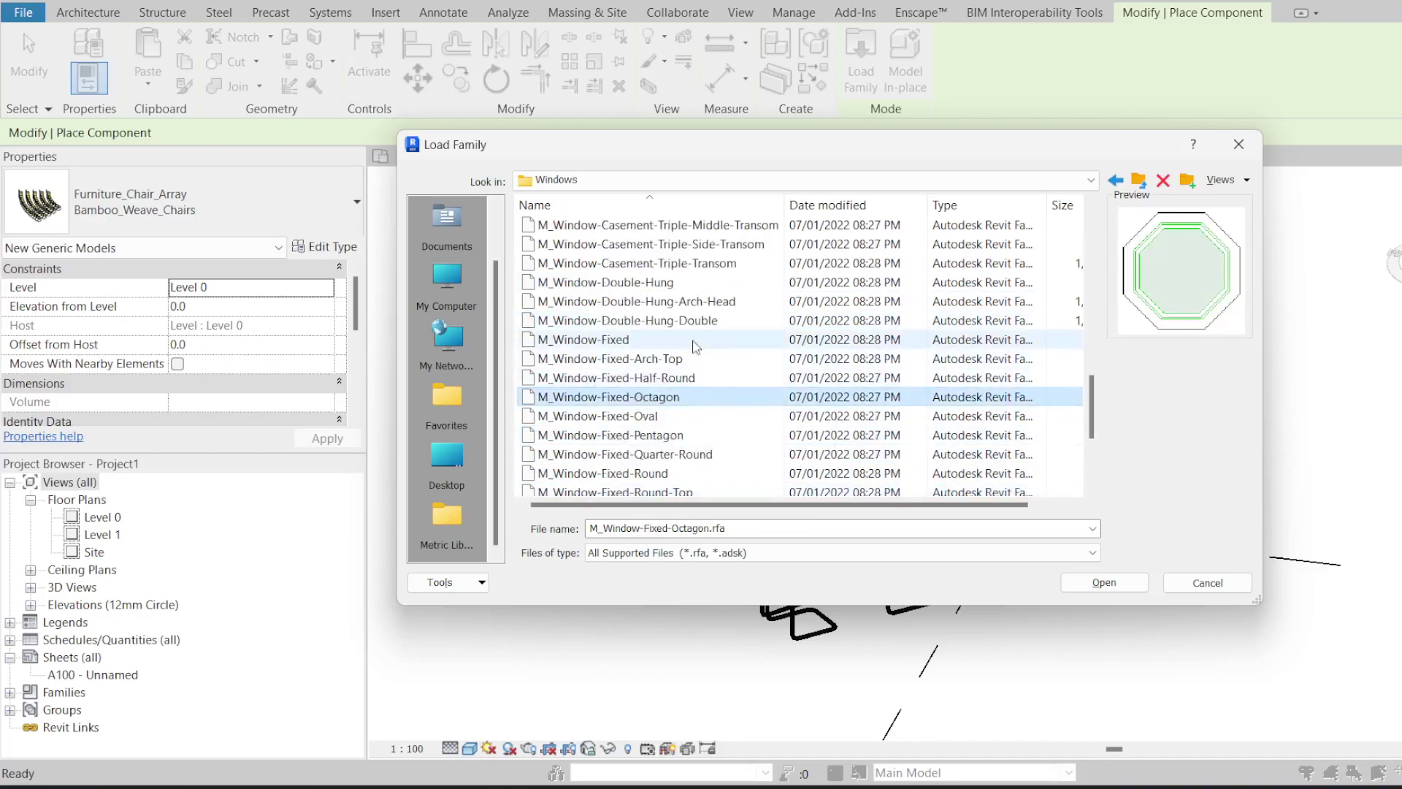
# Step: Open the Muntin folder in Nested Families, preview muntin patterns 2x2, 2x1 and 2x4, and return to Nested Families
pyautogui.scroll(10, 658, 350)
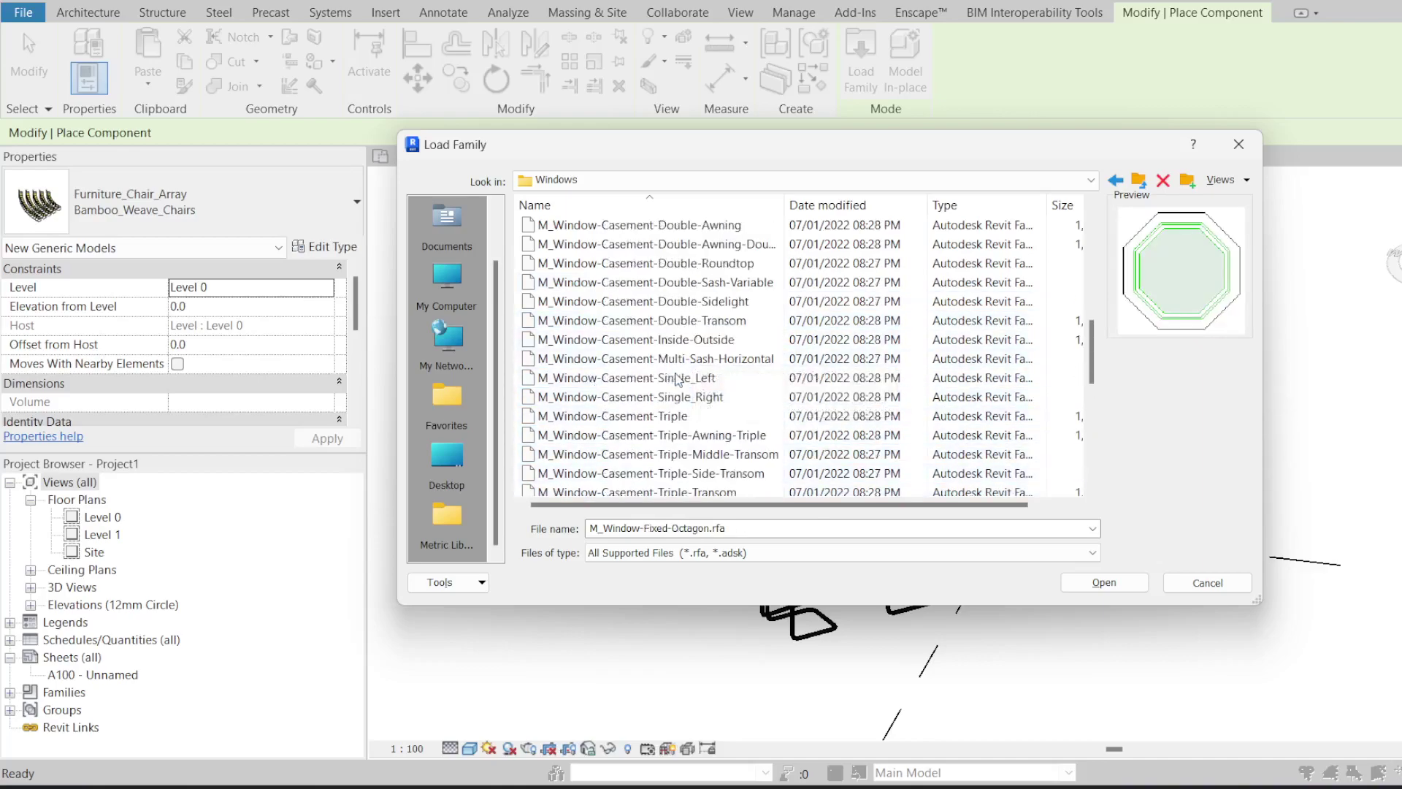
pyautogui.doubleClick(585, 226)
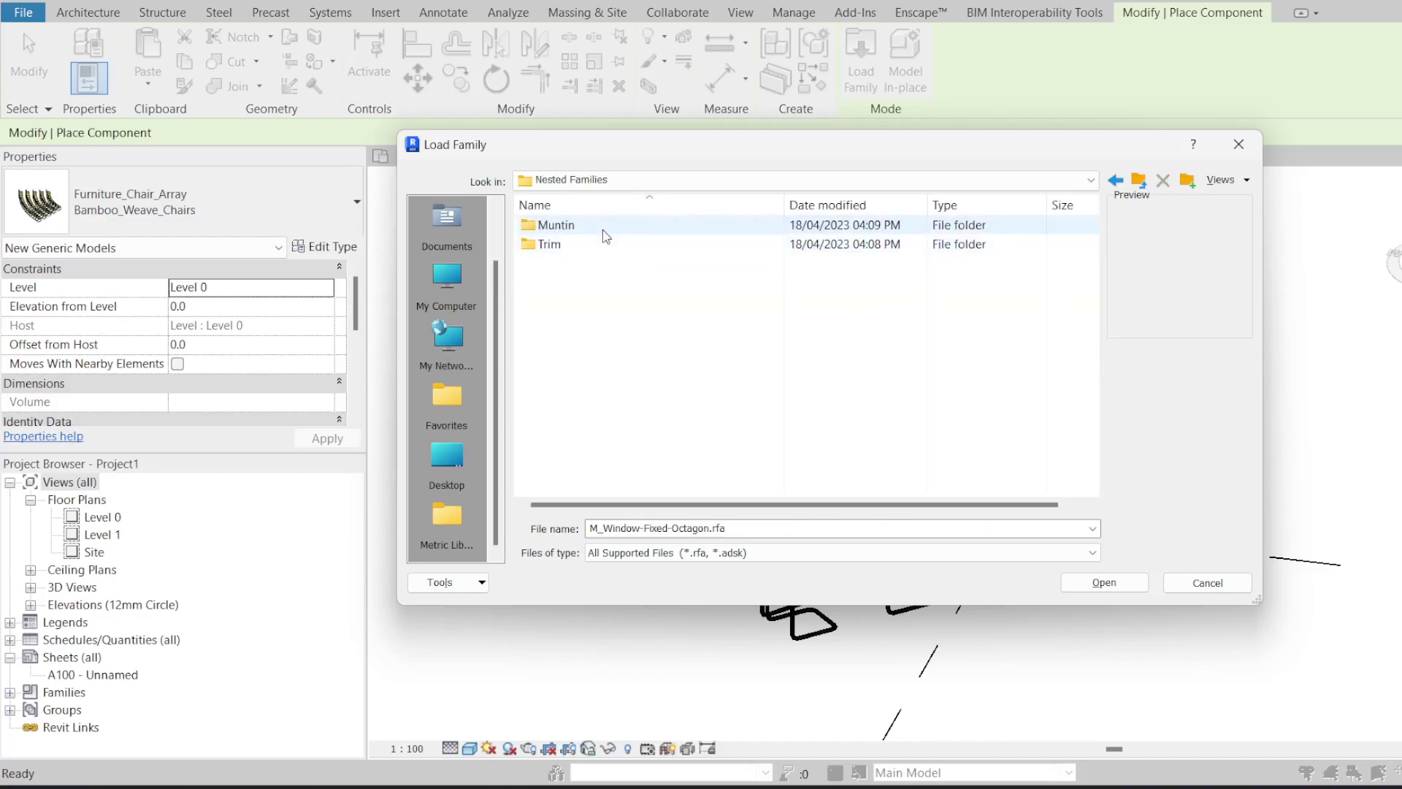
pyautogui.doubleClick(600, 227)
pyautogui.click(593, 228)
pyautogui.click(581, 301)
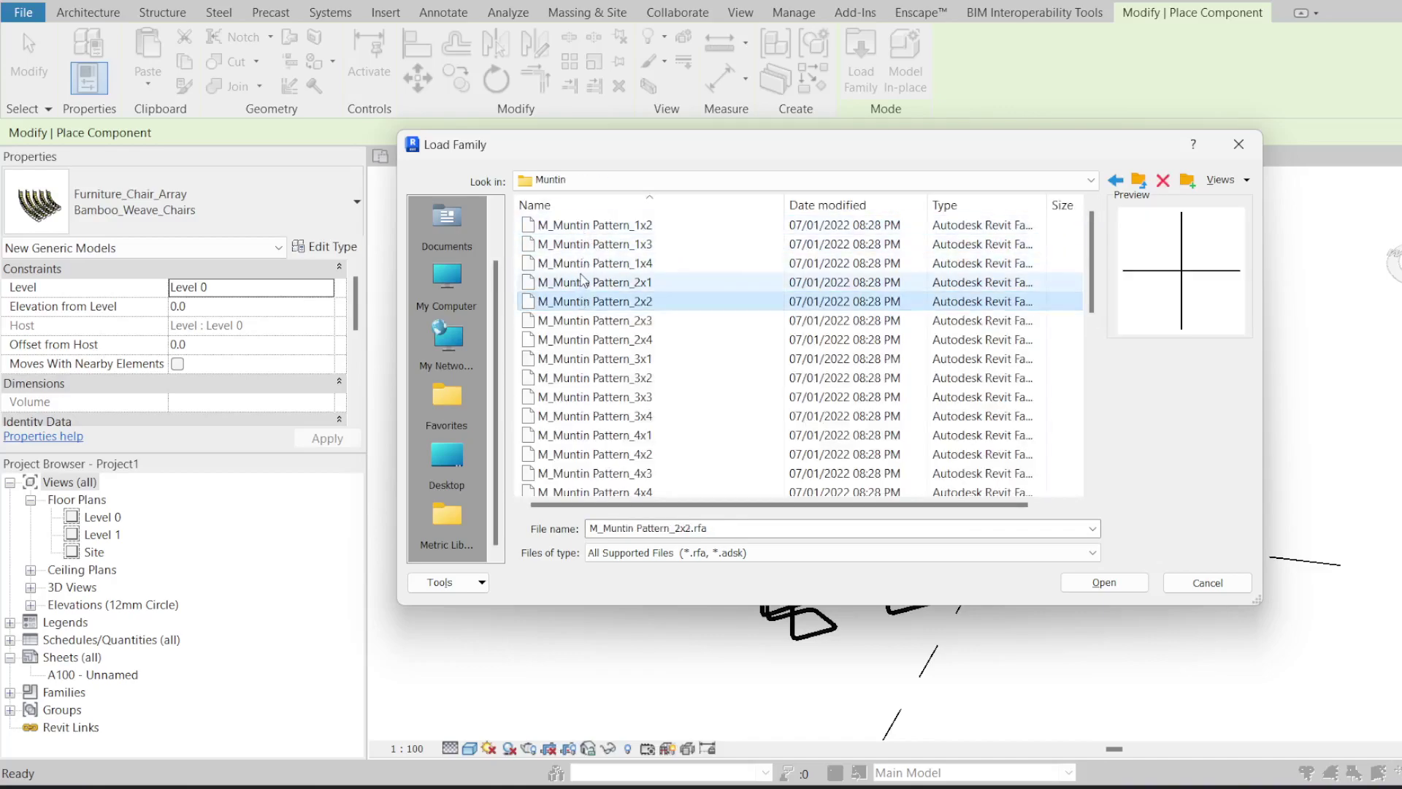
pyautogui.click(584, 282)
pyautogui.click(588, 340)
pyautogui.click(1113, 180)
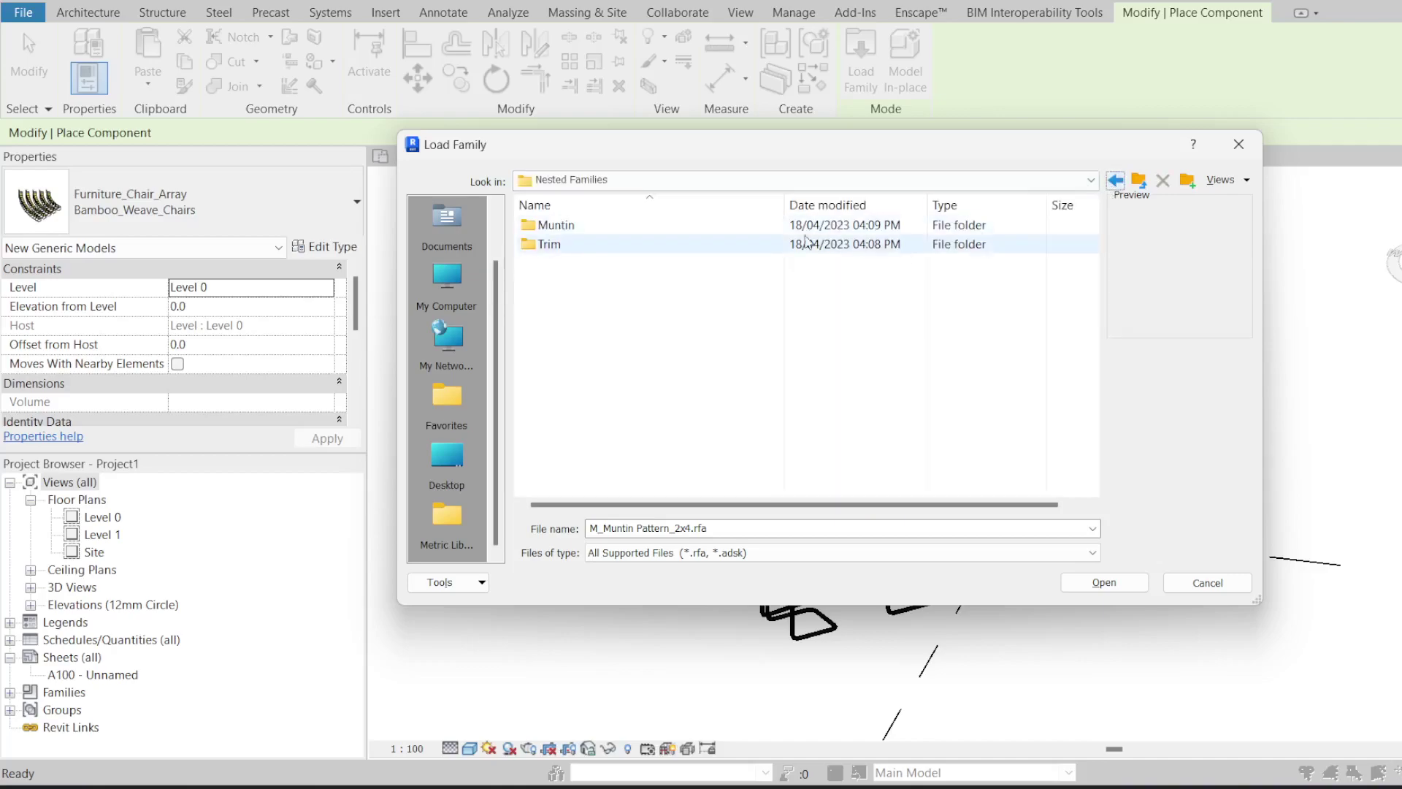
# Step: Open the Trim folder and preview the exterior window trims, including Flat-Backband-Colonial, Flat-Cornice and Flat-Decorative_Drip_Cap-Cape_Cod
pyautogui.doubleClick(716, 248)
pyautogui.click(703, 248)
pyautogui.click(703, 261)
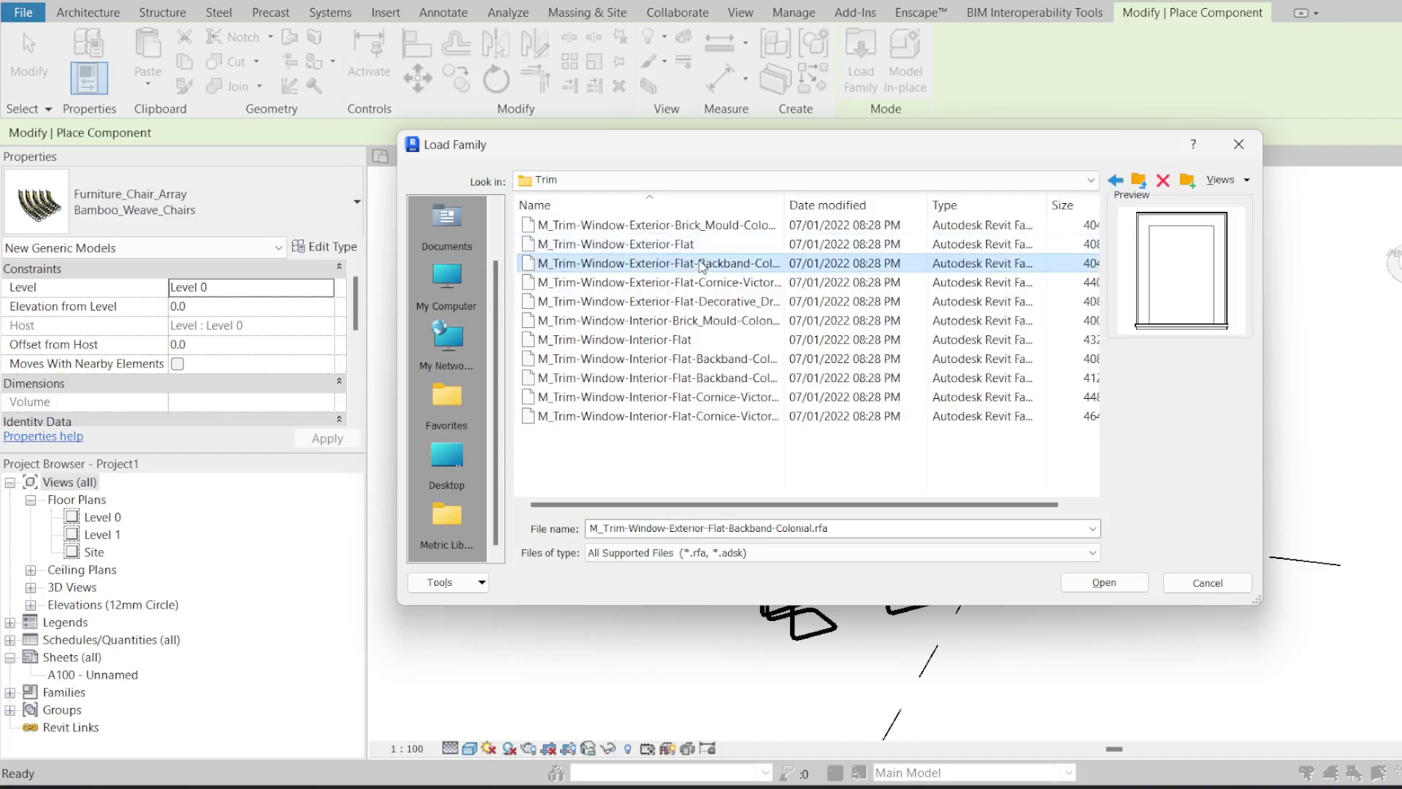
pyautogui.click(701, 225)
pyautogui.click(747, 262)
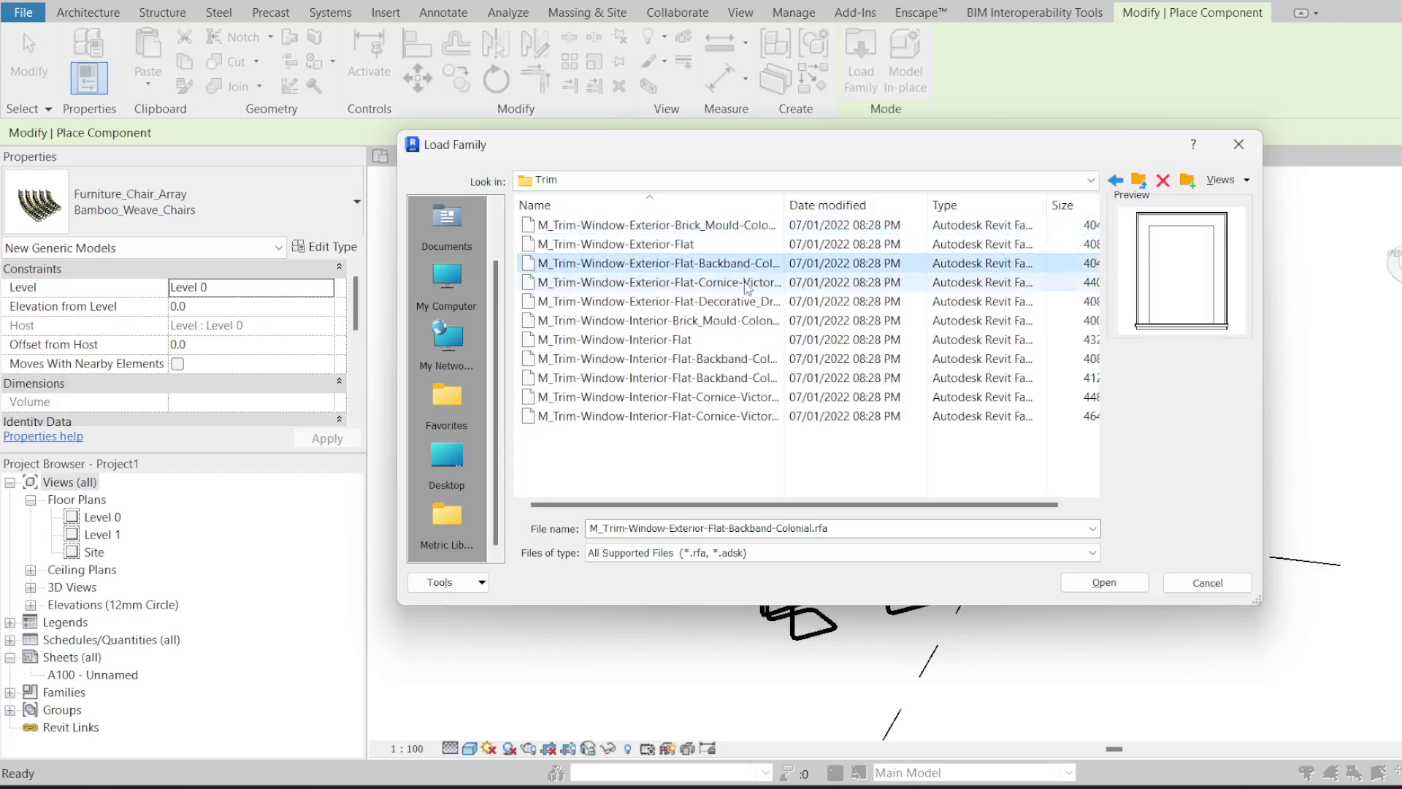
pyautogui.click(739, 283)
pyautogui.click(736, 301)
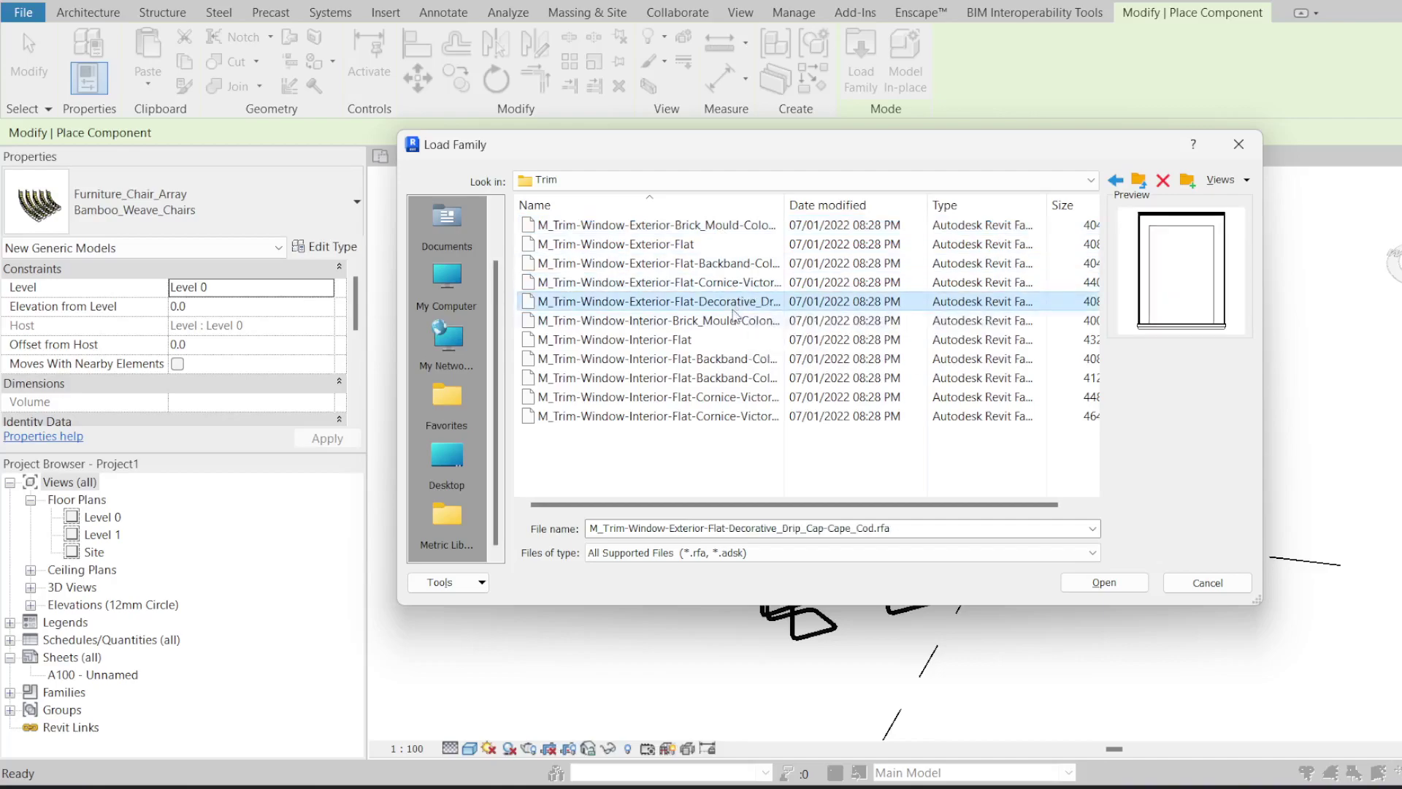
# Step: Preview the interior window trims, including Brick_Mould, Flat-Backband-Colonial-1 and Flat-Backband-Colonial-2
pyautogui.click(711, 321)
pyautogui.click(714, 302)
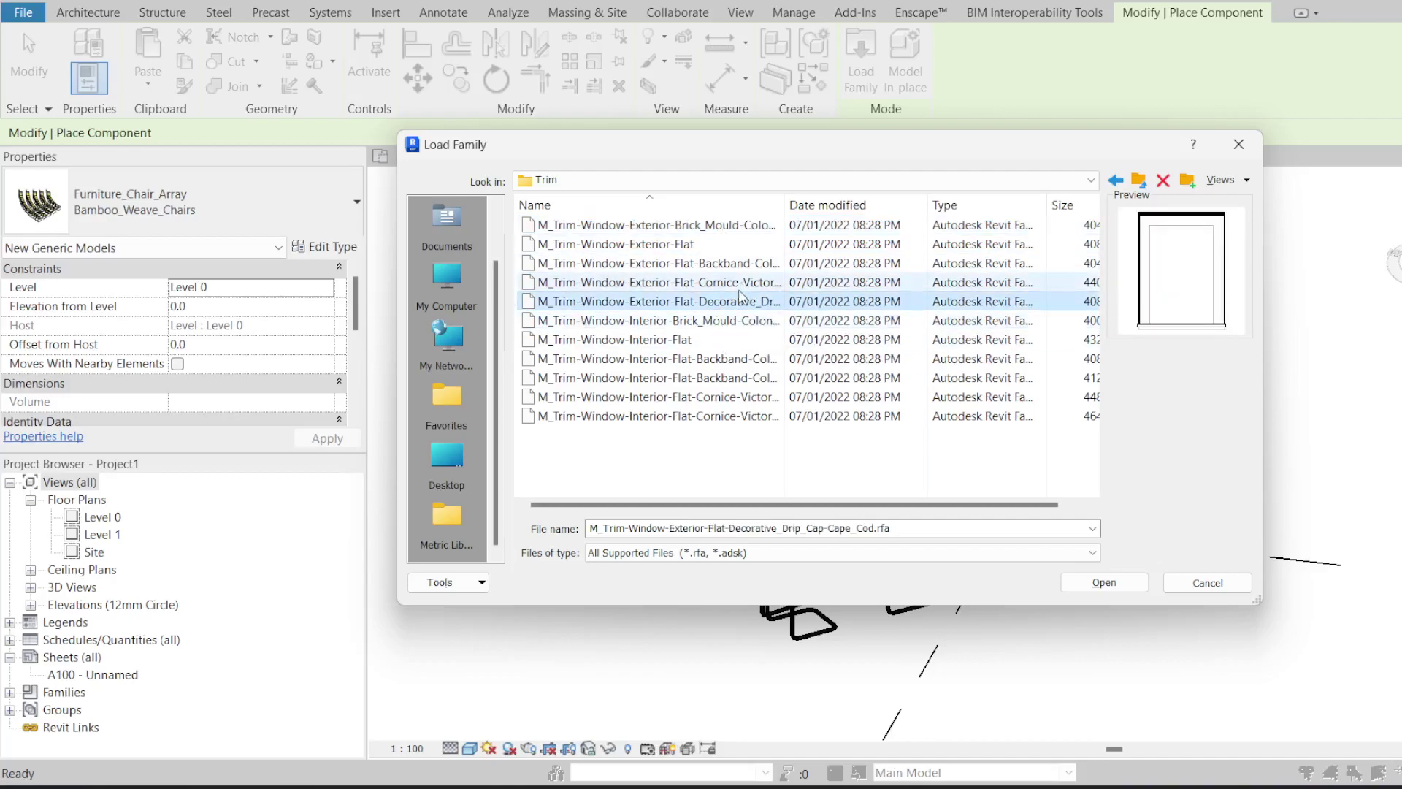
pyautogui.click(733, 321)
pyautogui.click(727, 358)
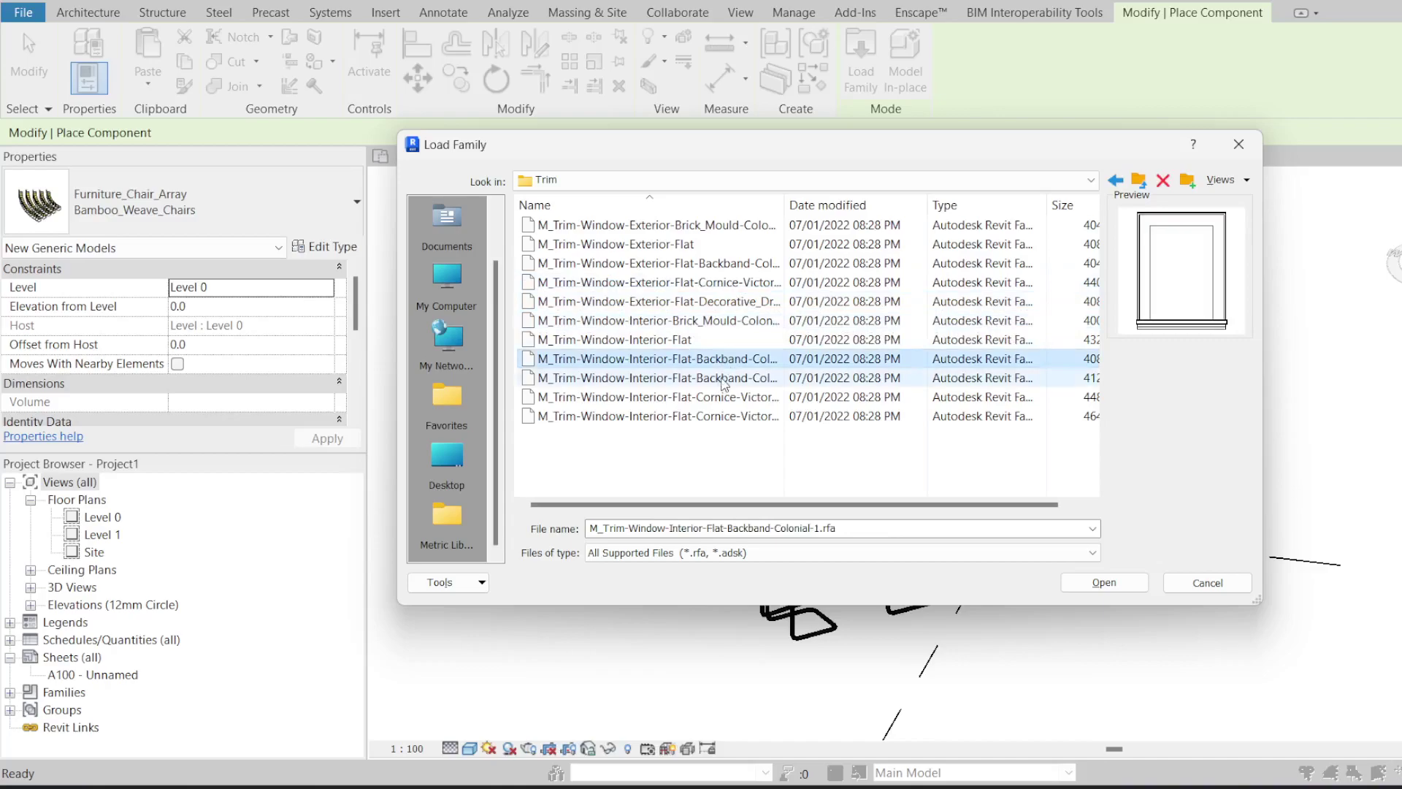
pyautogui.click(724, 382)
# Step: Leave the nested trim families and go up to the RVT 2023 Libraries folder
pyautogui.click(1117, 182)
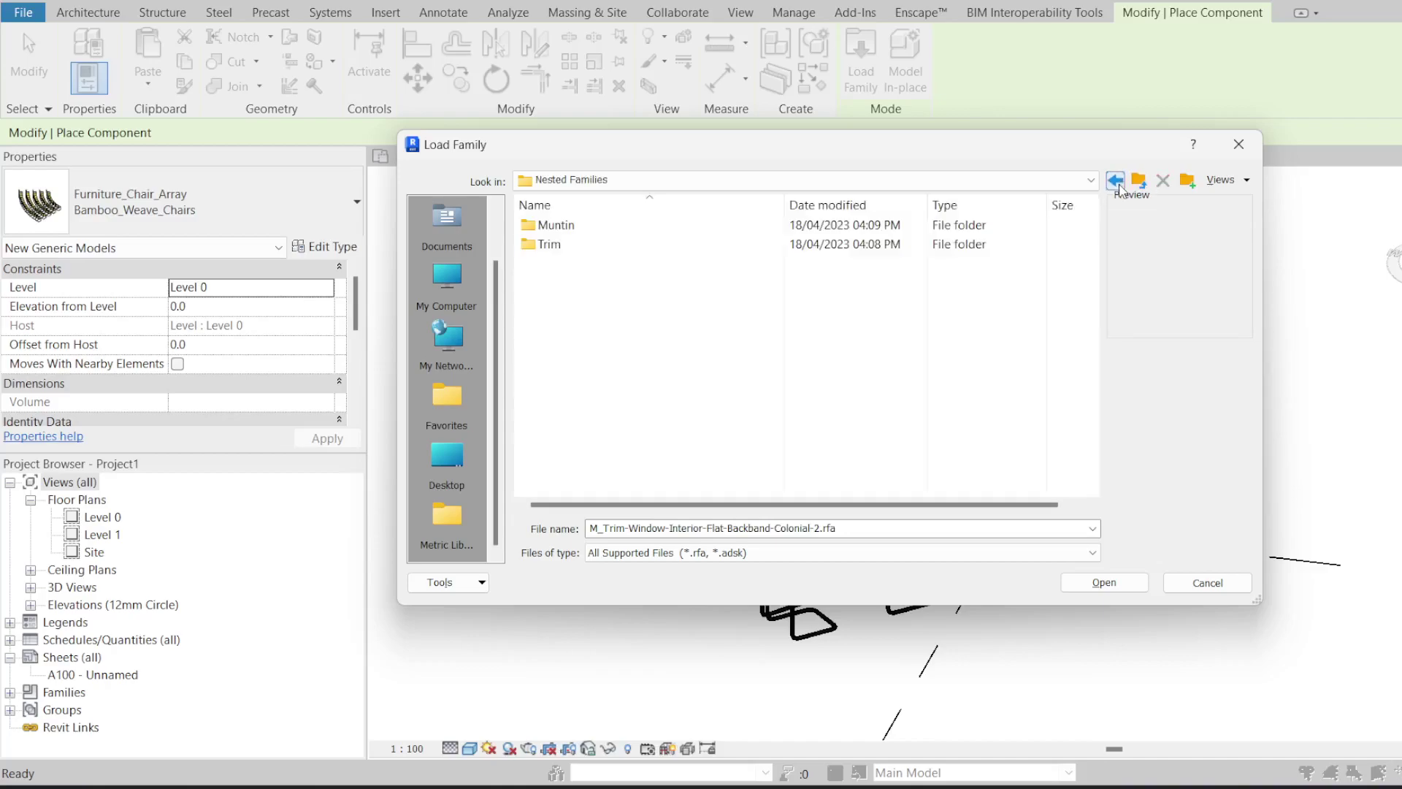
pyautogui.click(1117, 183)
pyautogui.click(1090, 180)
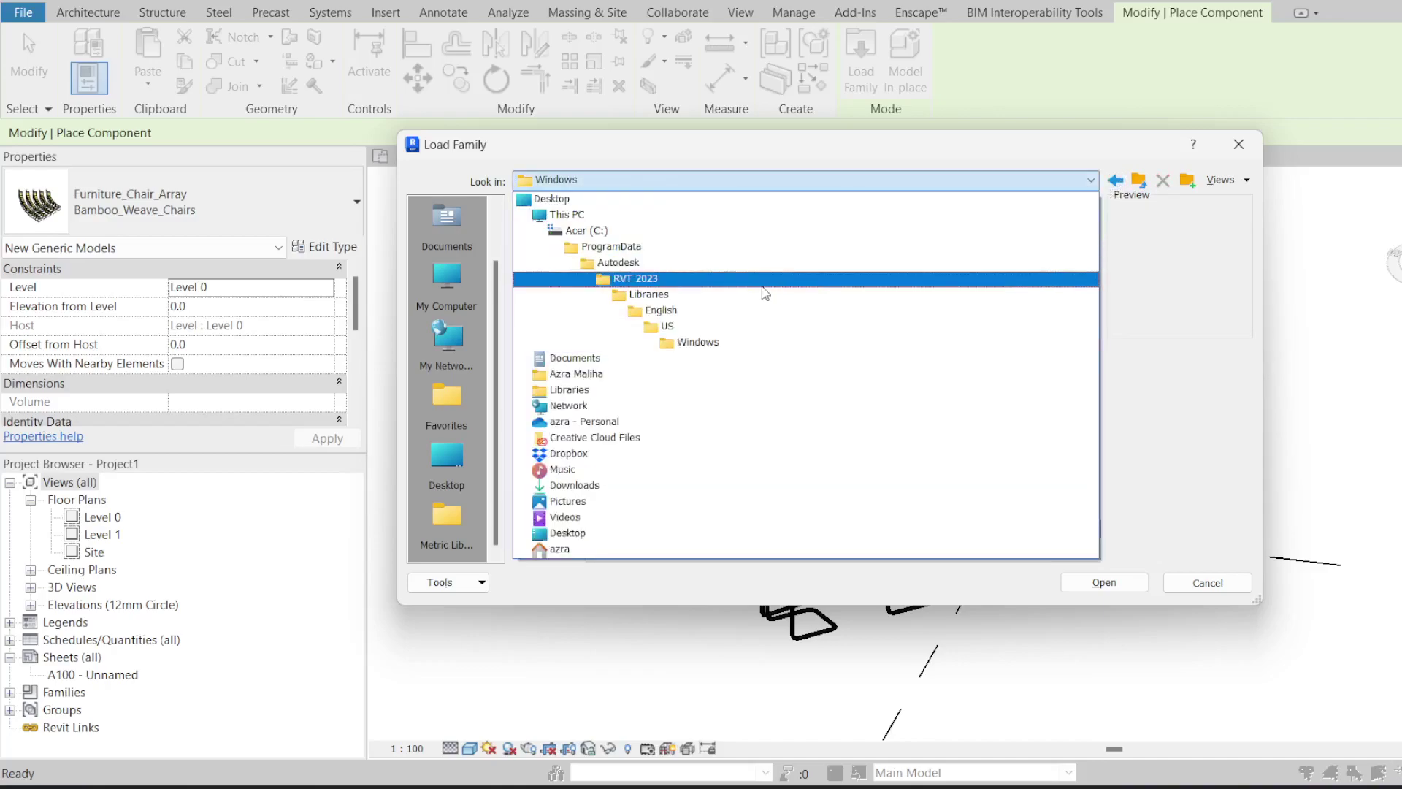
pyautogui.click(751, 298)
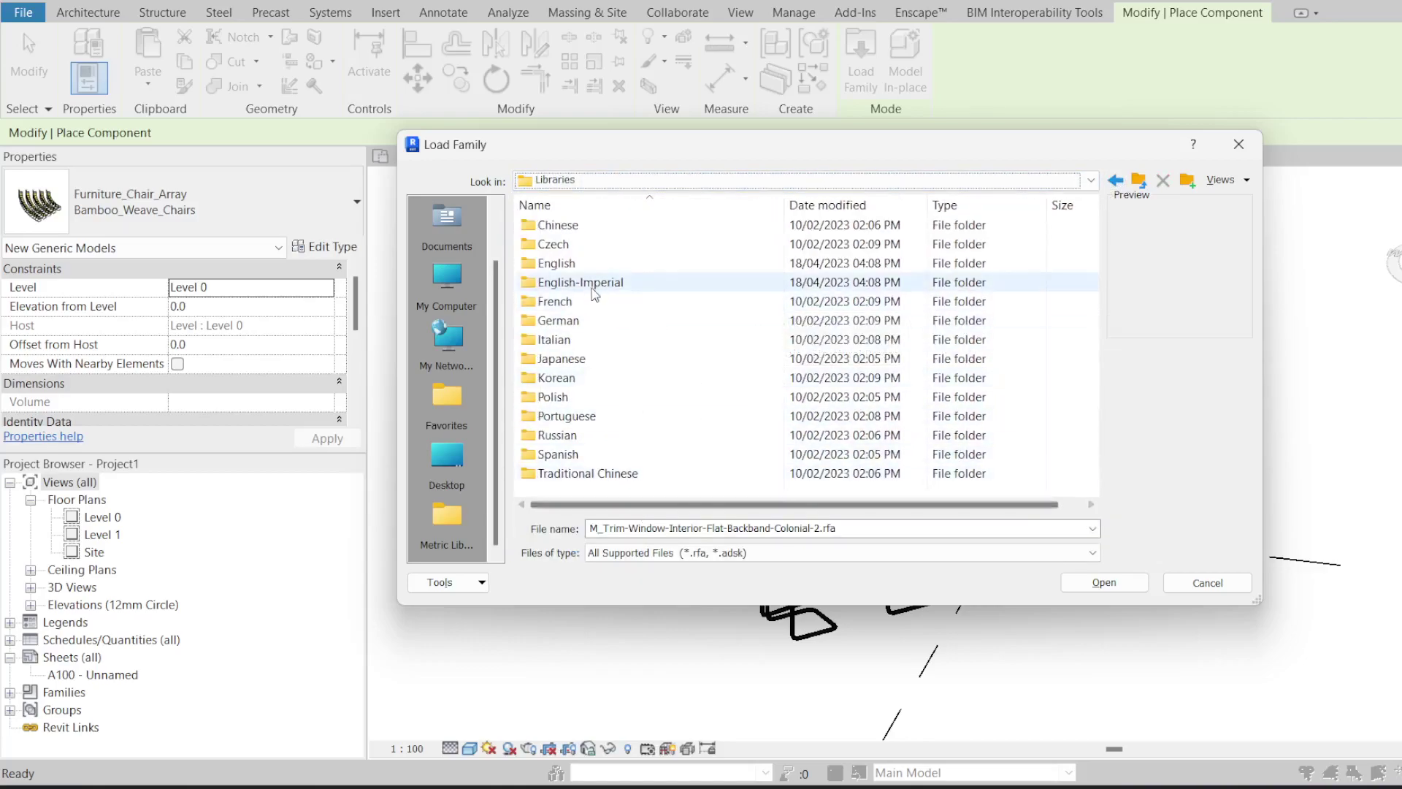
# Step: Look into the English library, the Chinese library and its 路径分析 folder, and return to Libraries
pyautogui.doubleClick(815, 265)
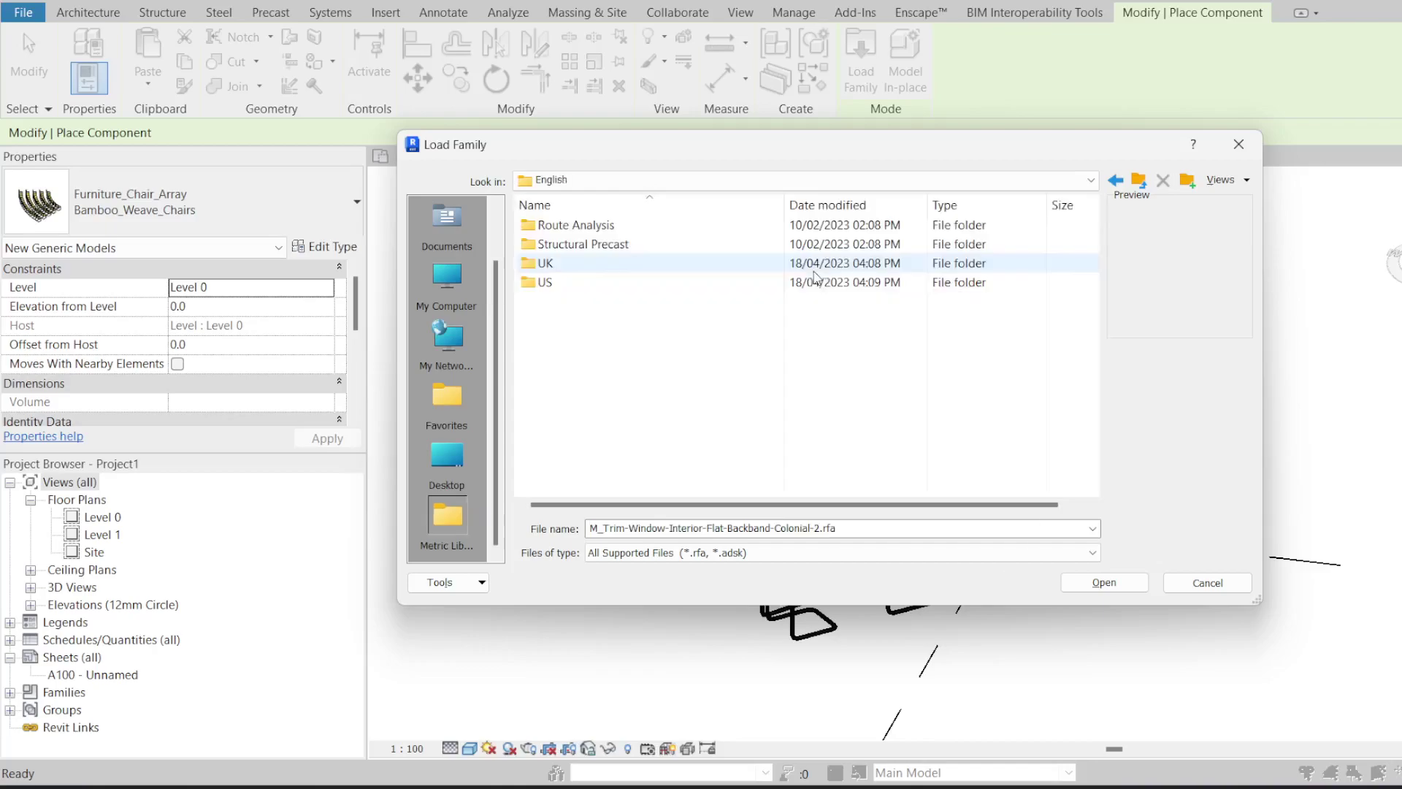
pyautogui.click(1115, 180)
pyautogui.doubleClick(743, 226)
pyautogui.doubleClick(739, 243)
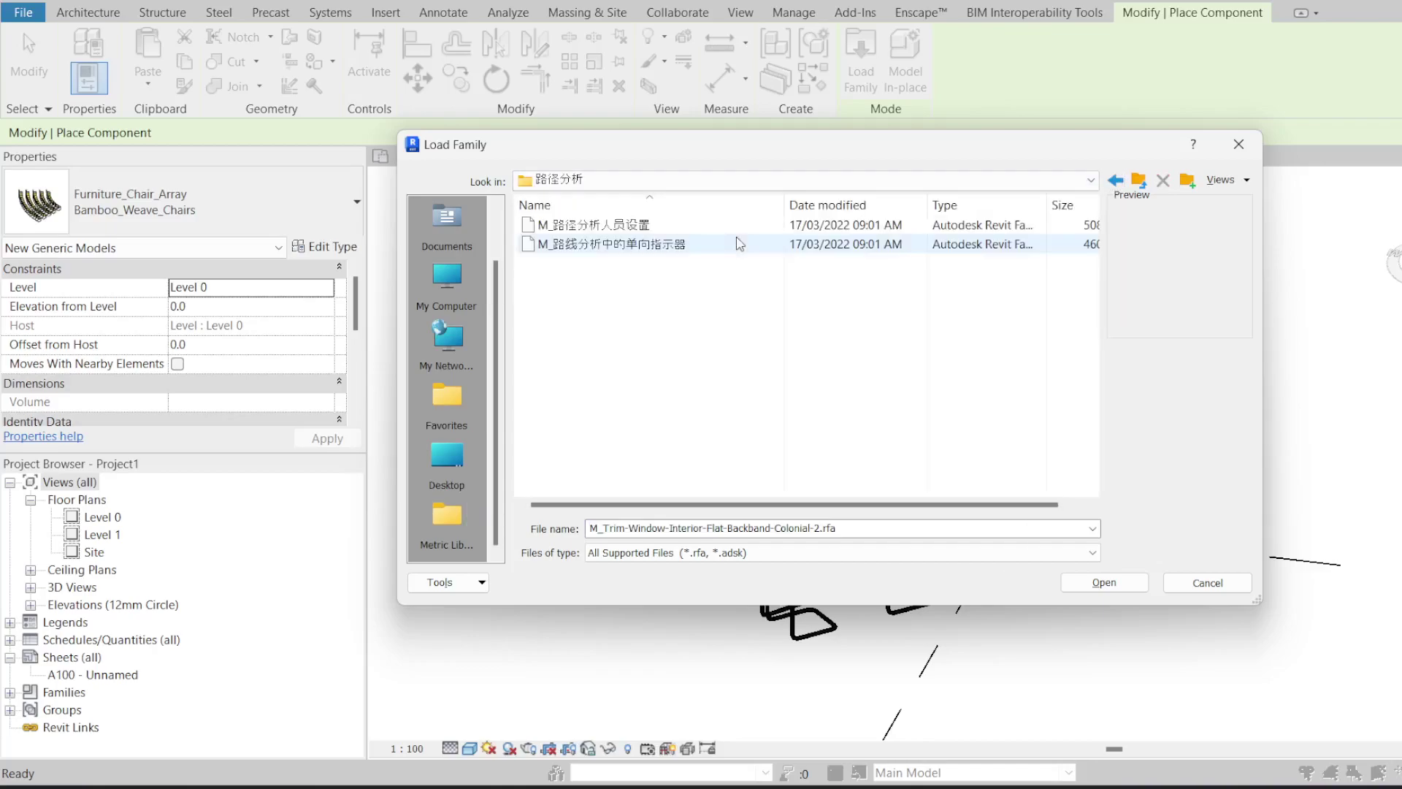
pyautogui.click(1114, 180)
pyautogui.click(1115, 180)
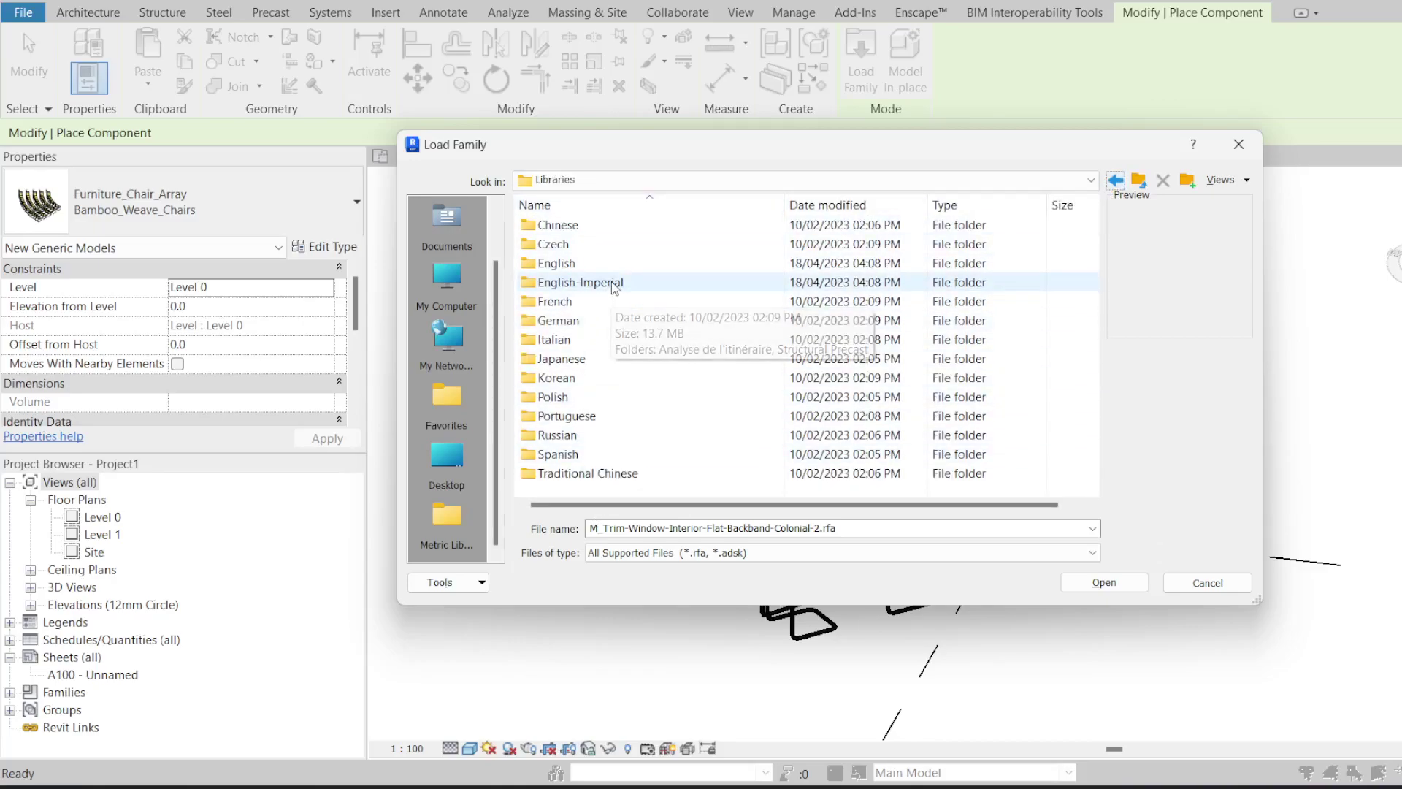
# Step: Look through the family category folders of the English-Imperial library and return to Libraries
pyautogui.doubleClick(588, 281)
pyautogui.scroll(-6, 629, 292)
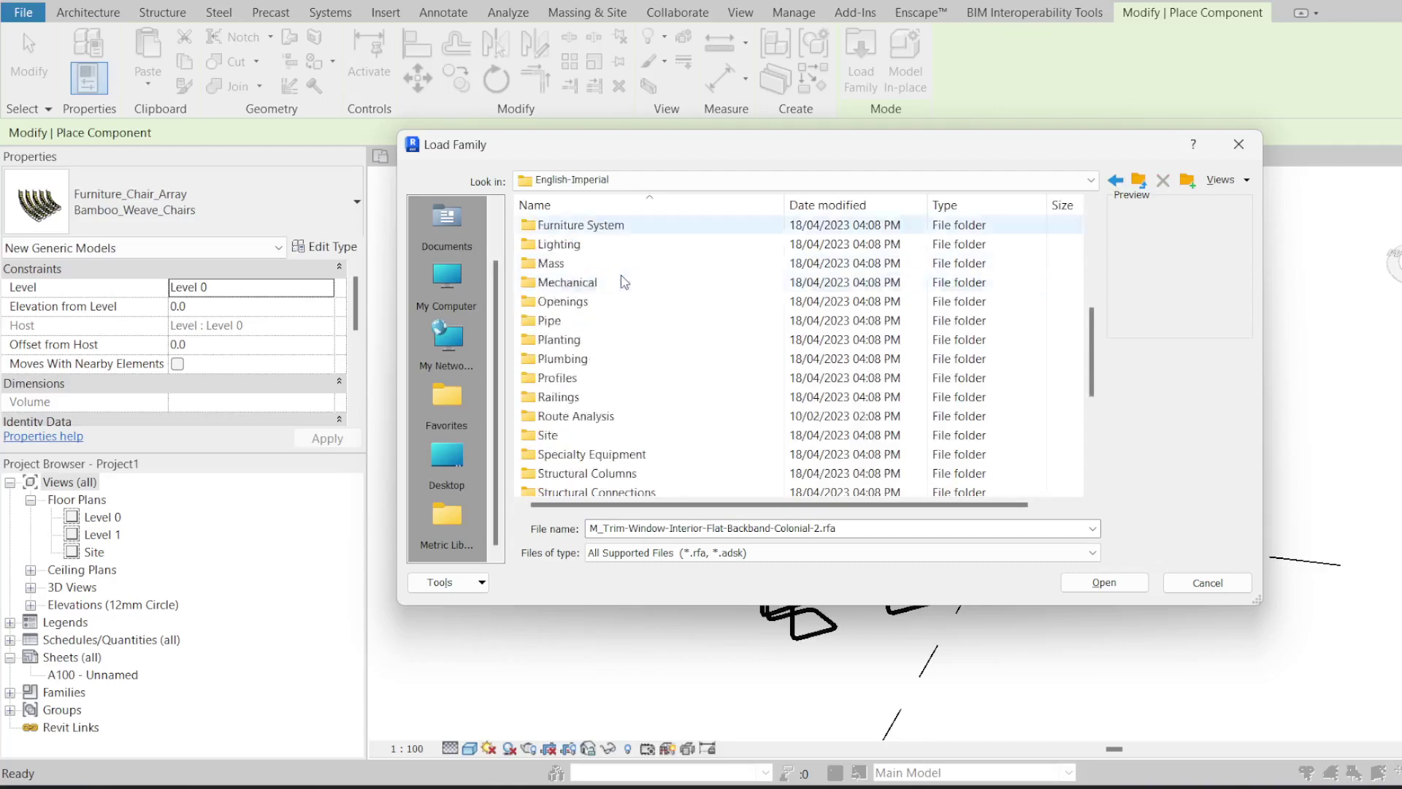
pyautogui.scroll(-3, 628, 292)
pyautogui.scroll(10, 629, 292)
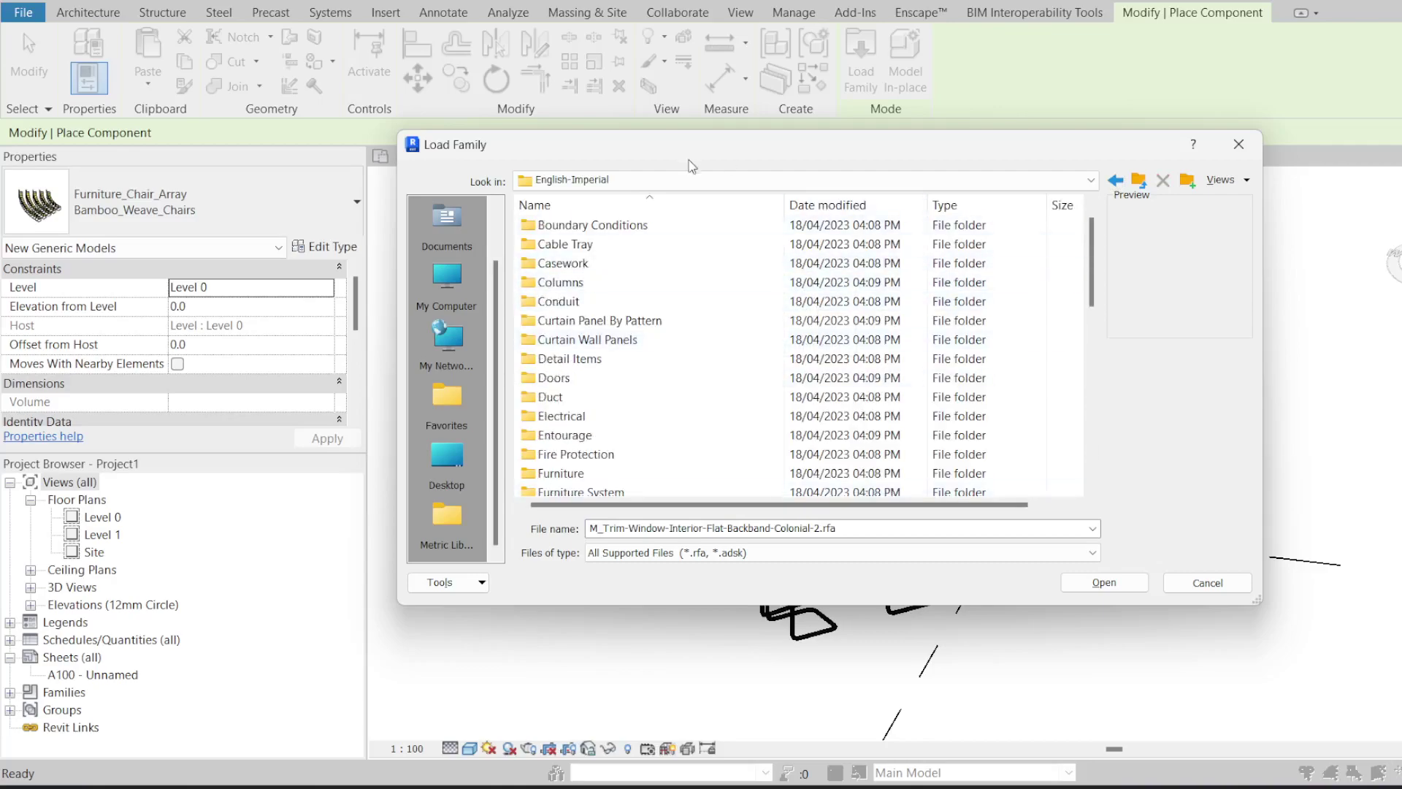
pyautogui.click(1117, 181)
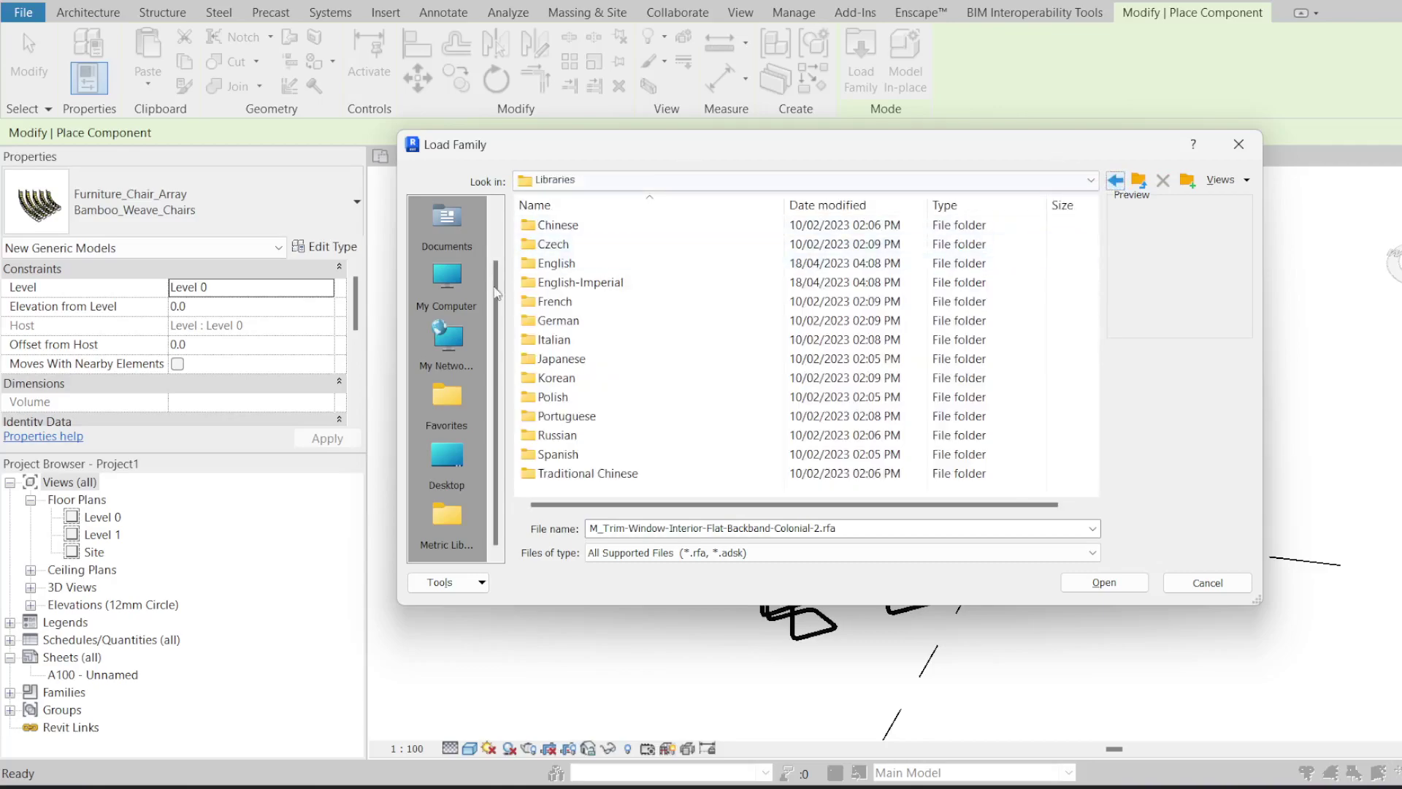
# Step: Open the Windows folder of the UK library inside the English folder
pyautogui.doubleClick(550, 264)
pyautogui.doubleClick(574, 267)
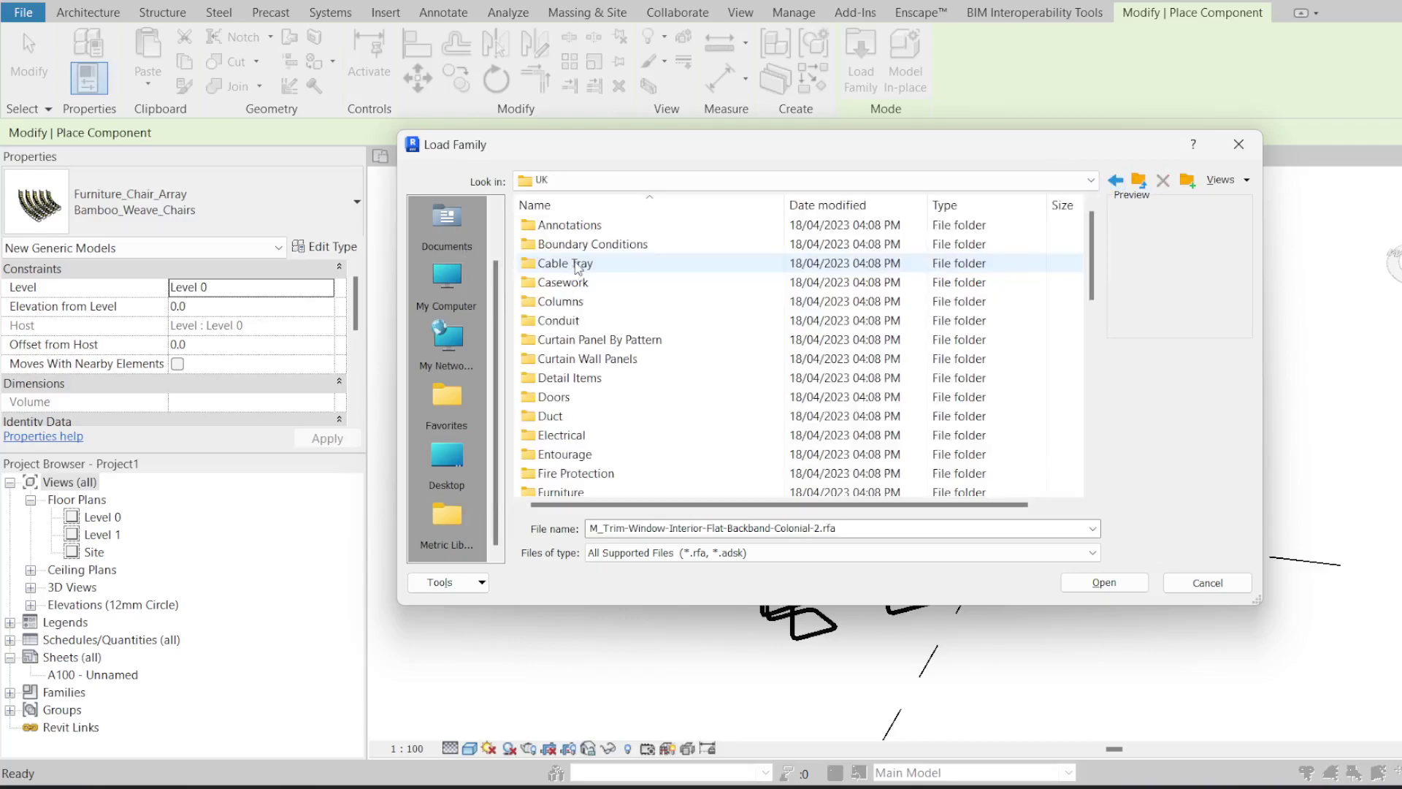
pyautogui.scroll(-8, 628, 336)
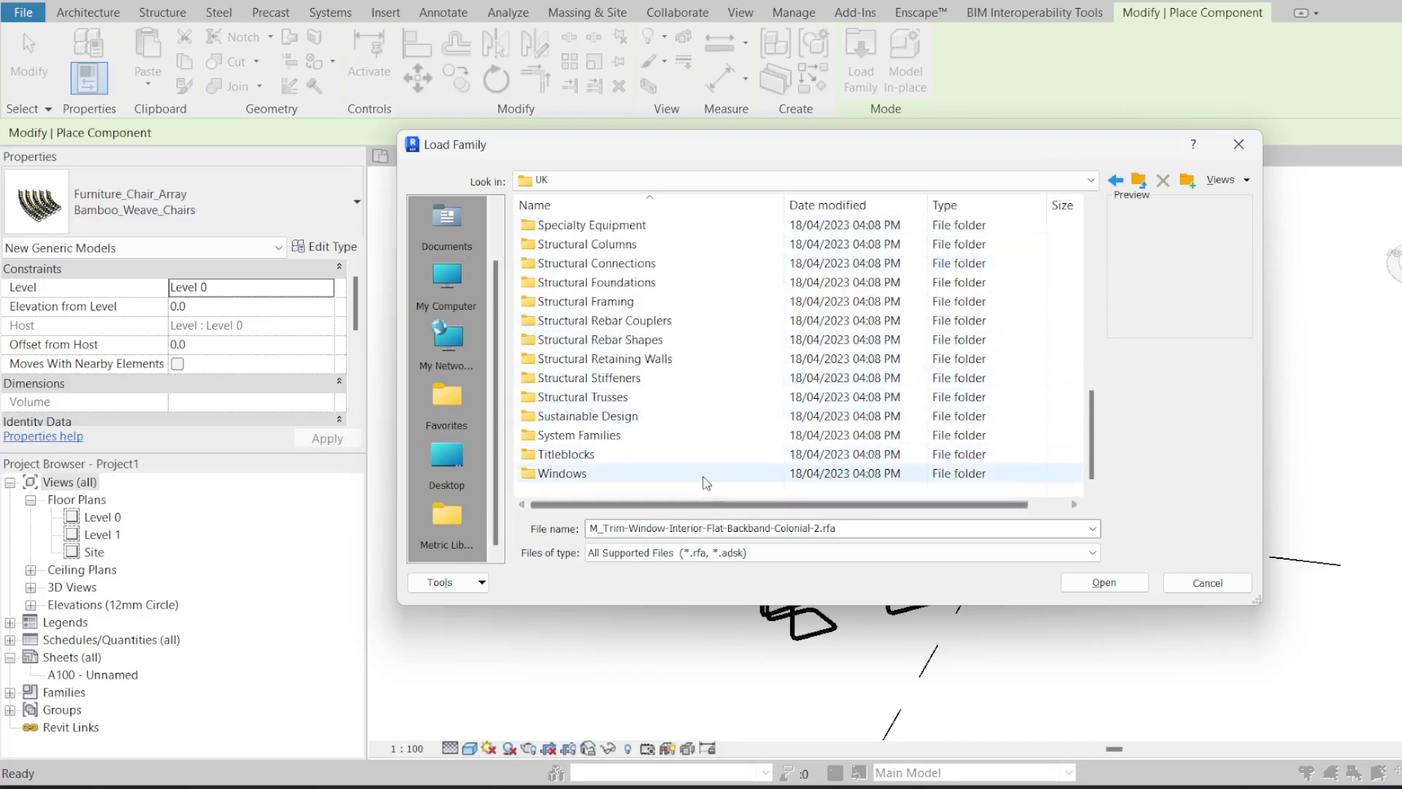
pyautogui.doubleClick(704, 476)
# Step: Preview the first UK window families, from Windows_Arched through Arc-Sash and Bay_Rectangular_Tpl to Windows_Composite
pyautogui.click(595, 248)
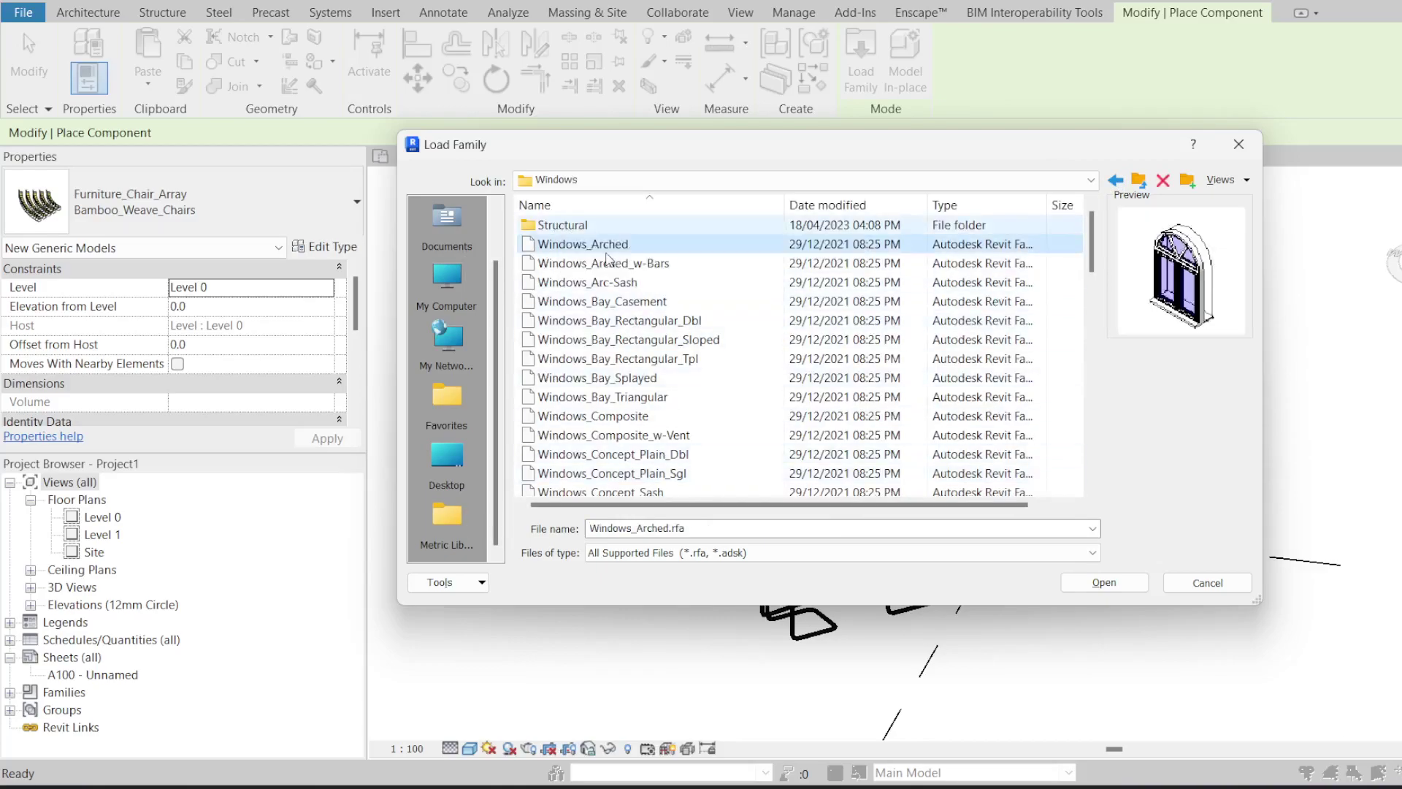
pyautogui.click(612, 265)
pyautogui.click(619, 281)
pyautogui.click(629, 301)
pyautogui.click(665, 358)
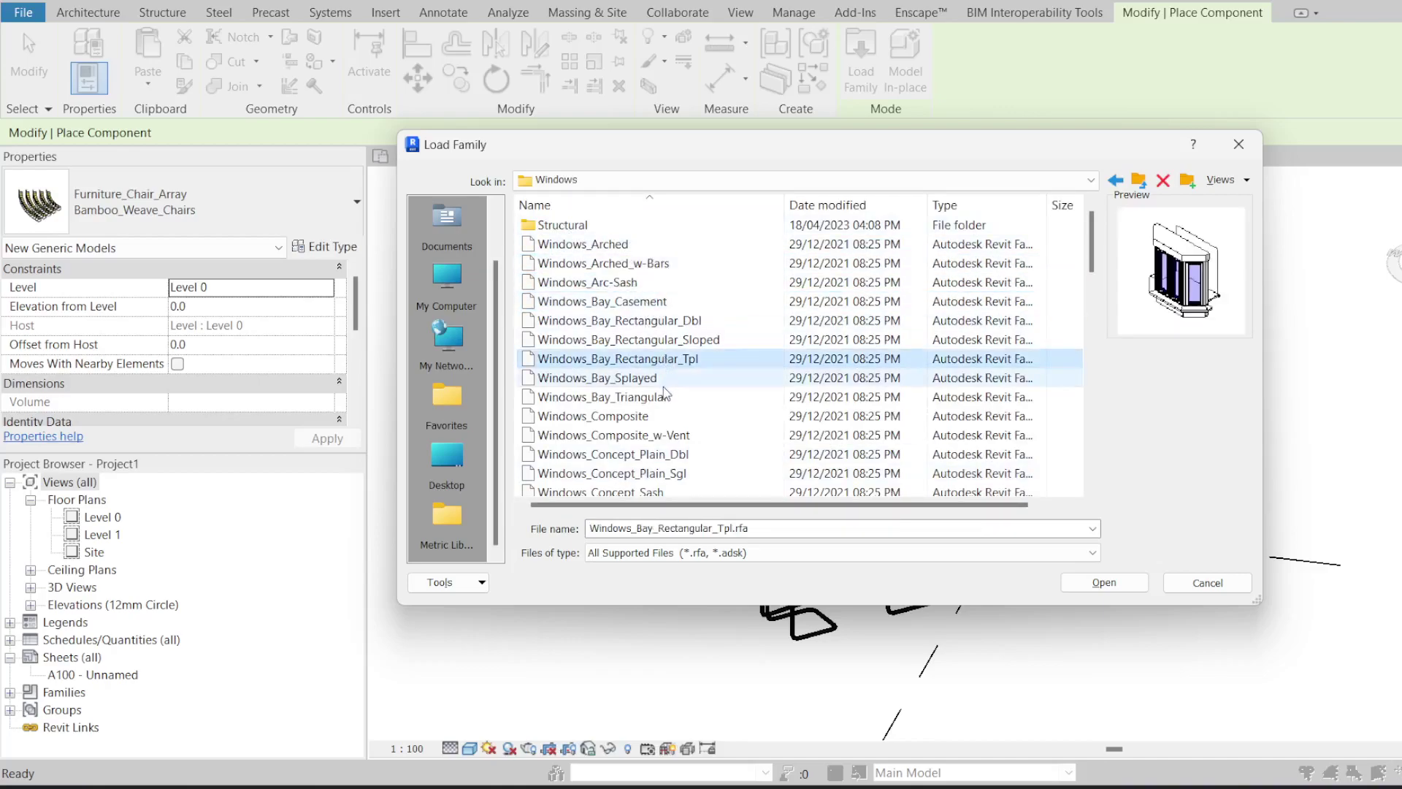
pyautogui.click(663, 415)
pyautogui.scroll(-1, 662, 415)
pyautogui.scroll(1, 663, 415)
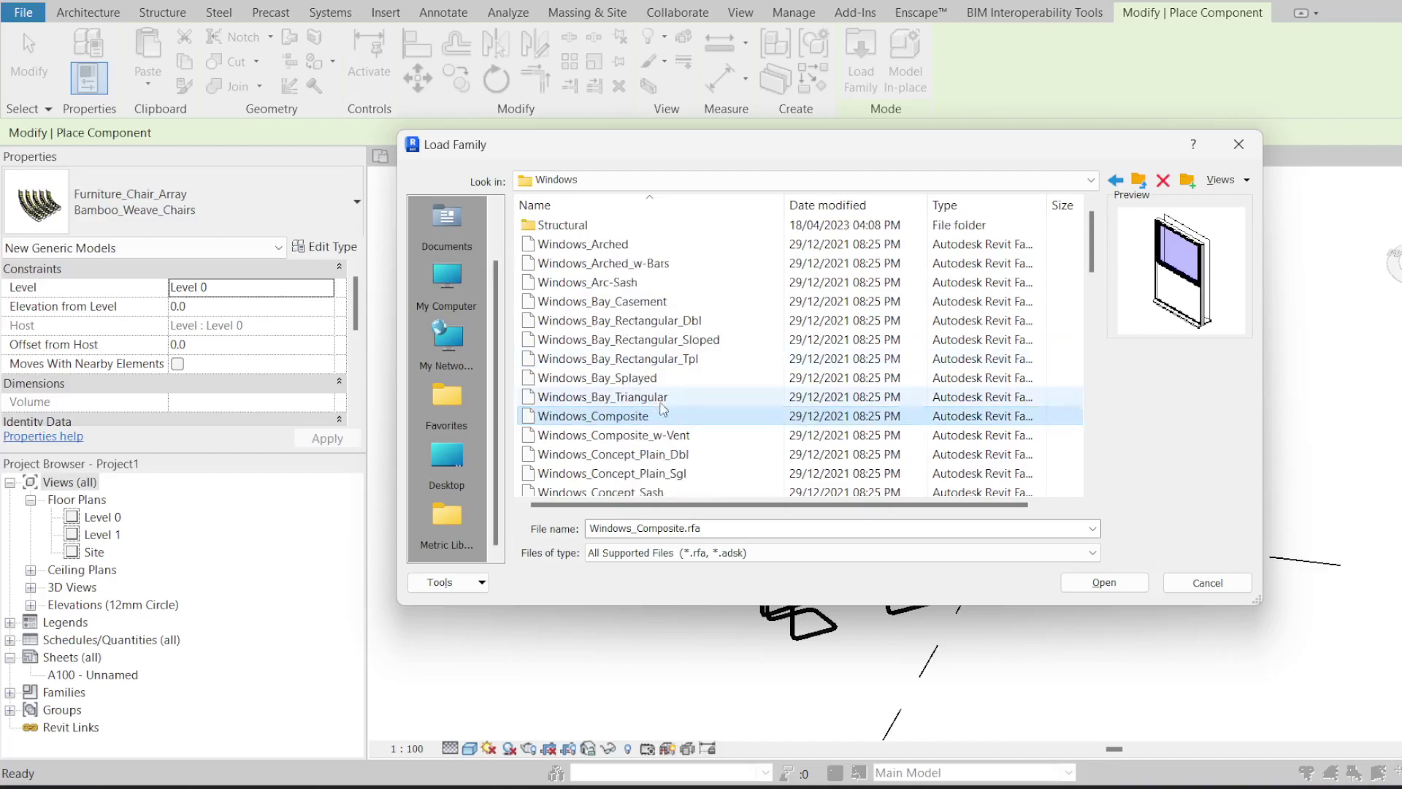
# Step: Preview the arched, arc-sash and bay windows again, including Bay_Casement, Bay_Rectangular_Dbl, Bay_Rectangular_Sloped and Bay_Splayed
pyautogui.click(595, 244)
pyautogui.click(606, 263)
pyautogui.click(606, 285)
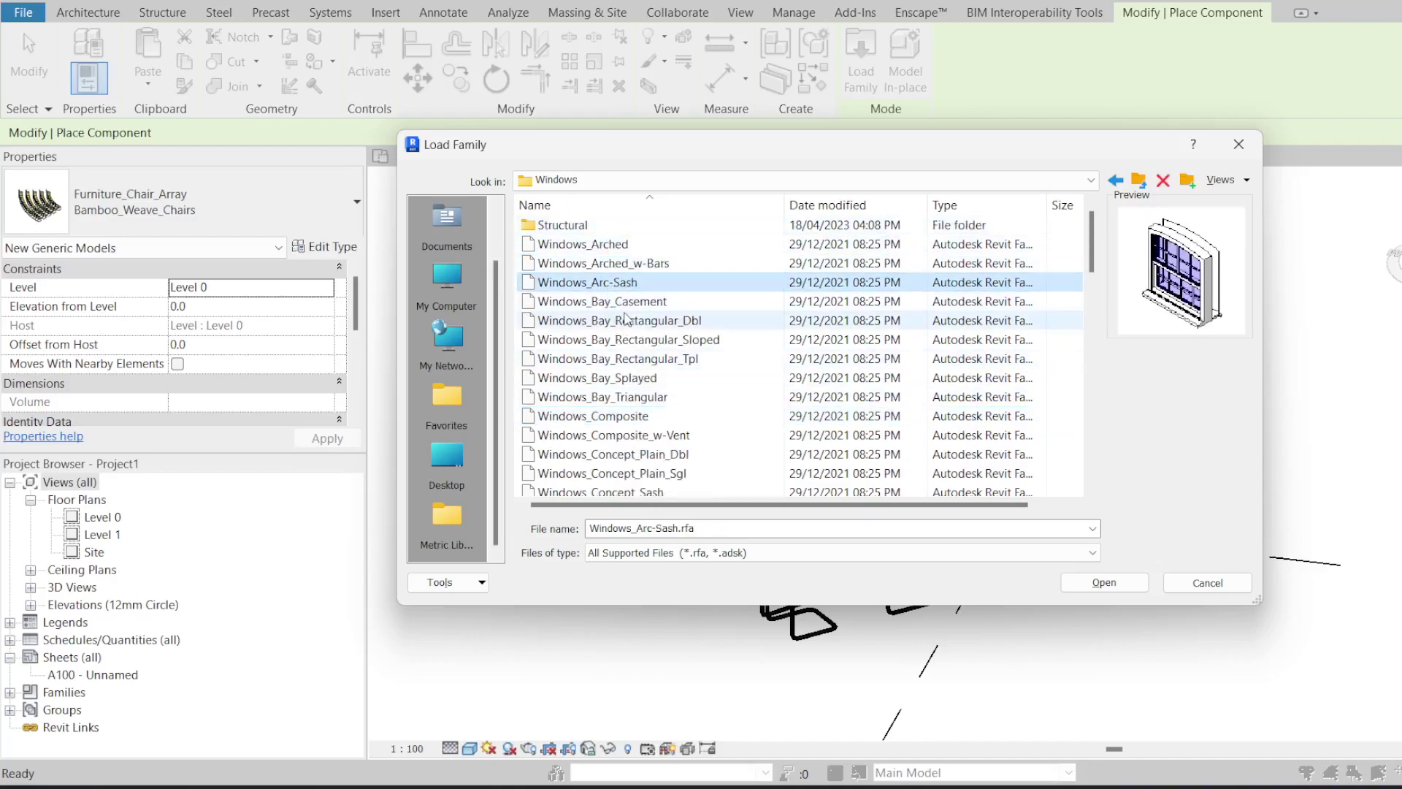
pyautogui.click(624, 307)
pyautogui.click(626, 321)
pyautogui.scroll(-1, 627, 327)
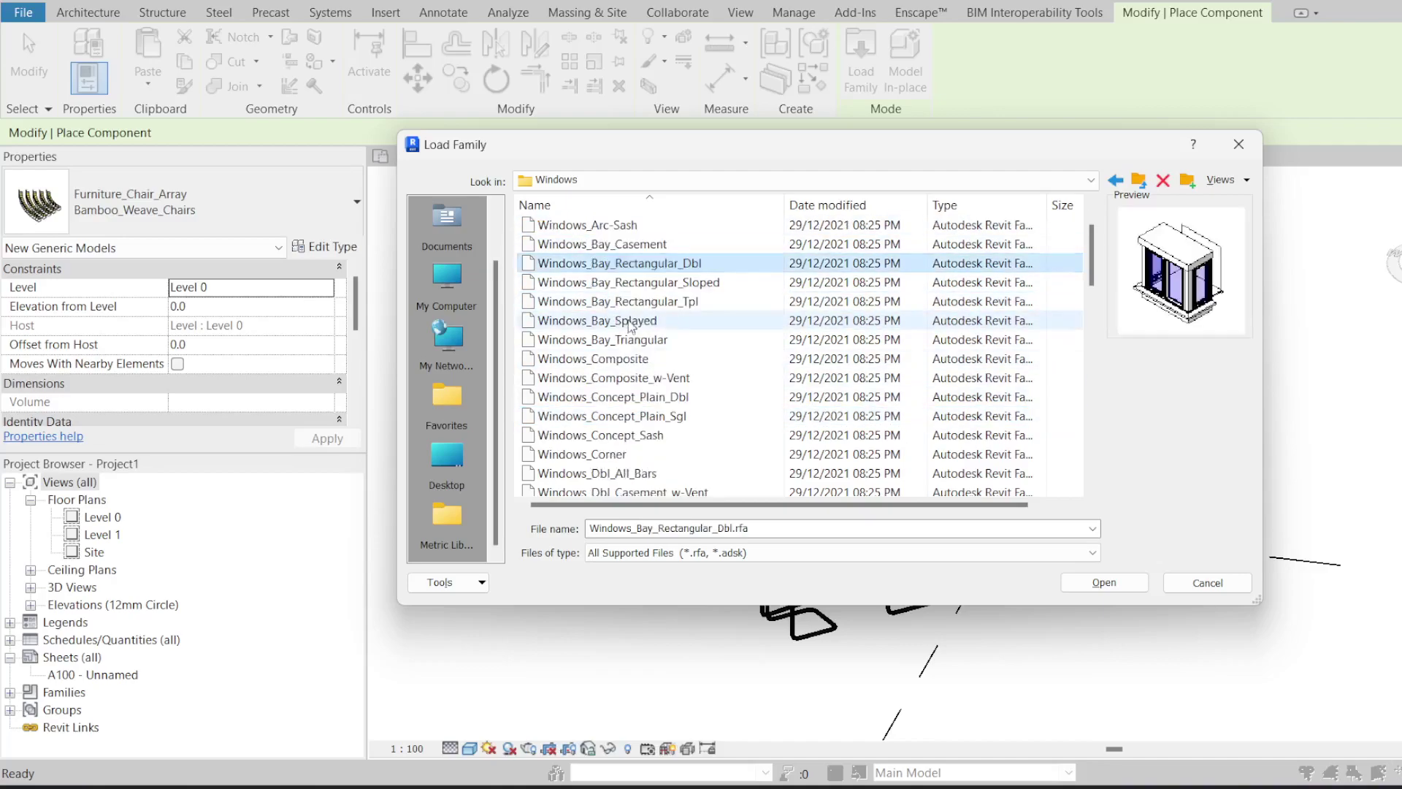
pyautogui.click(645, 282)
pyautogui.click(643, 303)
pyautogui.click(637, 322)
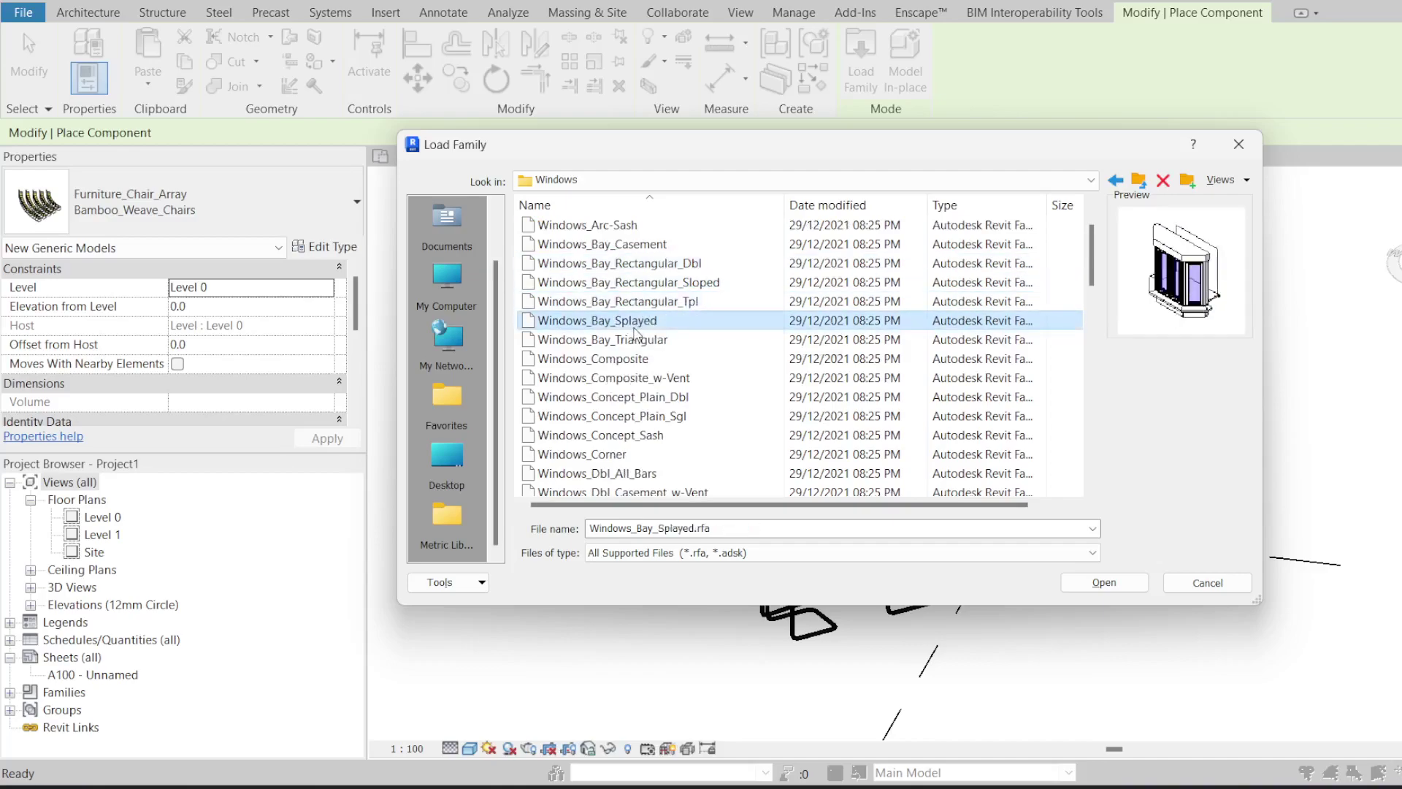
pyautogui.scroll(1, 628, 349)
pyautogui.click(661, 244)
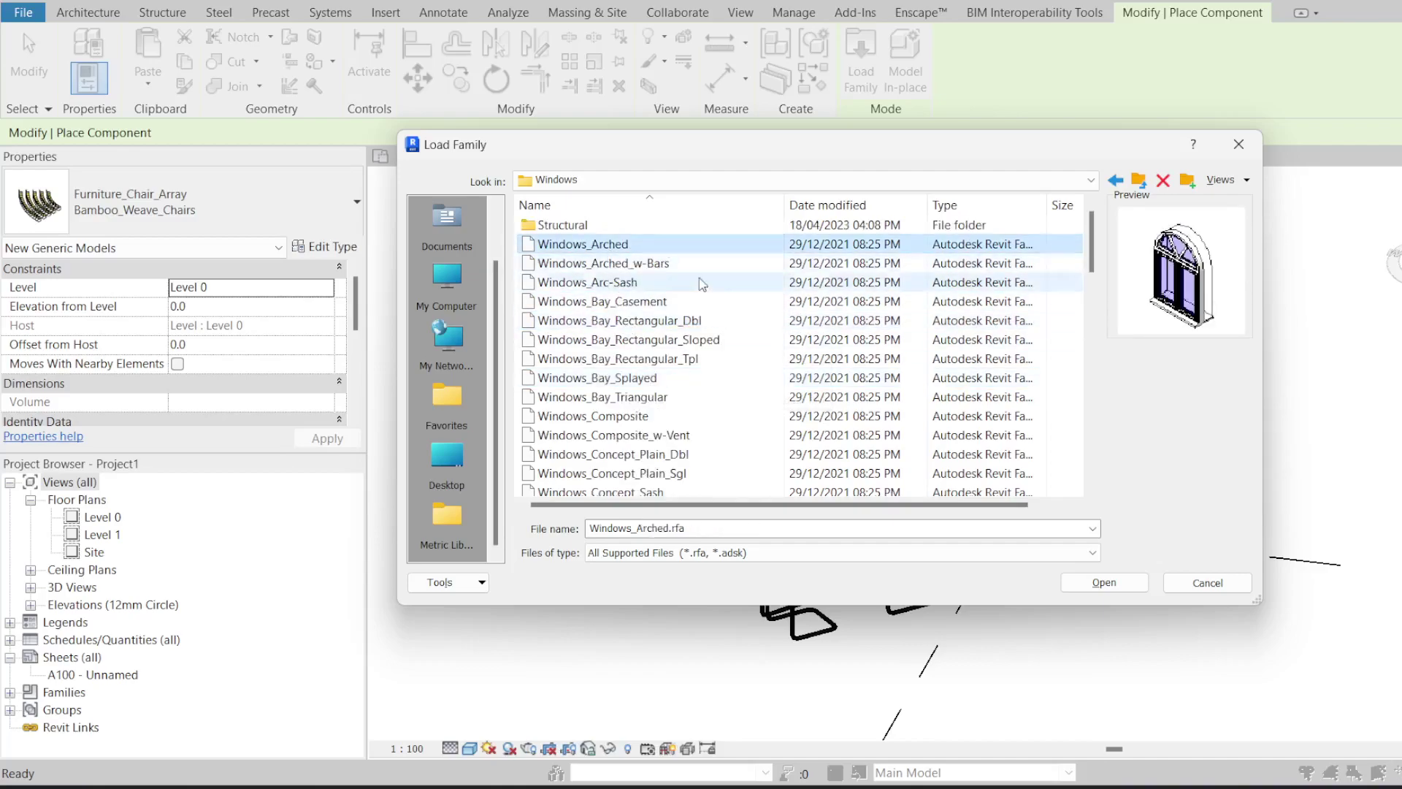
# Step: Preview window families further down the UK list, up to Windows_Dbl_w-Glazing_Bars
pyautogui.scroll(-4, 660, 349)
pyautogui.click(646, 359)
pyautogui.click(642, 320)
pyautogui.click(635, 377)
pyautogui.click(632, 415)
pyautogui.scroll(-2, 633, 413)
pyautogui.click(629, 377)
pyautogui.click(627, 339)
pyautogui.click(623, 321)
pyautogui.scroll(-1, 650, 365)
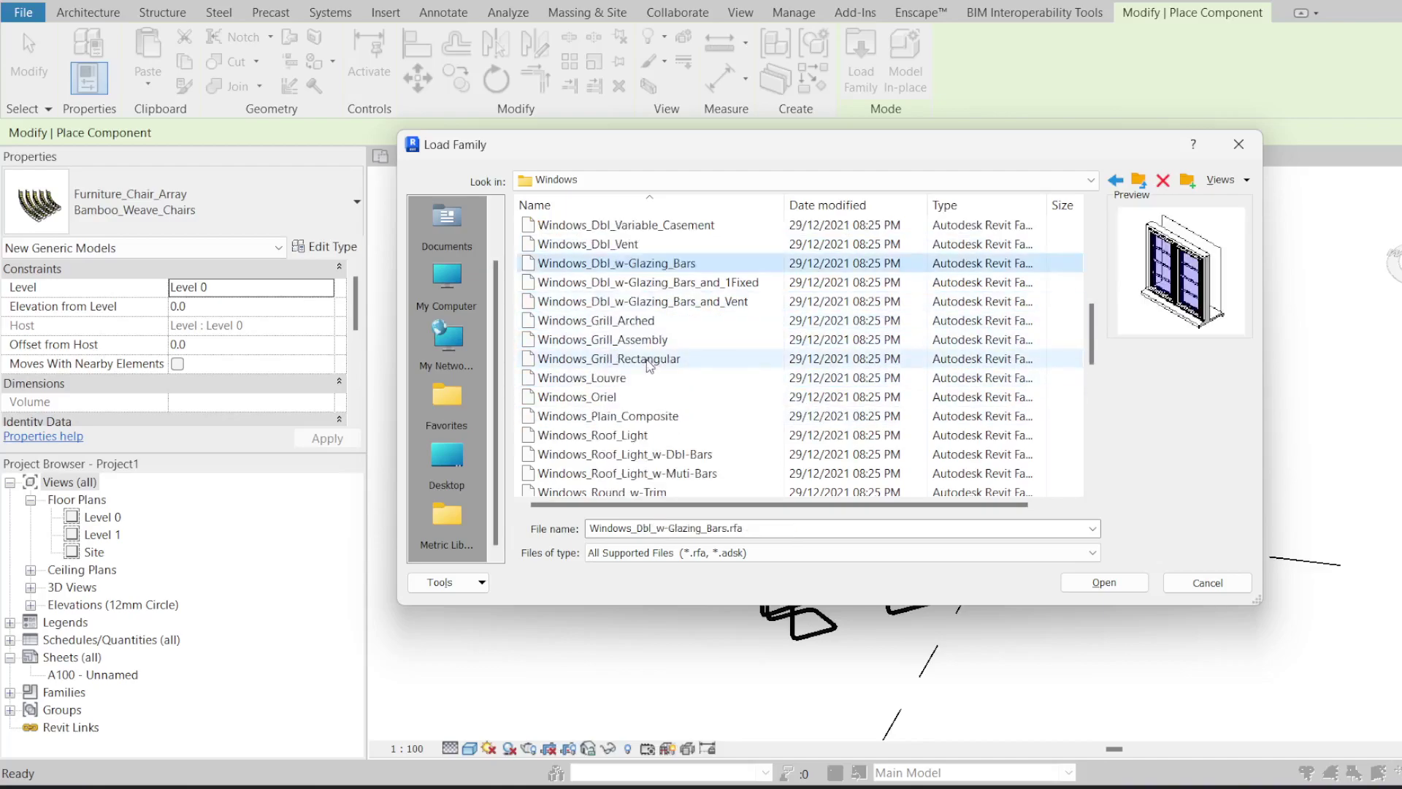
# Step: Preview the remaining glazing-bar double windows and the grill families, and load Windows_Grill_Arched into the project
pyautogui.click(702, 301)
pyautogui.click(649, 282)
pyautogui.click(625, 359)
pyautogui.click(624, 340)
pyautogui.doubleClick(623, 322)
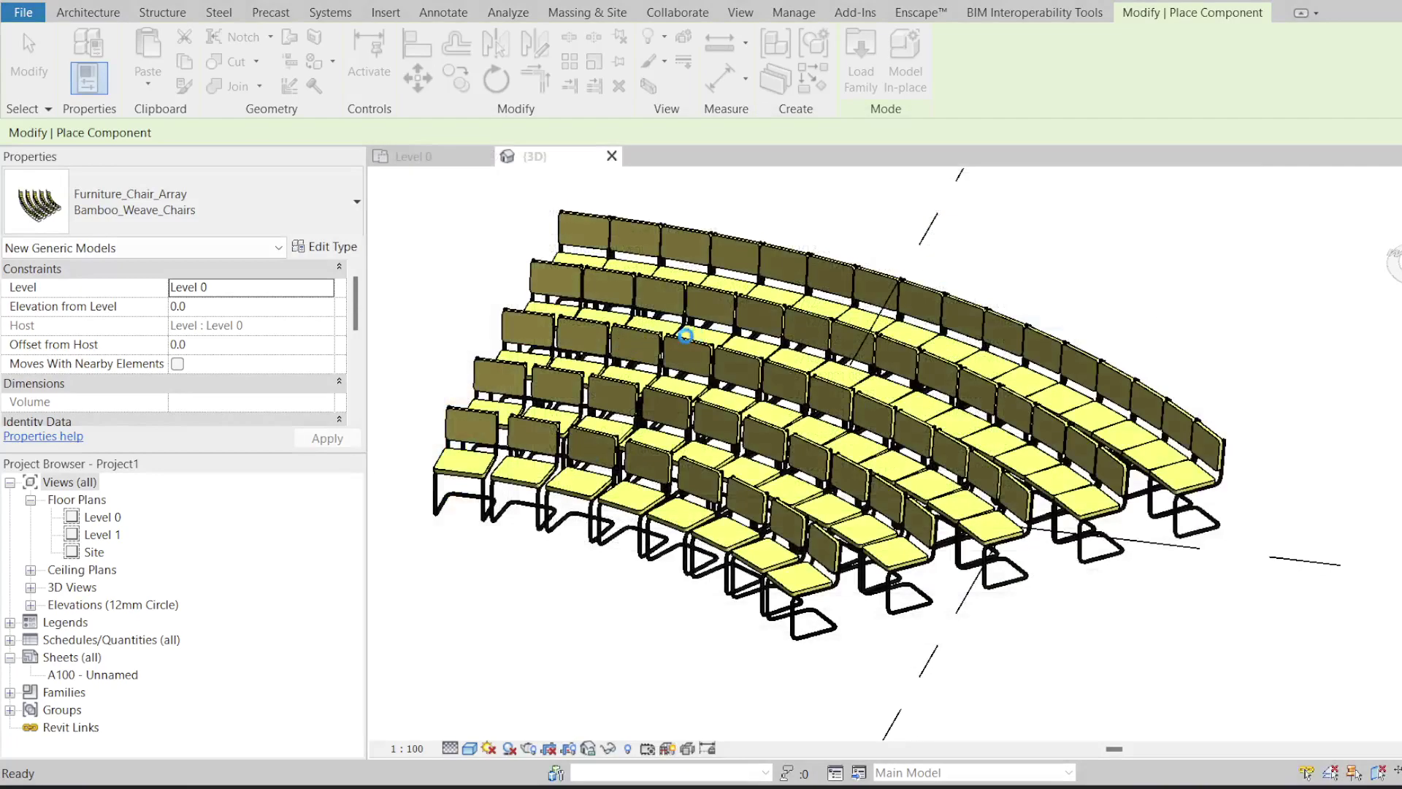
# Step: End the chair array placement and restart the component command to load another family
pyautogui.click(923, 205)
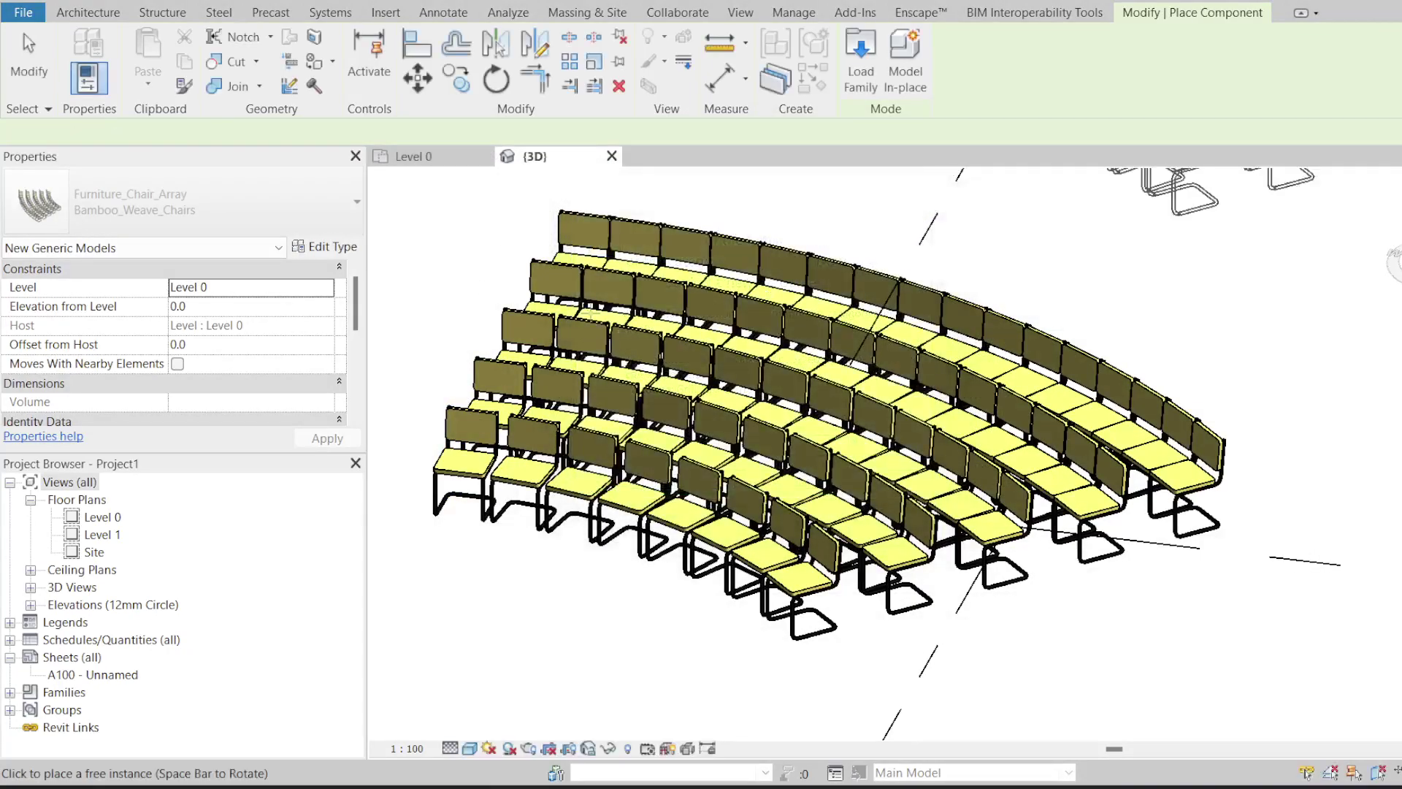
pyautogui.press('Escape')
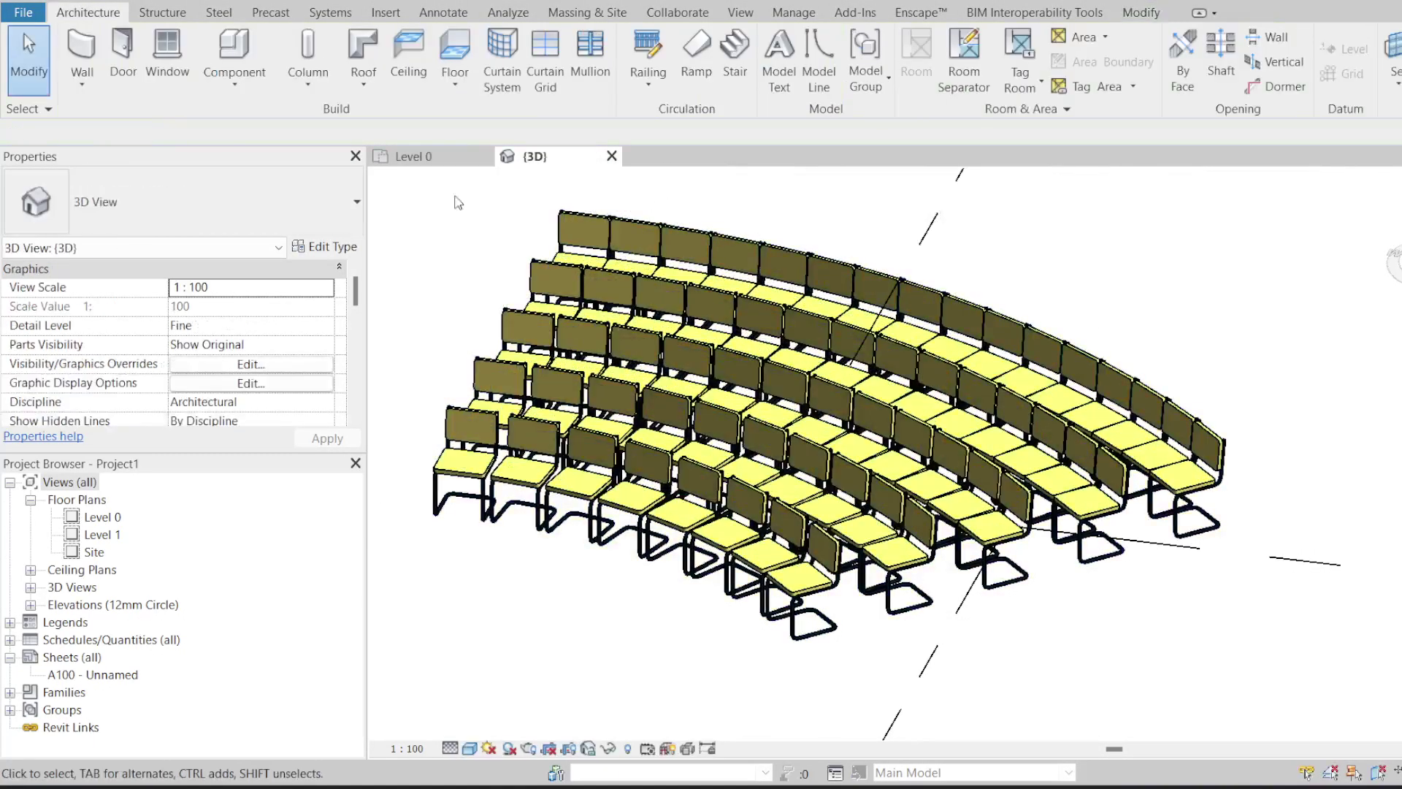
pyautogui.click(260, 70)
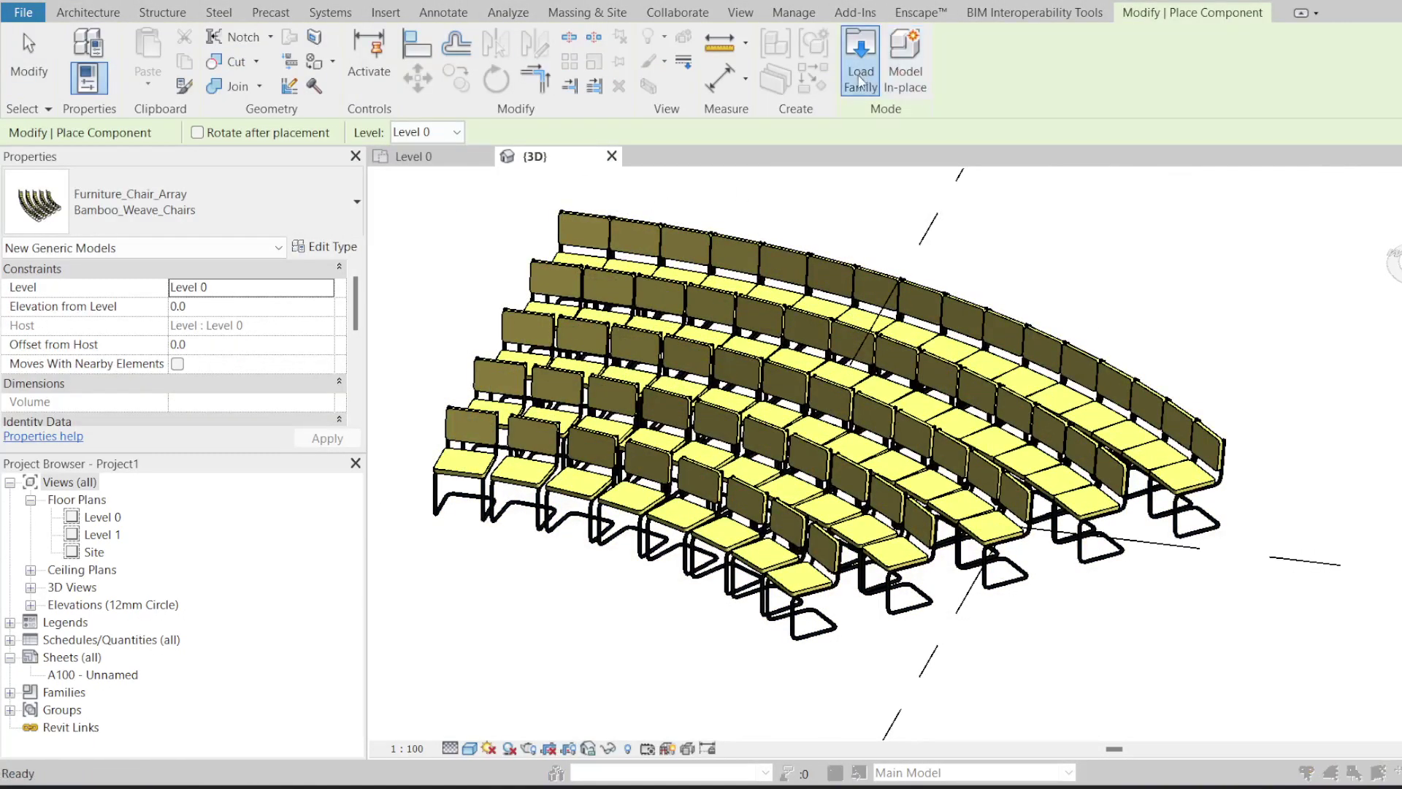
pyautogui.click(862, 78)
# Step: Preview Windows_Bay_Casement and the last UK triple windows, Windows_Tpl_w-Glazing_Cross-Bars and Windows_Tpl_w-Glazing_Bars
pyautogui.click(1062, 282)
pyautogui.press('Down')
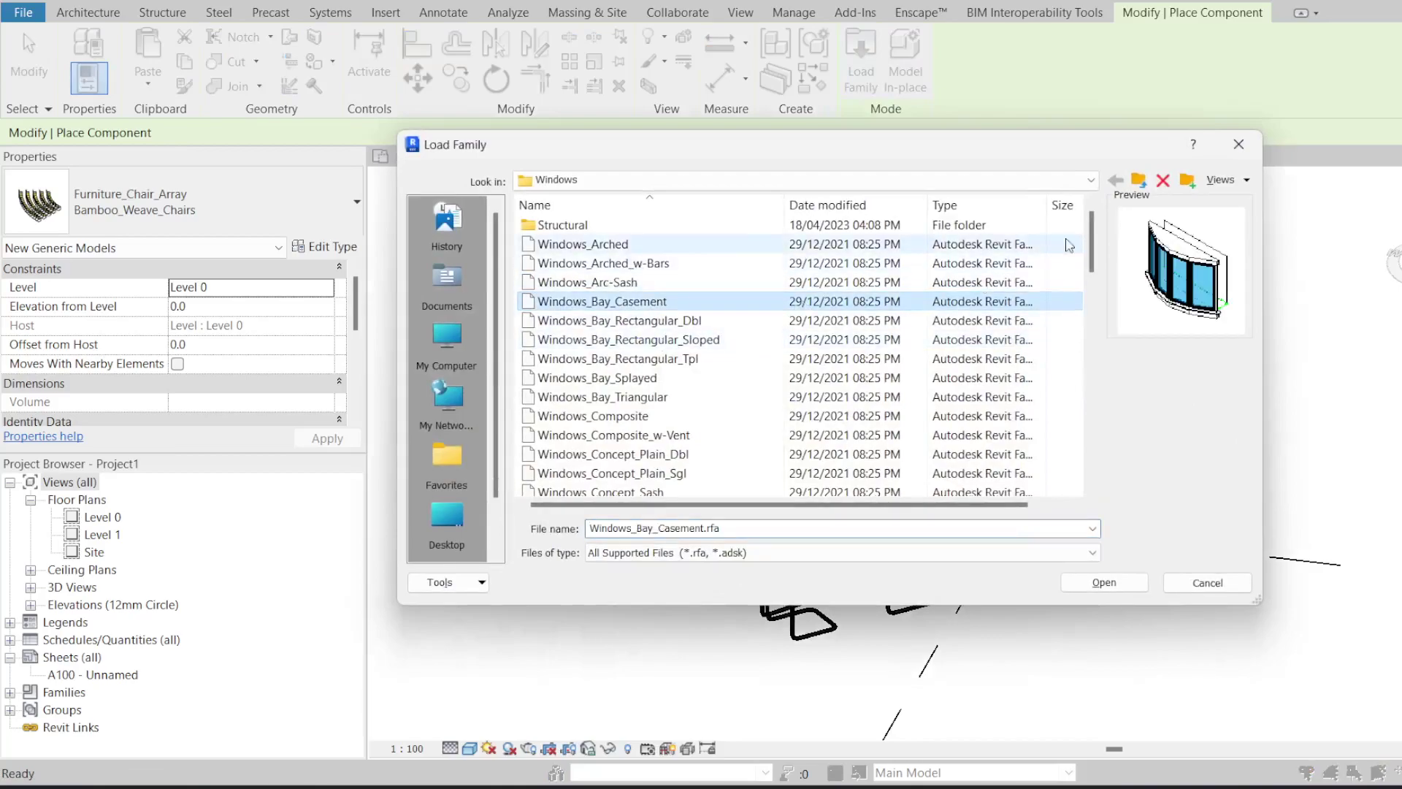
pyautogui.moveTo(1097, 244); pyautogui.dragTo(1060, 461)
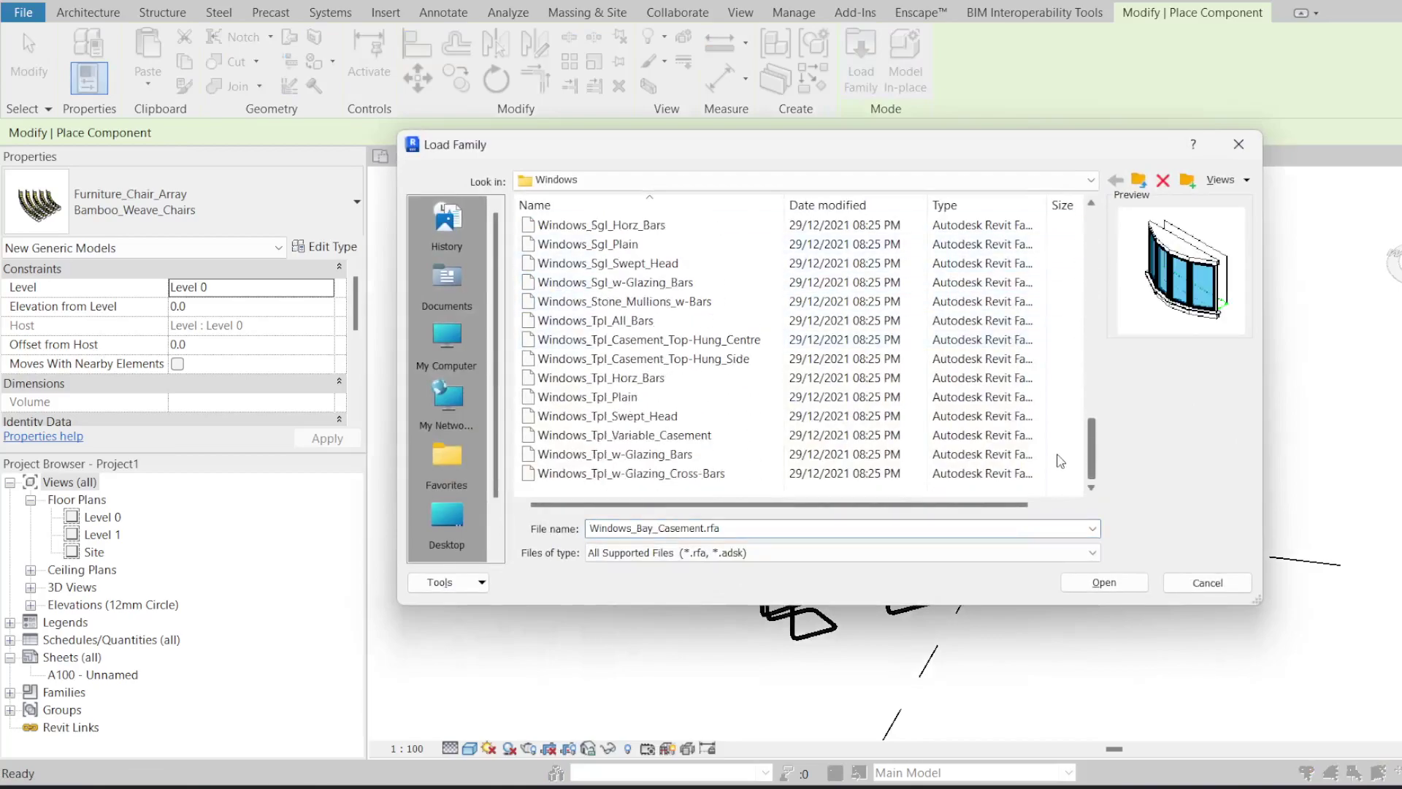
pyautogui.click(753, 474)
pyautogui.click(788, 453)
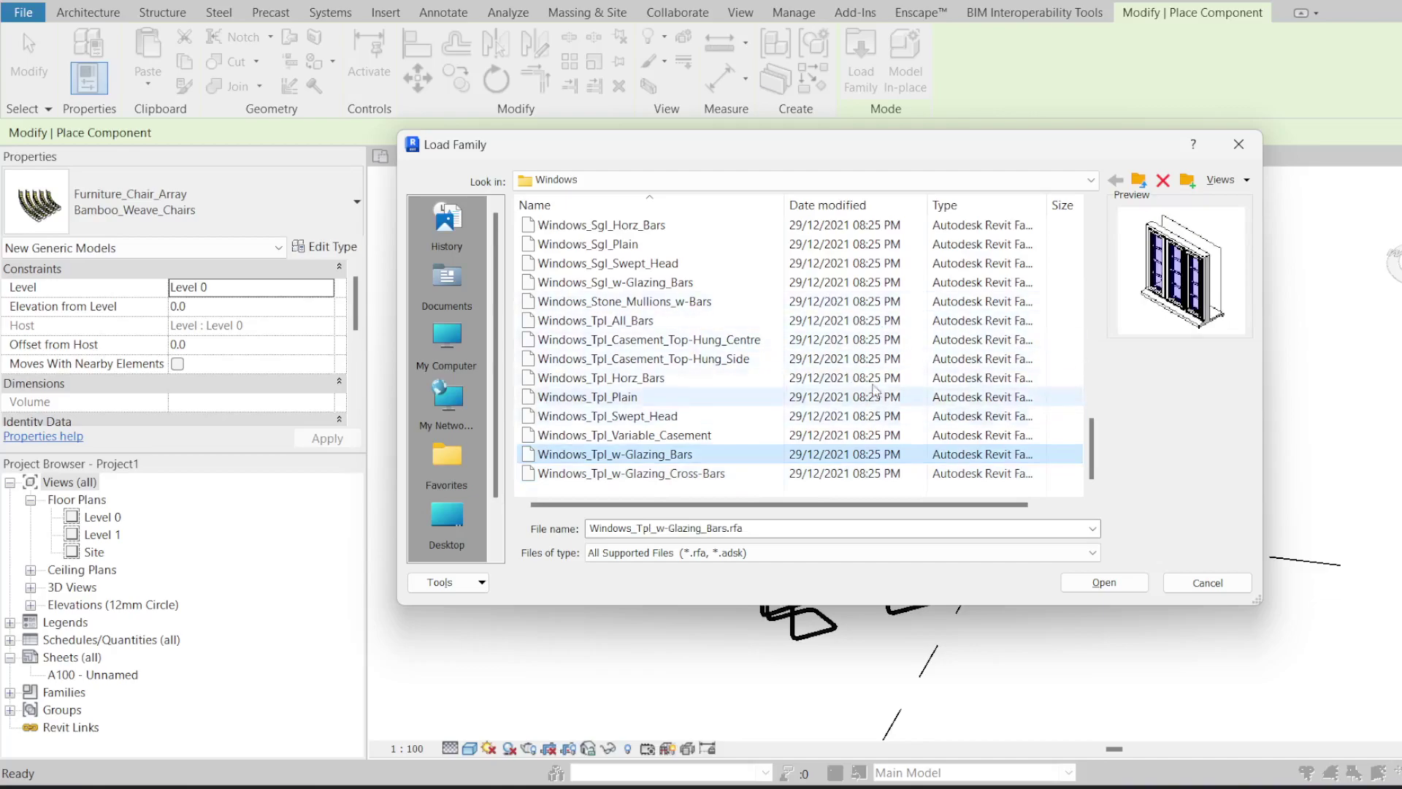
# Step: Go up from the UK Windows folder to the RVT 2023 folder and open Libraries
pyautogui.click(1136, 183)
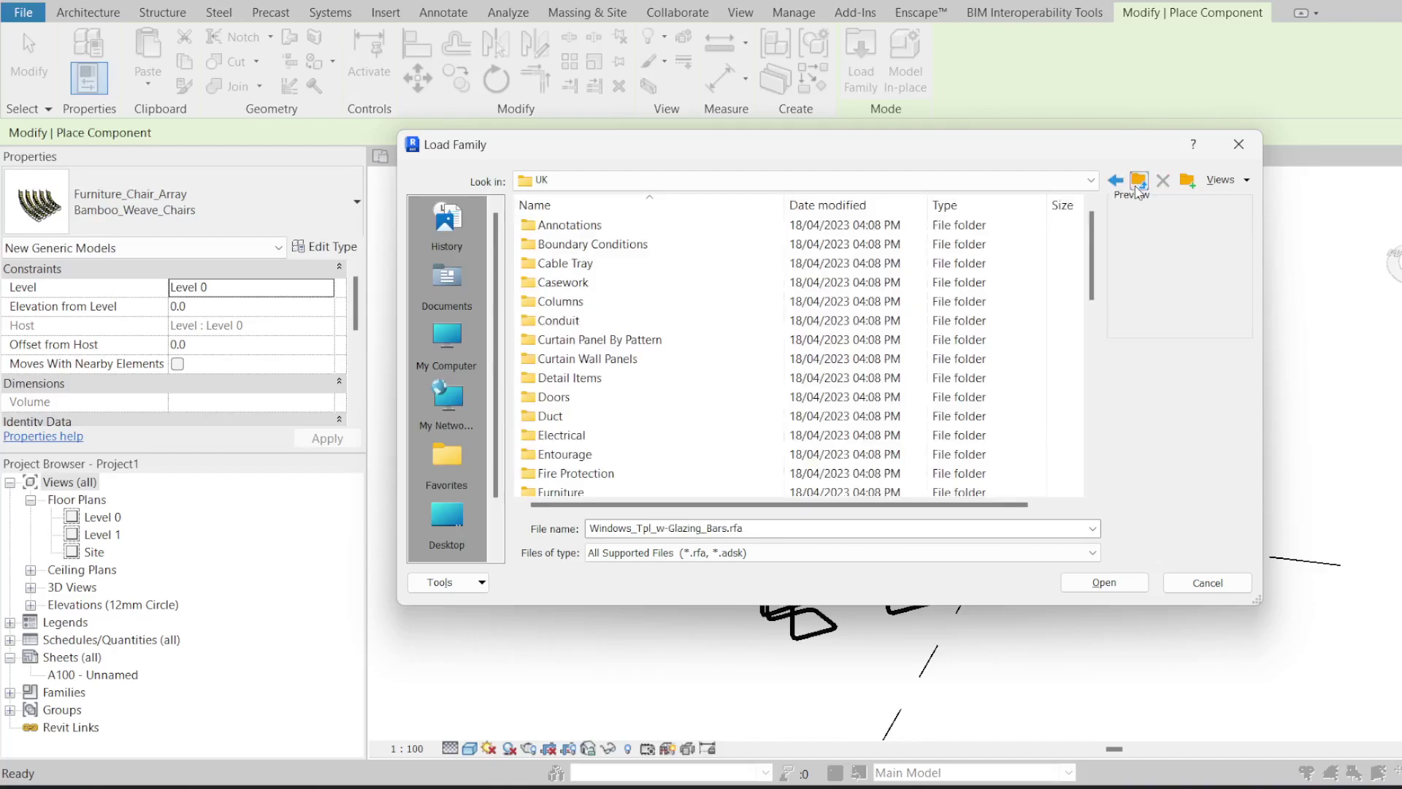
pyautogui.click(1136, 184)
pyautogui.click(1136, 183)
pyautogui.click(1137, 183)
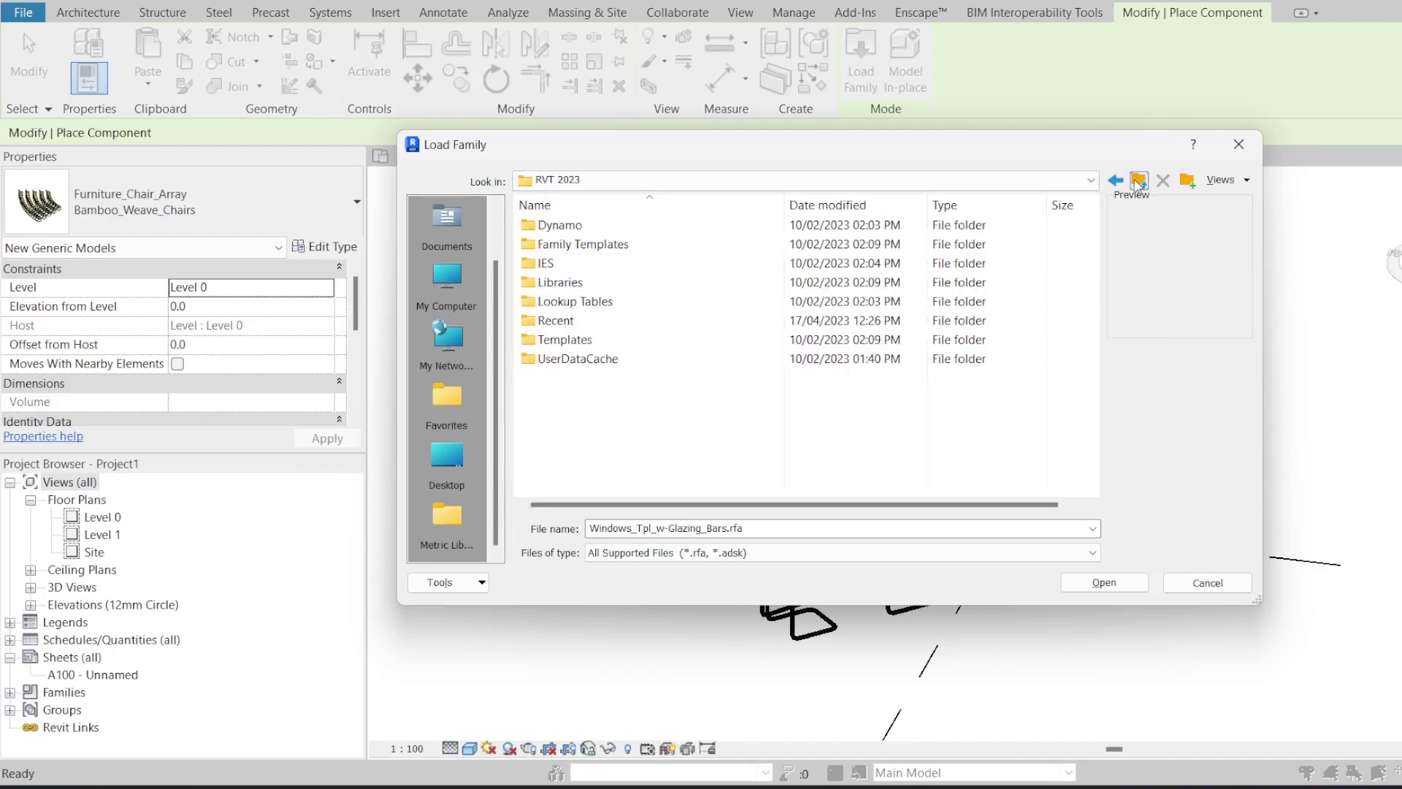
pyautogui.doubleClick(560, 282)
# Step: Look over the language folders in Libraries and check the contents of the English folder
pyautogui.press('End')
pyautogui.press('Up')
pyautogui.press('Up')
pyautogui.press('Up')
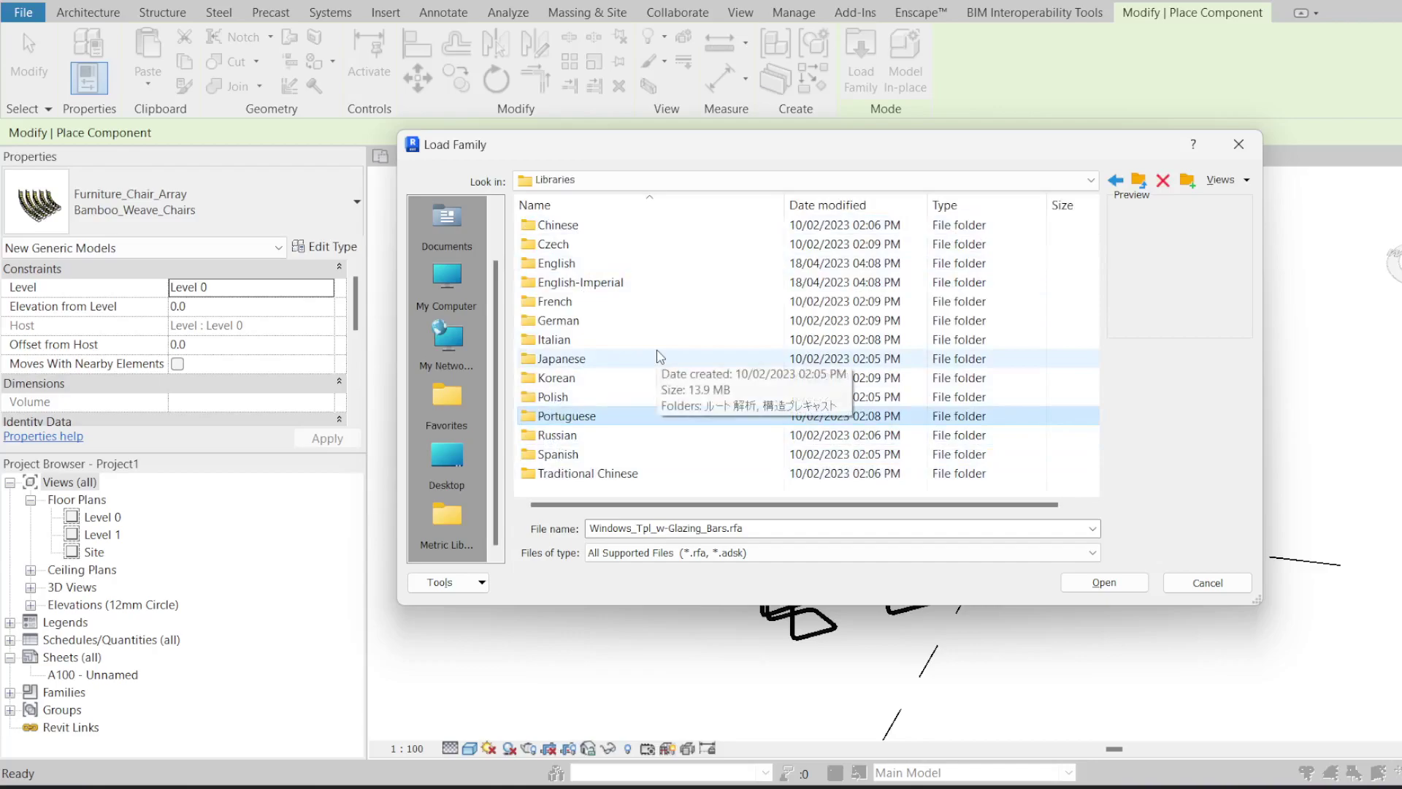
pyautogui.doubleClick(569, 263)
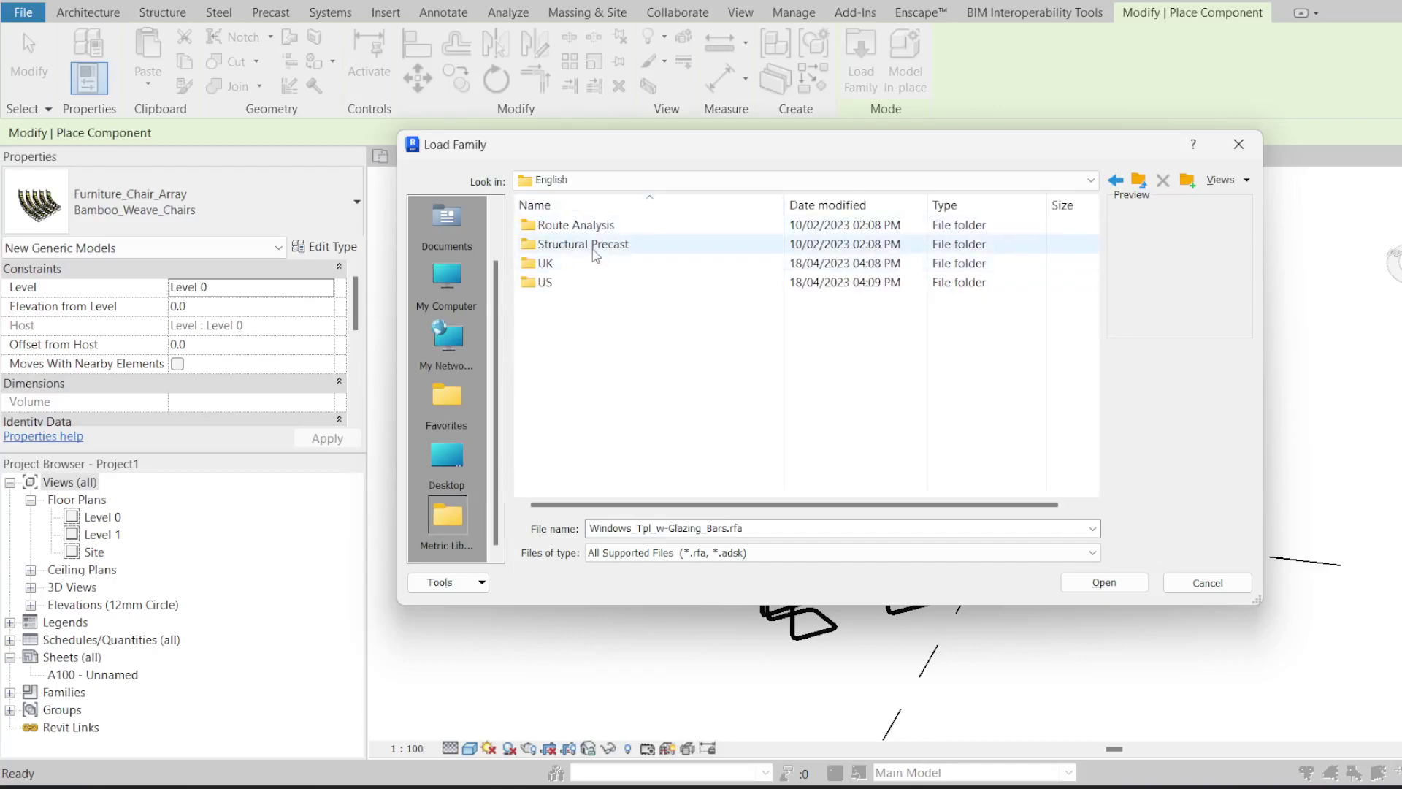
pyautogui.click(1111, 181)
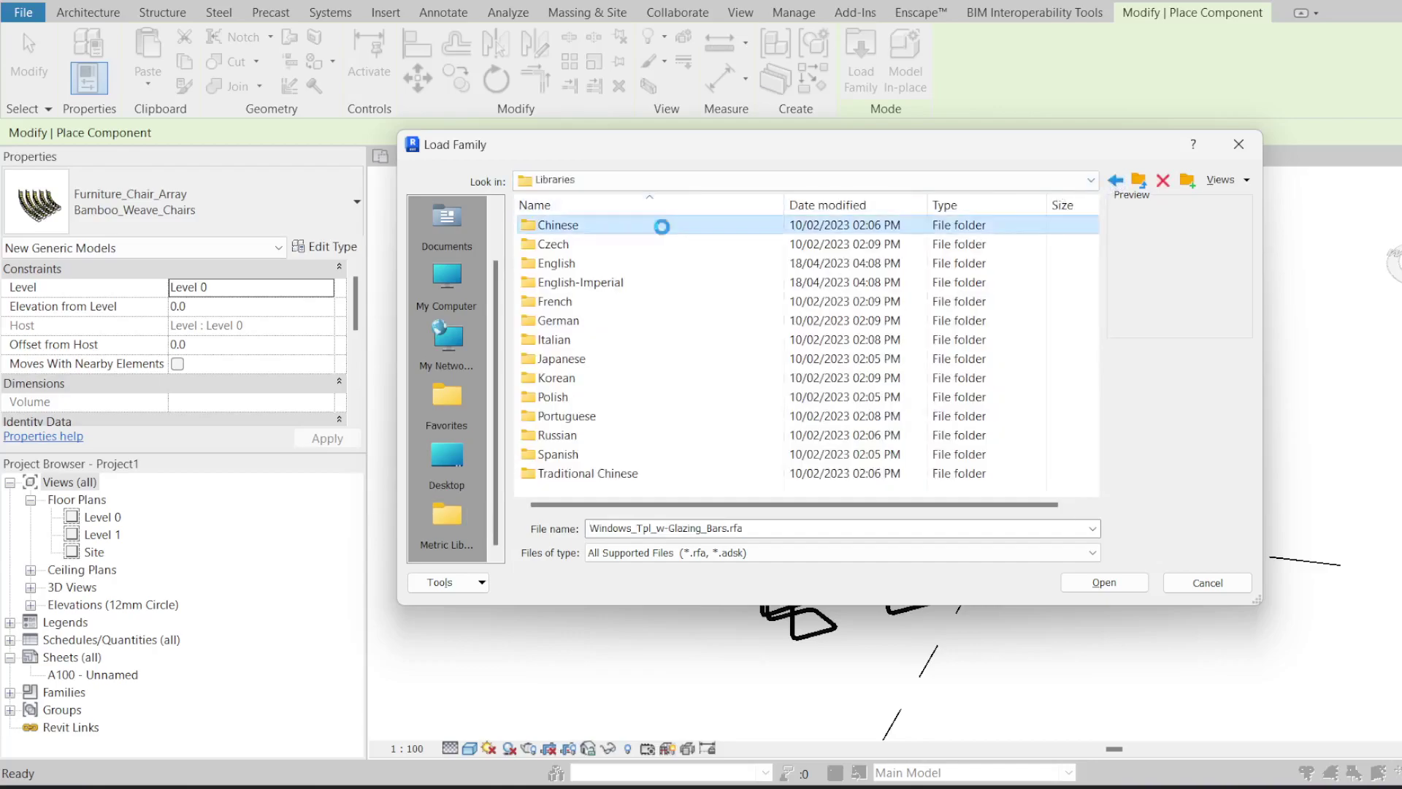
# Step: Inspect the Chinese library's 路径分析 folder, previewing M_路径分析人员设置, and check the folders in the Japanese library
pyautogui.doubleClick(592, 225)
pyautogui.click(652, 244)
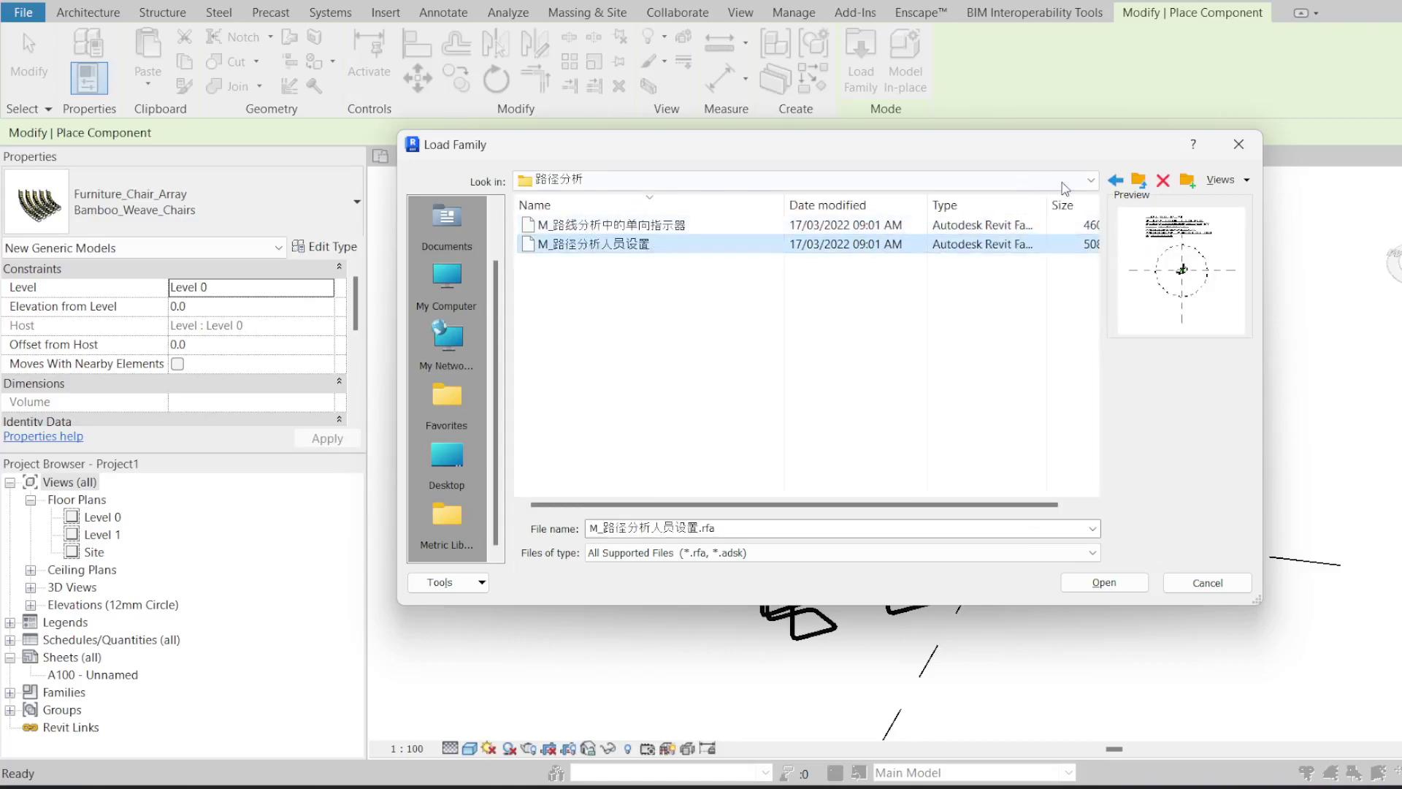
pyautogui.click(1113, 181)
pyautogui.click(1112, 181)
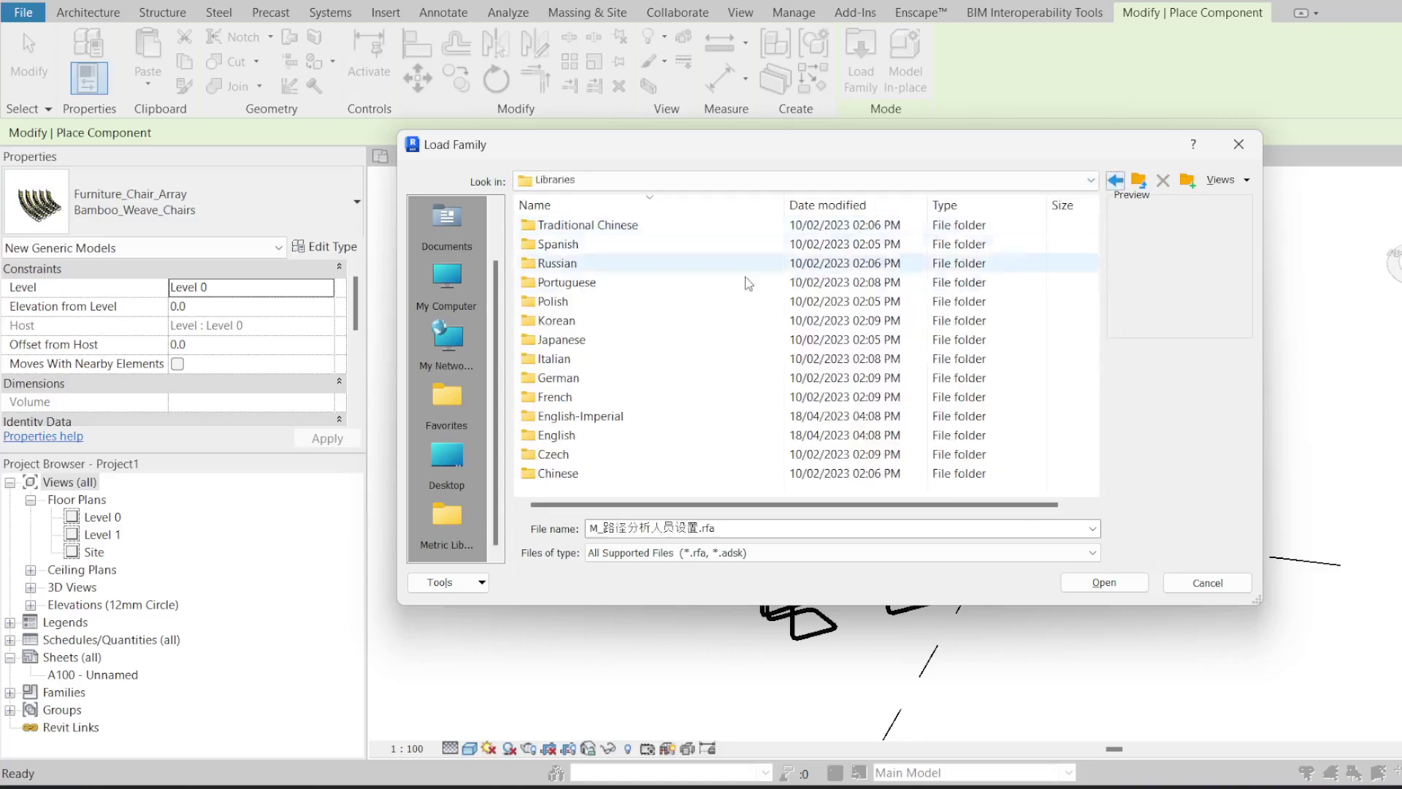
pyautogui.doubleClick(657, 338)
pyautogui.click(577, 225)
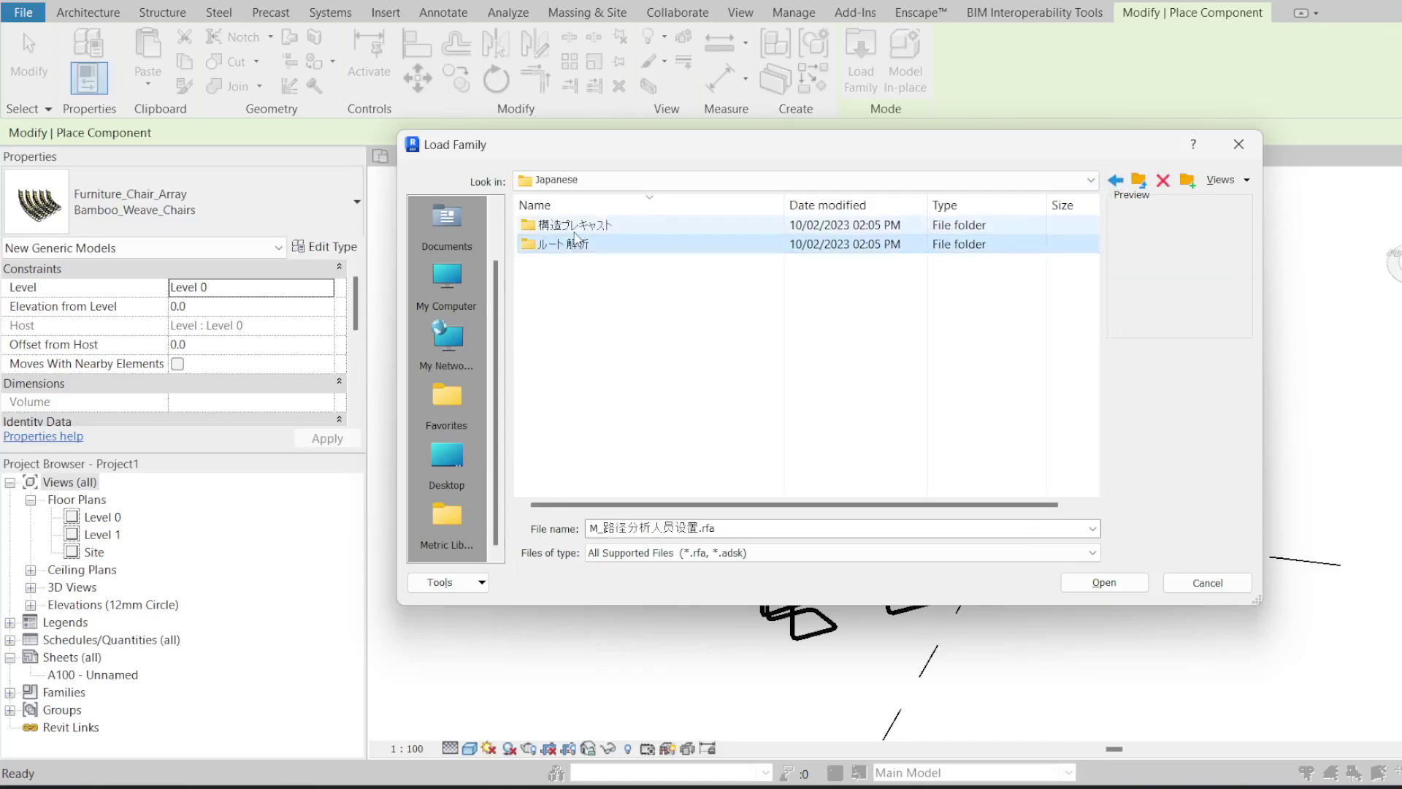
pyautogui.click(1115, 181)
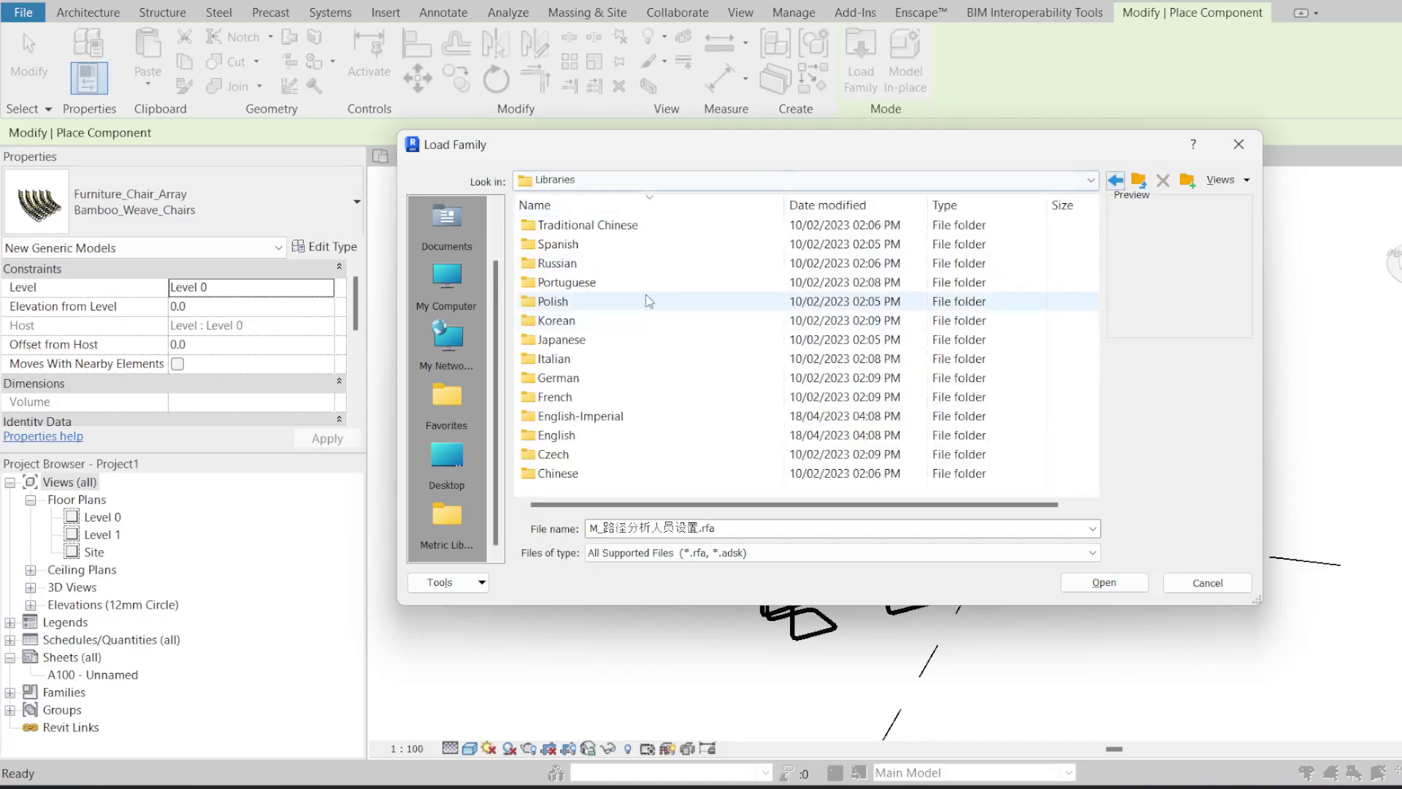
# Step: Compare the folders inside the English and Chinese libraries and return to Libraries
pyautogui.doubleClick(555, 436)
pyautogui.click(1117, 182)
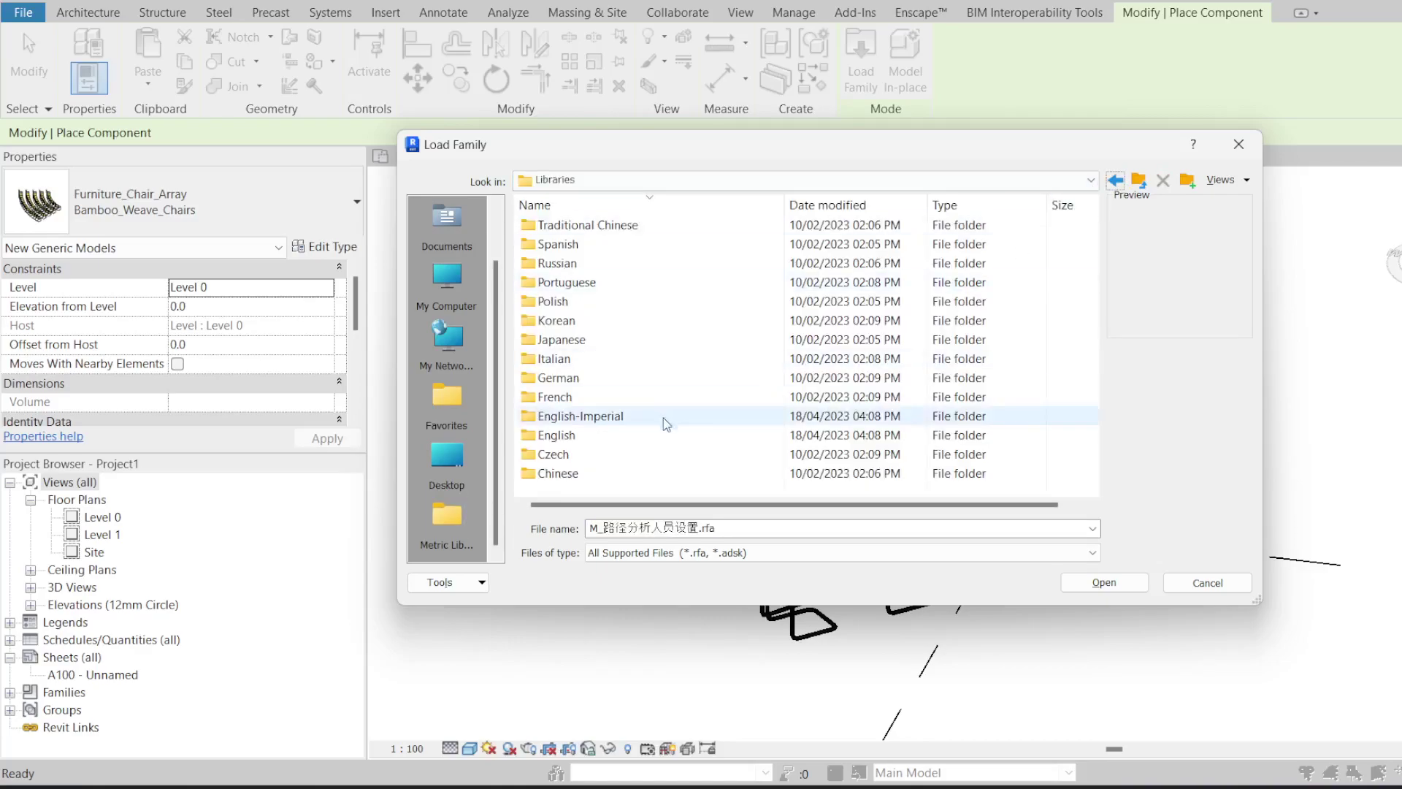
pyautogui.doubleClick(583, 476)
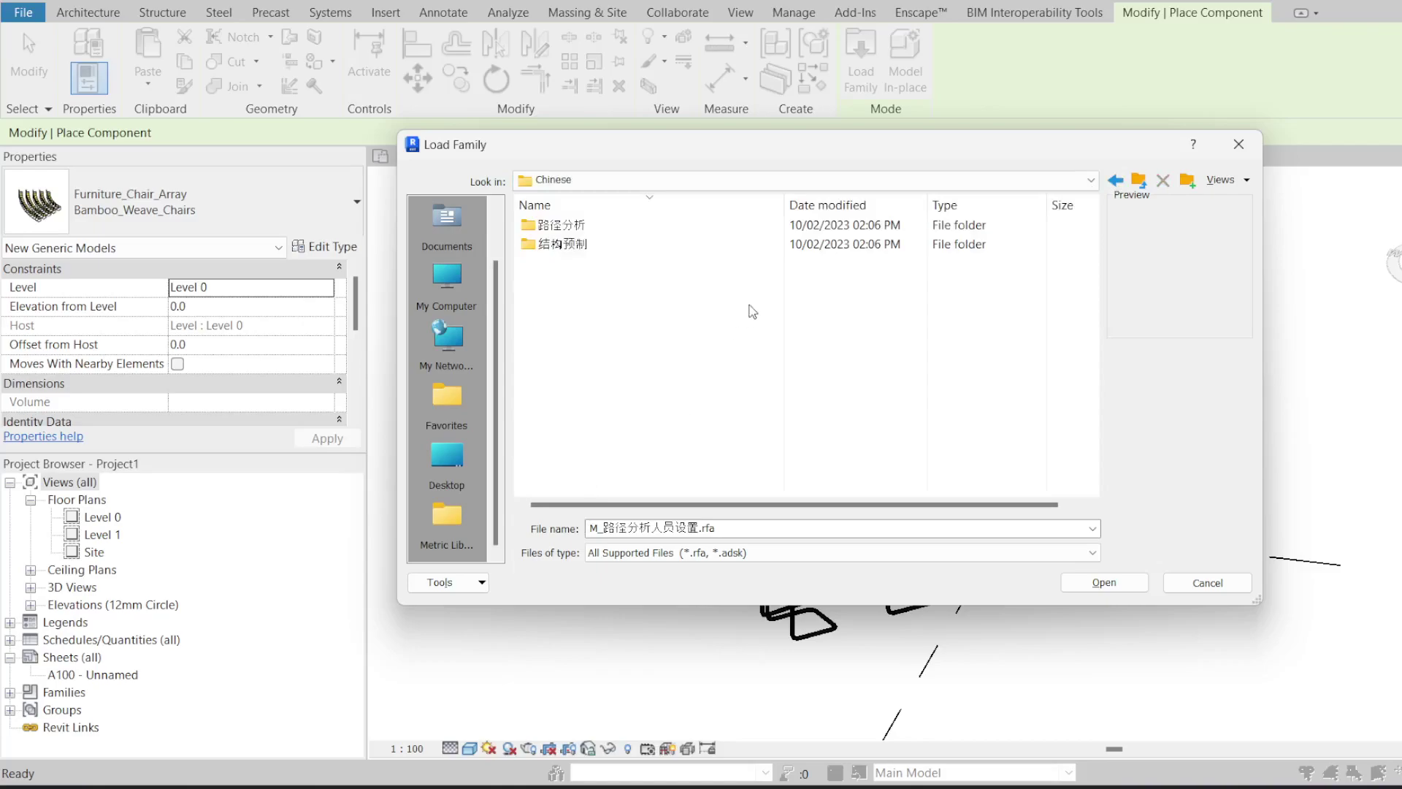
pyautogui.click(1117, 182)
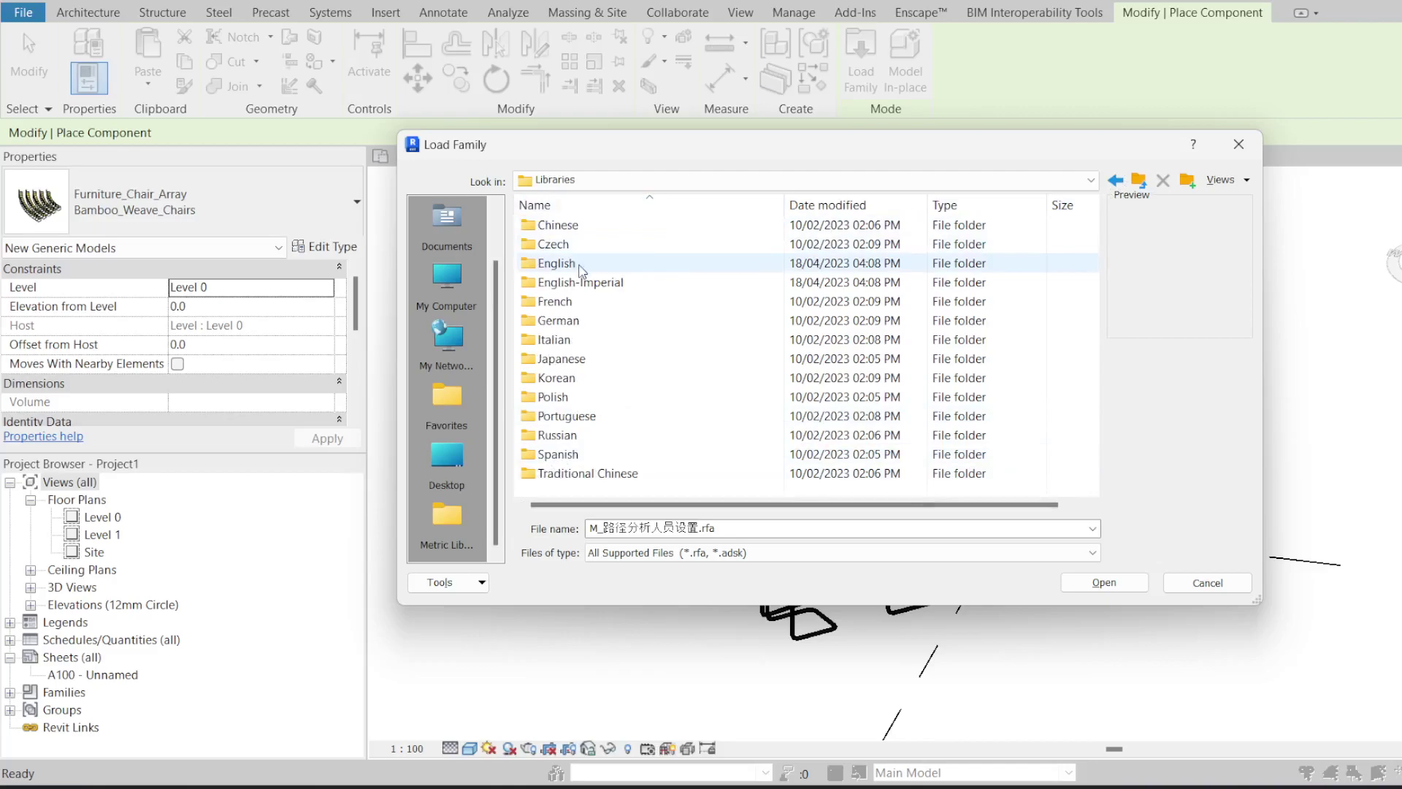
pyautogui.doubleClick(657, 263)
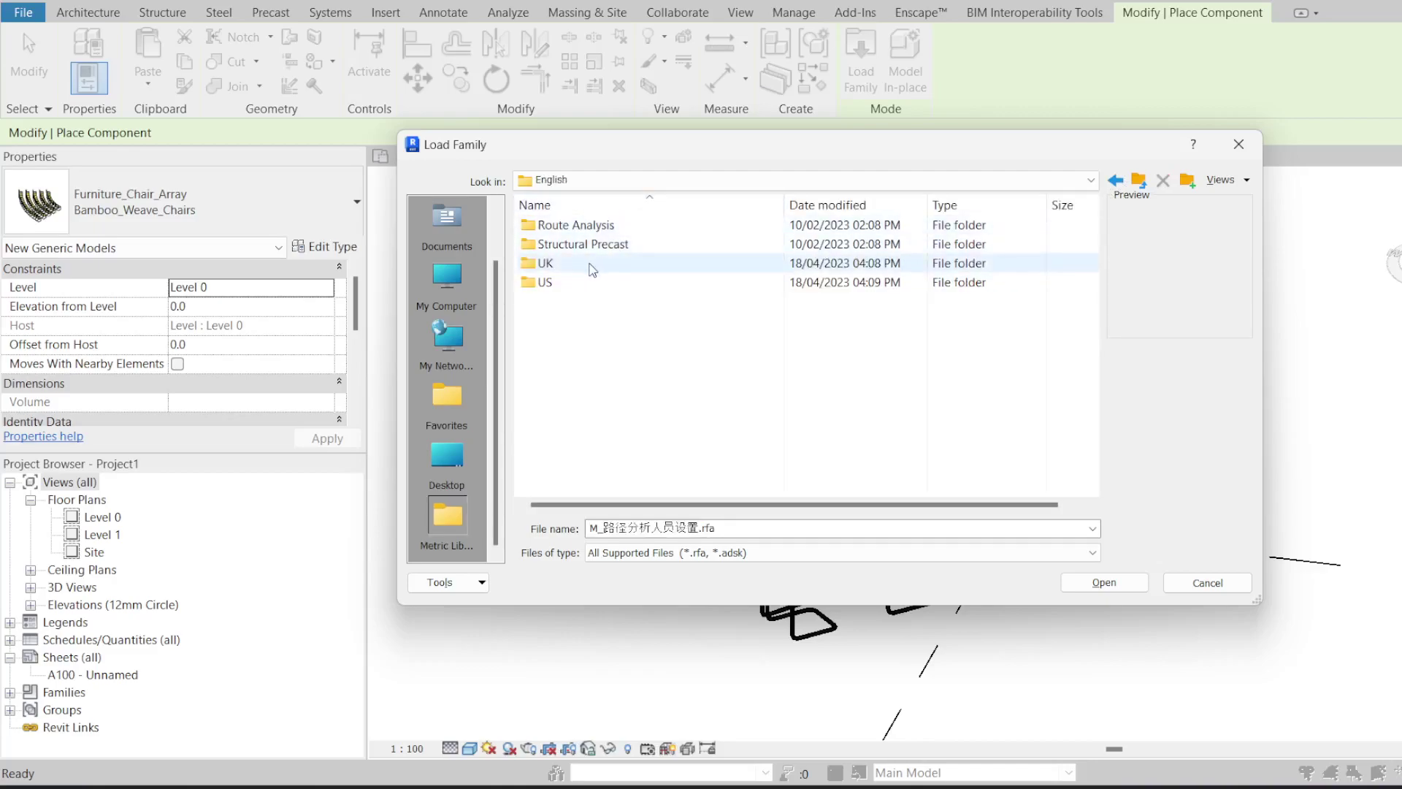
pyautogui.click(1115, 179)
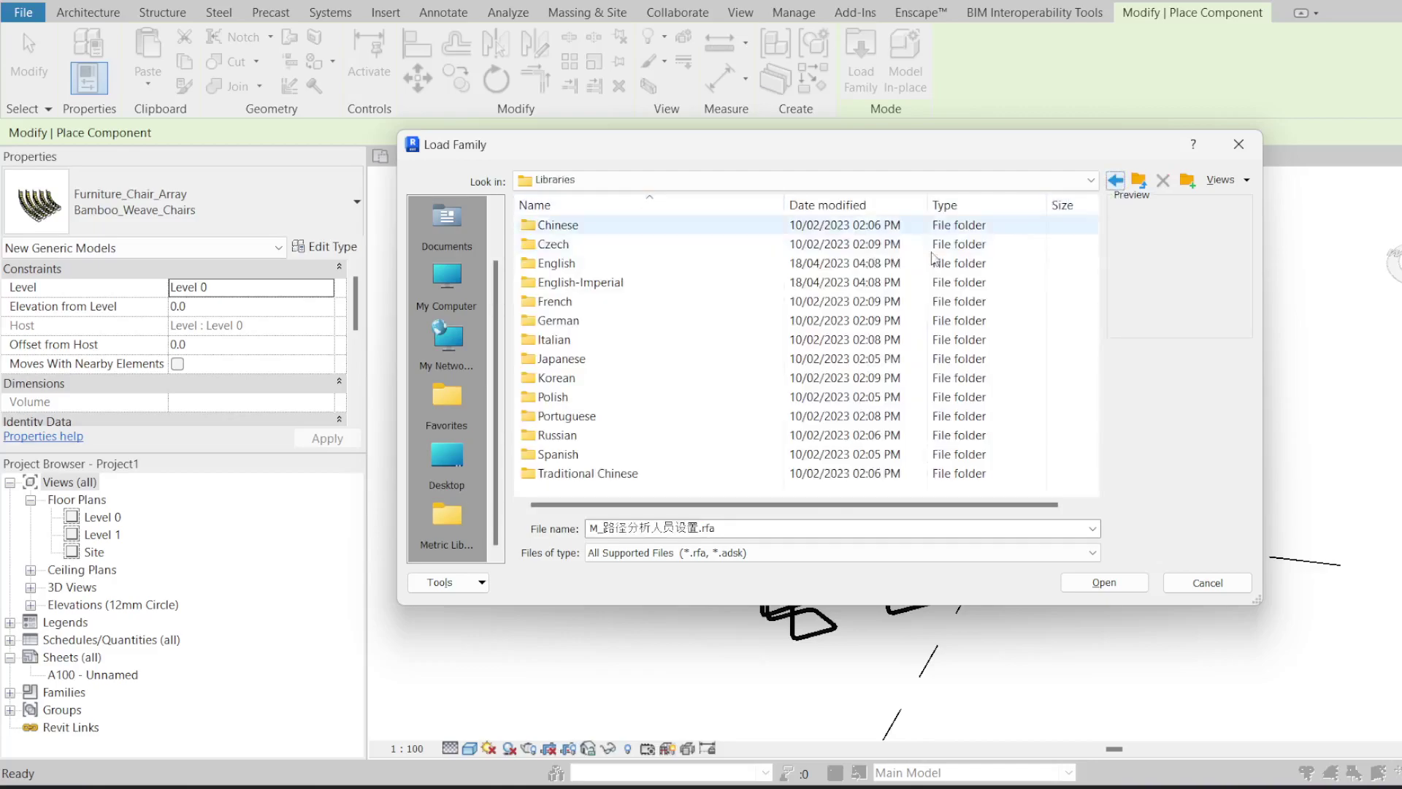
# Step: Browse the English-Imperial library's category folders and open its Windows folder
pyautogui.doubleClick(657, 282)
pyautogui.scroll(-5, 628, 390)
pyautogui.scroll(5, 628, 391)
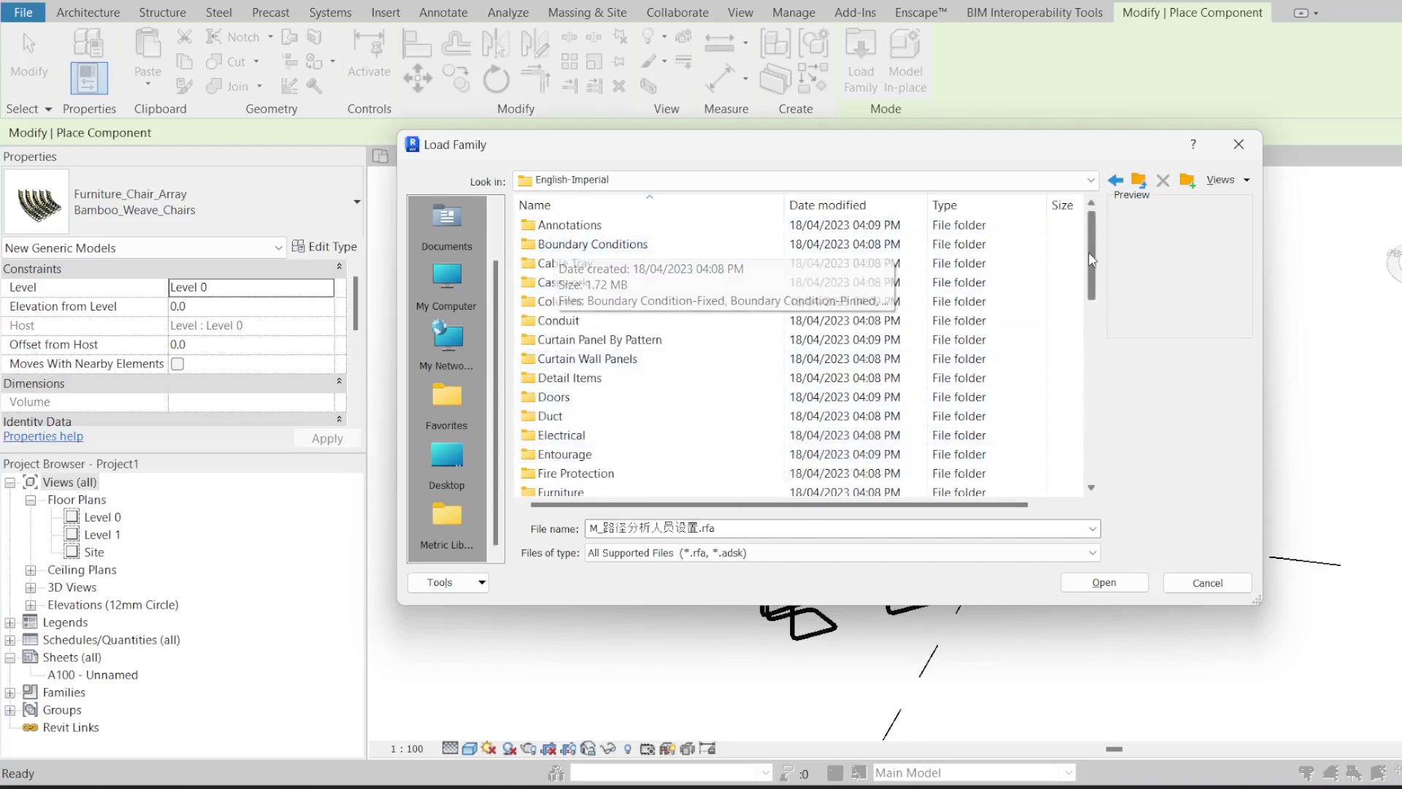
pyautogui.moveTo(1091, 259); pyautogui.dragTo(1057, 486)
pyautogui.doubleClick(695, 472)
# Step: Preview the imperial Curtain Wall-Awning, Instance - Opening and Skylight-Flat families, check Nested Families and return to English-Imperial
pyautogui.click(730, 244)
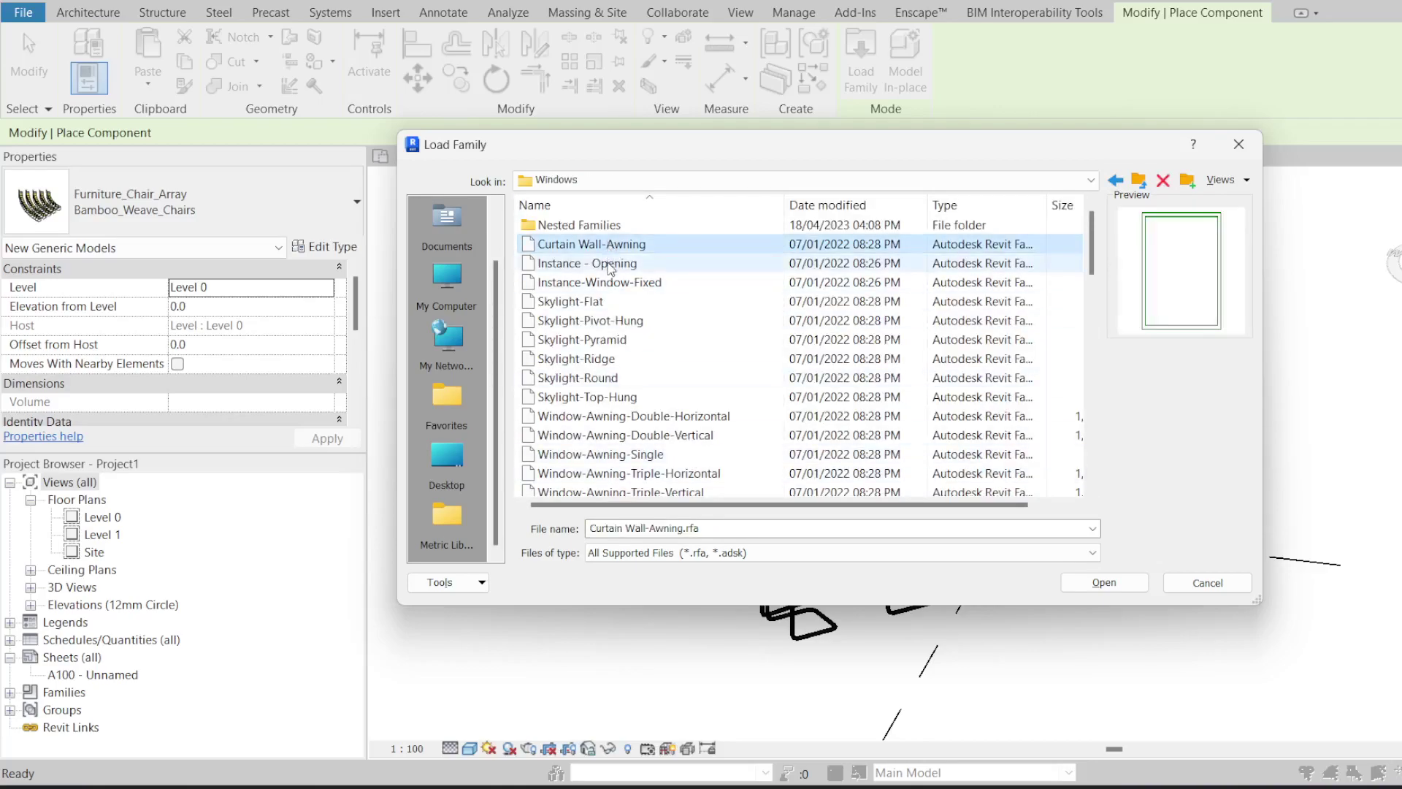
pyautogui.click(743, 264)
pyautogui.click(664, 301)
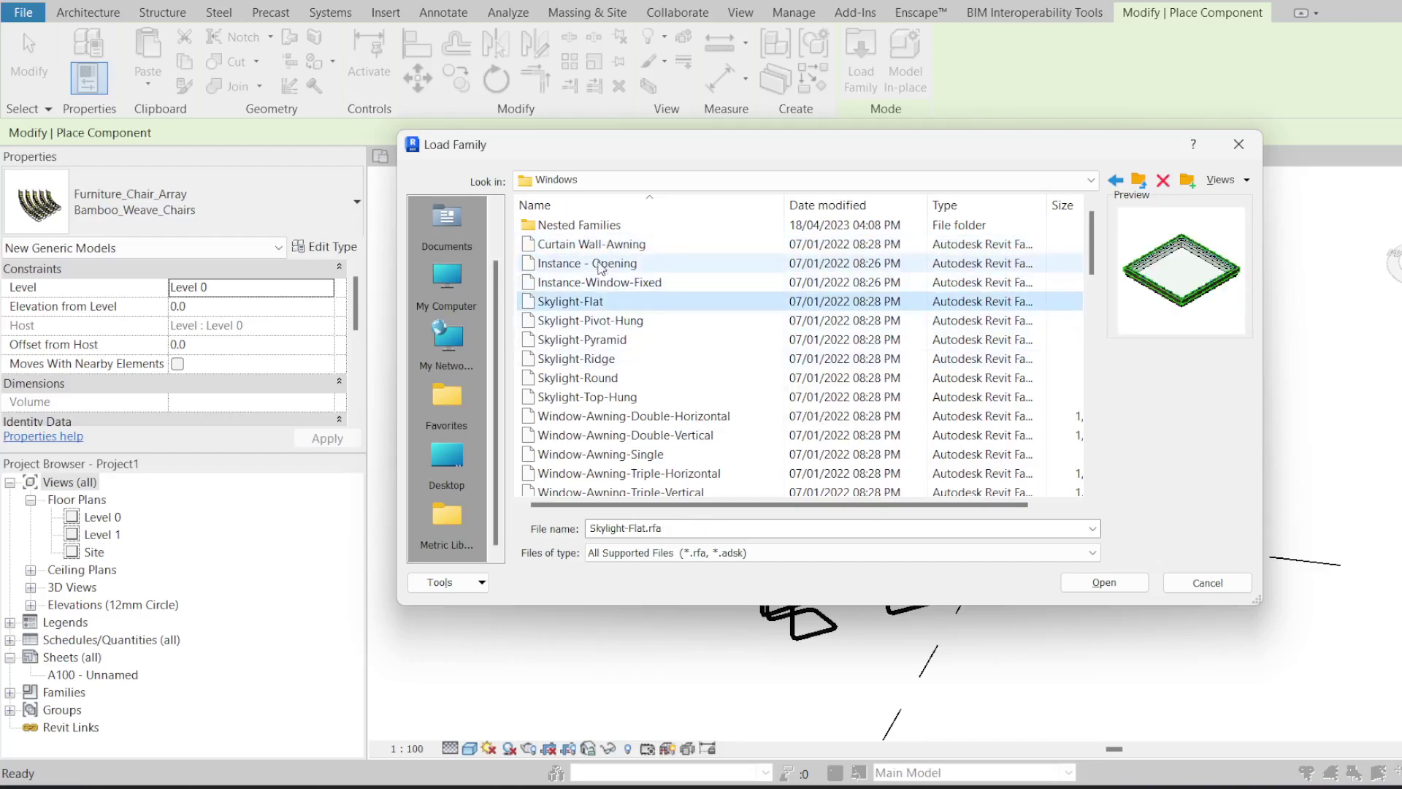
pyautogui.doubleClick(576, 225)
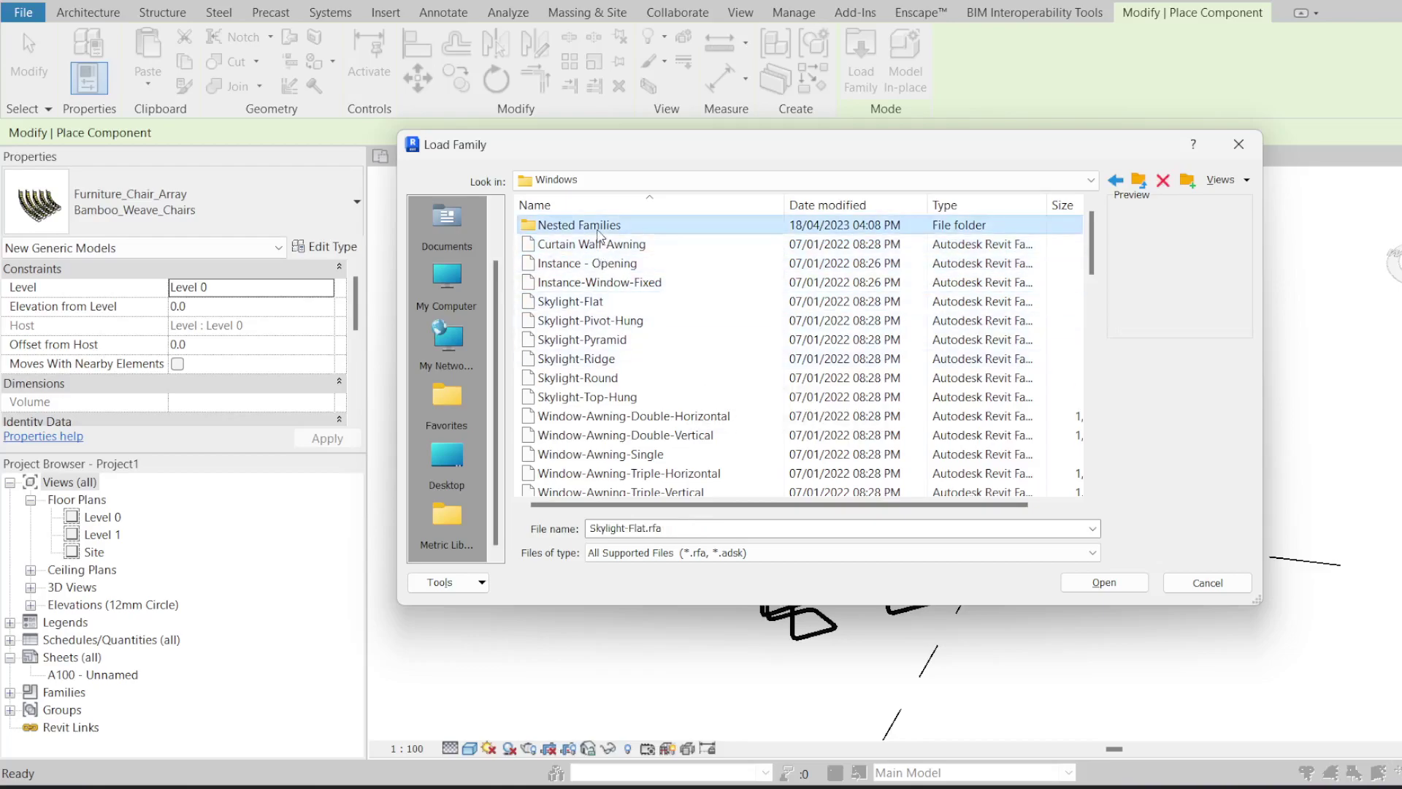
pyautogui.click(1116, 181)
pyautogui.click(1115, 181)
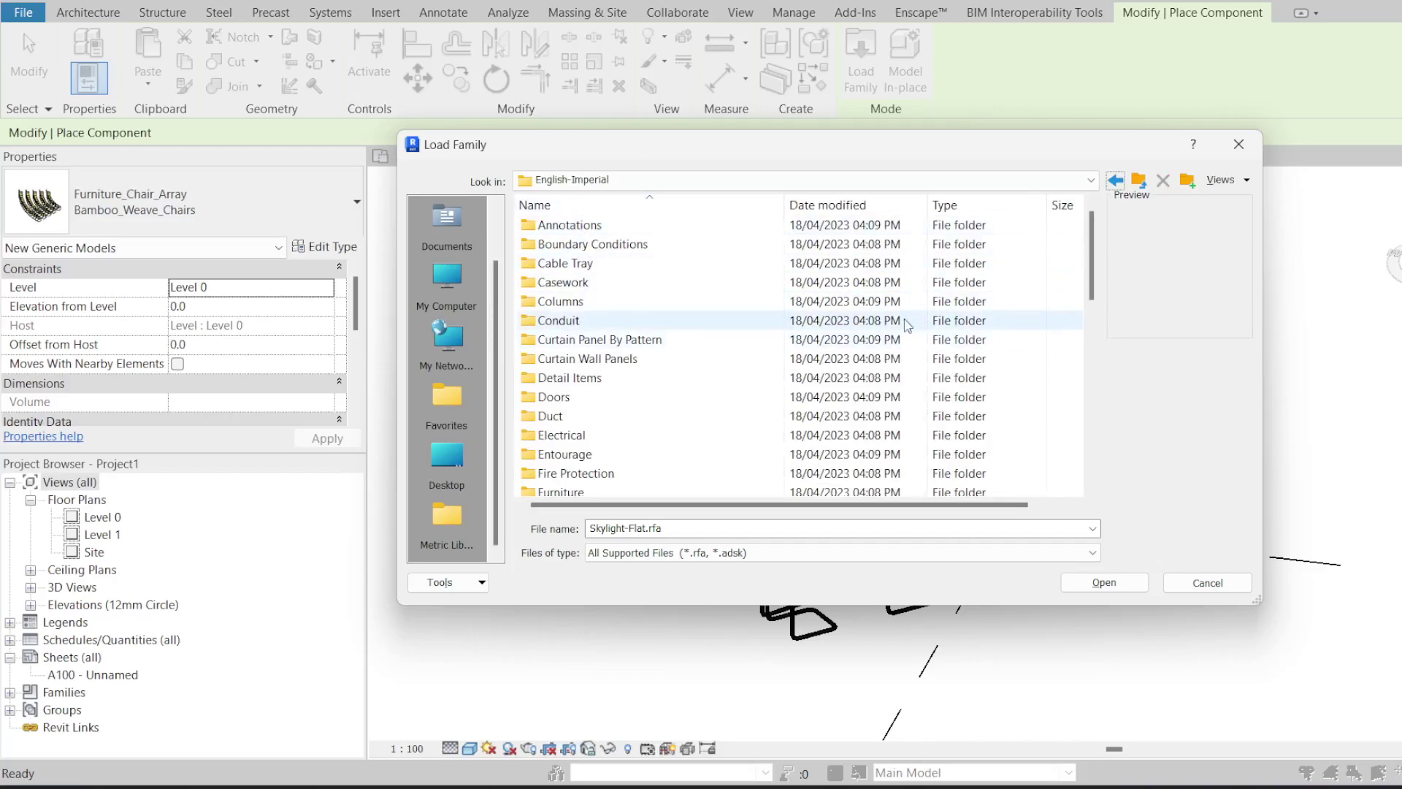
# Step: Look through all English-Imperial category folders down to Windows and go back up to Libraries
pyautogui.scroll(-10, 723, 408)
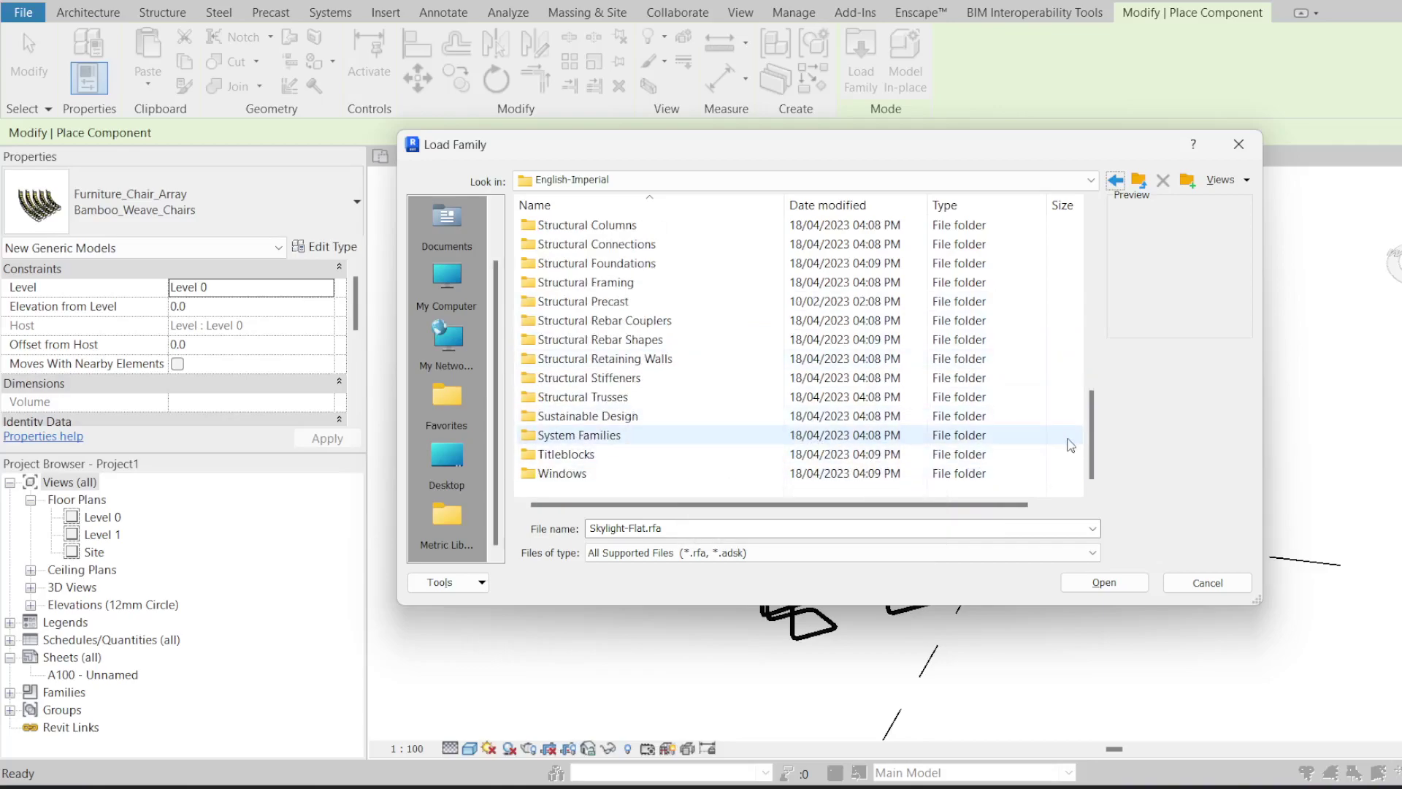
pyautogui.moveTo(1096, 436); pyautogui.dragTo(1095, 283)
pyautogui.scroll(-10, 625, 475)
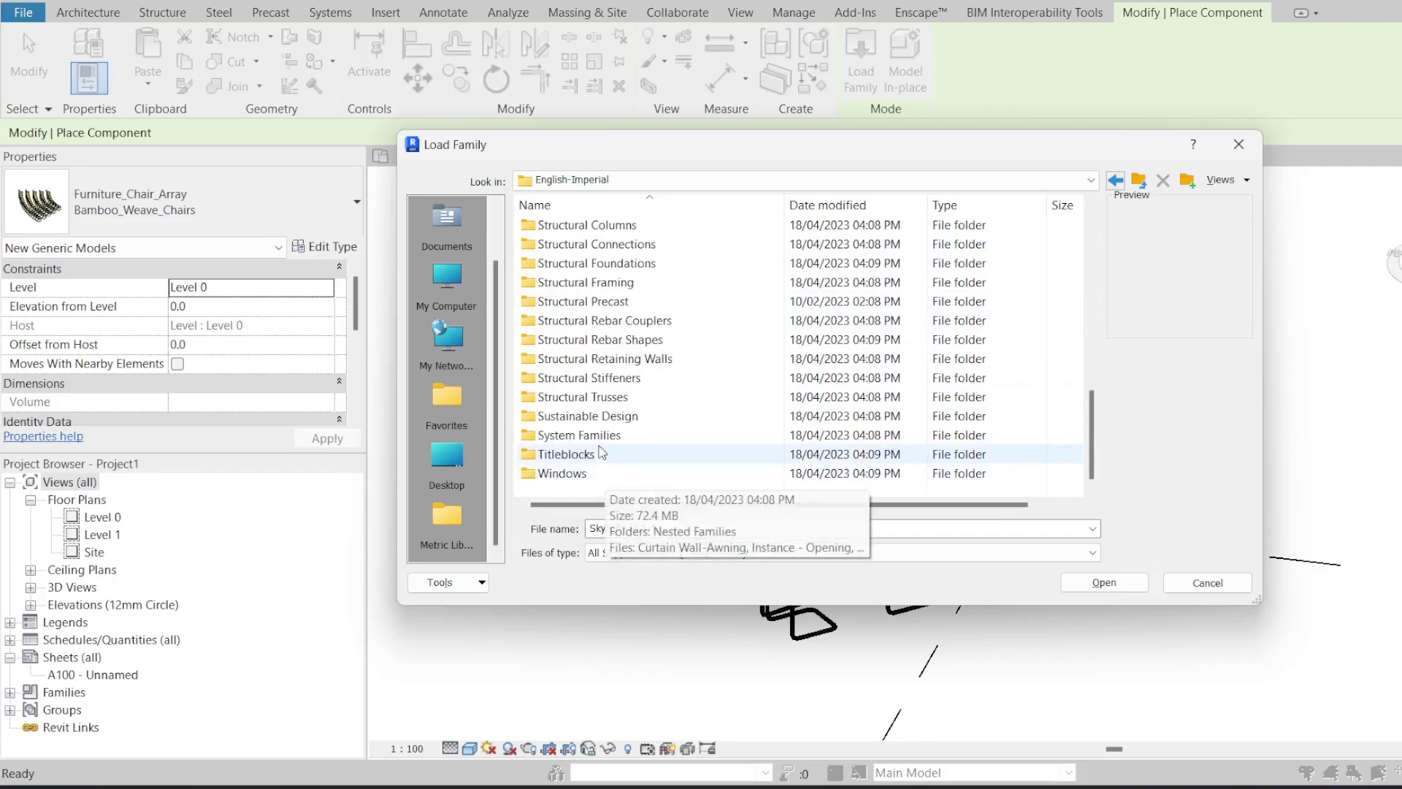
pyautogui.click(1138, 180)
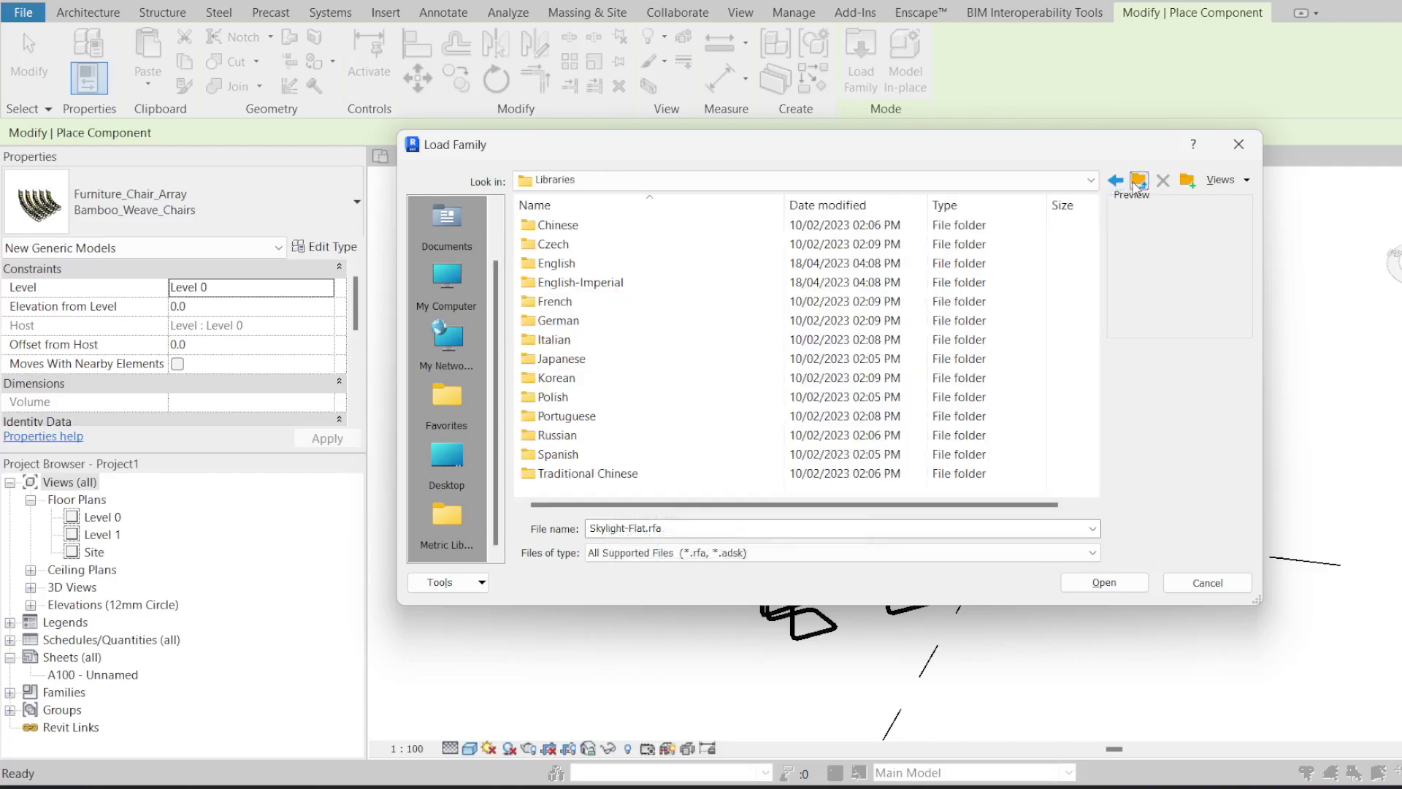
# Step: Open the UK folder of the English library and look through its category folders
pyautogui.click(581, 266)
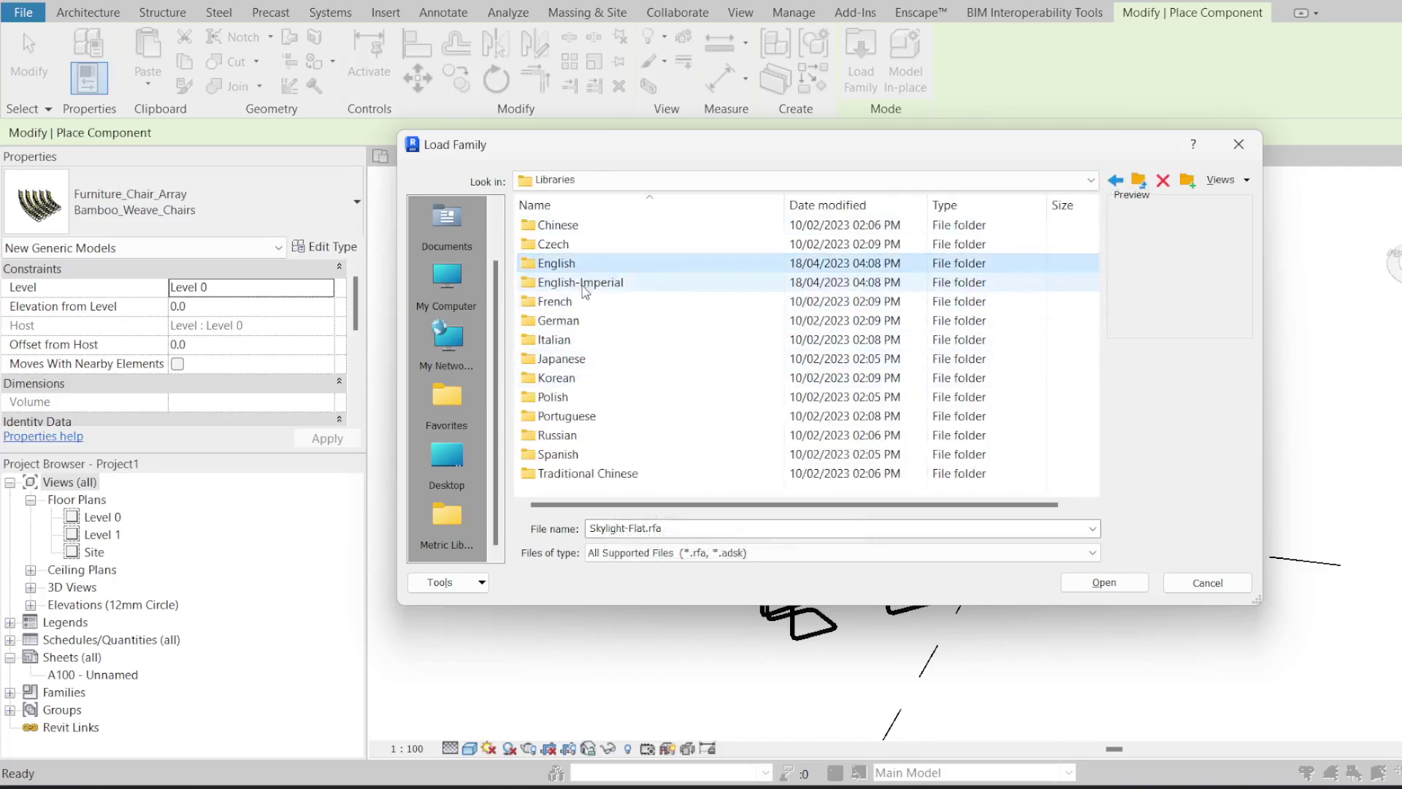
pyautogui.doubleClick(563, 265)
pyautogui.doubleClick(564, 269)
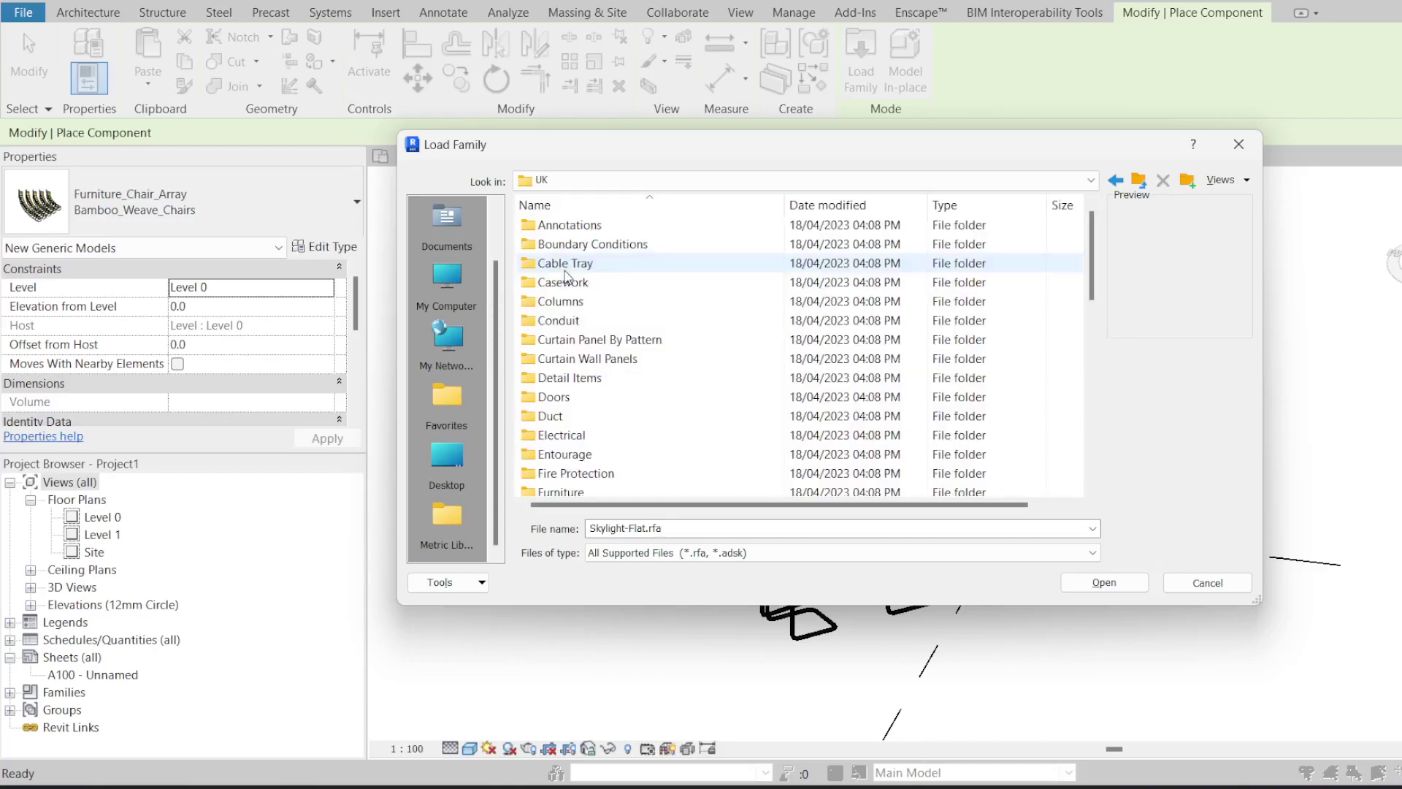
pyautogui.scroll(-9, 568, 289)
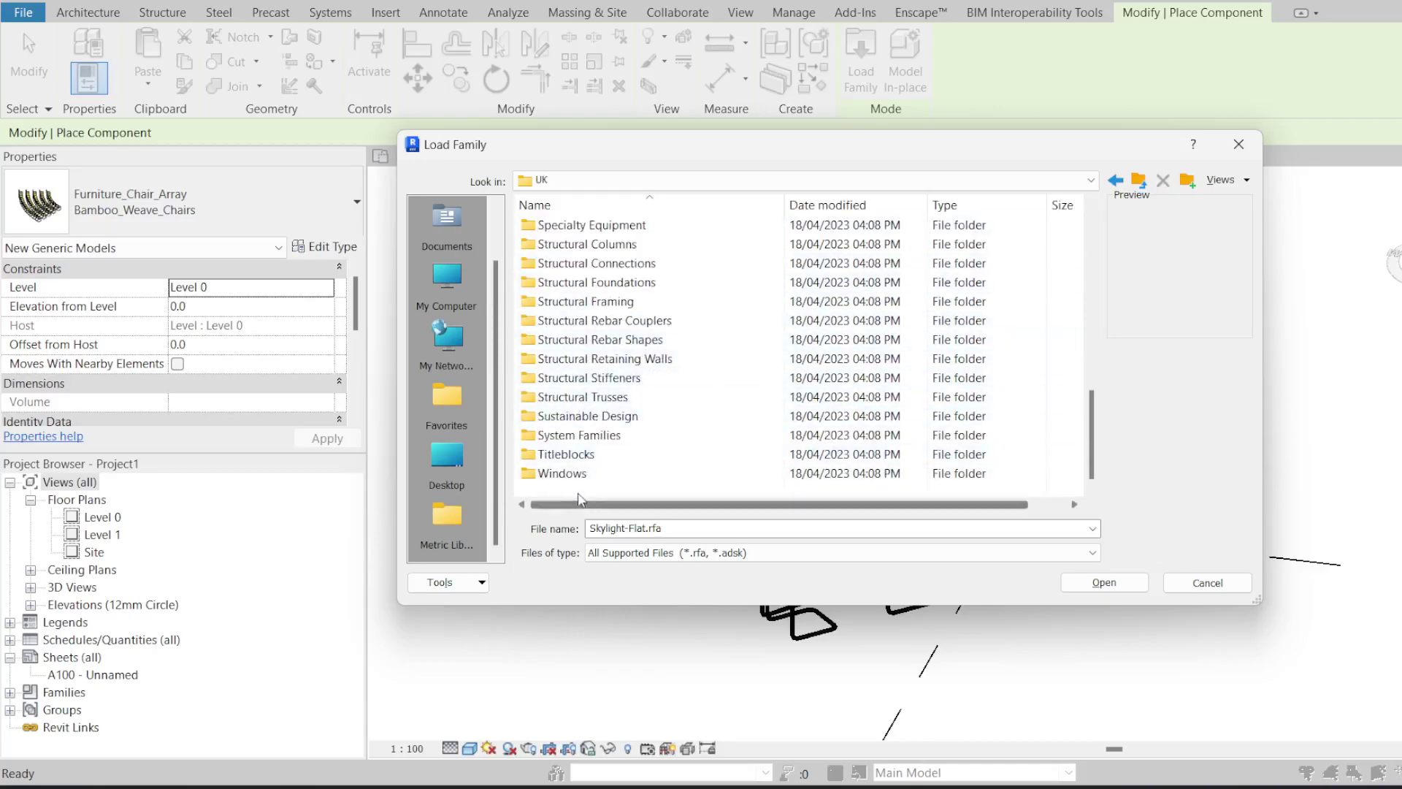
pyautogui.scroll(6, 562, 416)
pyautogui.scroll(4, 561, 415)
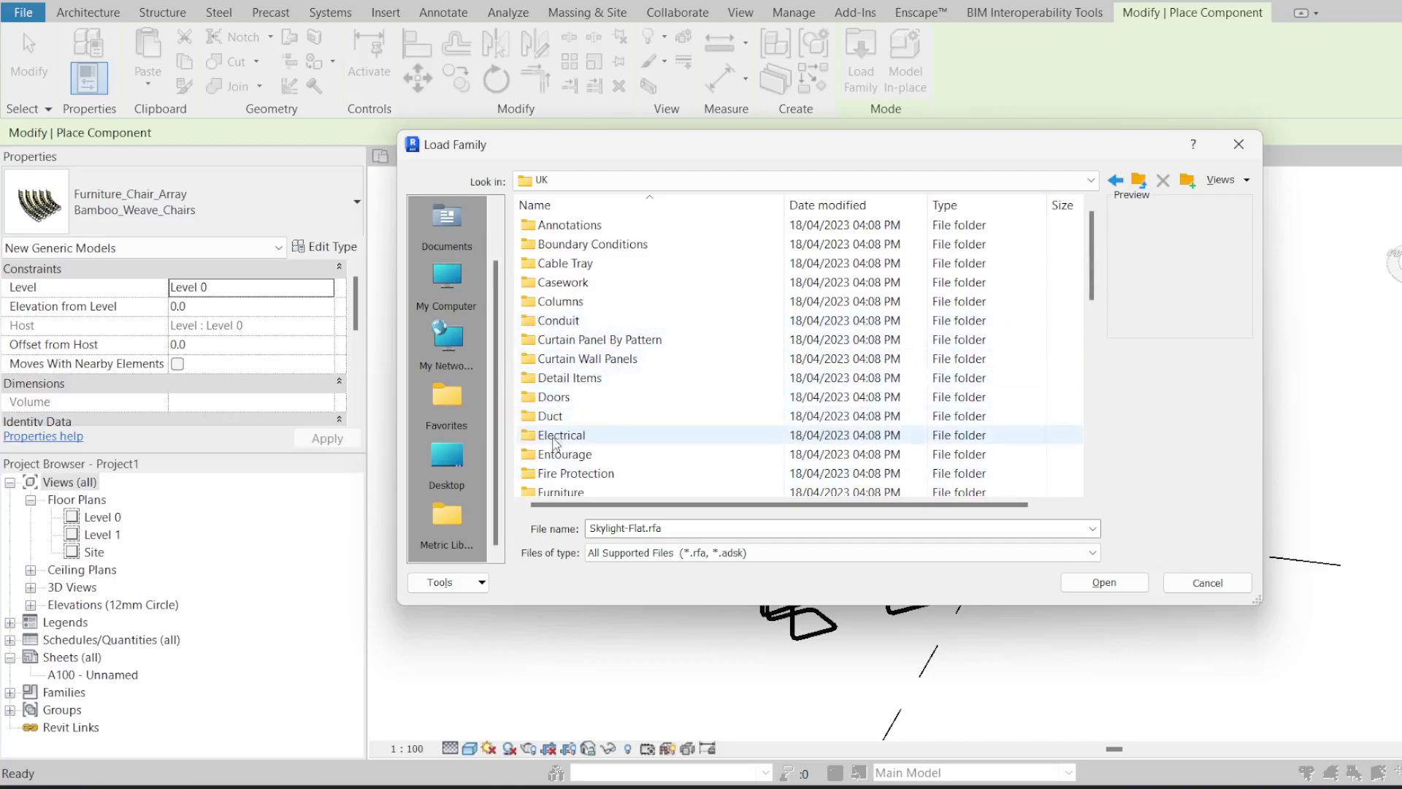
pyautogui.scroll(-1, 591, 416)
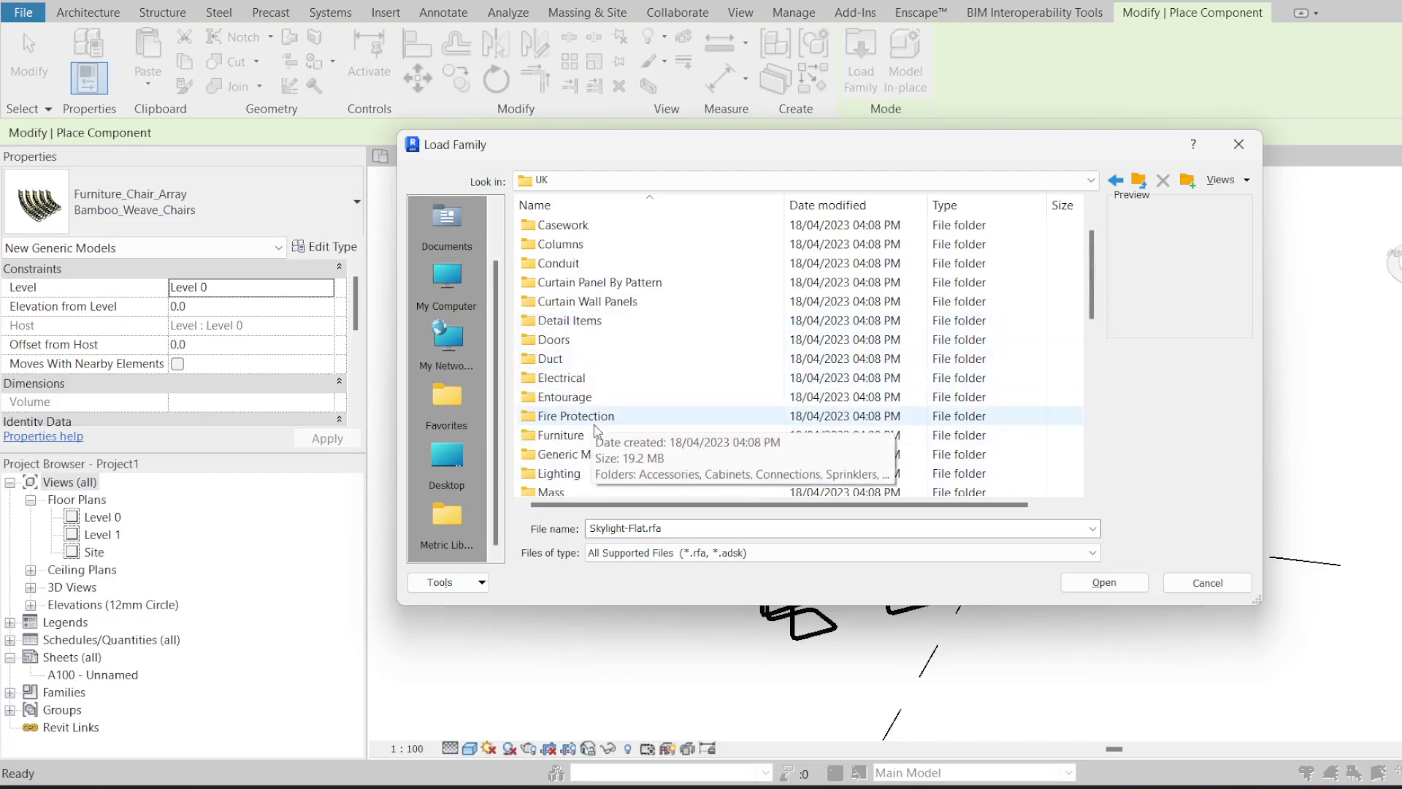
# Step: Open the UK Furniture folder, check its Devices subfolder and open the Seating subfolder
pyautogui.click(593, 437)
pyautogui.doubleClick(592, 438)
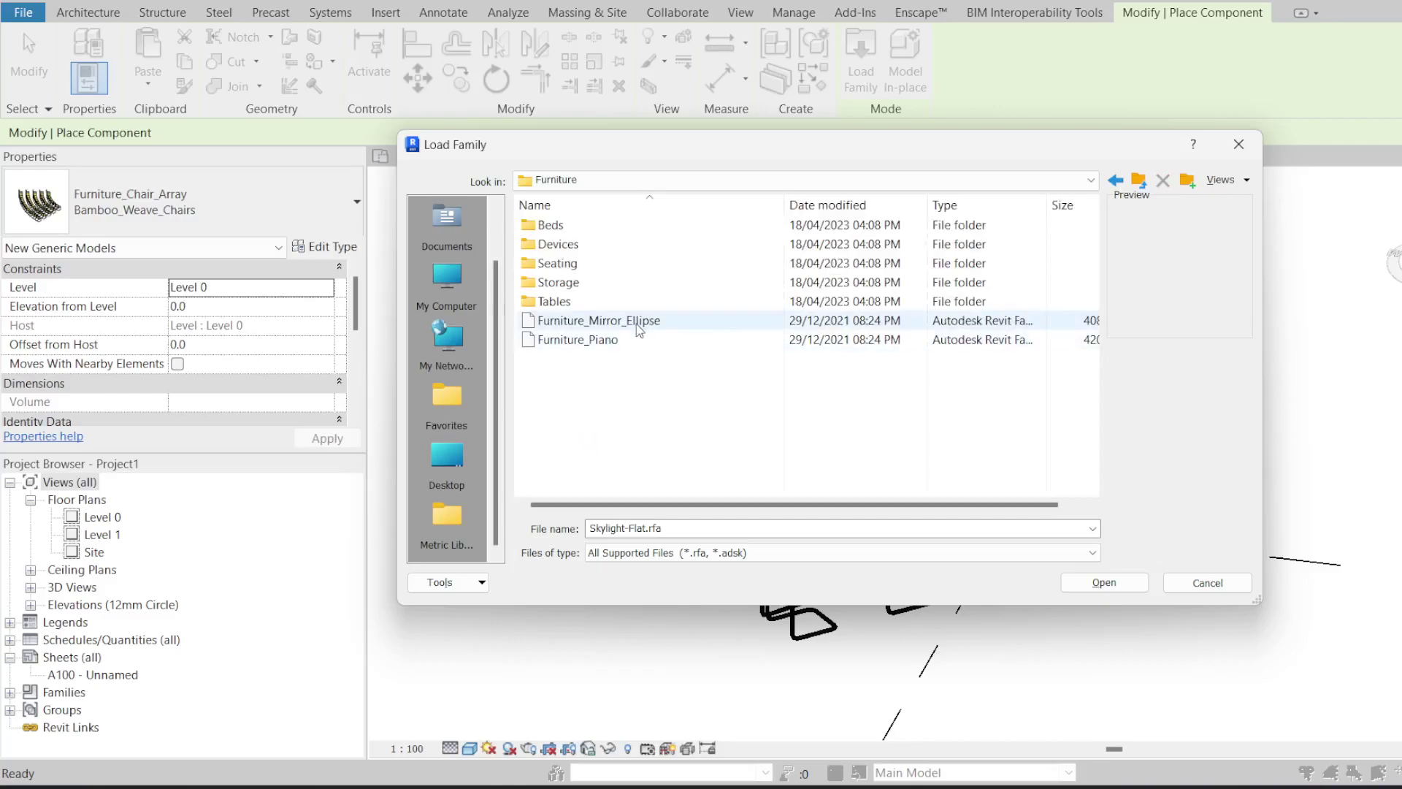
pyautogui.doubleClick(602, 245)
pyautogui.click(1117, 180)
pyautogui.doubleClick(726, 263)
# Step: Preview the UK seating families from Furniture_Bench_Locker_Room through Furniture_Chair_Array and Furniture_Chair_Auditorium to Furniture_Chair_Desk_1
pyautogui.click(688, 225)
pyautogui.click(689, 244)
pyautogui.click(688, 262)
pyautogui.click(682, 282)
pyautogui.click(682, 301)
pyautogui.click(667, 322)
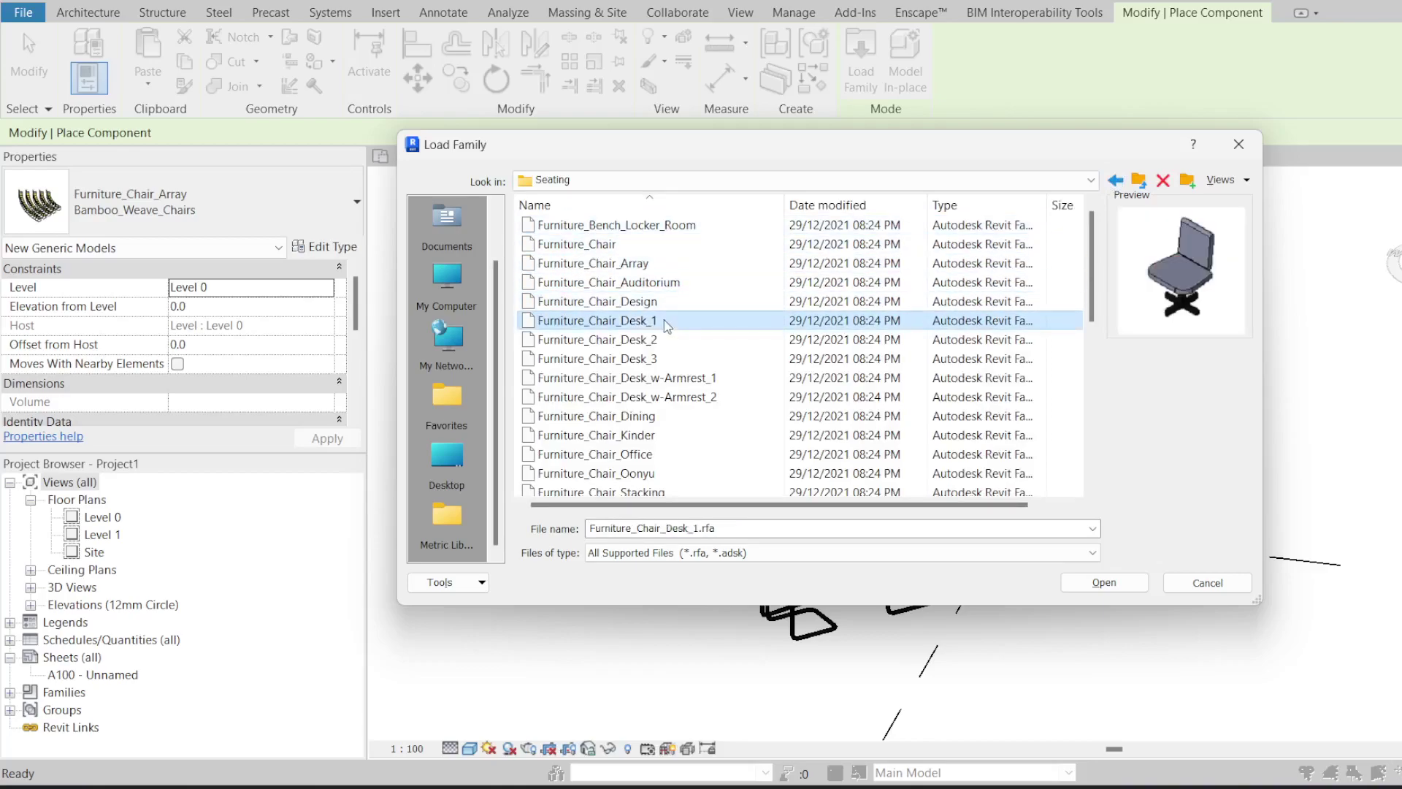
# Step: Preview the UK desk chair families from Furniture_Chair_Desk_1 to Furniture_Chair_Desk_3
pyautogui.scroll(-1, 667, 327)
pyautogui.click(672, 340)
pyautogui.click(635, 263)
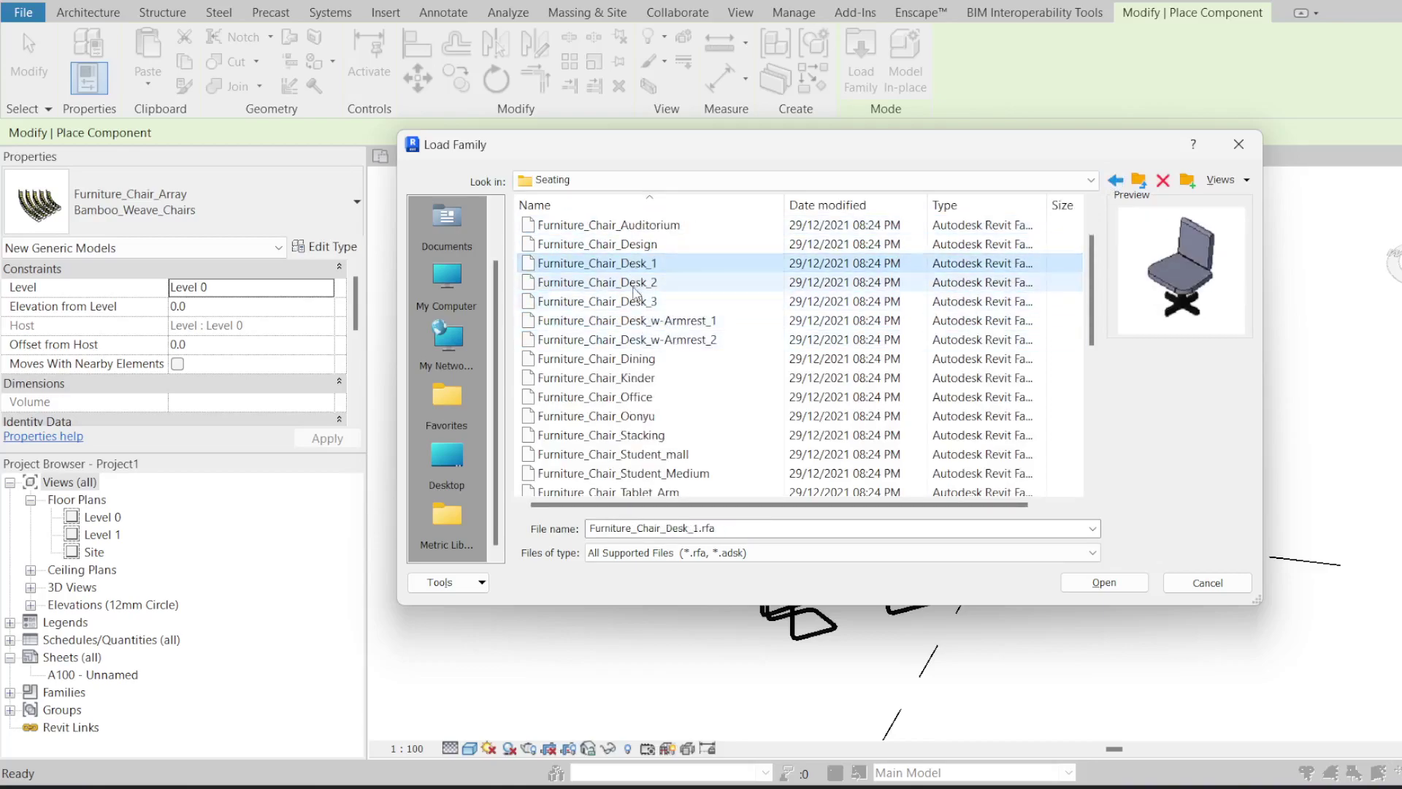
pyautogui.click(634, 282)
pyautogui.click(634, 301)
pyautogui.scroll(-1, 633, 358)
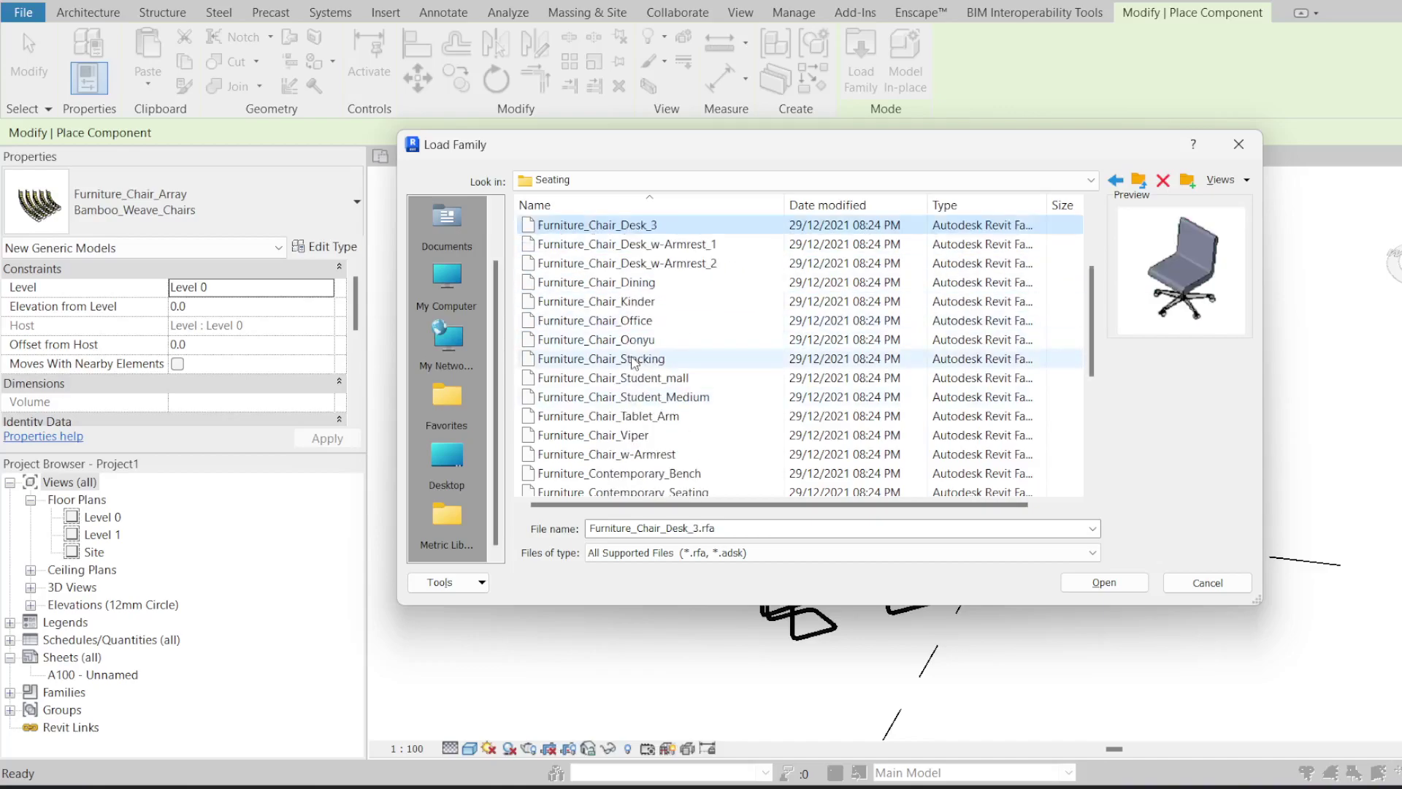
# Step: Preview the stacking and student chairs and Furniture_Contemporary_Seating in the UK Seating folder
pyautogui.click(632, 358)
pyautogui.click(633, 397)
pyautogui.scroll(-3, 632, 365)
pyautogui.click(632, 359)
pyautogui.click(632, 282)
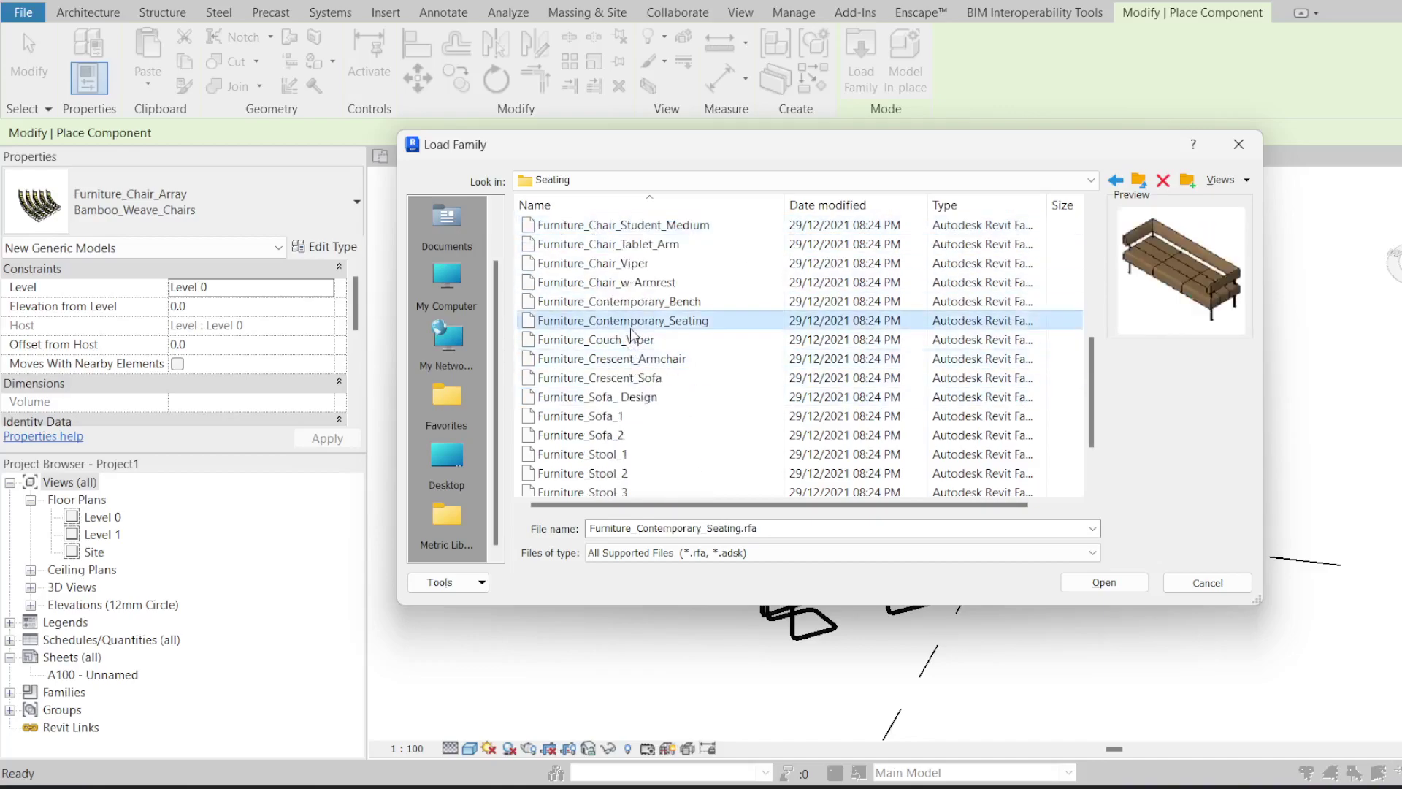
# Step: Preview the families in the lower part of the Seating list, finishing on Furniture_Sofa_1
pyautogui.scroll(-1, 643, 365)
pyautogui.click(633, 358)
pyautogui.click(636, 320)
pyautogui.scroll(2, 635, 322)
pyautogui.scroll(-3, 632, 380)
pyautogui.click(629, 473)
pyautogui.click(632, 435)
pyautogui.click(632, 416)
pyautogui.click(632, 377)
pyautogui.click(632, 340)
pyautogui.scroll(2, 632, 369)
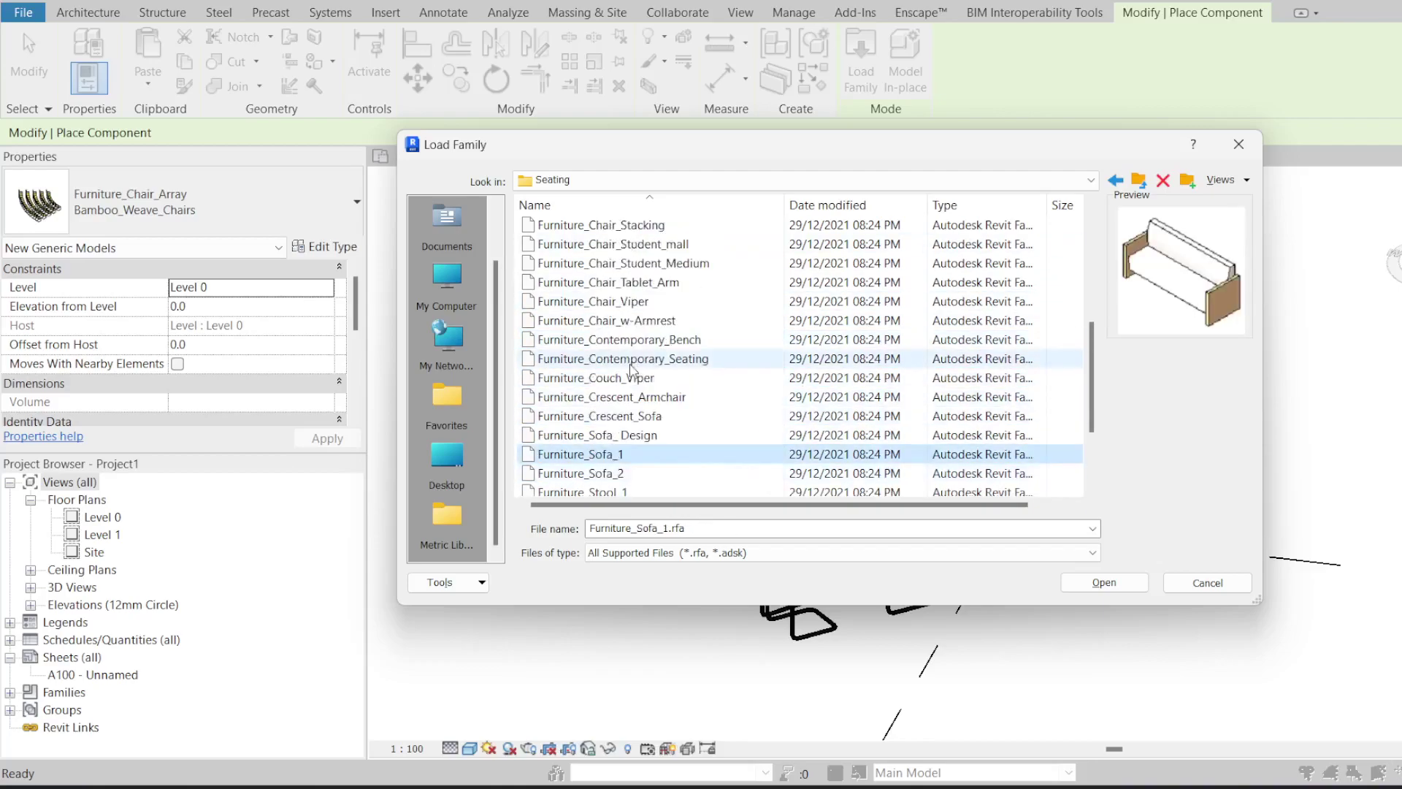
# Step: Preview the seating families from Furniture_Contemporary_Seating back up to Furniture_Chair_Tablet_Arm and return to the Furniture folder
pyautogui.click(632, 358)
pyautogui.click(632, 340)
pyautogui.click(629, 320)
pyautogui.click(625, 301)
pyautogui.click(619, 282)
pyautogui.scroll(5, 619, 282)
pyautogui.click(1115, 180)
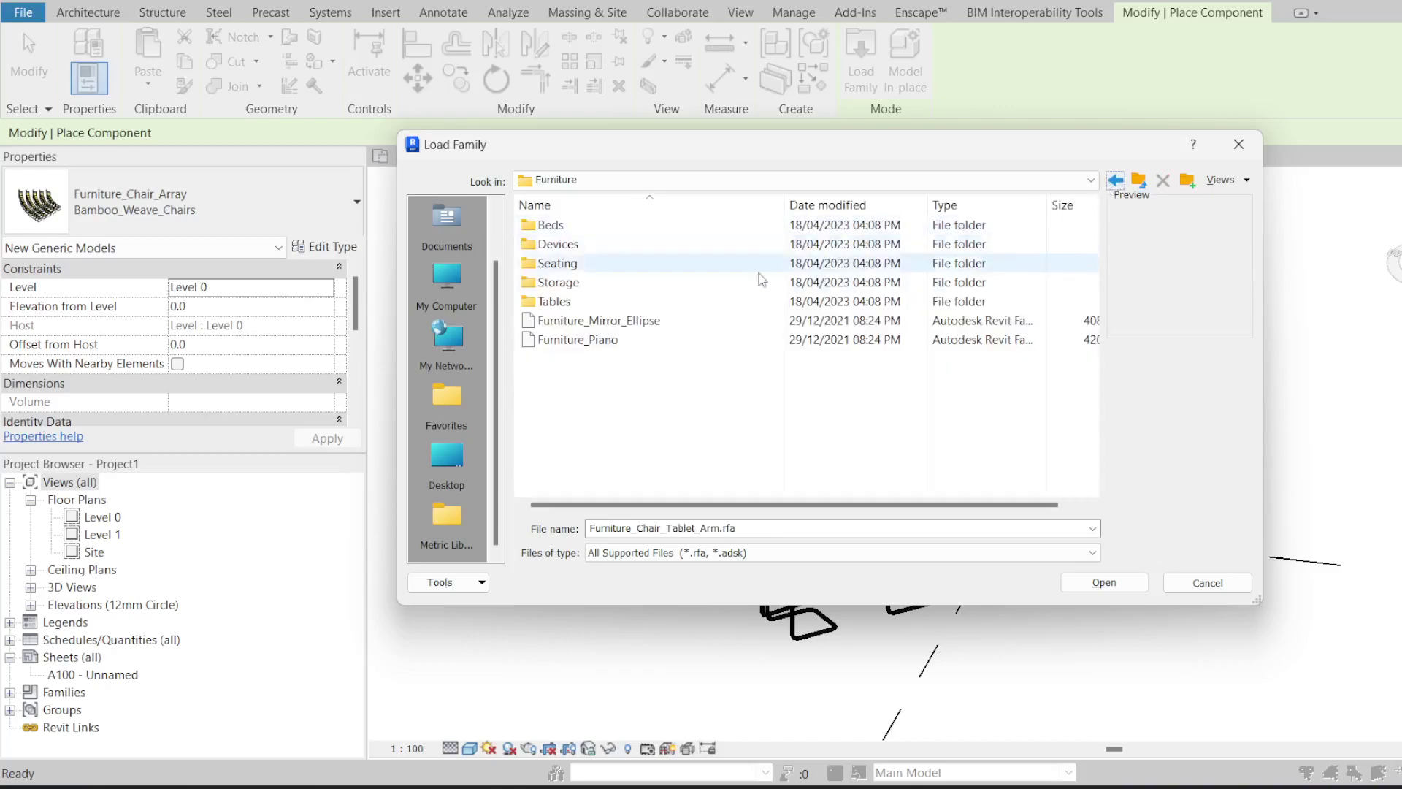
# Step: Open the UK Beds folder, preview its families down to Furniture_Crib and return to the Furniture folder
pyautogui.doubleClick(655, 227)
pyautogui.click(643, 244)
pyautogui.click(635, 263)
pyautogui.click(629, 282)
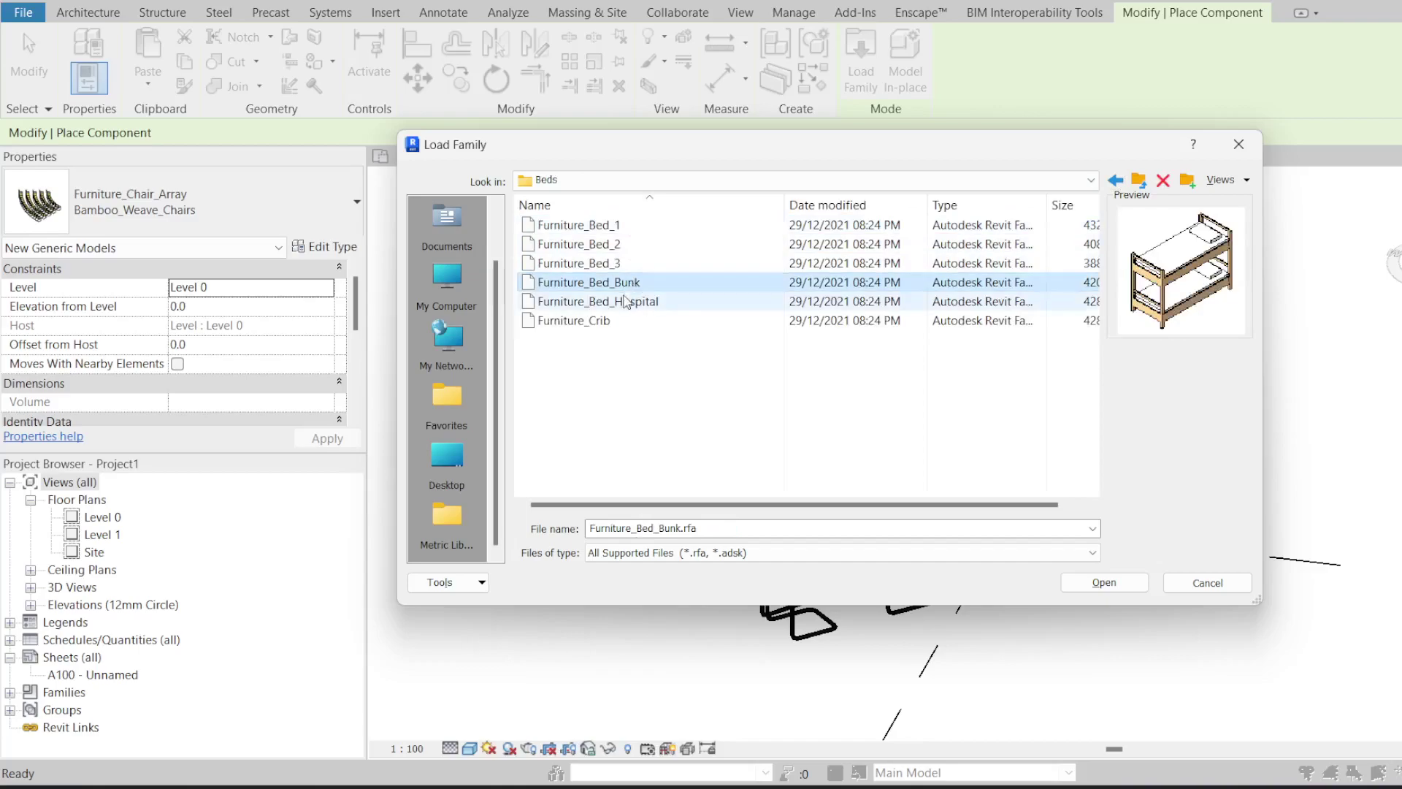
pyautogui.click(626, 302)
pyautogui.click(615, 321)
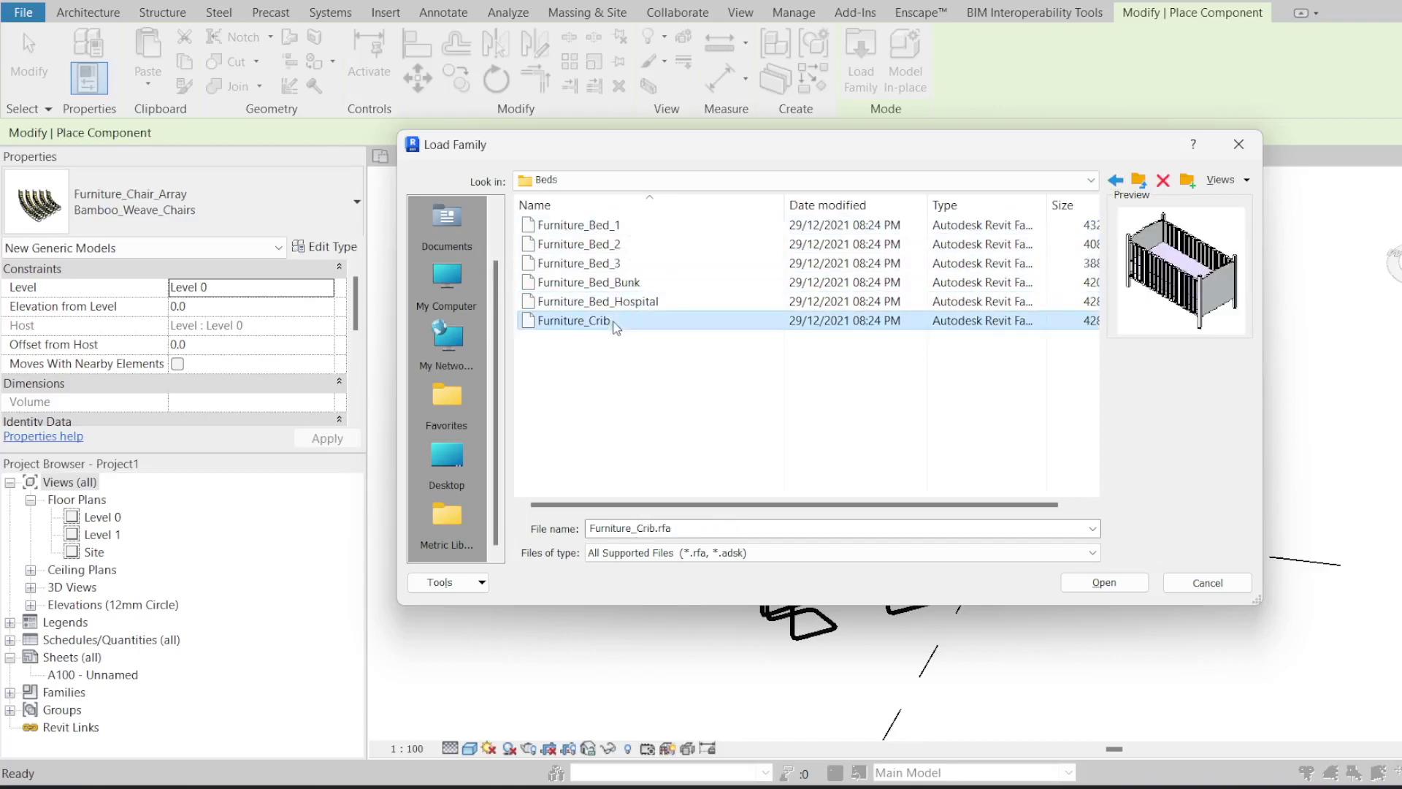
pyautogui.click(1115, 179)
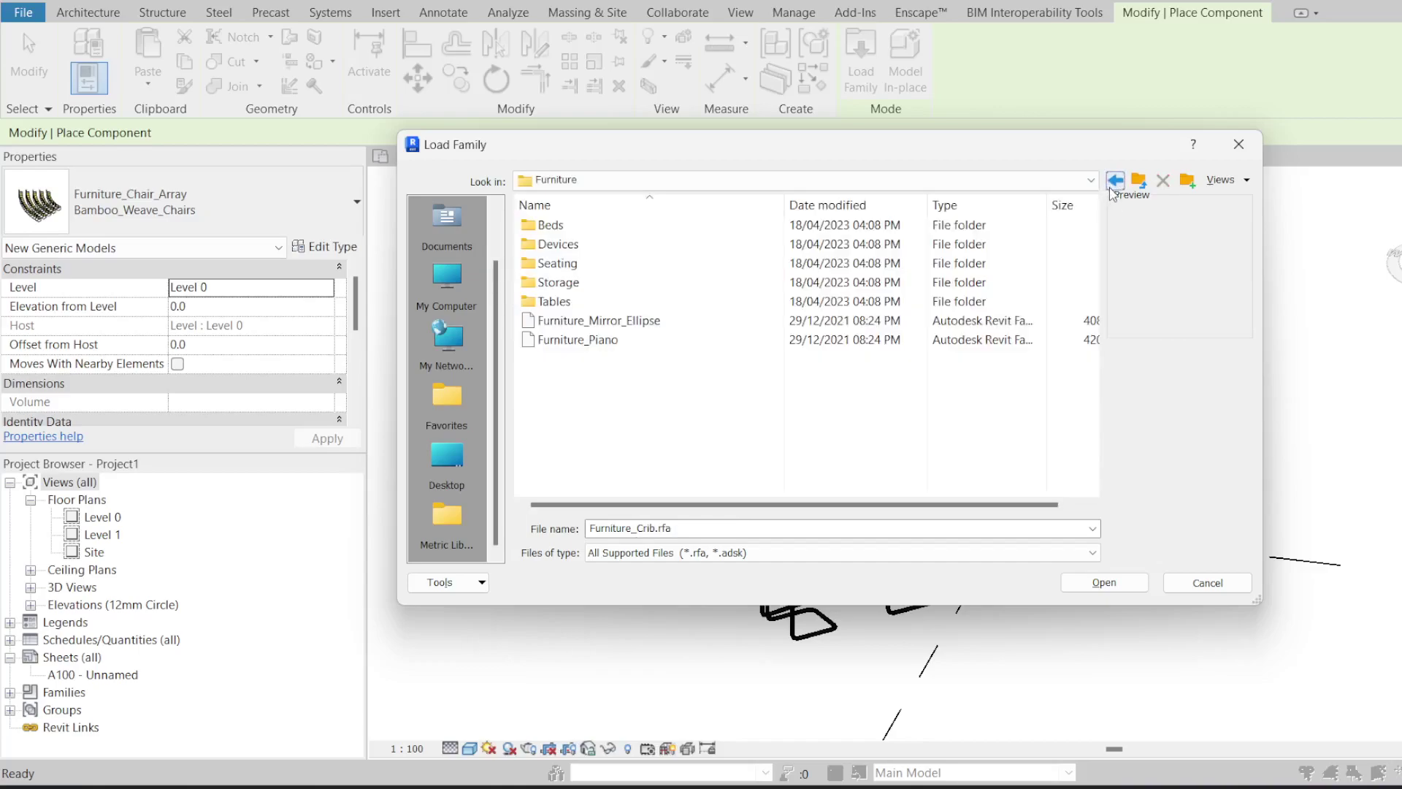
# Step: Go up to the UK category folders and open the Doors folder
pyautogui.click(1112, 184)
pyautogui.scroll(-4, 568, 292)
pyautogui.scroll(3, 569, 340)
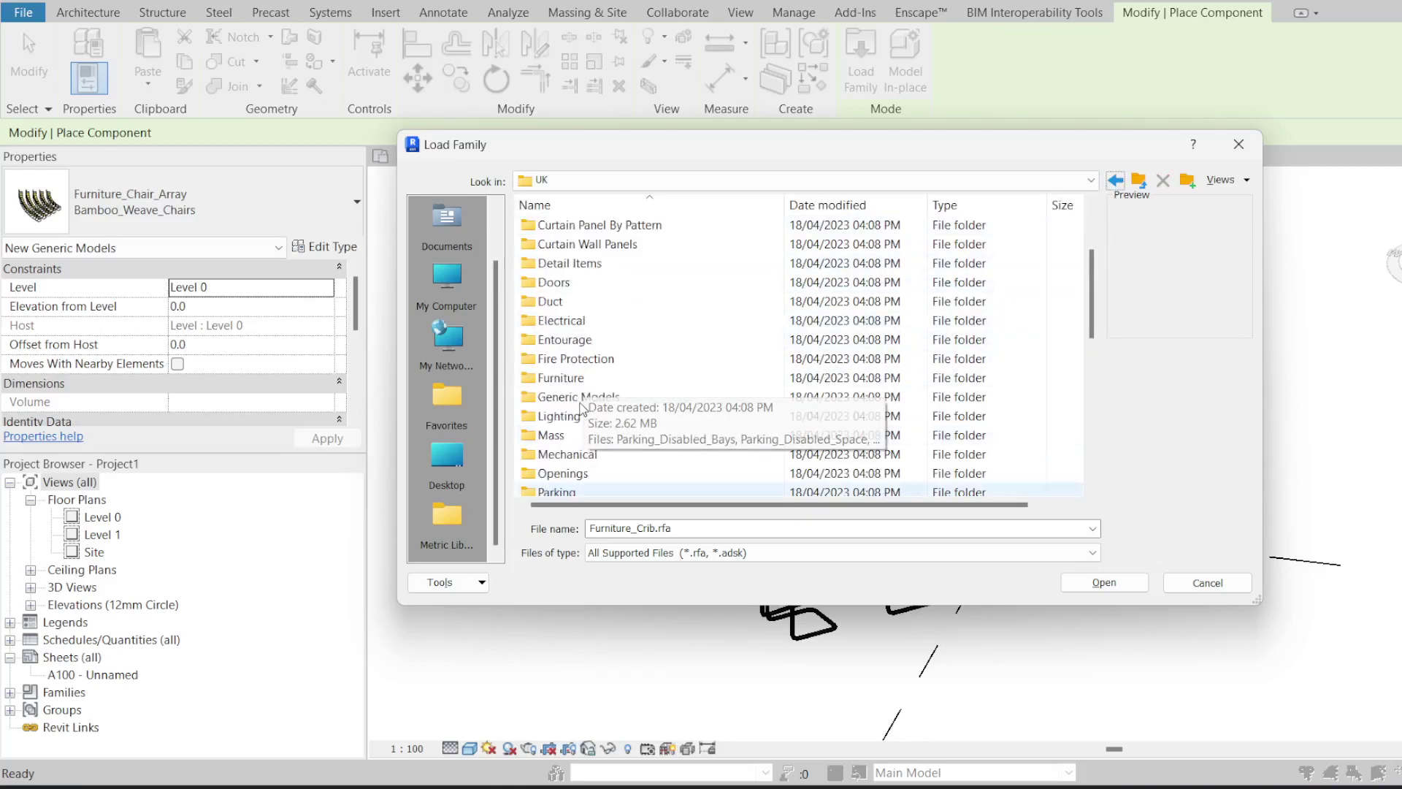
pyautogui.doubleClick(555, 340)
pyautogui.click(584, 228)
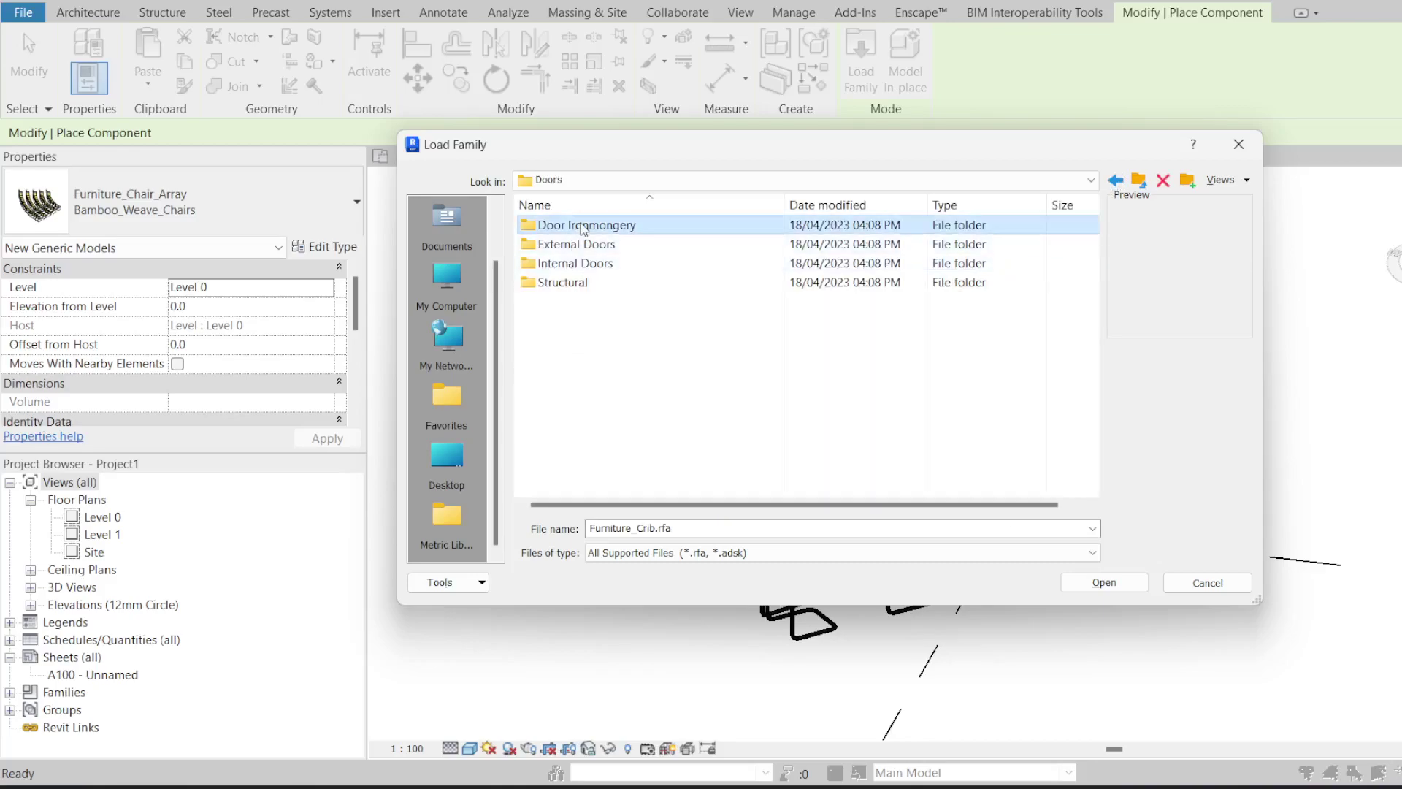
# Step: Open the UK External Doors folder and preview its families through Doors_ExtDbl_Louvre to Doors_ExtDbl_w-Glazing_Bars_4
pyautogui.doubleClick(586, 246)
pyautogui.press('Down')
pyautogui.press('Down')
pyautogui.press('Down')
pyautogui.press('Down')
pyautogui.press('Down')
pyautogui.press('Down')
pyautogui.press('Down')
pyautogui.press('Down')
pyautogui.press('Down')
pyautogui.press('Down')
pyautogui.press('Down')
pyautogui.press('Down')
pyautogui.press('Down')
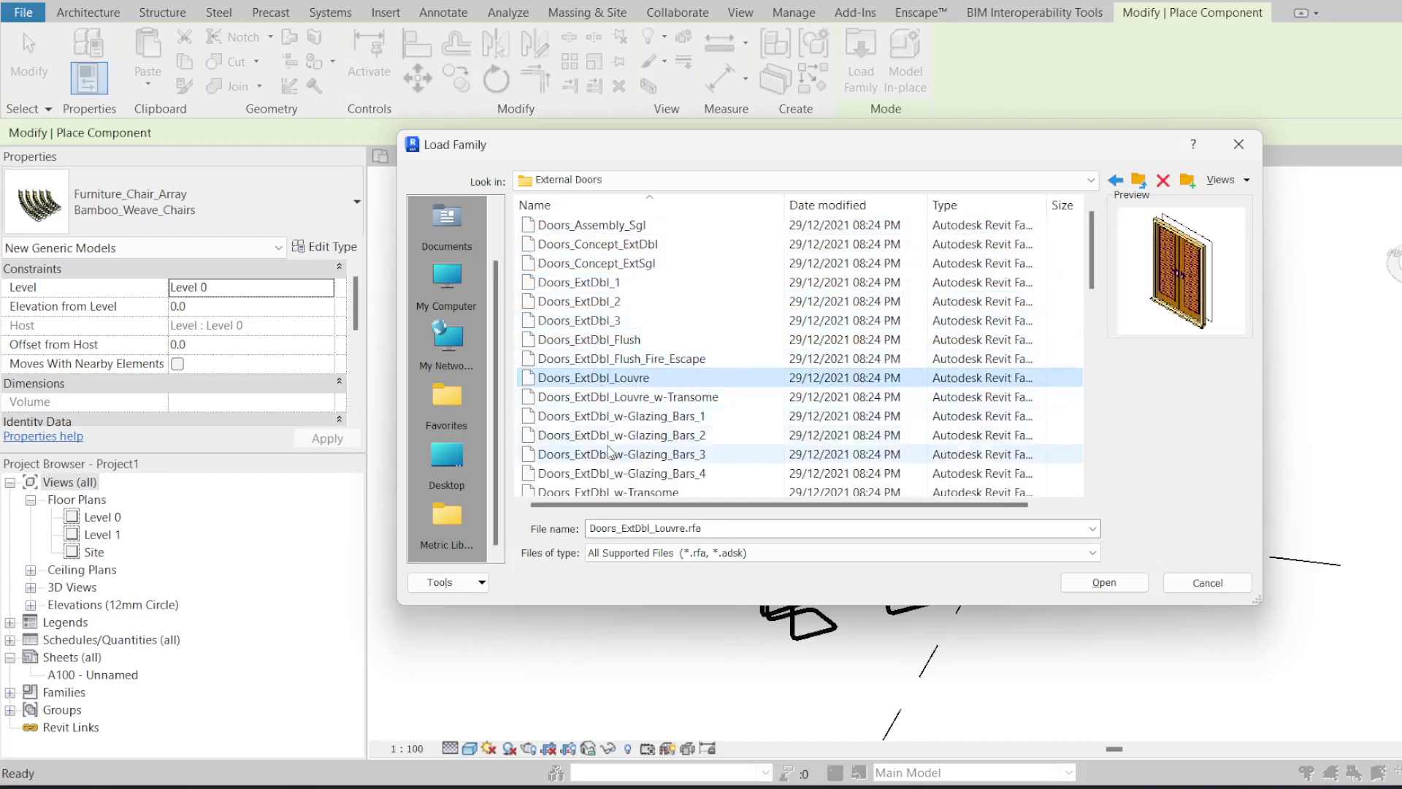
pyautogui.press('Down')
pyautogui.scroll(-2, 606, 468)
pyautogui.press('Down')
pyautogui.click(590, 358)
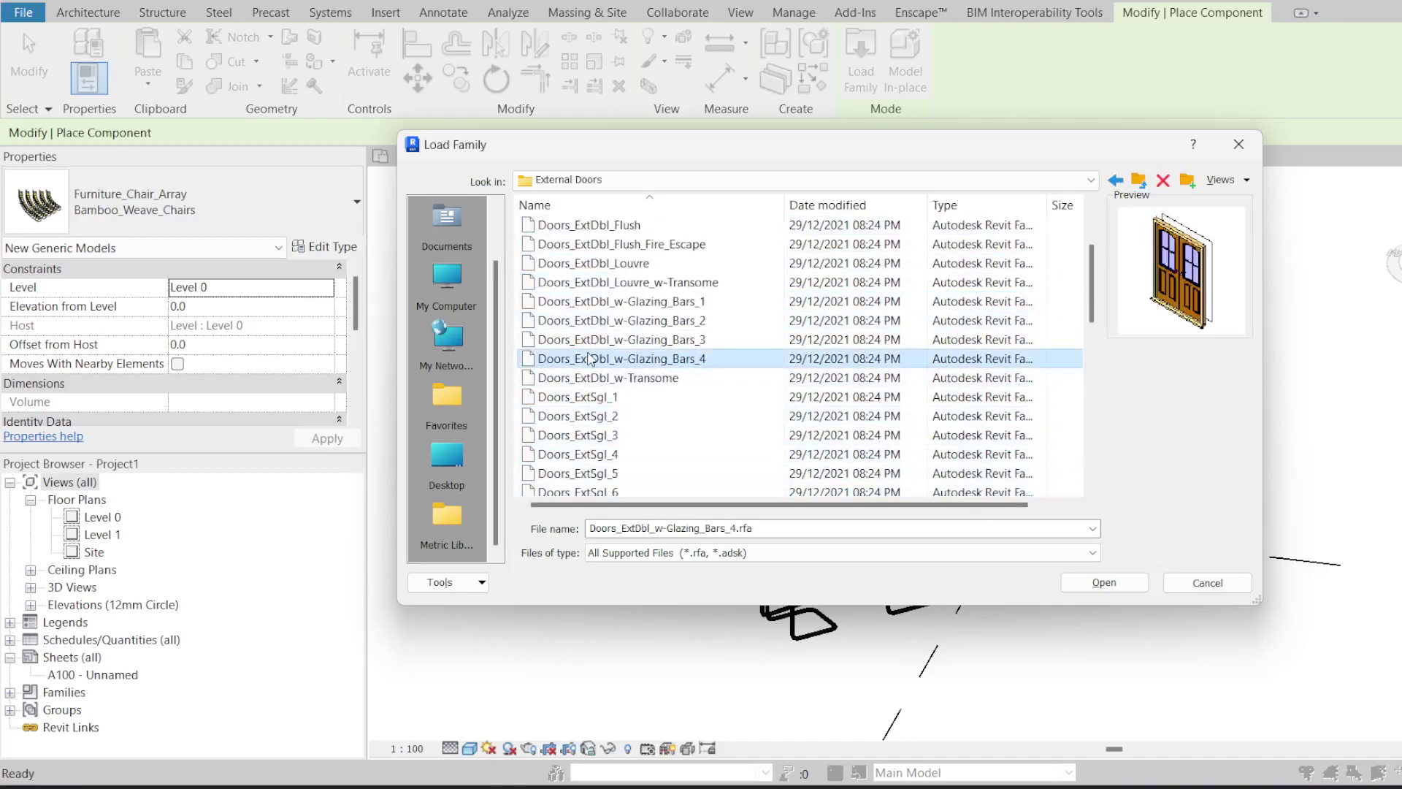
# Step: Go up to the English library, switch to the US folder and open its Doors folder
pyautogui.click(1138, 179)
pyautogui.click(1139, 179)
pyautogui.click(1138, 179)
pyautogui.doubleClick(661, 283)
pyautogui.click(569, 396)
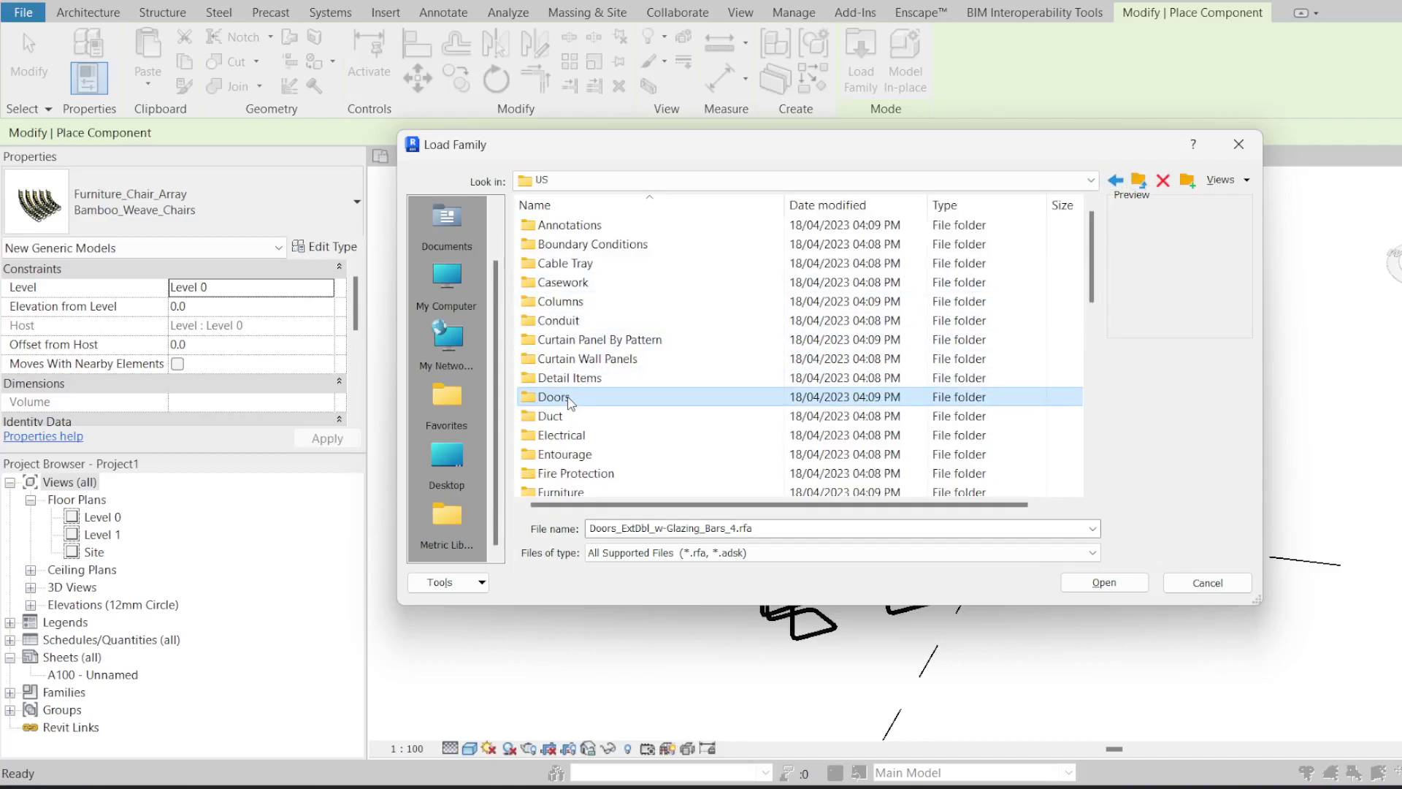
pyautogui.doubleClick(636, 395)
# Step: Preview the US door families from M_Door-Curtain-Wall-Double-Glass through M_Door-Double-Sliding to M_Door-Overhead-Sectional
pyautogui.click(637, 284)
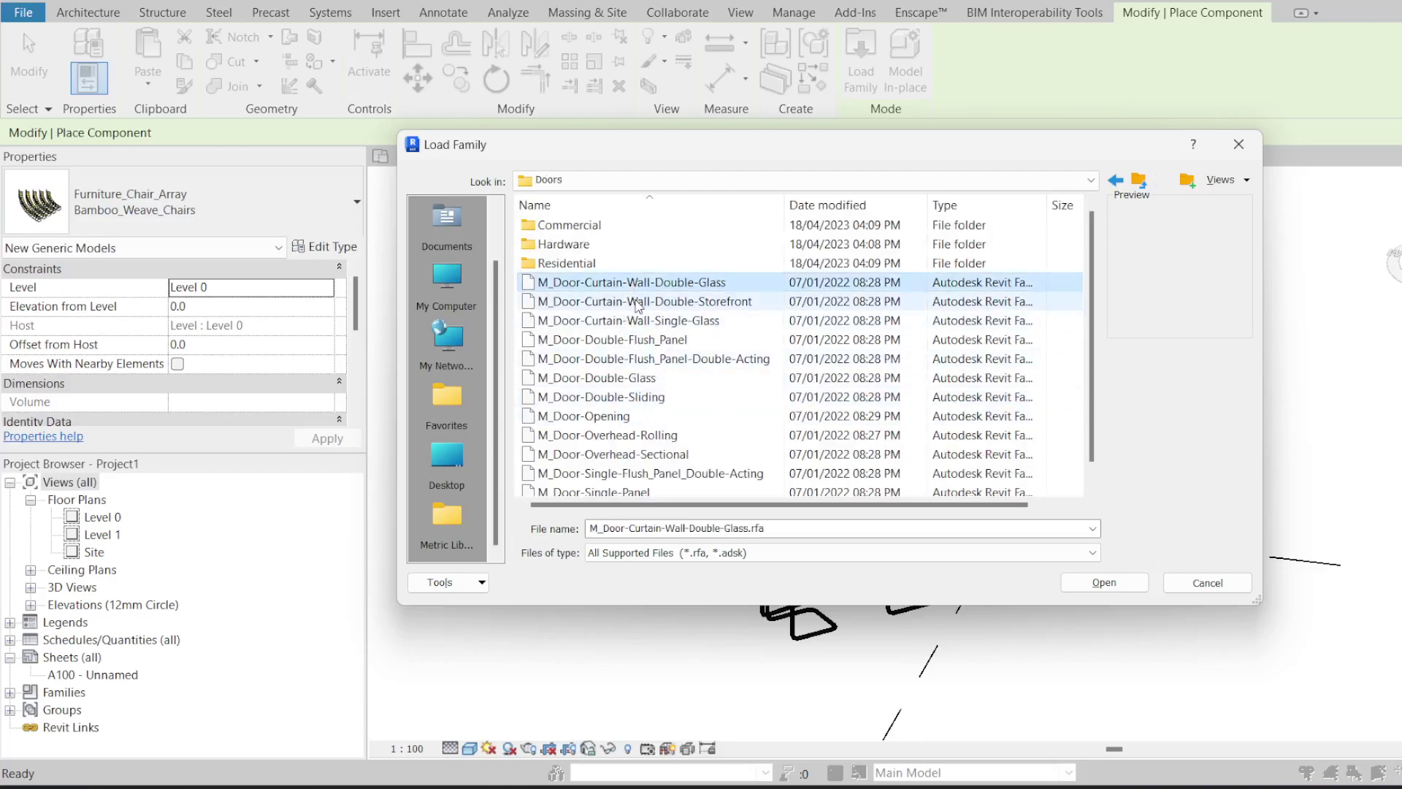
pyautogui.click(632, 340)
pyautogui.click(630, 359)
pyautogui.click(627, 396)
pyautogui.scroll(-1, 624, 418)
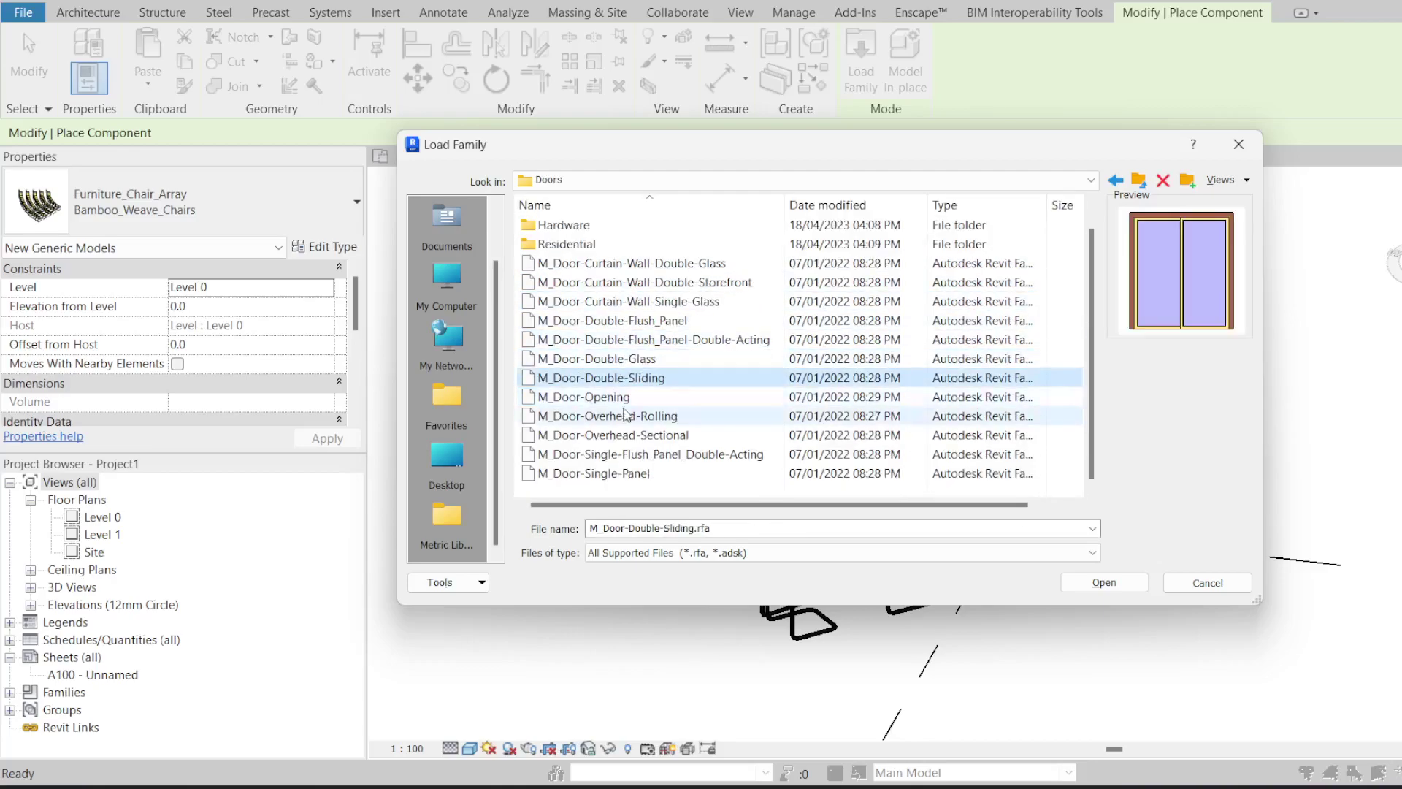
pyautogui.click(626, 396)
pyautogui.click(626, 415)
pyautogui.click(629, 435)
pyautogui.scroll(1, 630, 438)
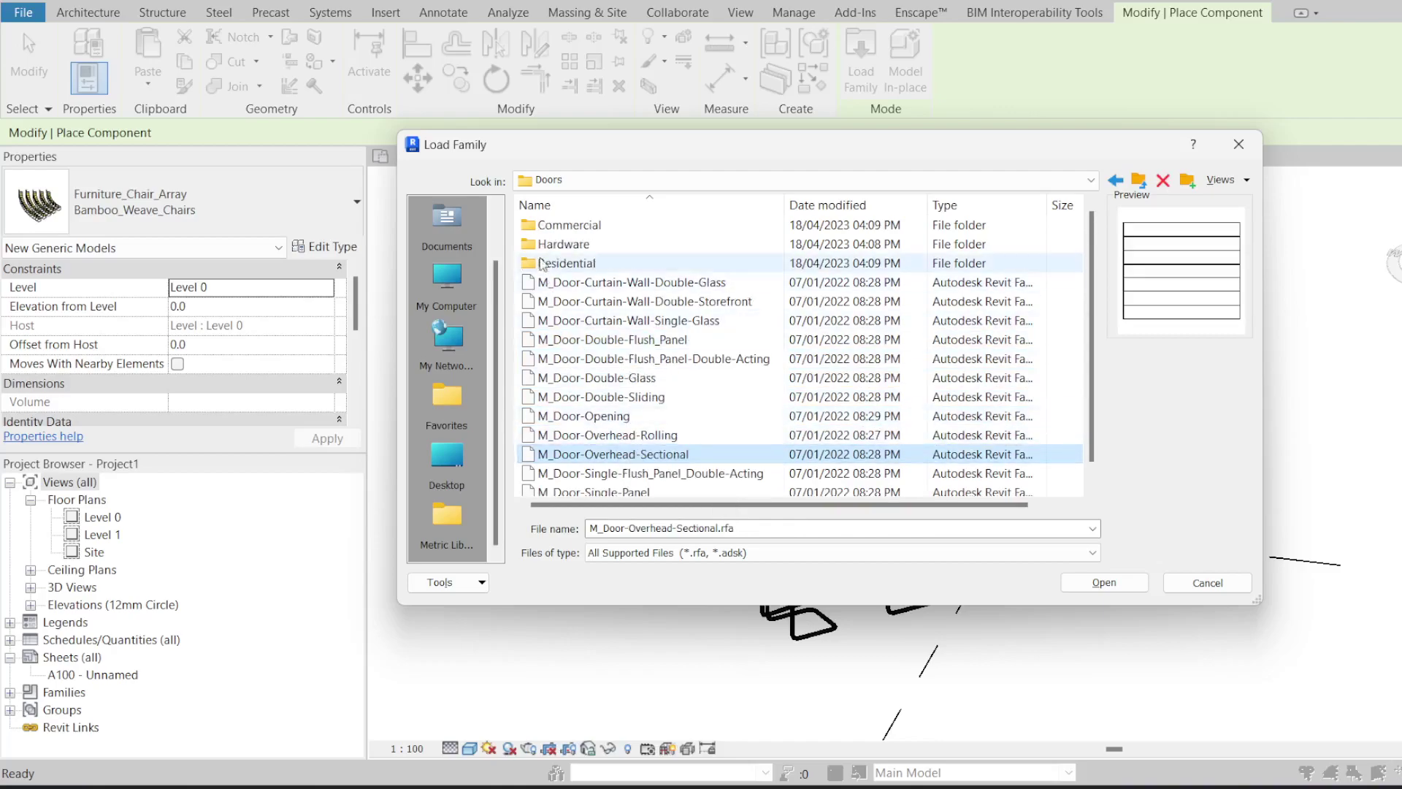
# Step: Open the US door Hardware folder, preview M_Entry Door Handle and M_Handle Domestic, and return to Doors
pyautogui.doubleClick(563, 244)
pyautogui.click(595, 225)
pyautogui.click(1007, 262)
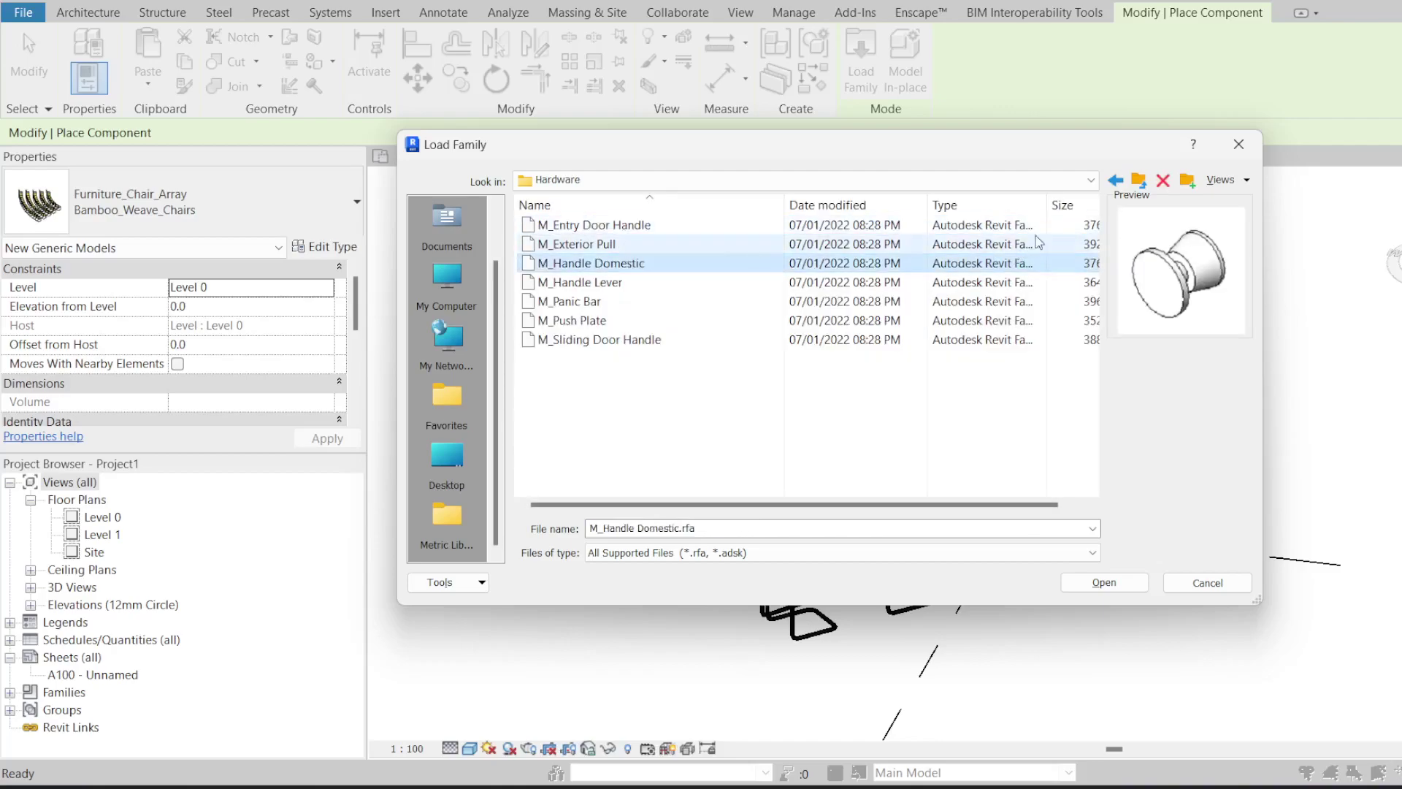
pyautogui.click(1115, 180)
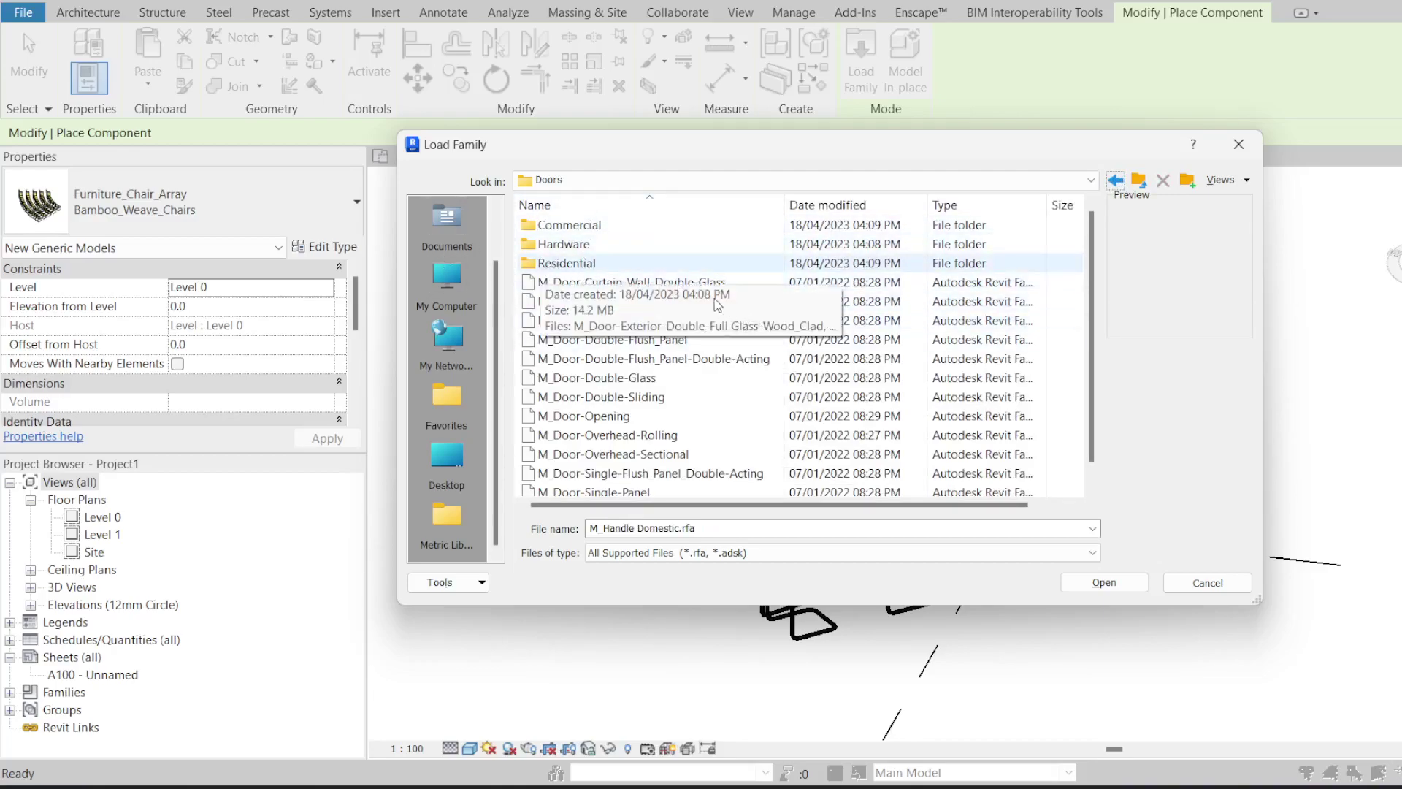
# Step: Close the Load Family dialog without loading anything and end the component placement
pyautogui.click(1239, 144)
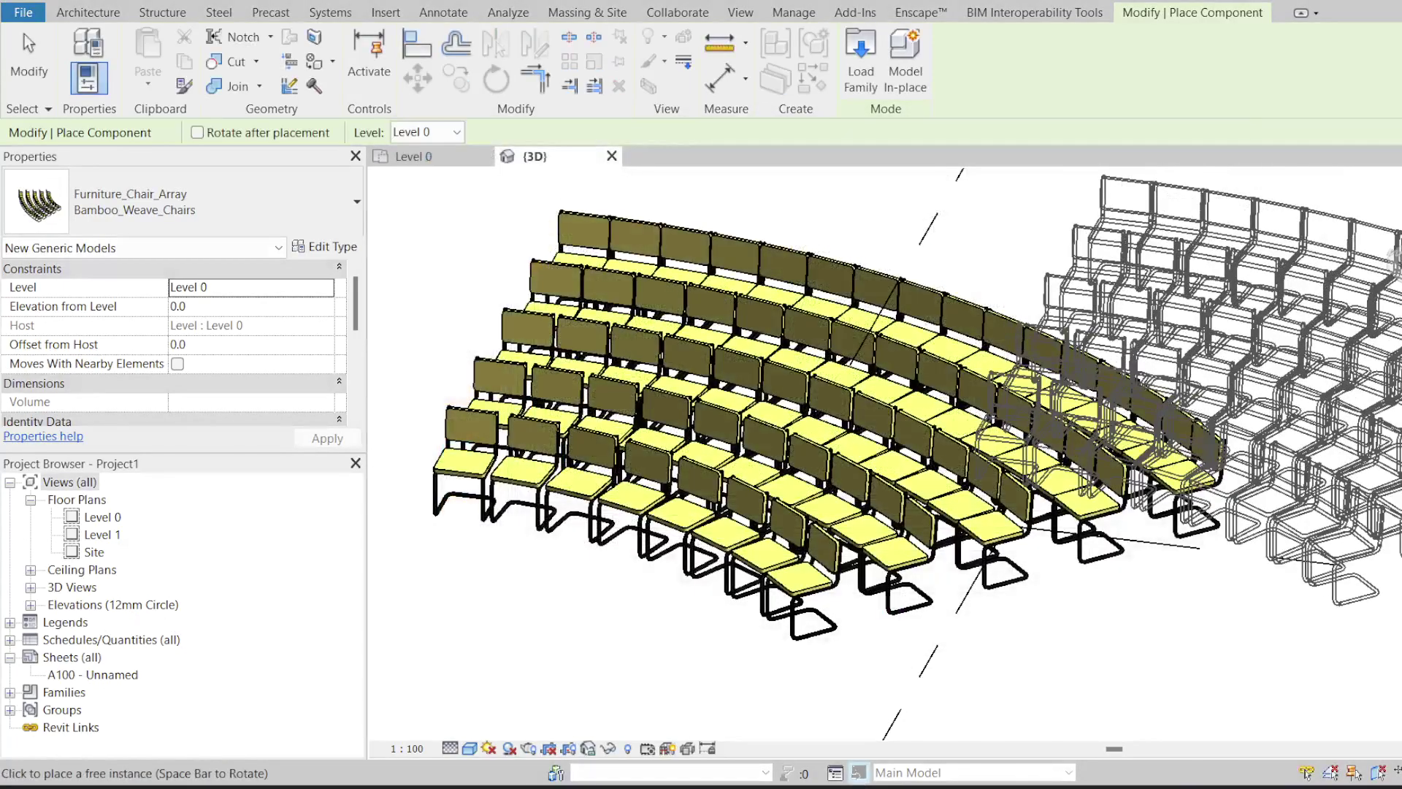
pyautogui.moveTo(874, 786)
pyautogui.press('Escape')
pyautogui.press('Escape')
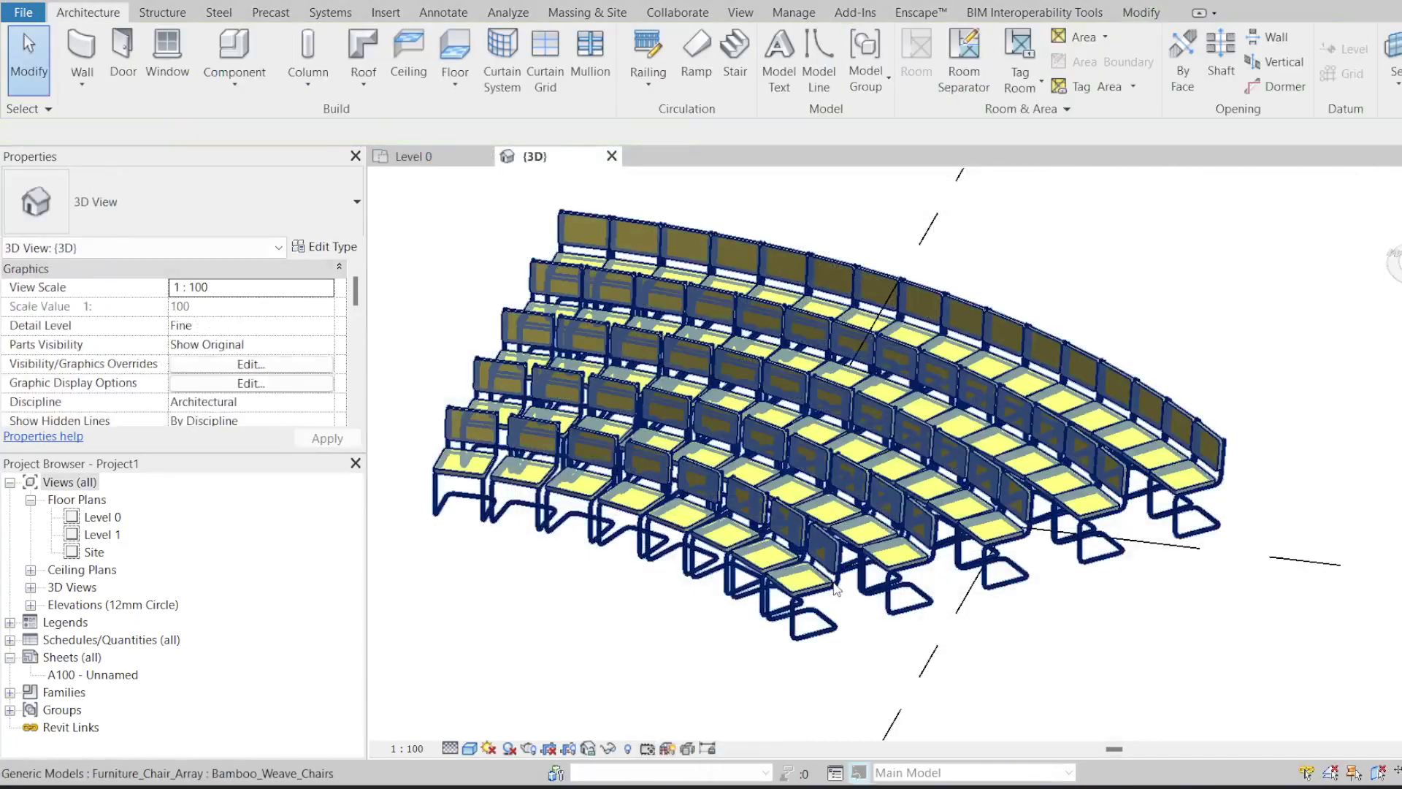
# Step: Select the placed Furniture_Chair_Array in the 3D view and examine its rows of chairs
pyautogui.scroll(-2, 871, 465)
pyautogui.scroll(2, 872, 466)
pyautogui.click(872, 466)
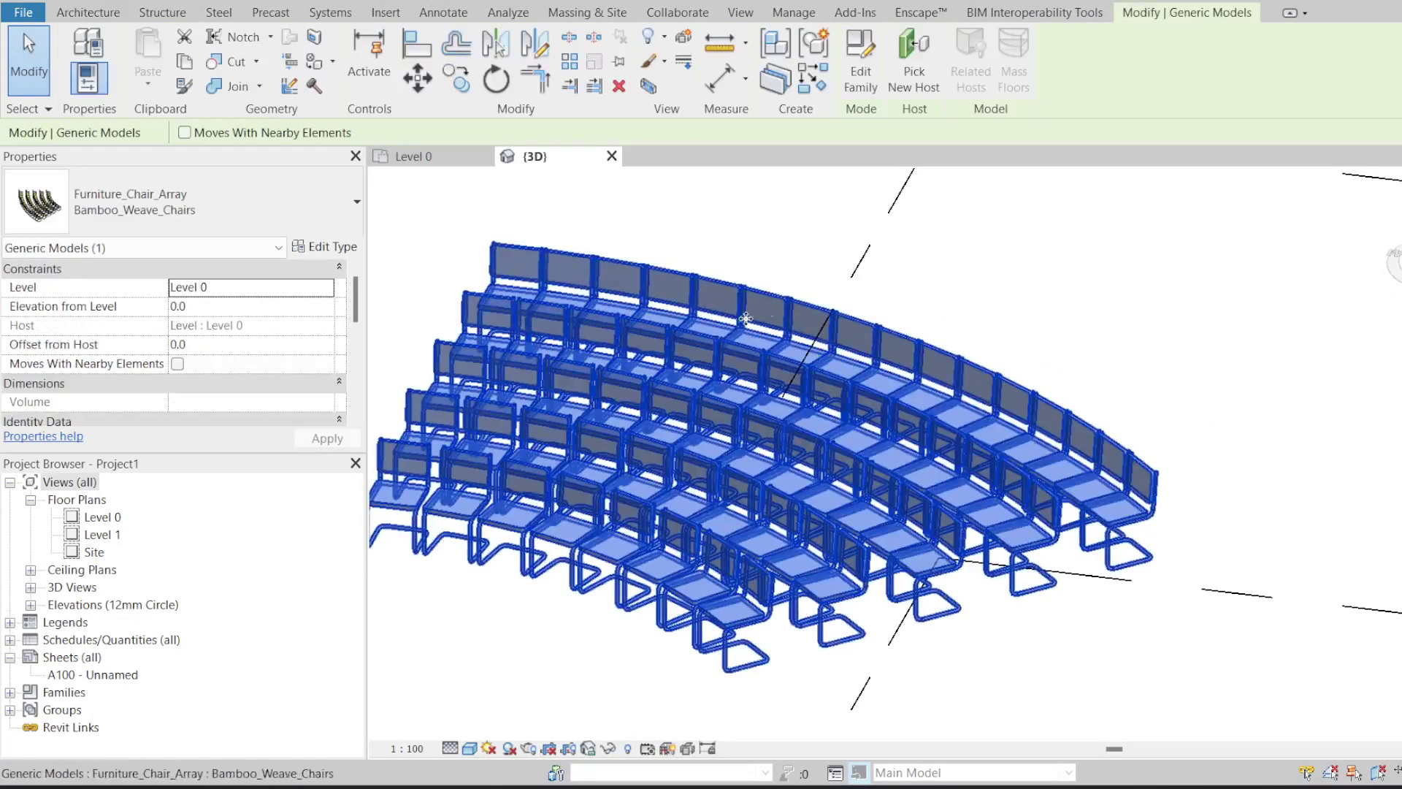
pyautogui.scroll(-2, 891, 435)
pyautogui.scroll(4, 891, 435)
pyautogui.moveTo(720, 259); pyautogui.dragTo(620, 292, button='middle')
pyautogui.scroll(-2, 841, 648)
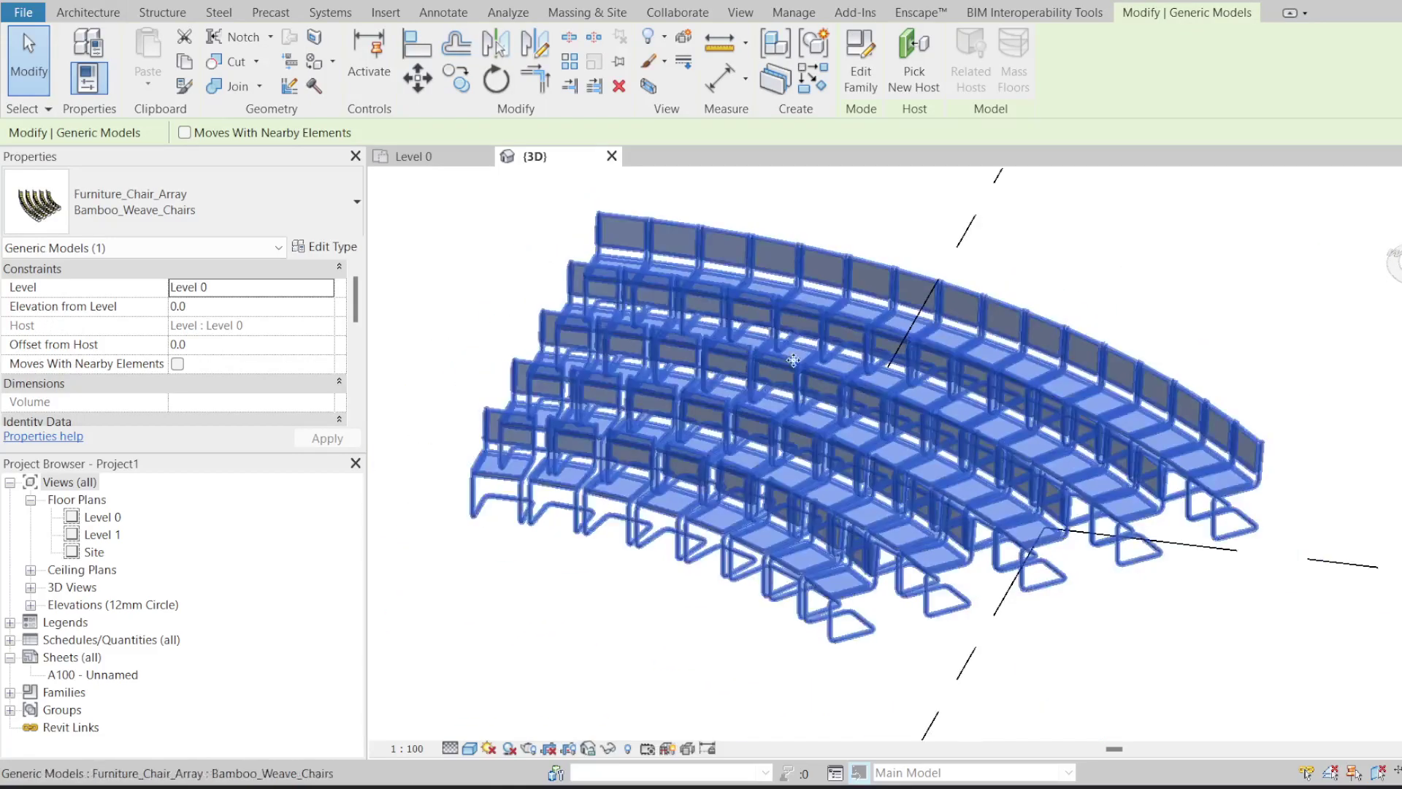
pyautogui.scroll(2, 841, 648)
pyautogui.scroll(-1, 841, 649)
pyautogui.scroll(-1, 841, 648)
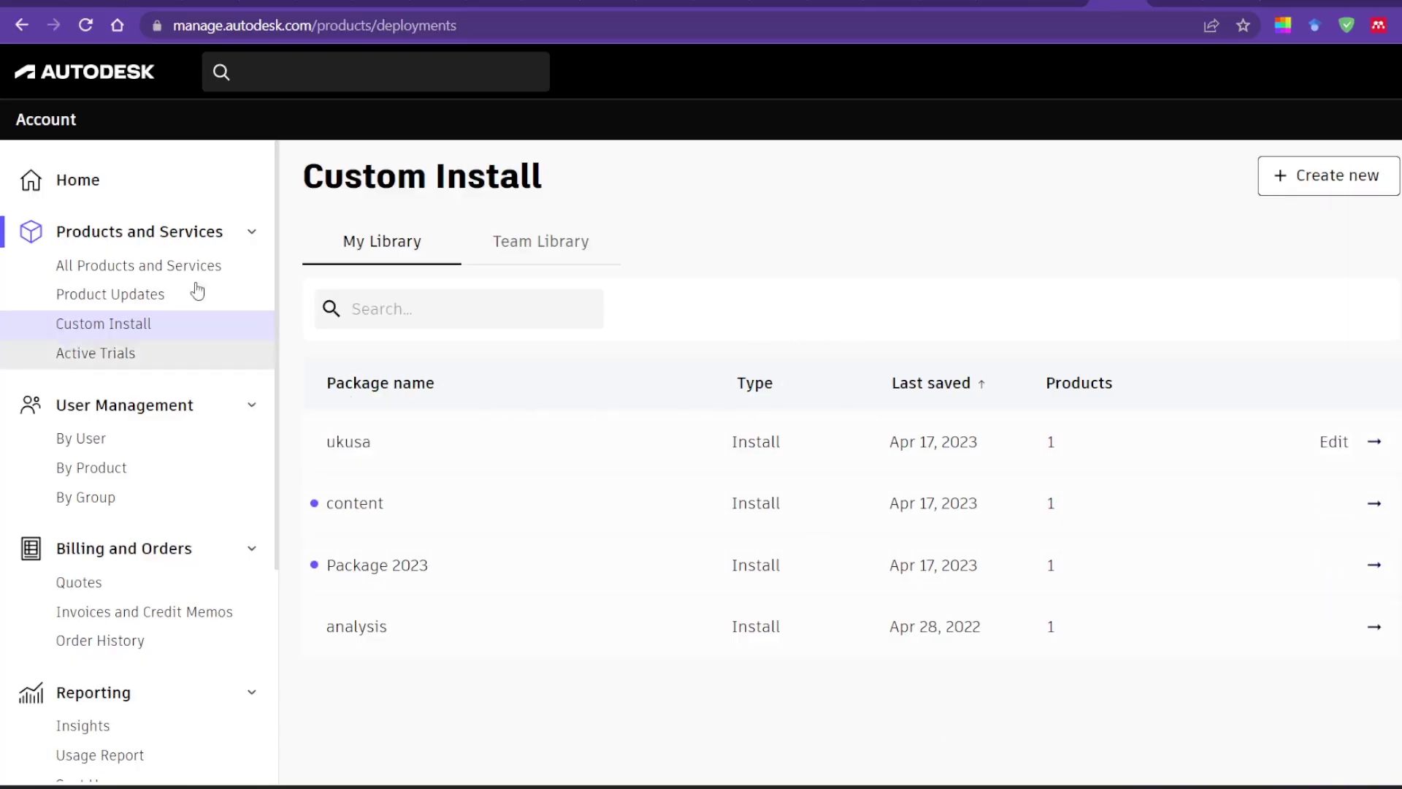
# Step: Switch to the Autodesk Account site in the browser and show the Custom Install package library
pyautogui.click(195, 322)
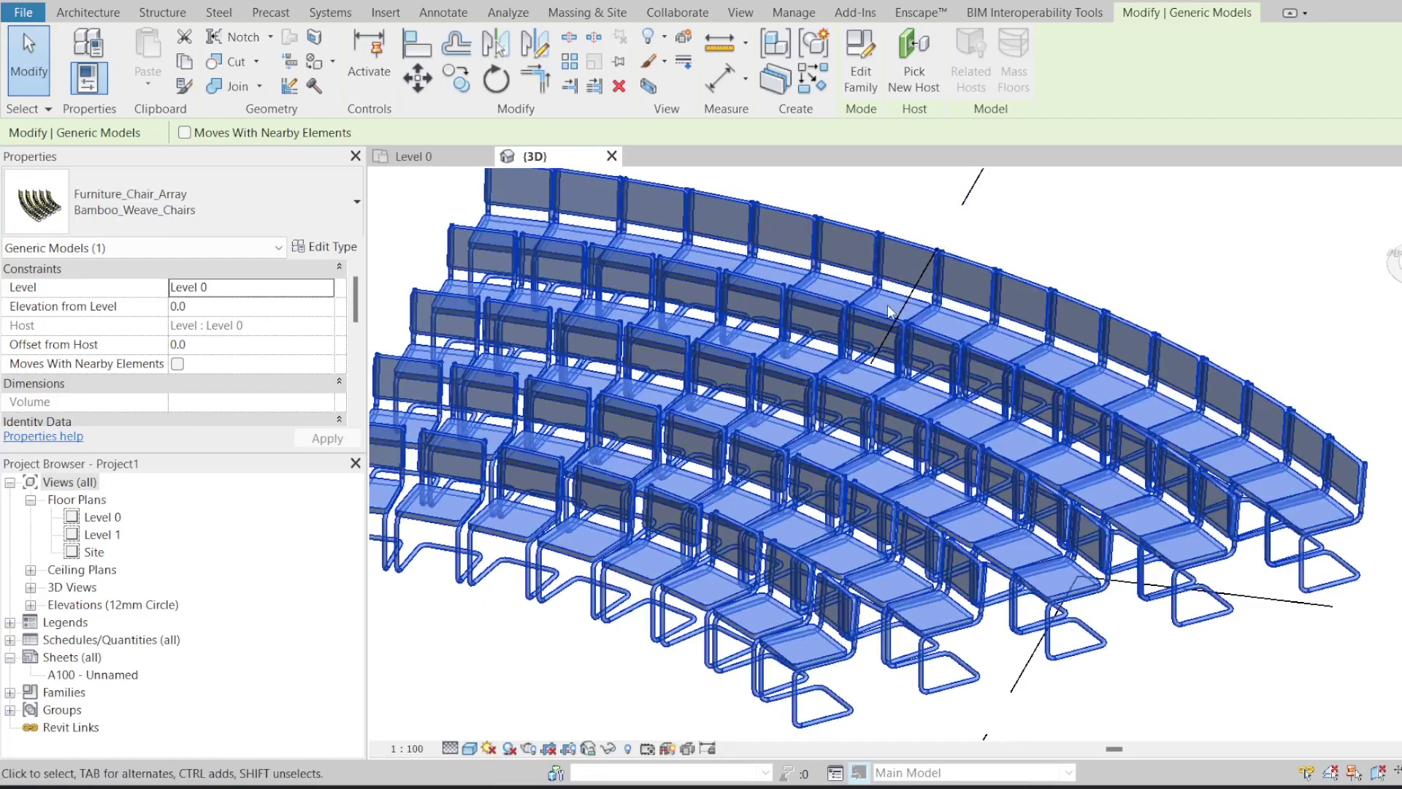
pyautogui.scroll(-3, 889, 312)
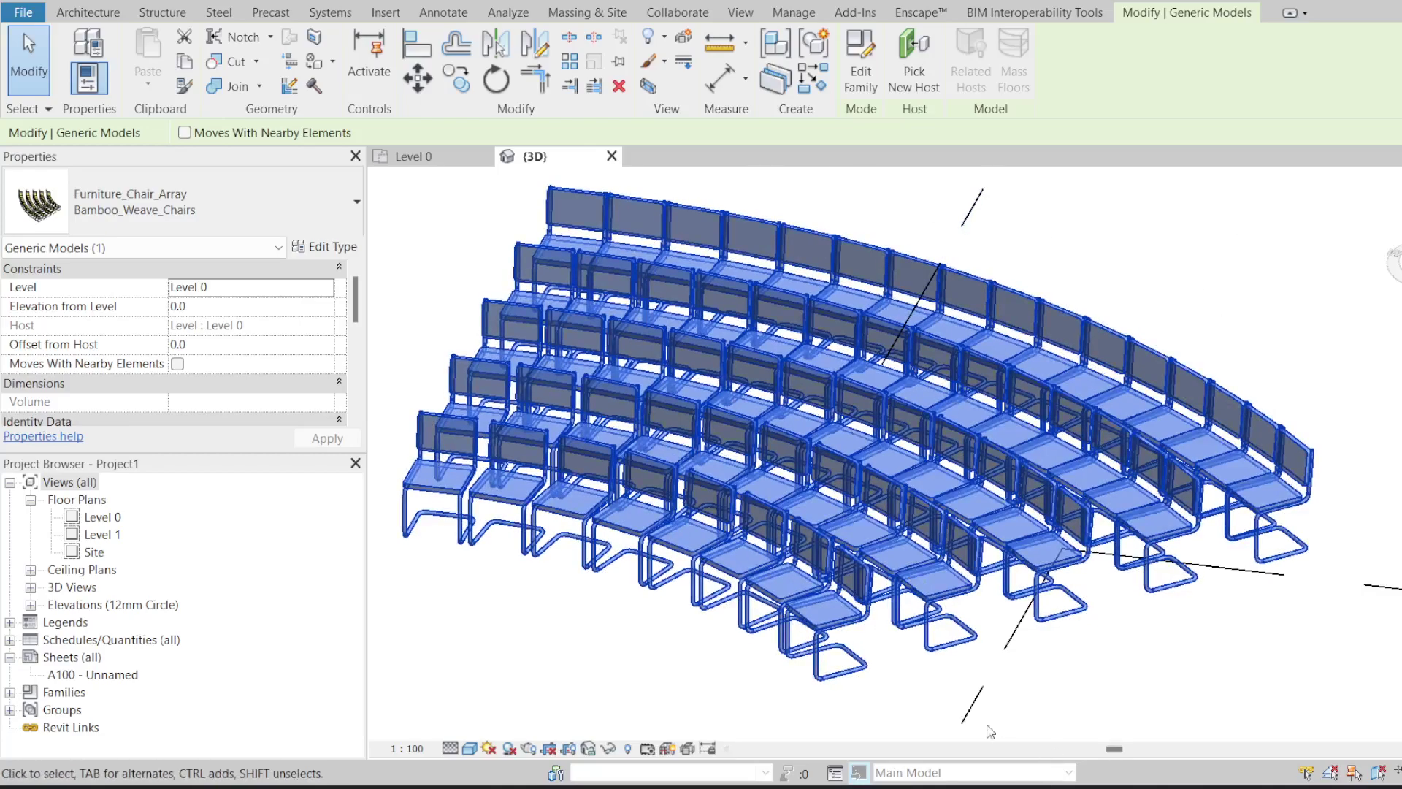
pyautogui.click(942, 675)
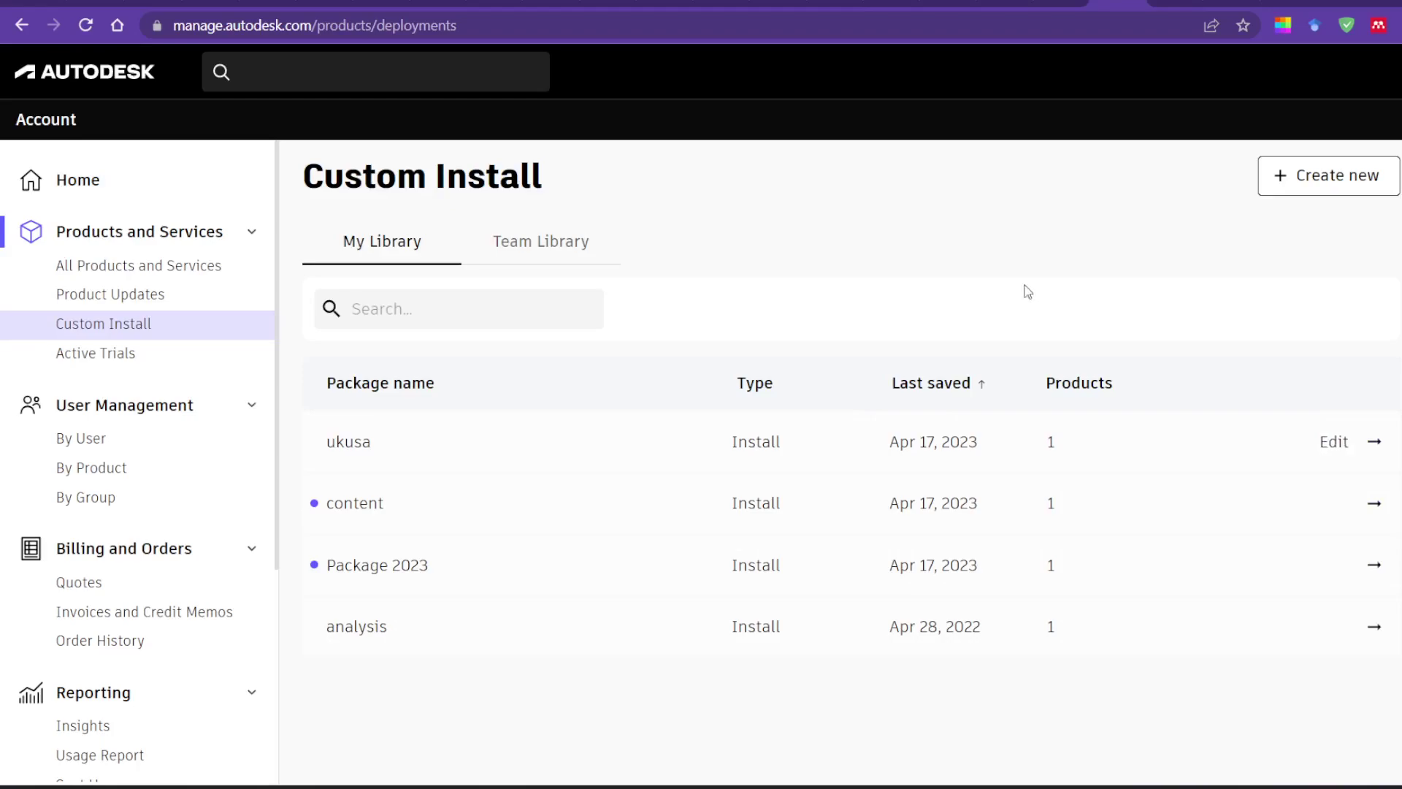